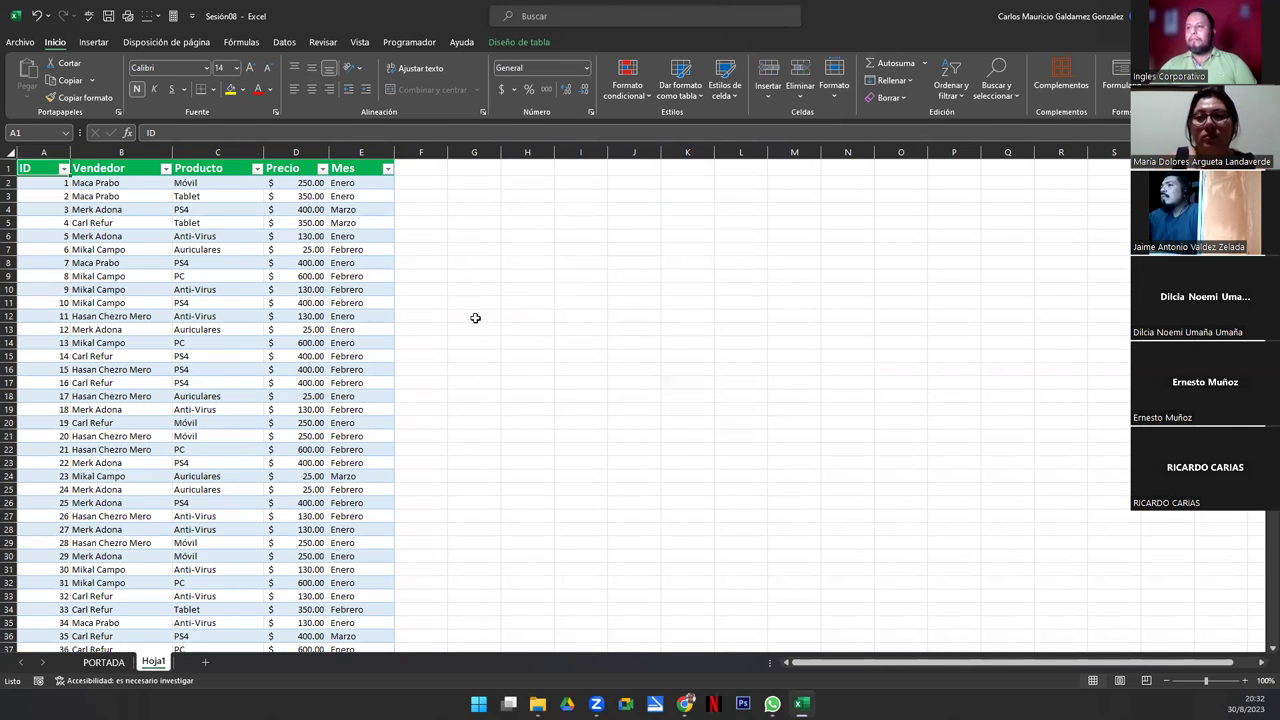
Step: Start a pivot table from a table or range, placed at cell G1 of the Hoja1 sheet
left_click(193, 305)
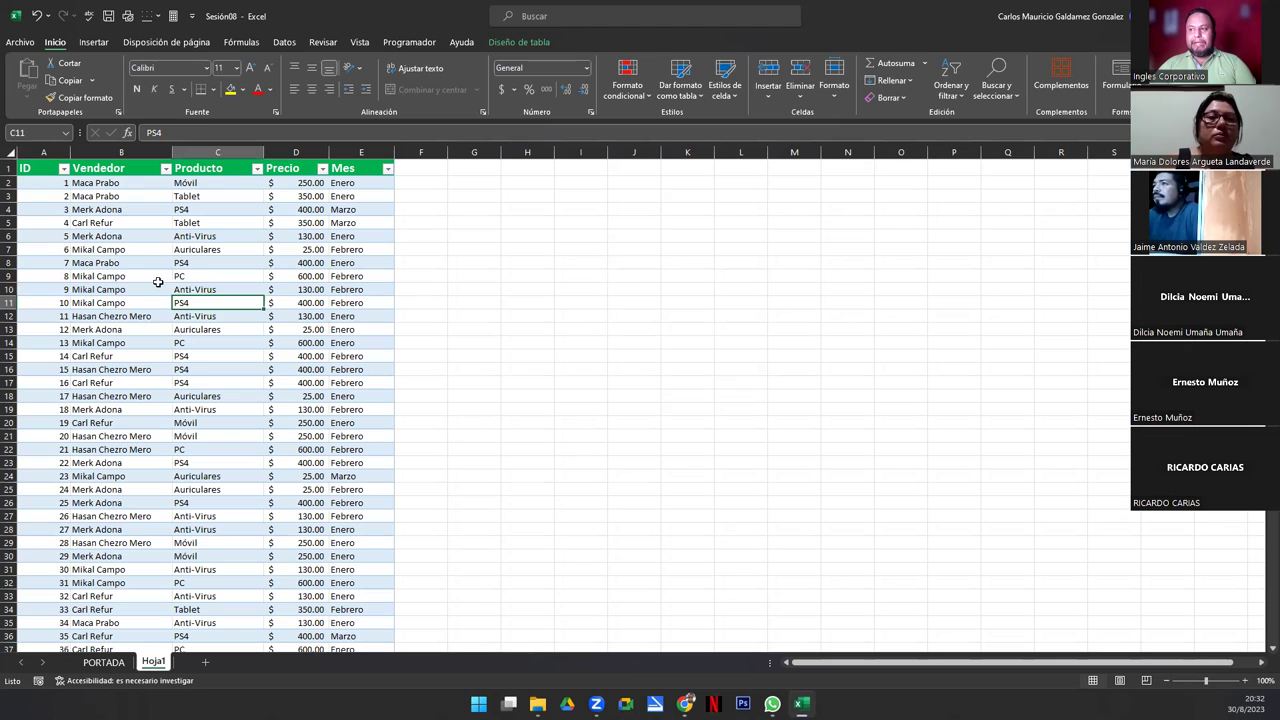
left_click(96, 249)
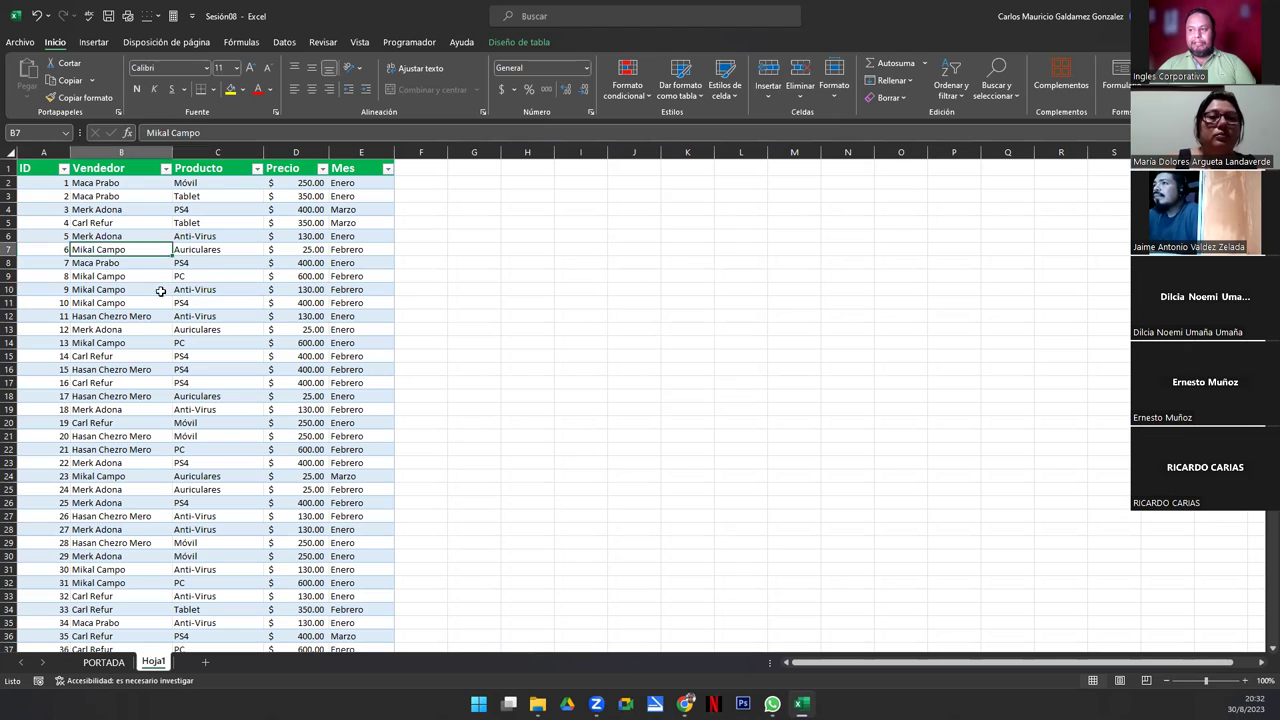
left_click(458, 173)
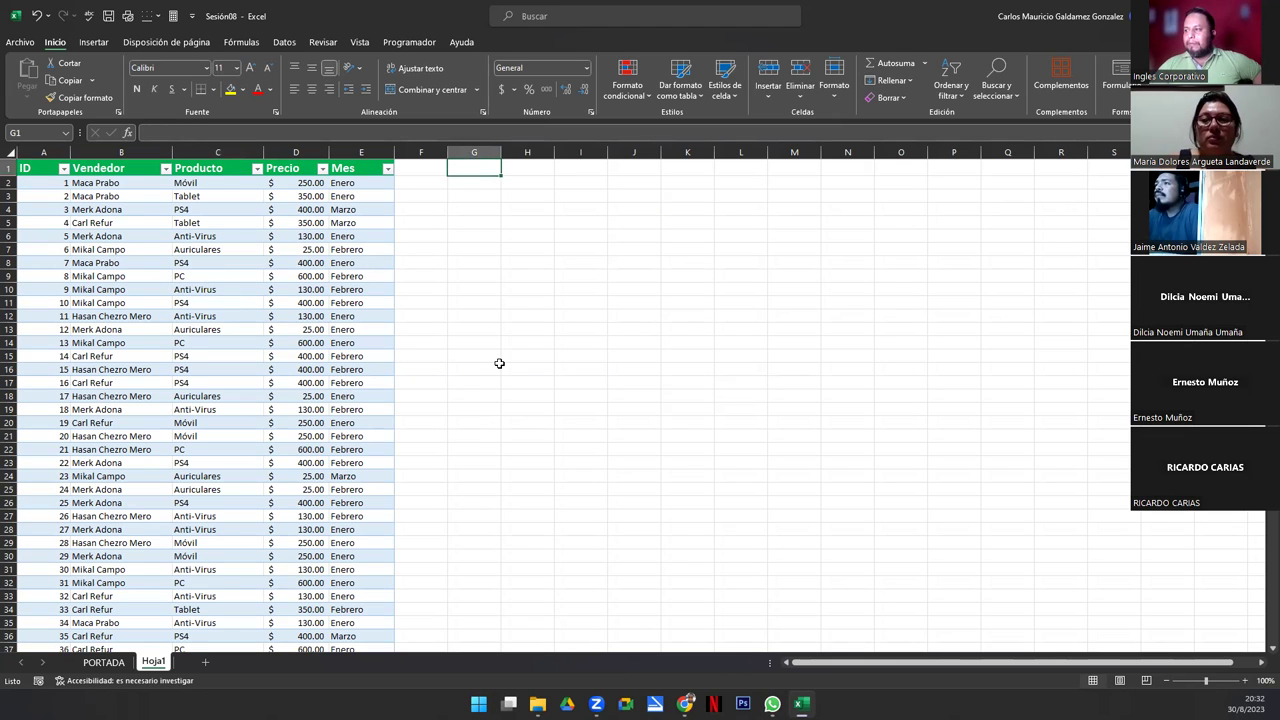
left_click(95, 42)
left_click(34, 78)
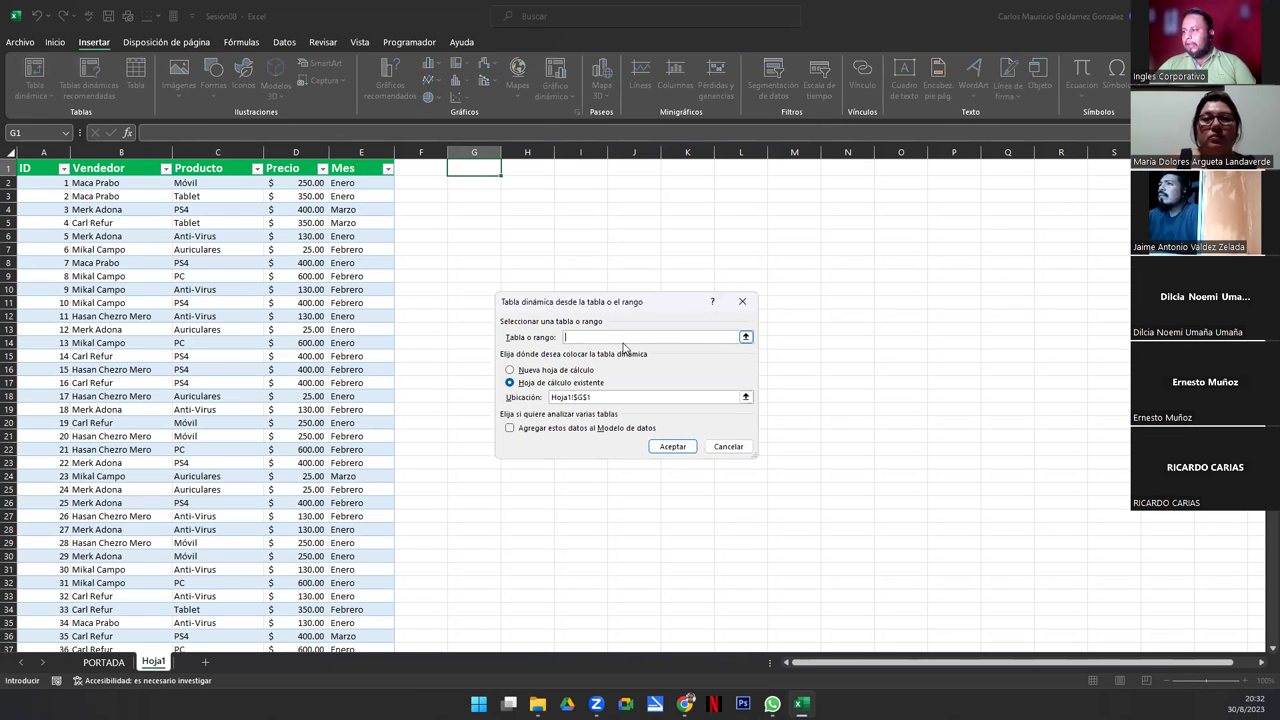
Step: Set the entire sales table, Table13, as the source and create the pivot table at Hoja1 cell G1
left_click(745, 338)
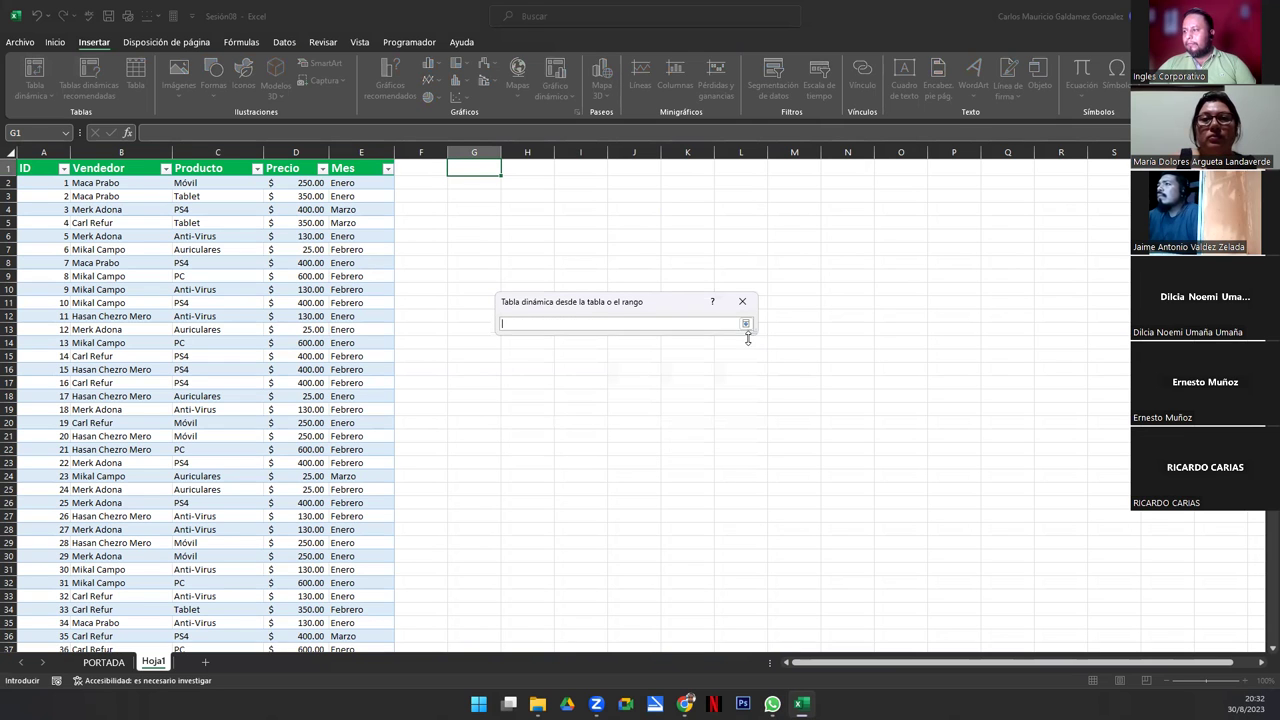
left_click(42, 181)
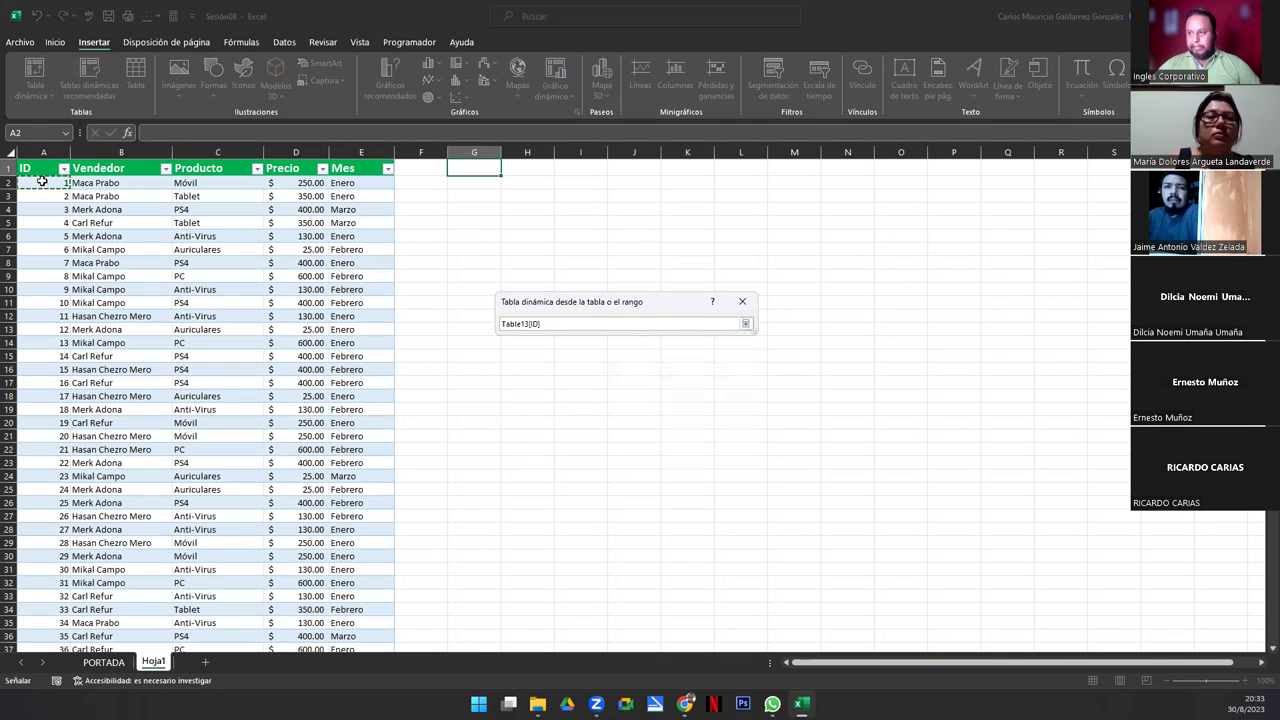
key("ctrl+shift+Down")
key("shift+Right")
key("shift+Right")
key("shift+Right")
key("shift+Right")
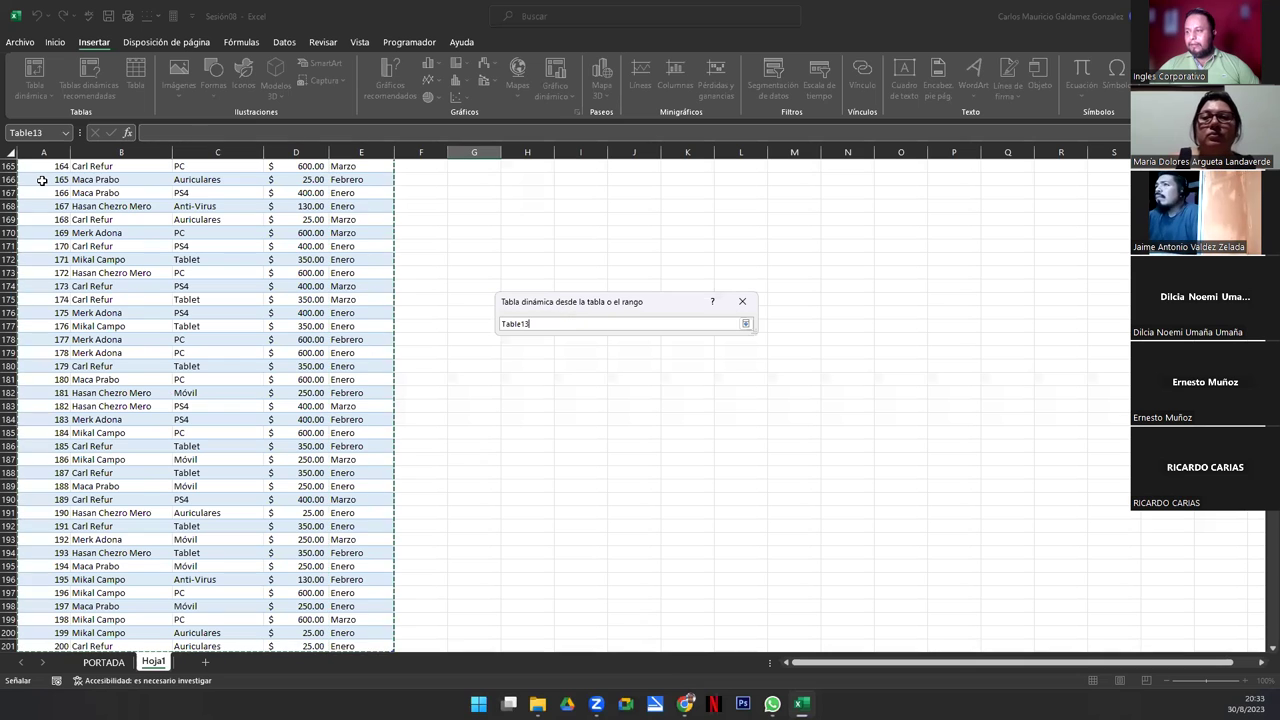
left_click(745, 325)
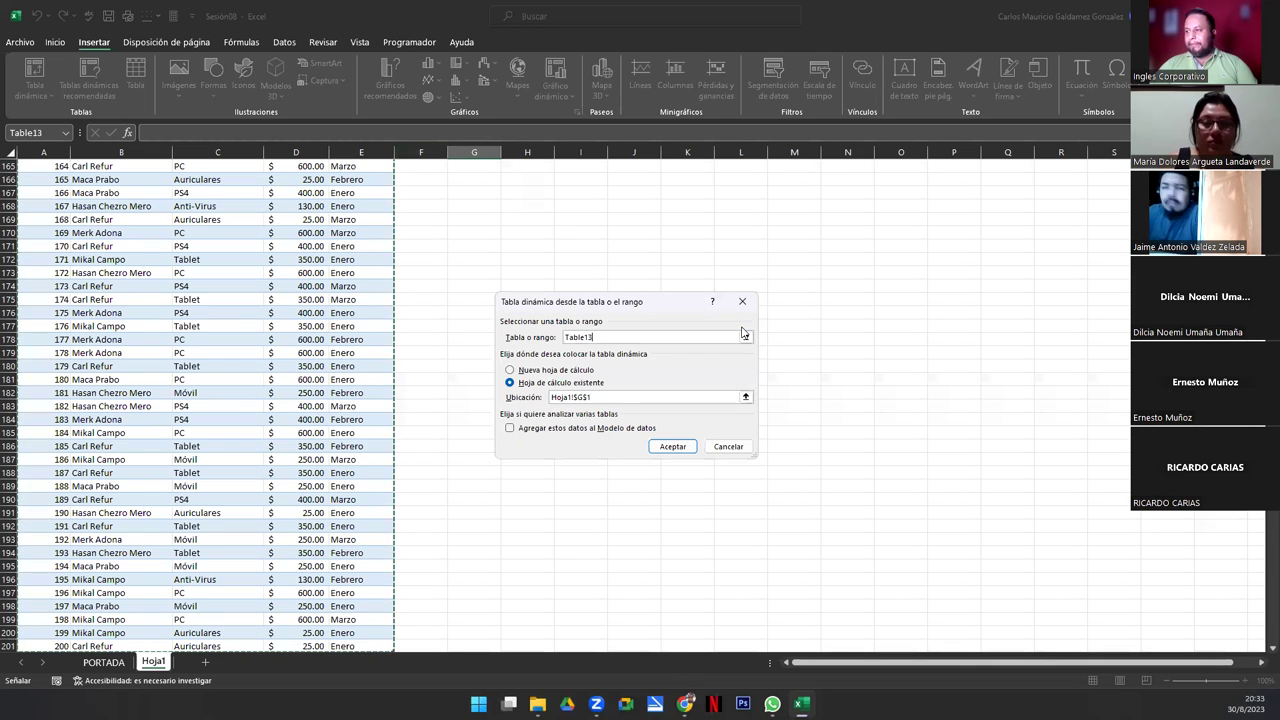
scroll(389, 340, "up", 15)
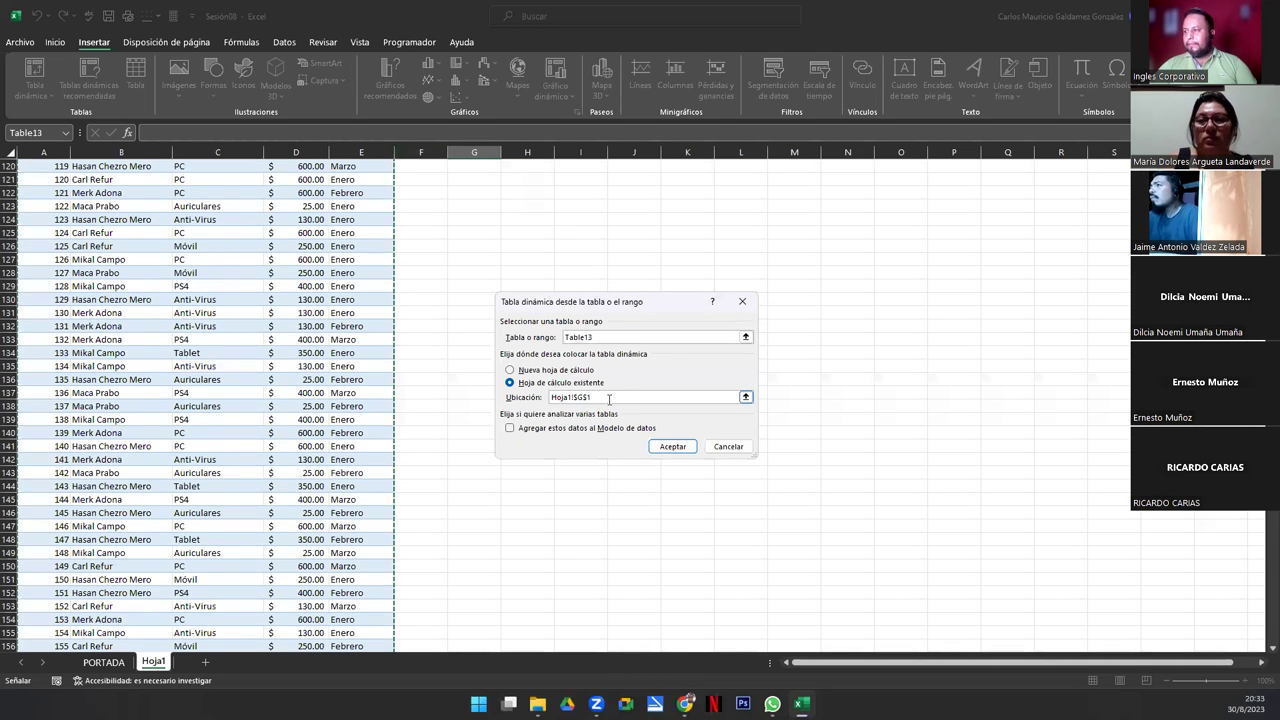
scroll(429, 405, "up", 20)
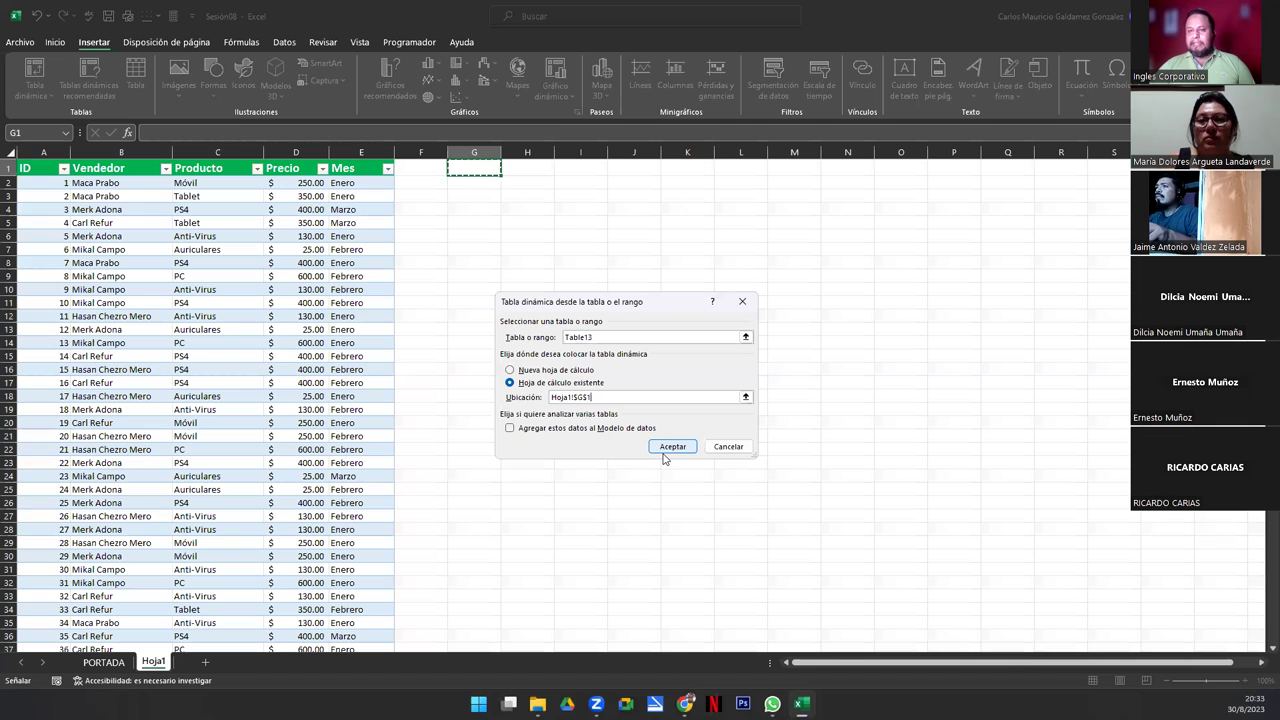
left_click(664, 450)
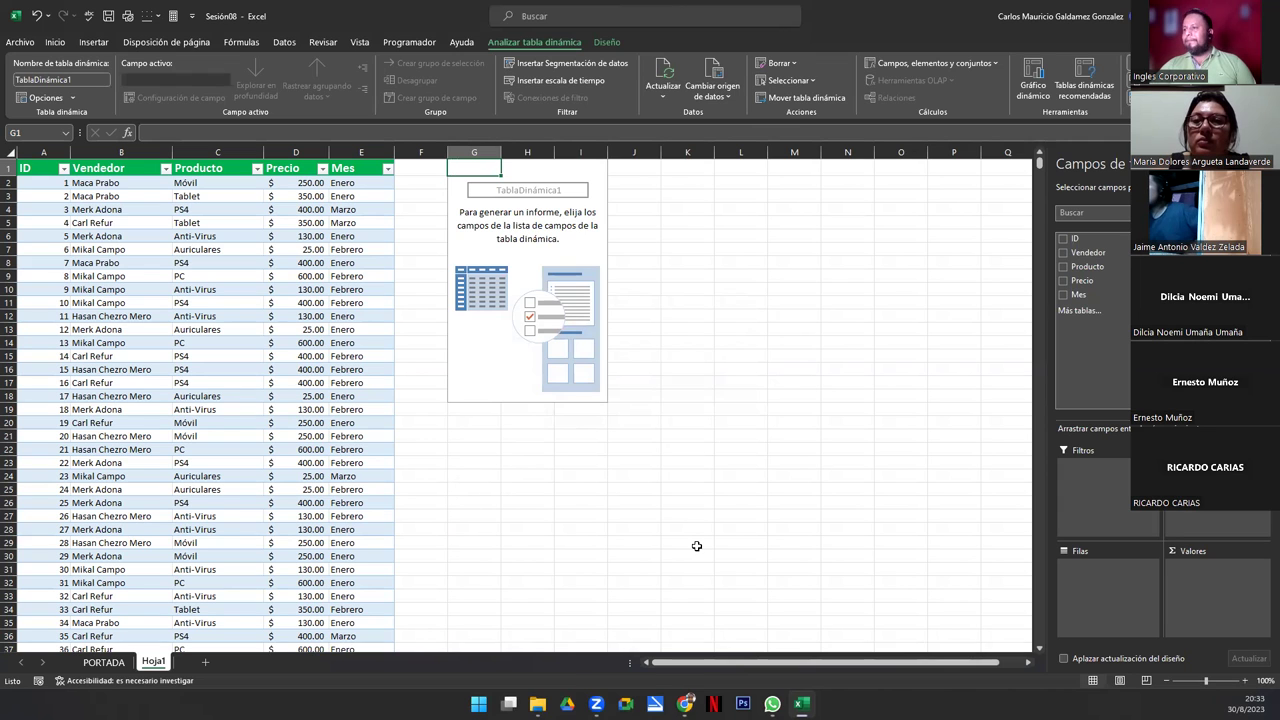
left_click(460, 450)
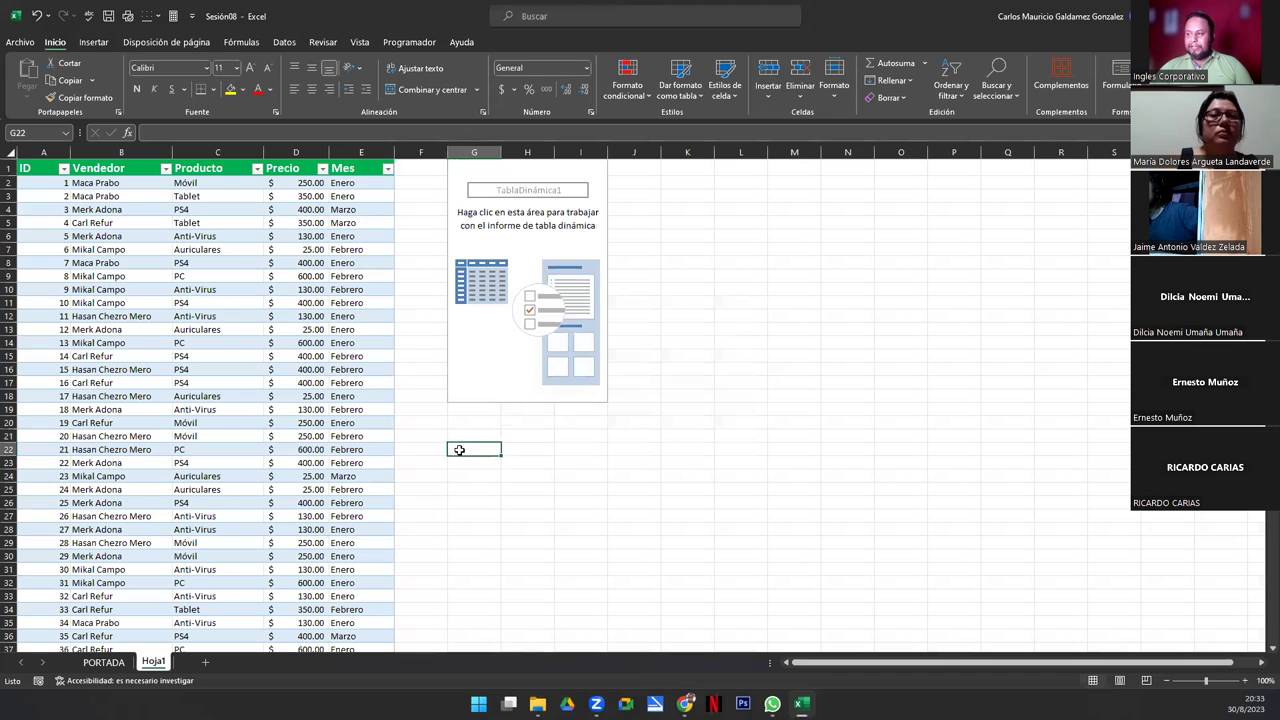
left_click(466, 368)
key("ctrl+c")
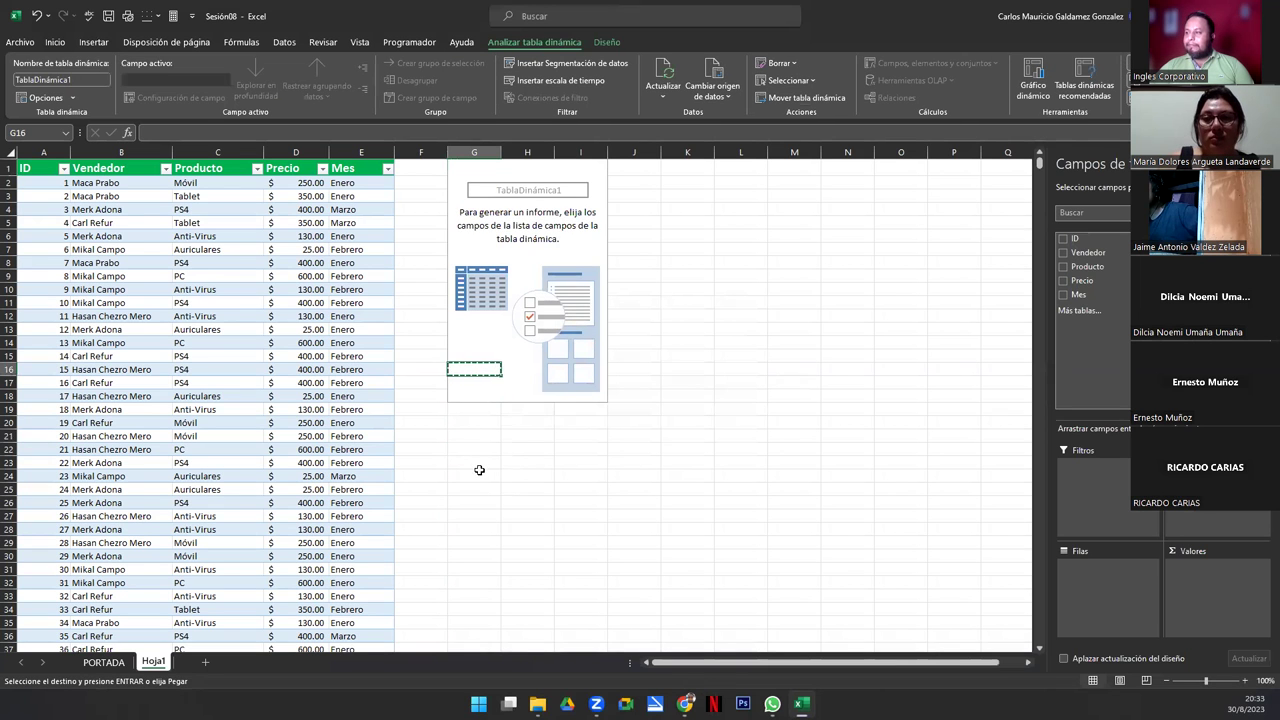
left_click(481, 476)
key("ctrl+v")
key("ctrl+z")
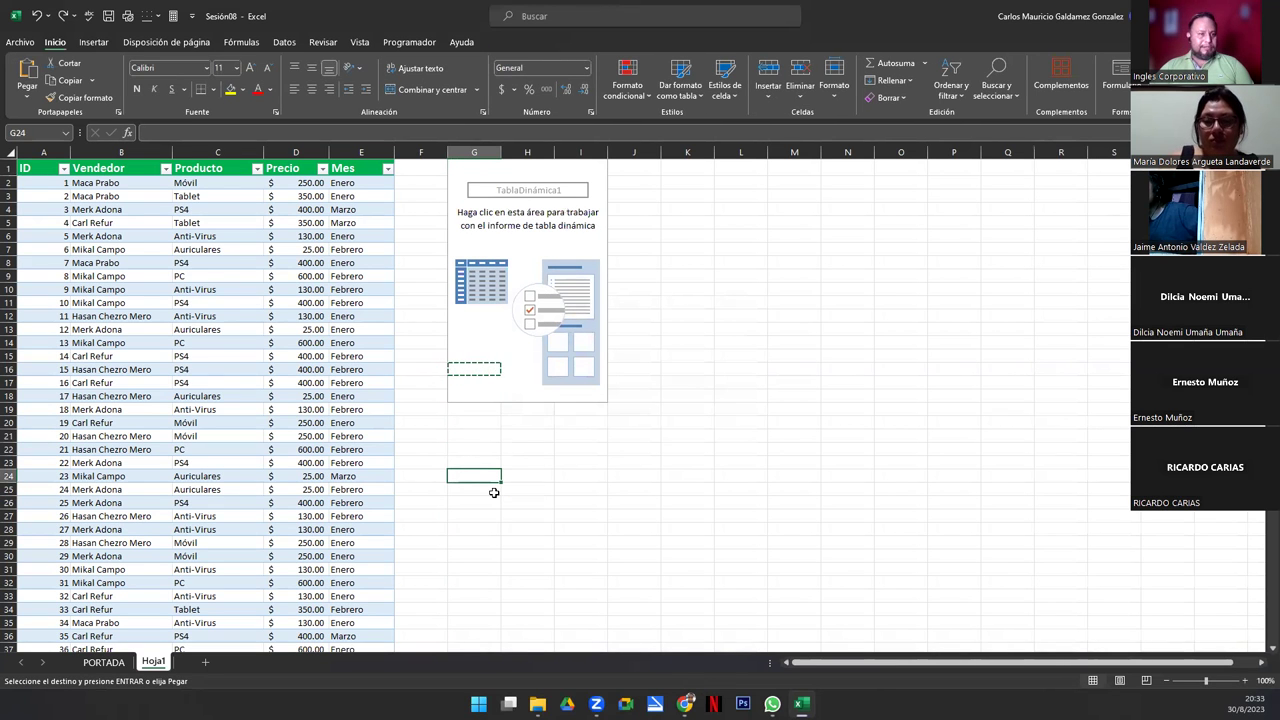
Step: Copy the entire blank pivot table area and paste it below at cell G23
left_click_drag(476, 218, 574, 391)
left_click(475, 460)
key("ctrl+v")
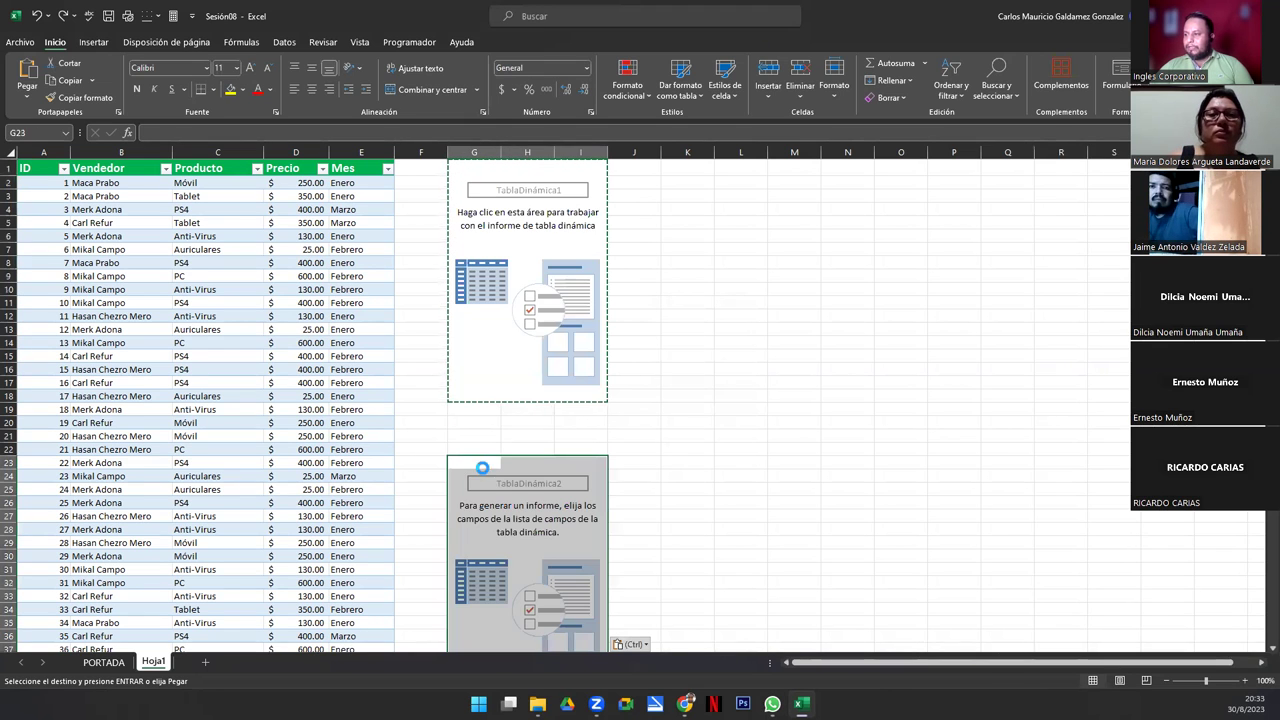
left_click(492, 325)
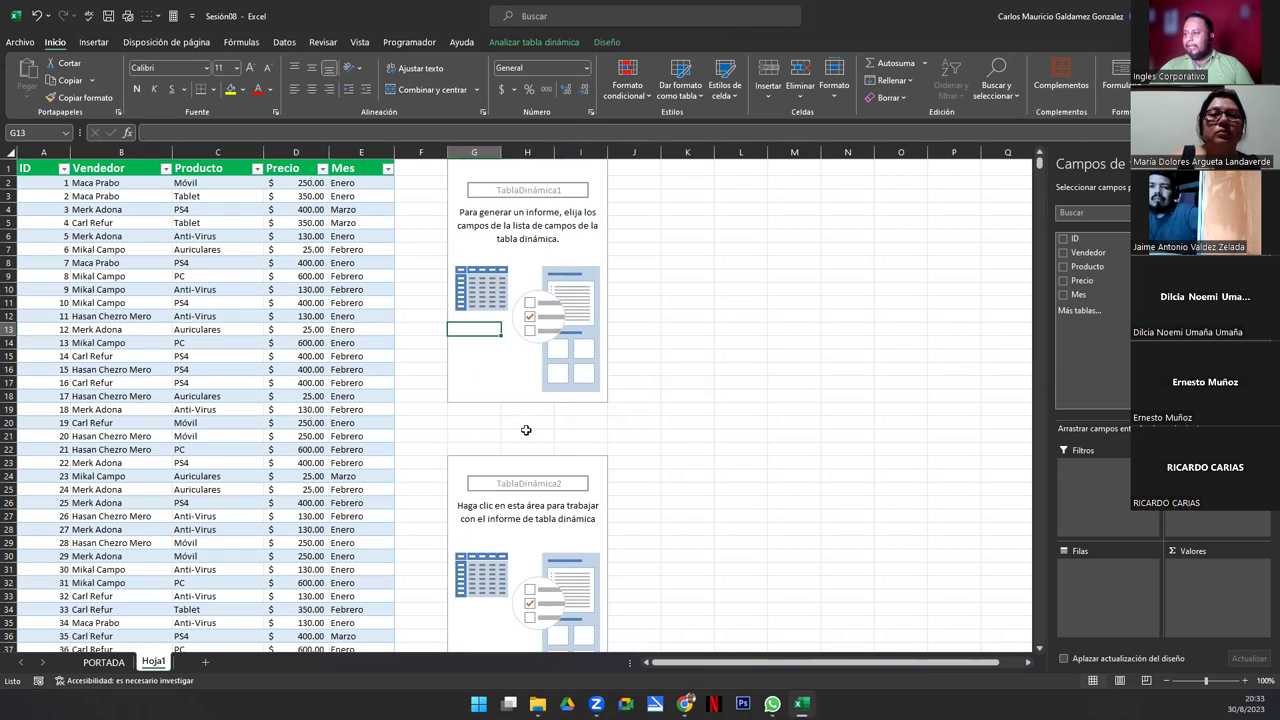
scroll(526, 430, "down", 15)
scroll(577, 391, "up", 15)
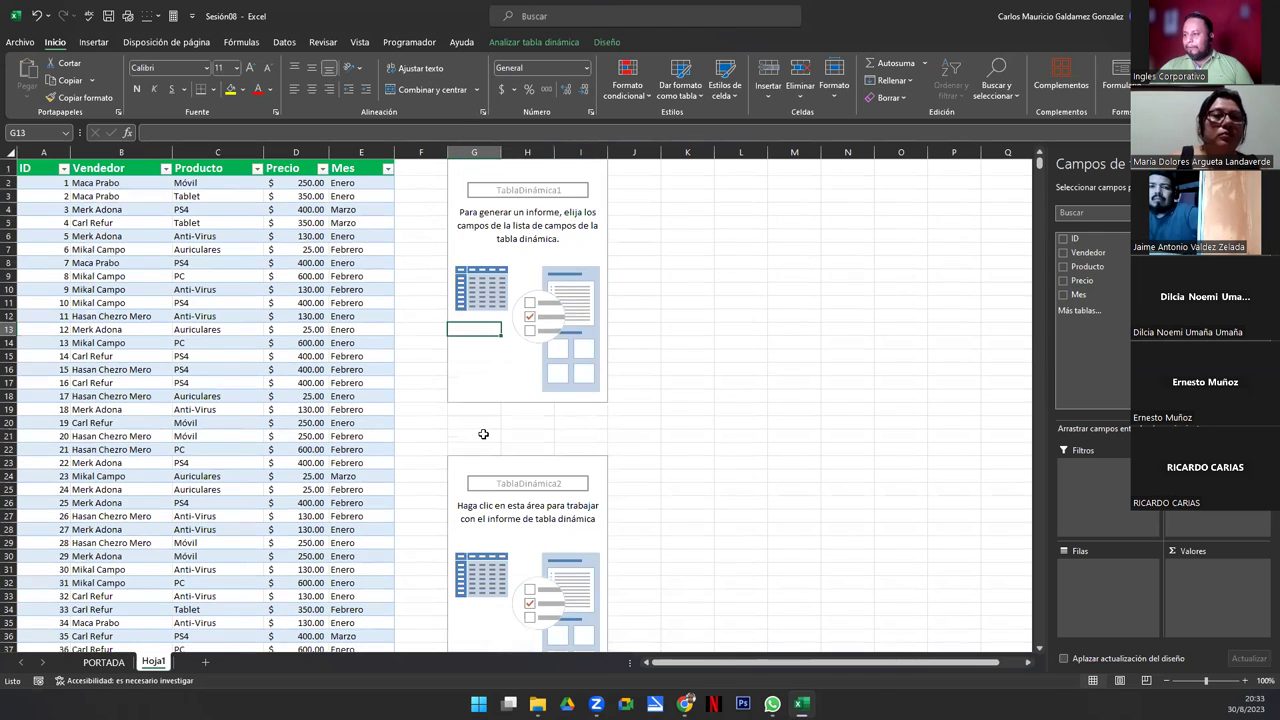
Step: Copy the second blank pivot table and paste it as a third one at cell G45
left_click(462, 456)
scroll(550, 502, "down", 5)
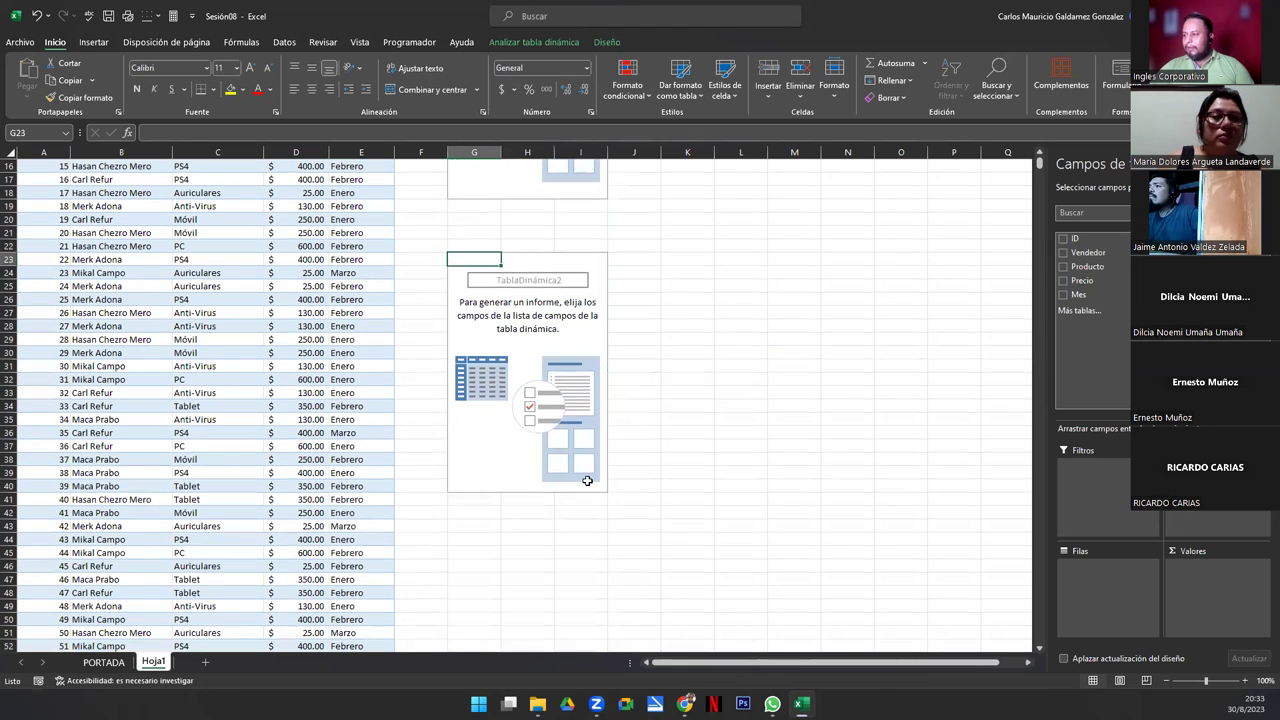
left_click(588, 491)
key("ctrl+c")
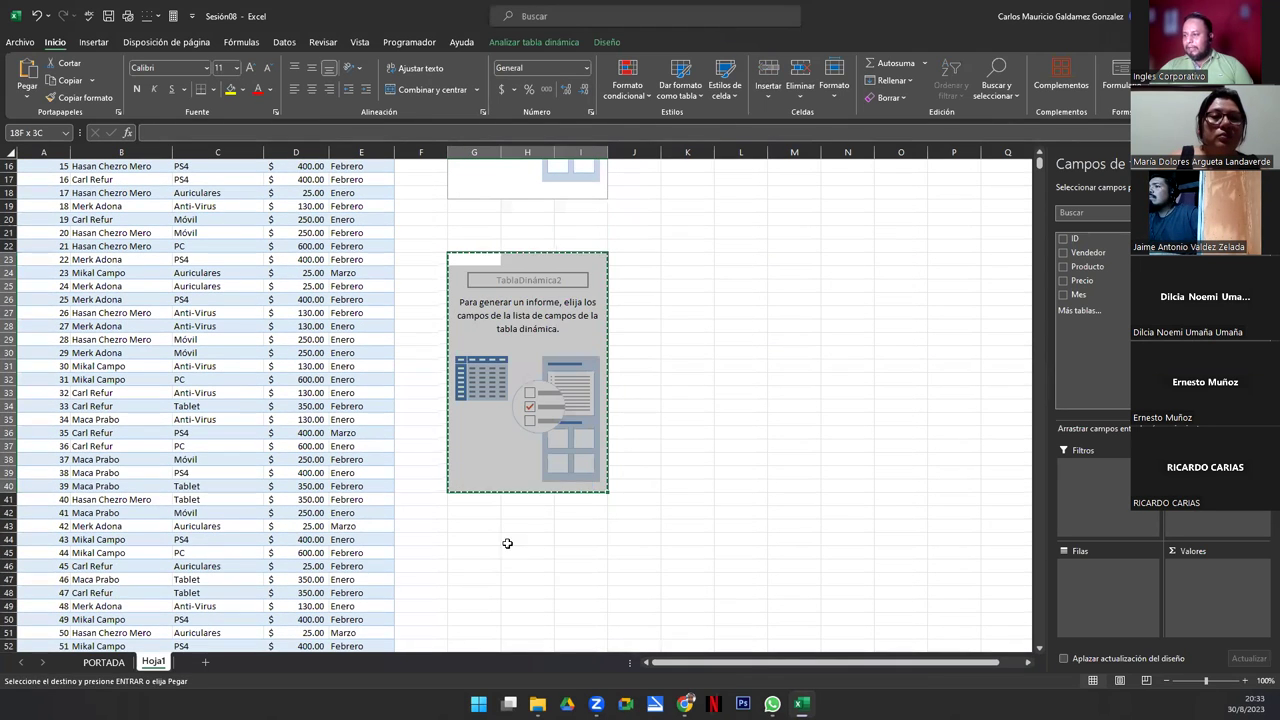
left_click(462, 555)
key("ctrl+v")
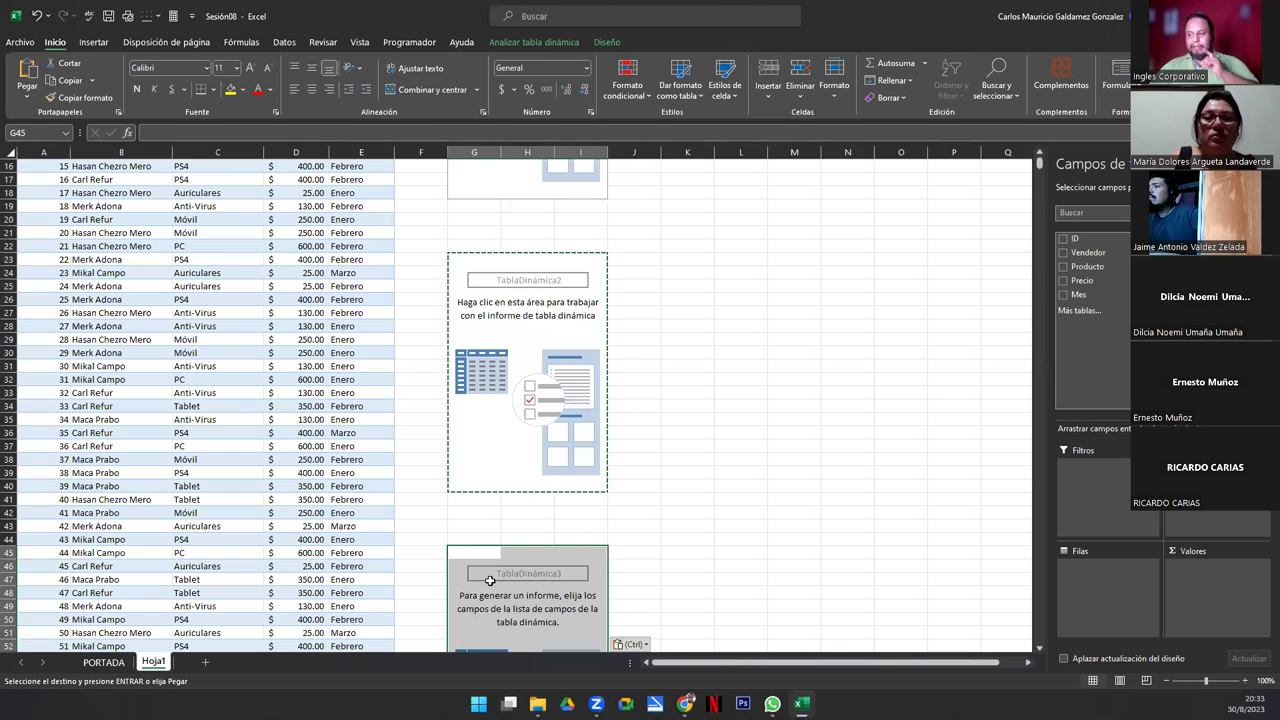
Step: Examine the three blank pivot tables and the empty rows separating them in column G
scroll(503, 480, "up", 5)
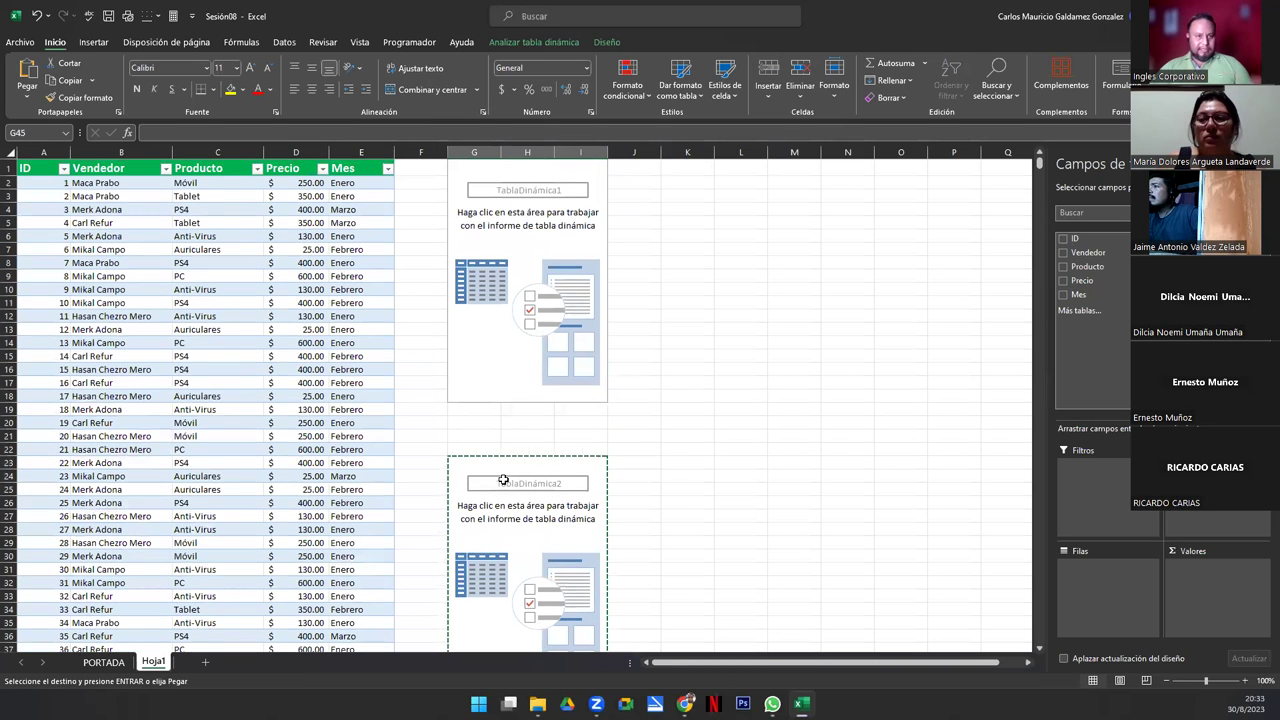
left_click(468, 218)
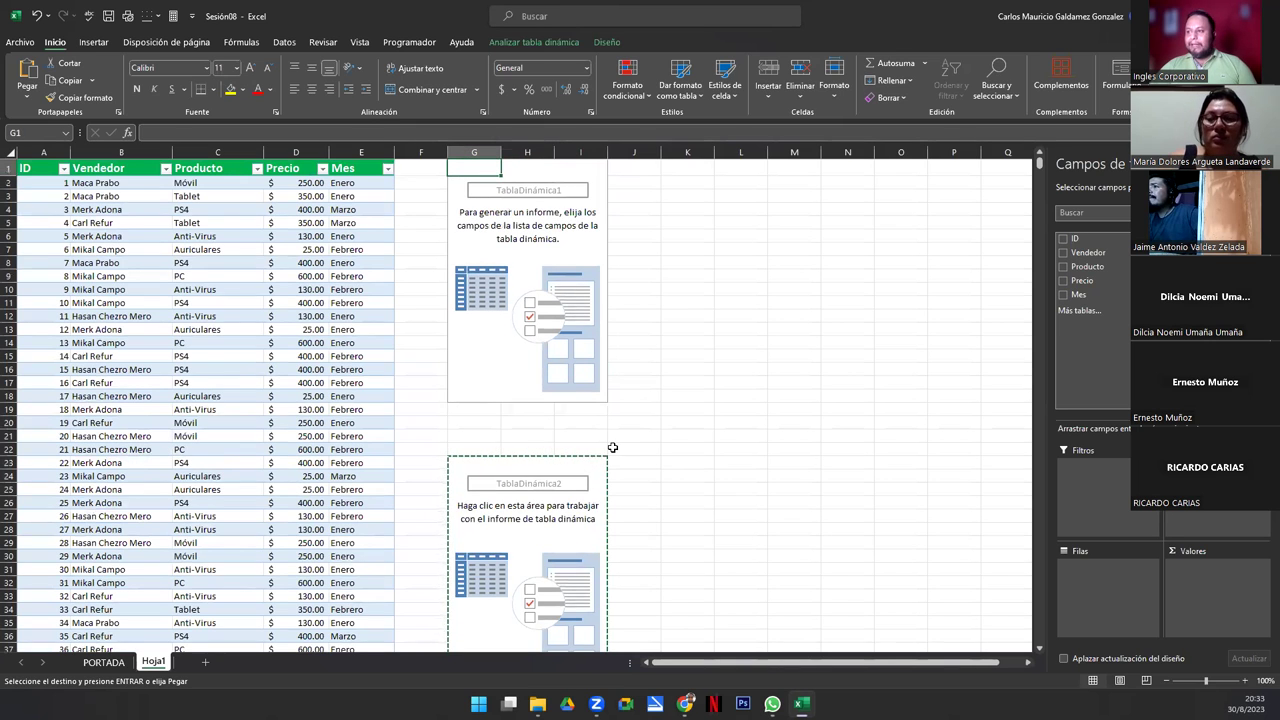
scroll(578, 449, "down", 5)
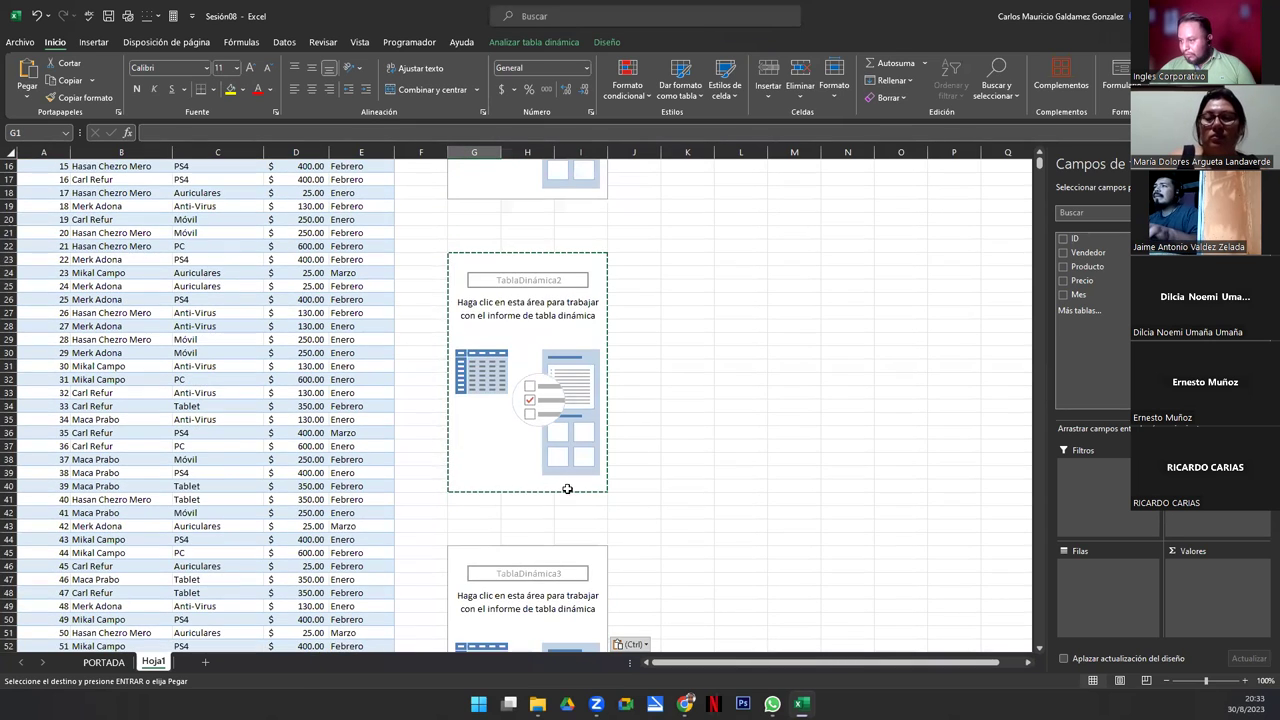
left_click_drag(486, 208, 486, 244)
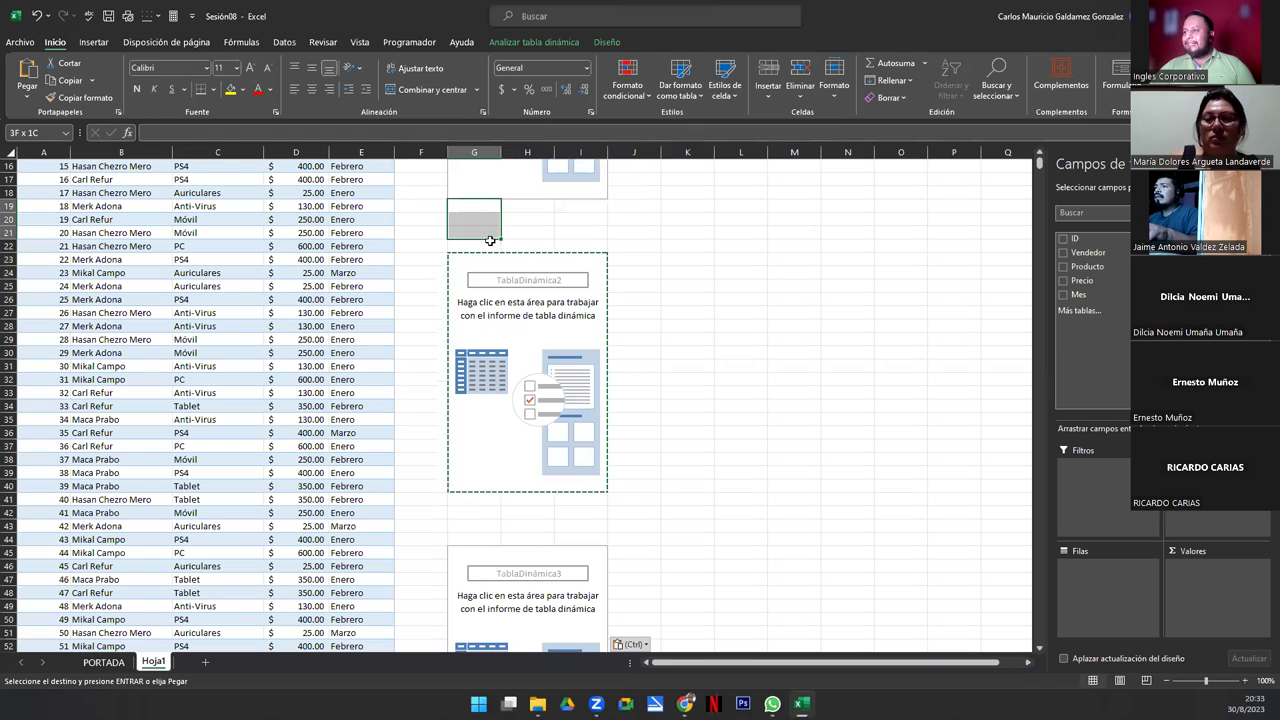
left_click_drag(488, 500, 493, 541)
scroll(511, 285, "up", 5)
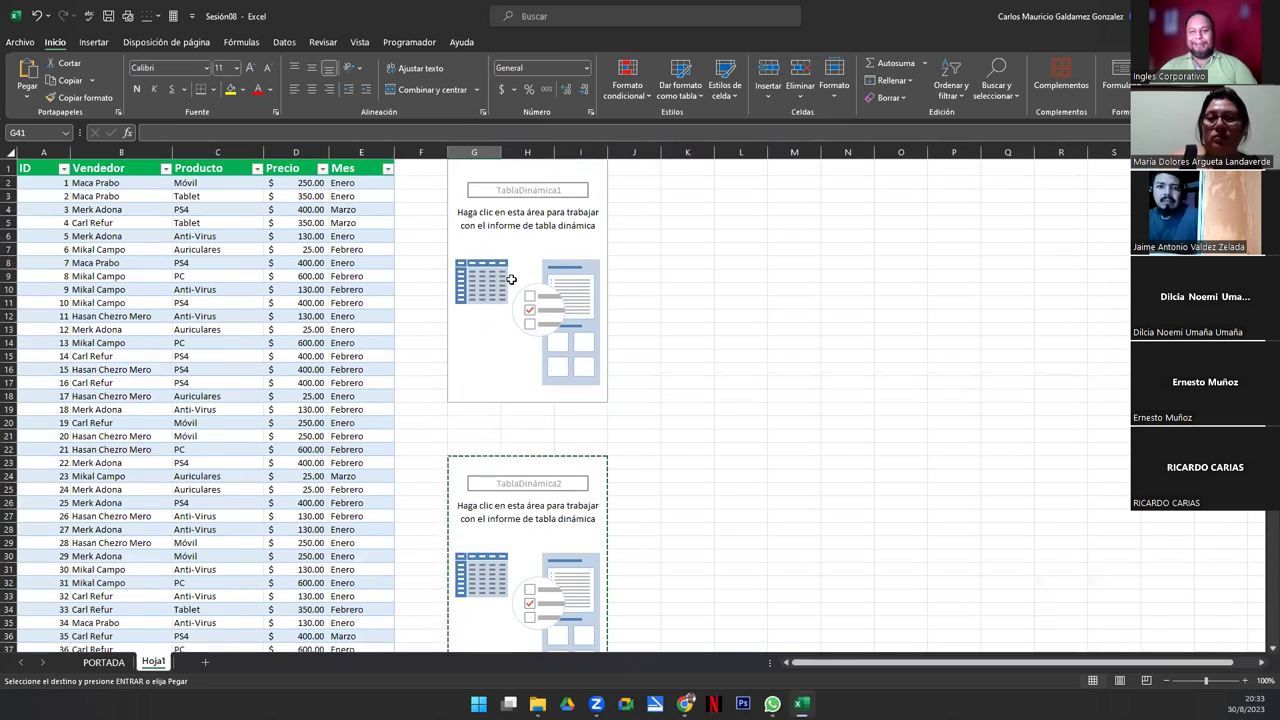
left_click(498, 227)
left_click(493, 247)
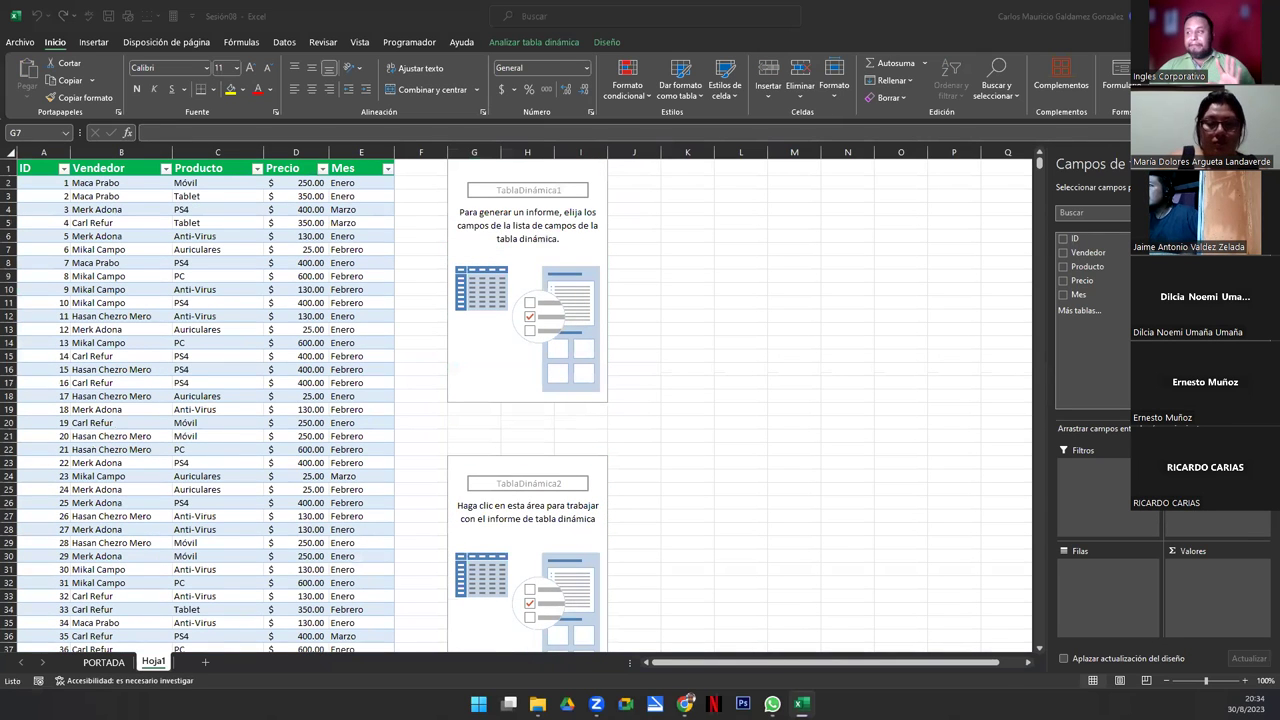
Step: Build the first pivot table with Vendedor as rows, Producto as columns and the sum of Precio as values
left_click(476, 170)
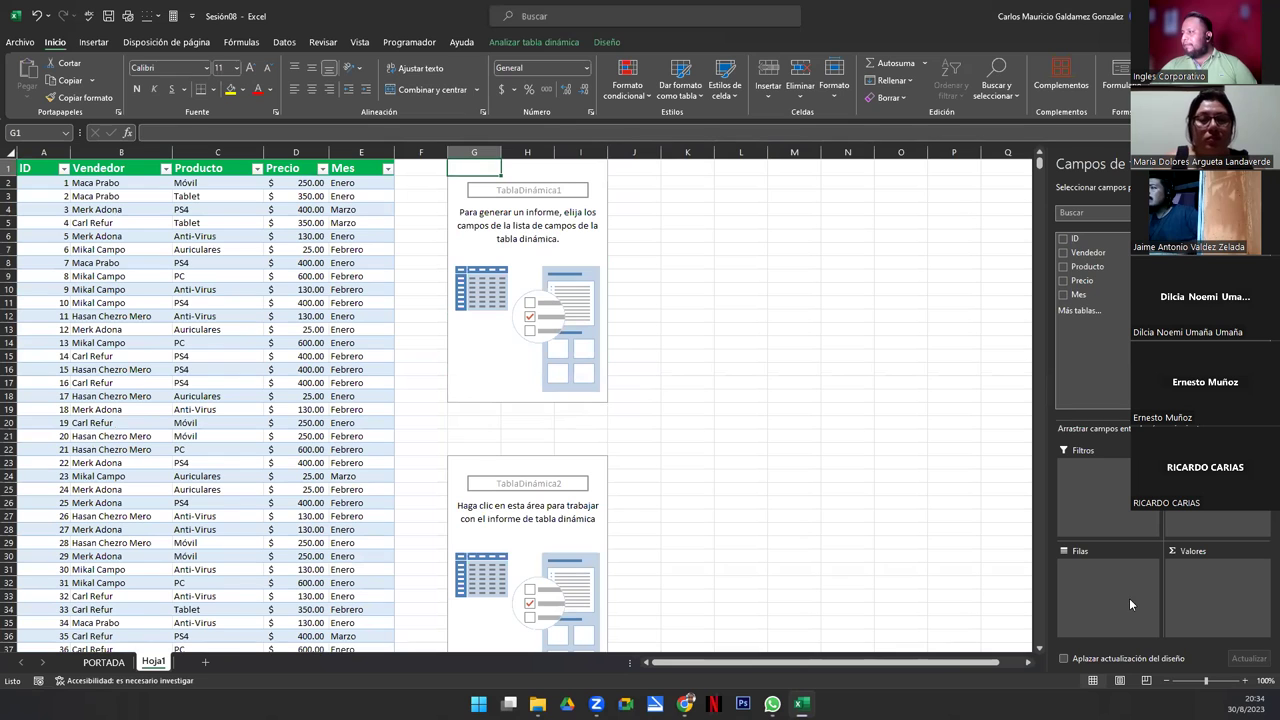
left_click_drag(1086, 253, 1095, 572)
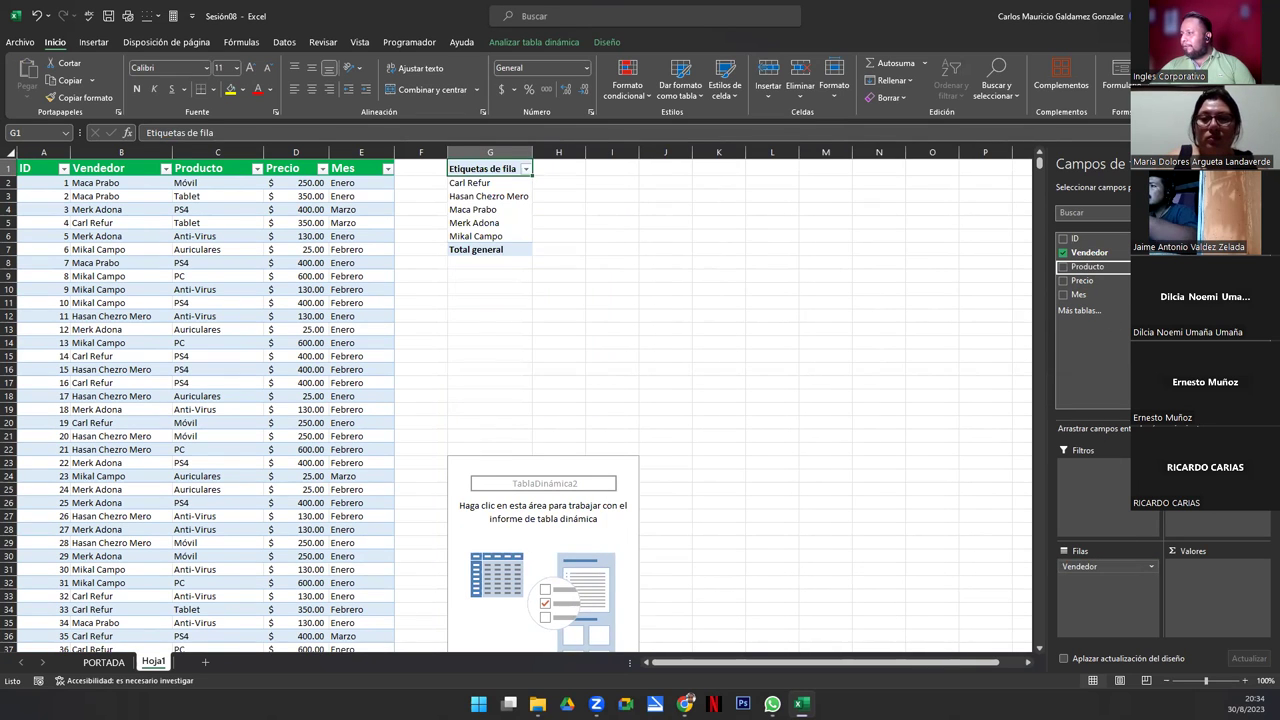
left_click_drag(1087, 266, 1196, 512)
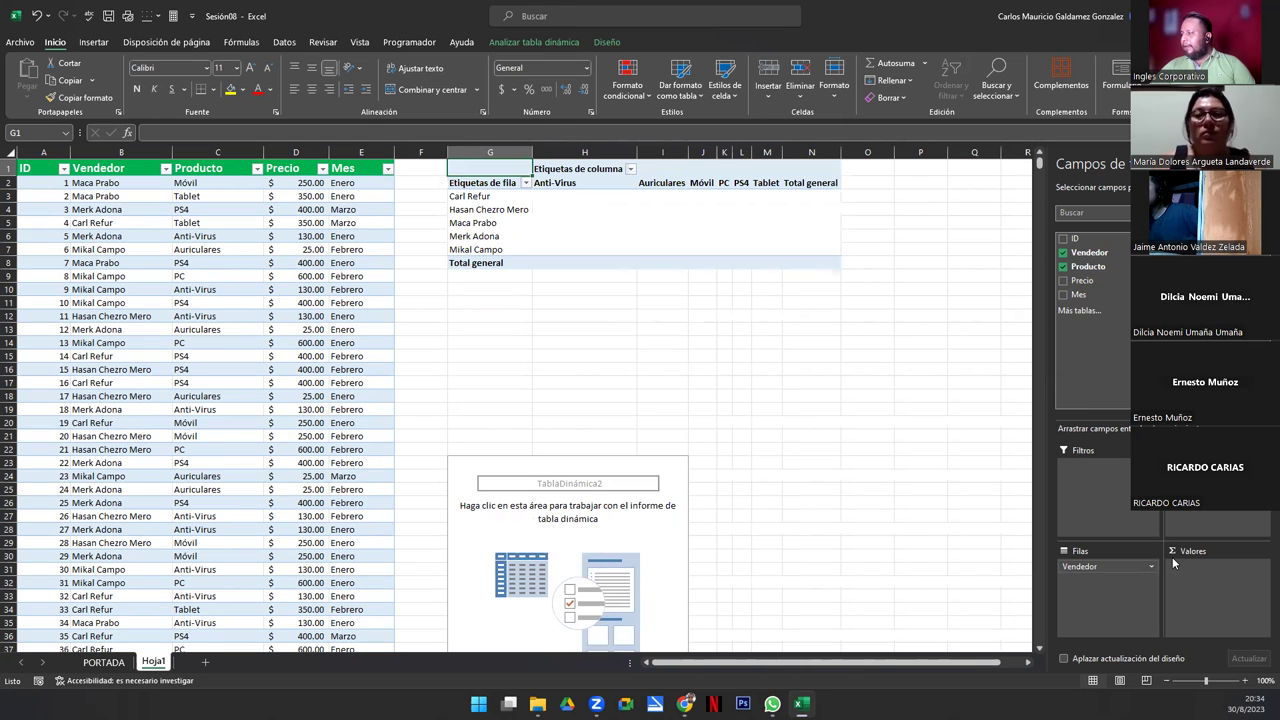
left_click_drag(1082, 285, 1196, 590)
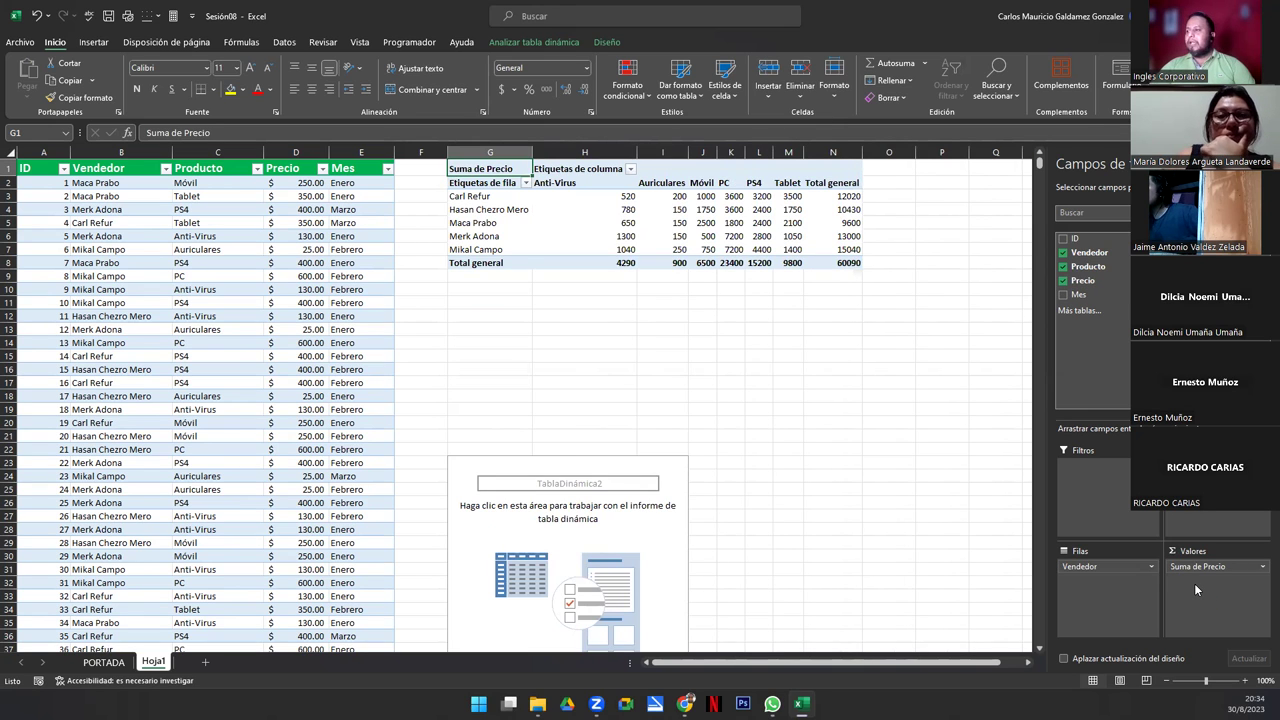
Step: Move the second blank pivot table up so that it starts at cell G14
left_click(464, 463)
scroll(557, 508, "down", 5)
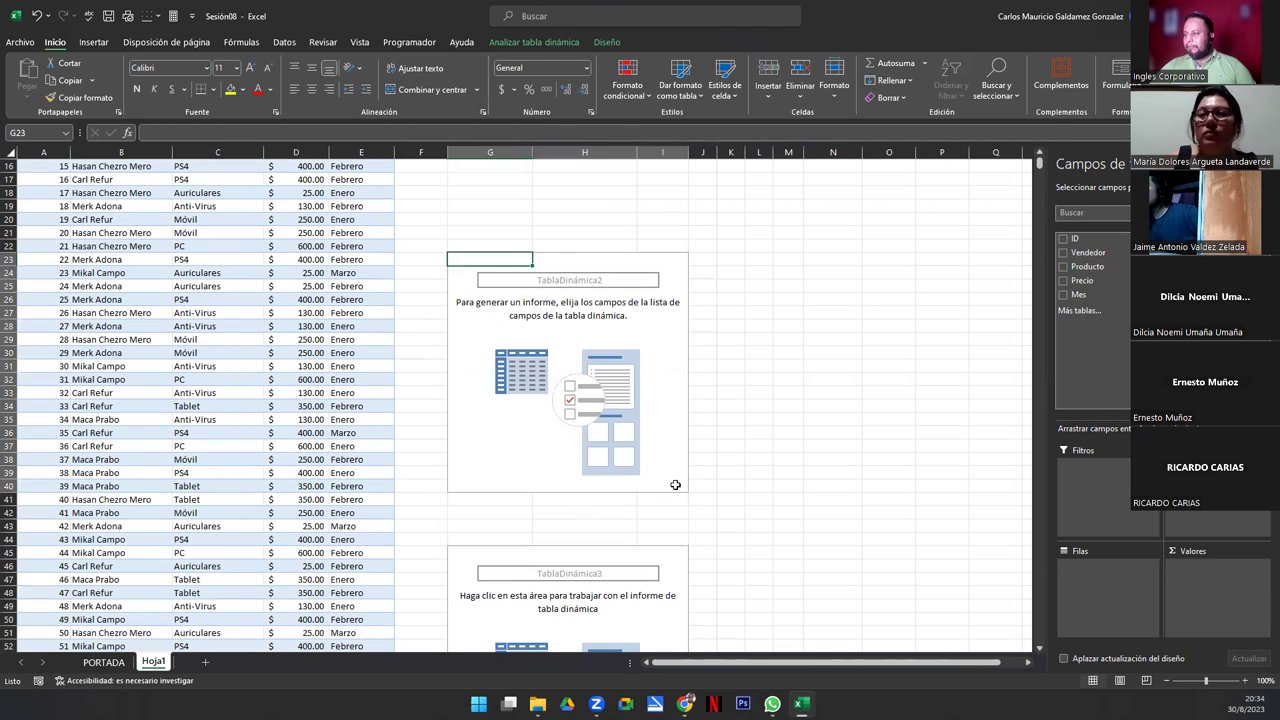
left_click(675, 485)
scroll(620, 470, "up", 5)
left_click_drag(539, 461, 565, 341)
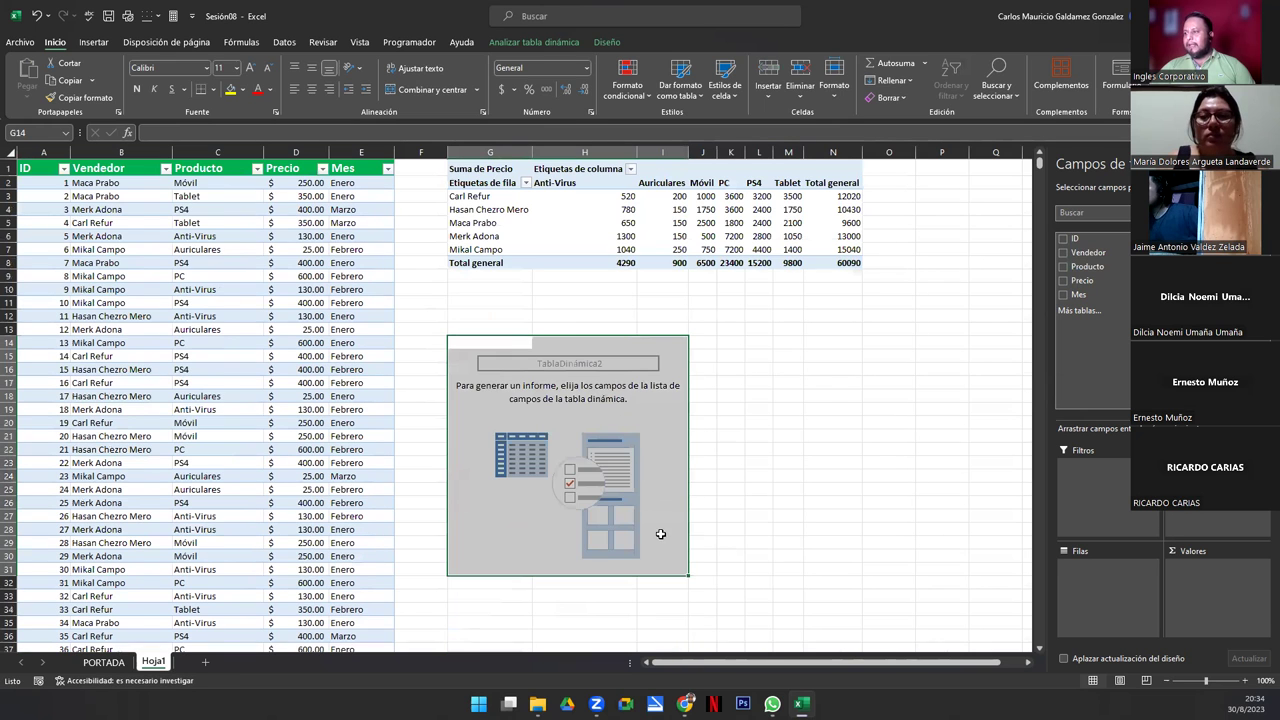
Step: Move the third blank pivot table up so that it starts at cell G33
scroll(660, 534, "down", 5)
left_click(456, 553)
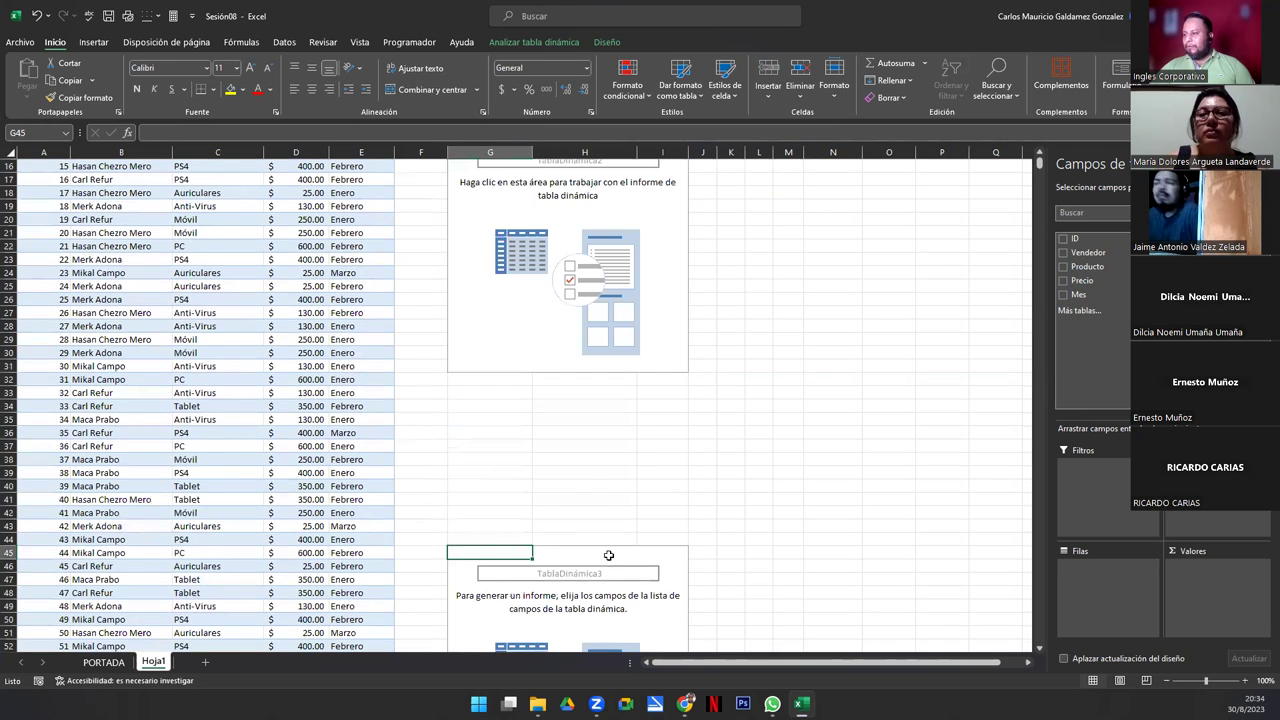
scroll(640, 565, "down", 5)
left_click(674, 580)
scroll(700, 585, "up", 5)
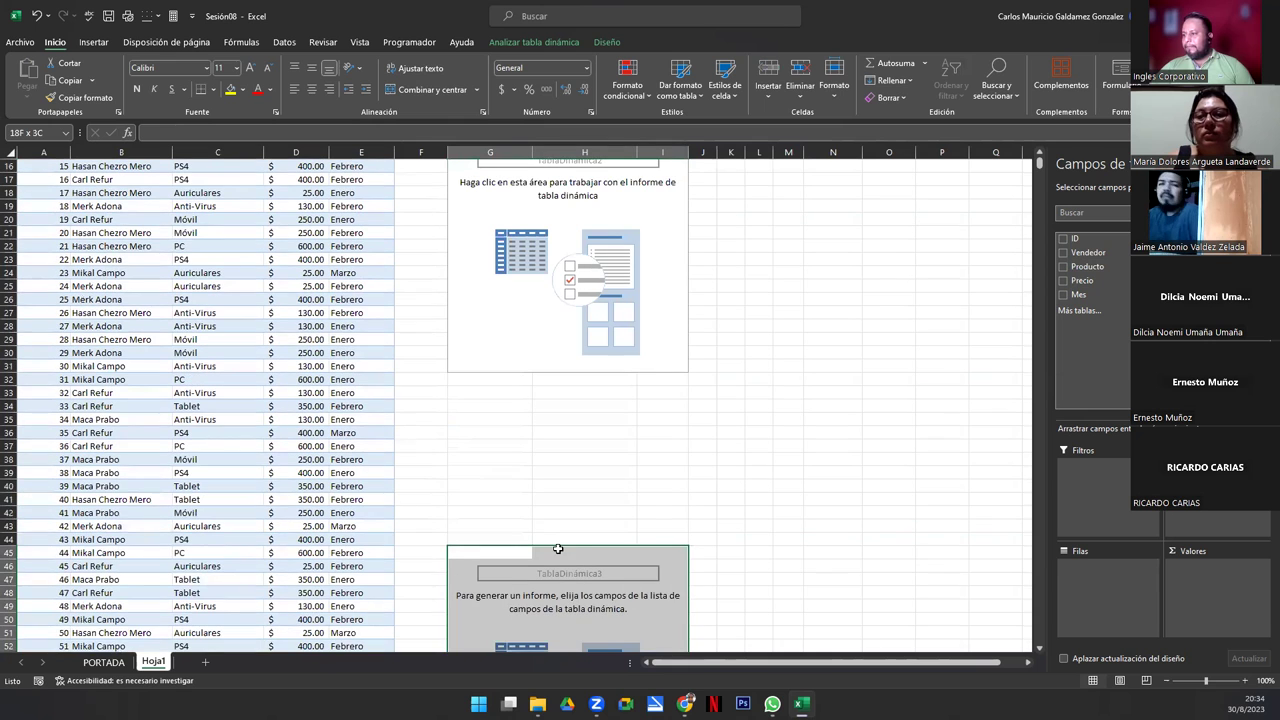
left_click_drag(558, 549, 563, 404)
scroll(700, 506, "up", 5)
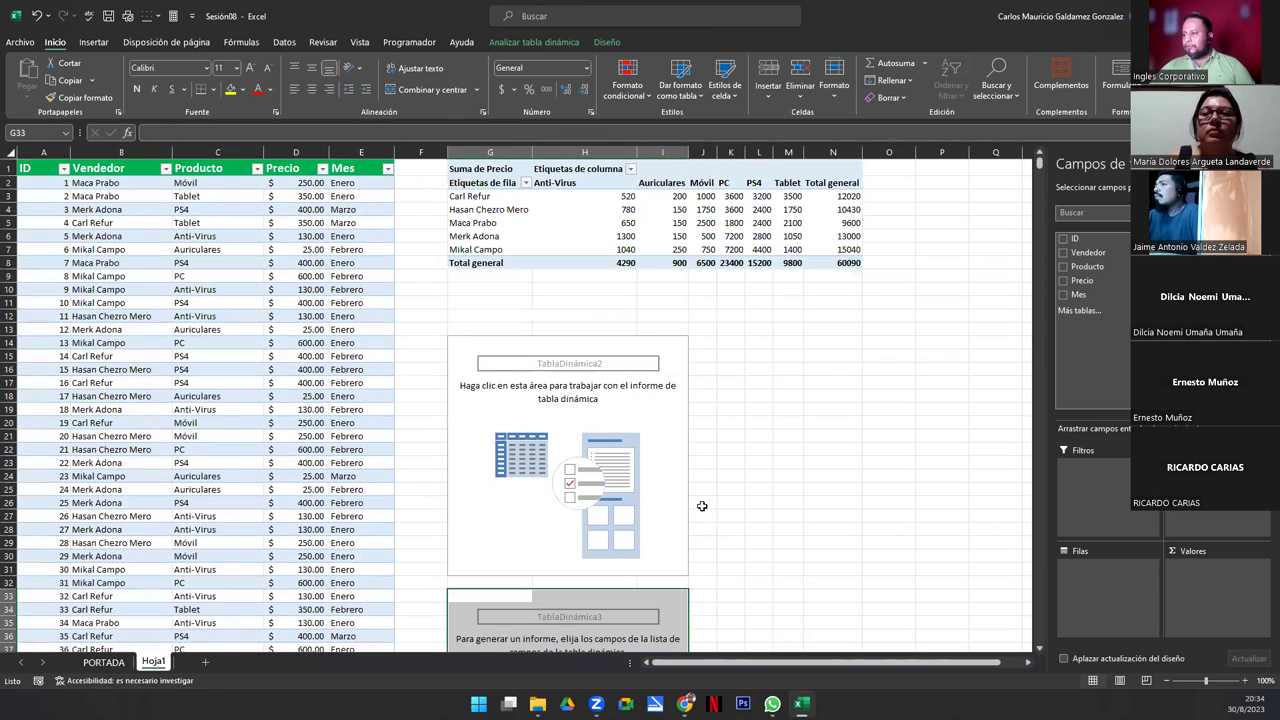
Step: Apply the accounting currency format to all amounts and totals in the first pivot table
left_click(585, 211)
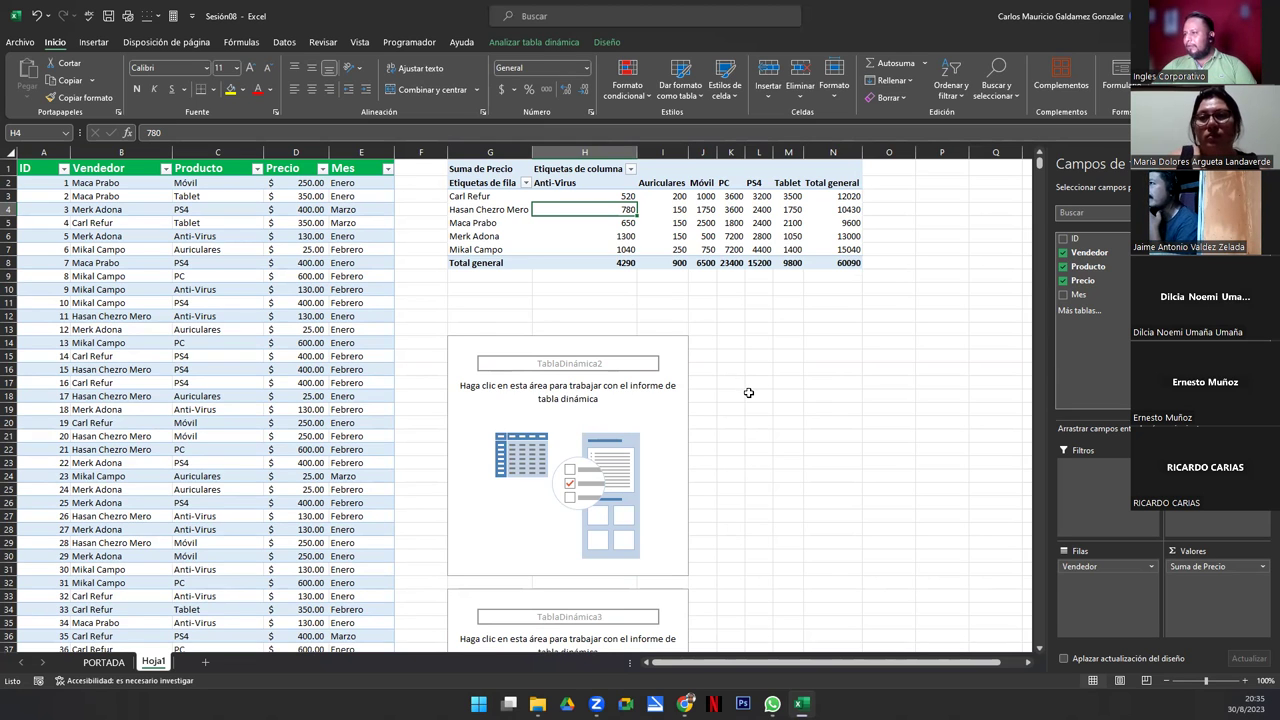
left_click_drag(581, 193, 845, 262)
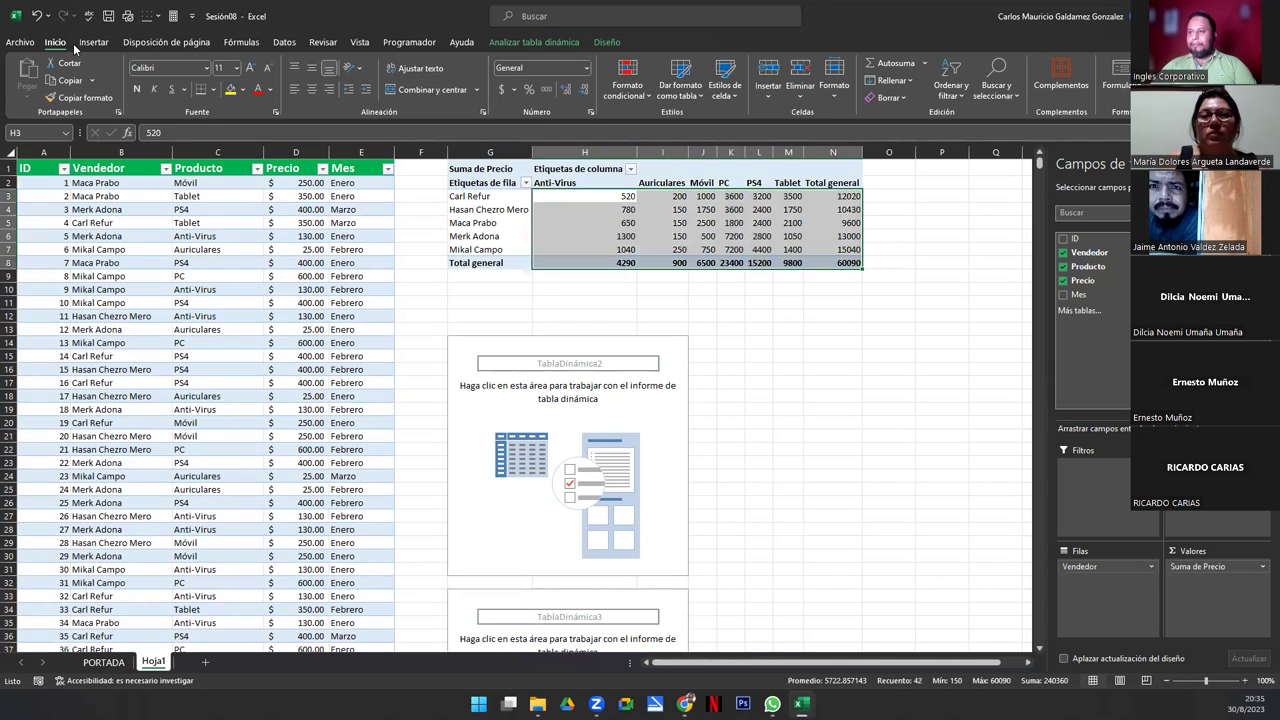
left_click(501, 89)
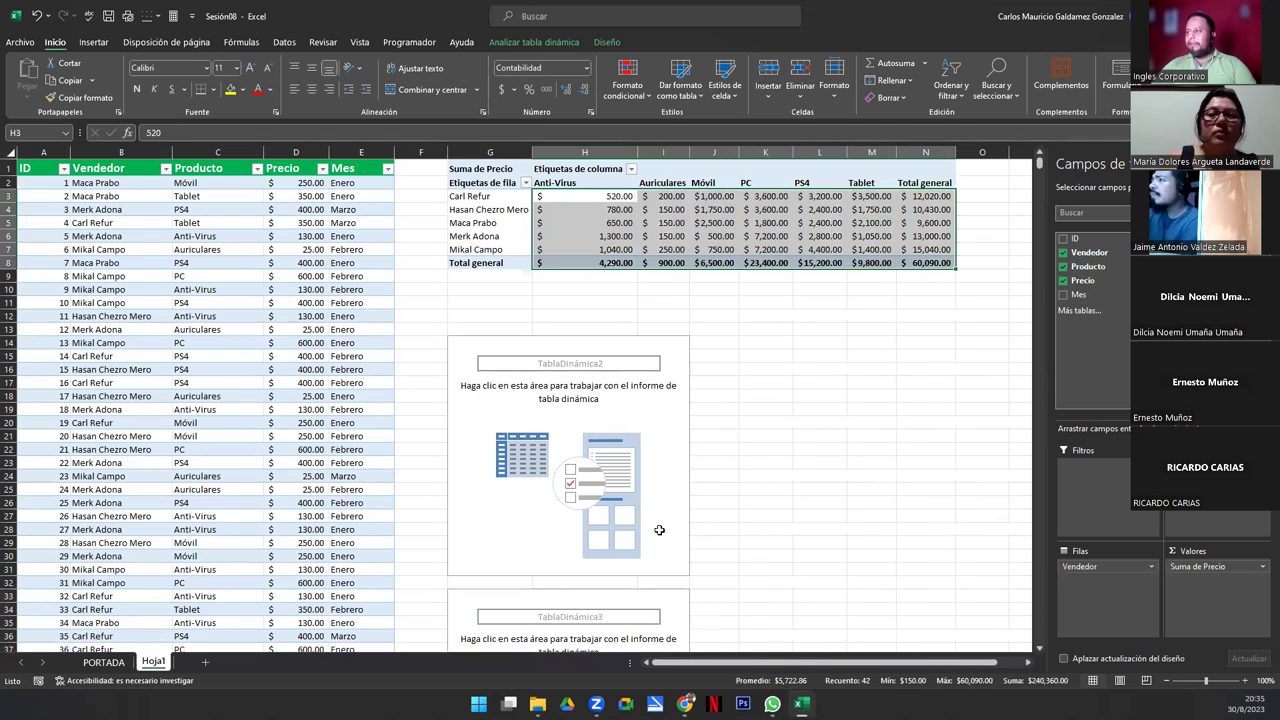
Step: Build the second pivot table with Mes as rows and the sum of Precio as values, formatted as accounting currency
left_click(464, 349)
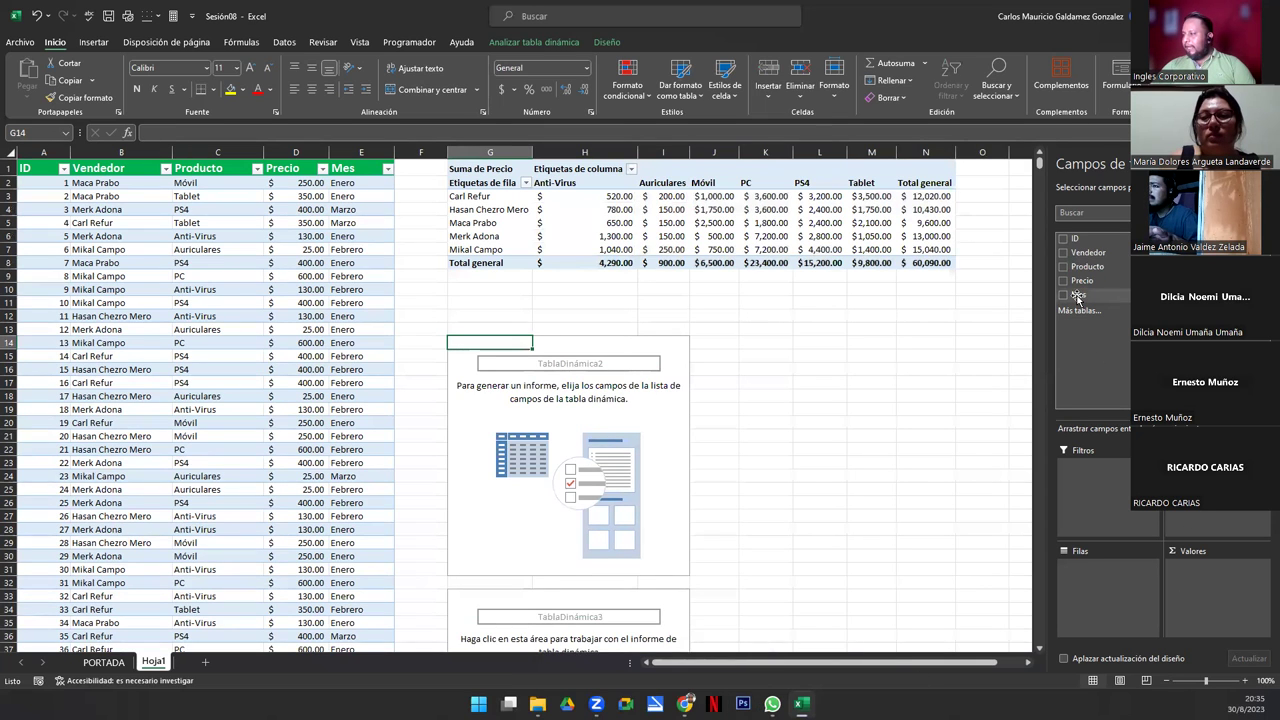
left_click_drag(1077, 297, 1095, 573)
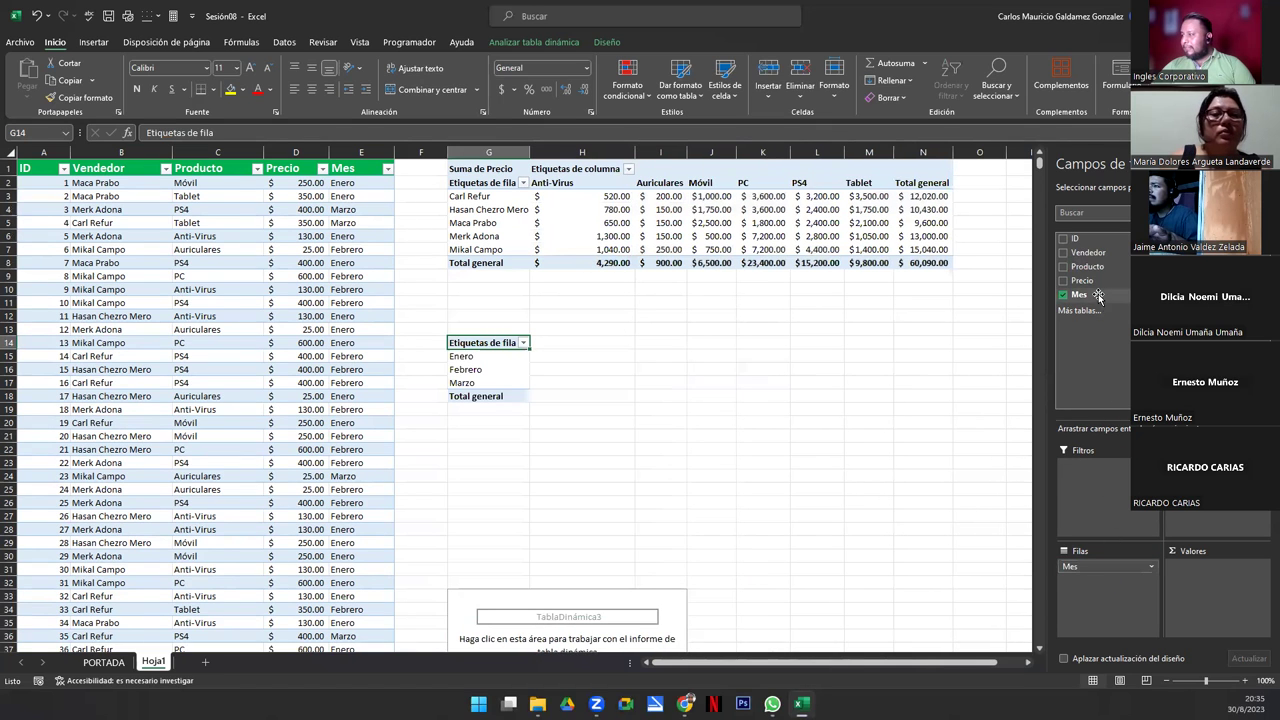
left_click_drag(1095, 283, 1198, 575)
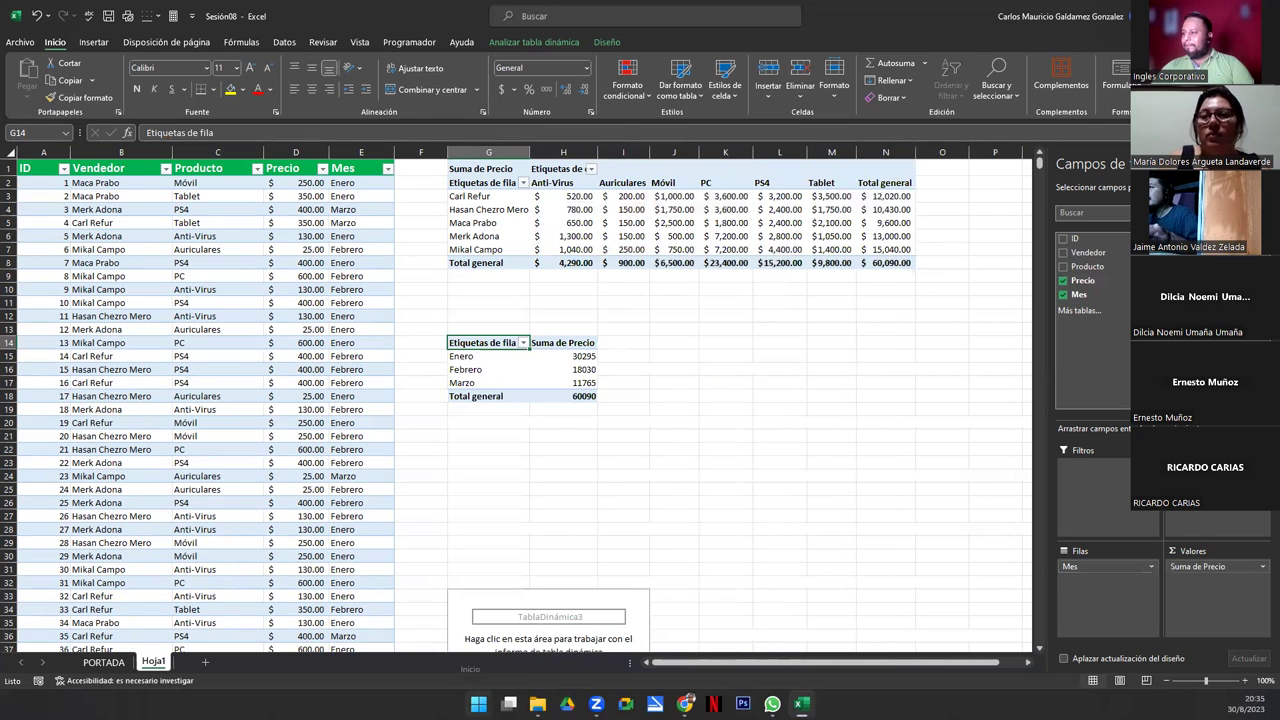
left_click_drag(565, 357, 569, 397)
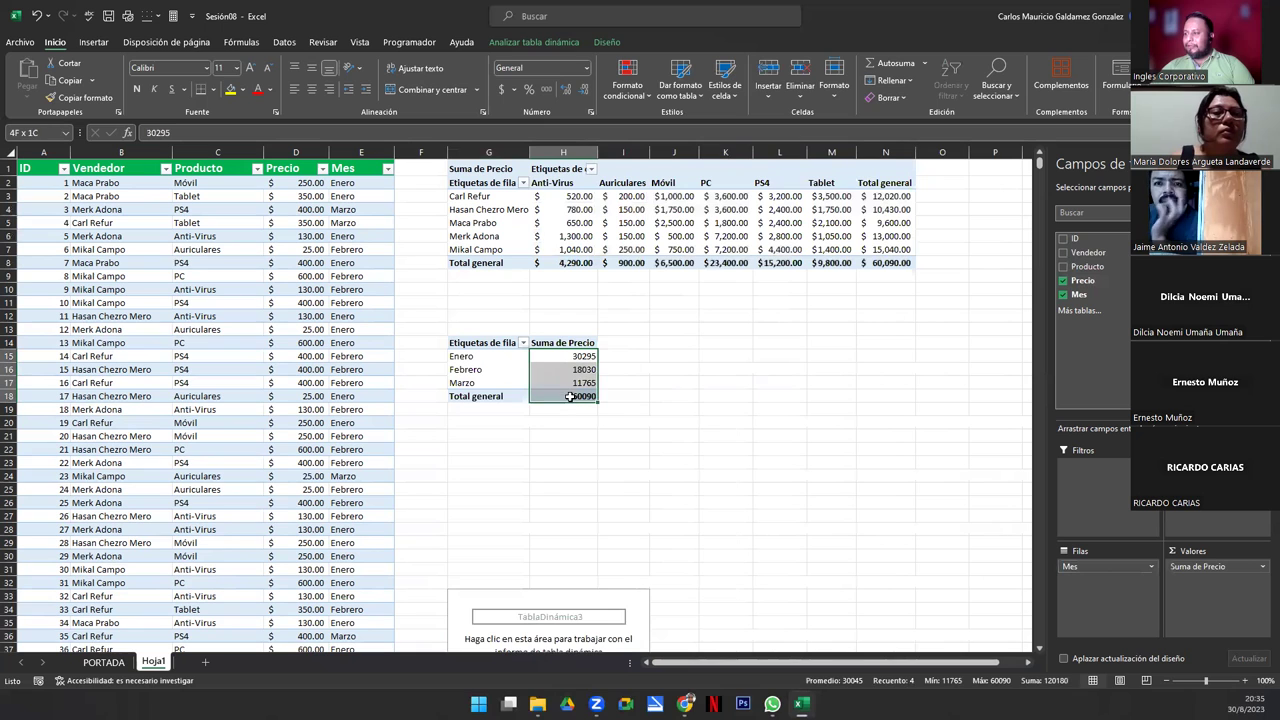
left_click(502, 90)
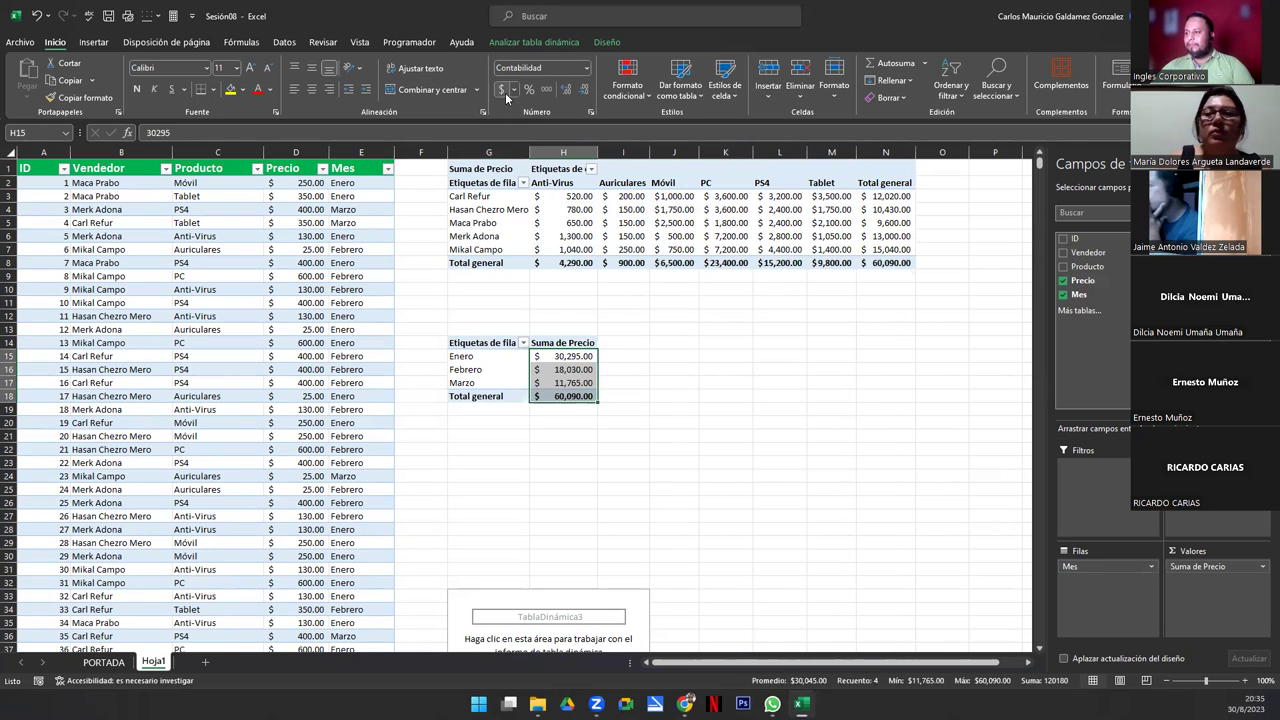
Step: Move the second pivot table up to start at cell G13 and the blank third one up to start at G20
left_click_drag(478, 340, 554, 396)
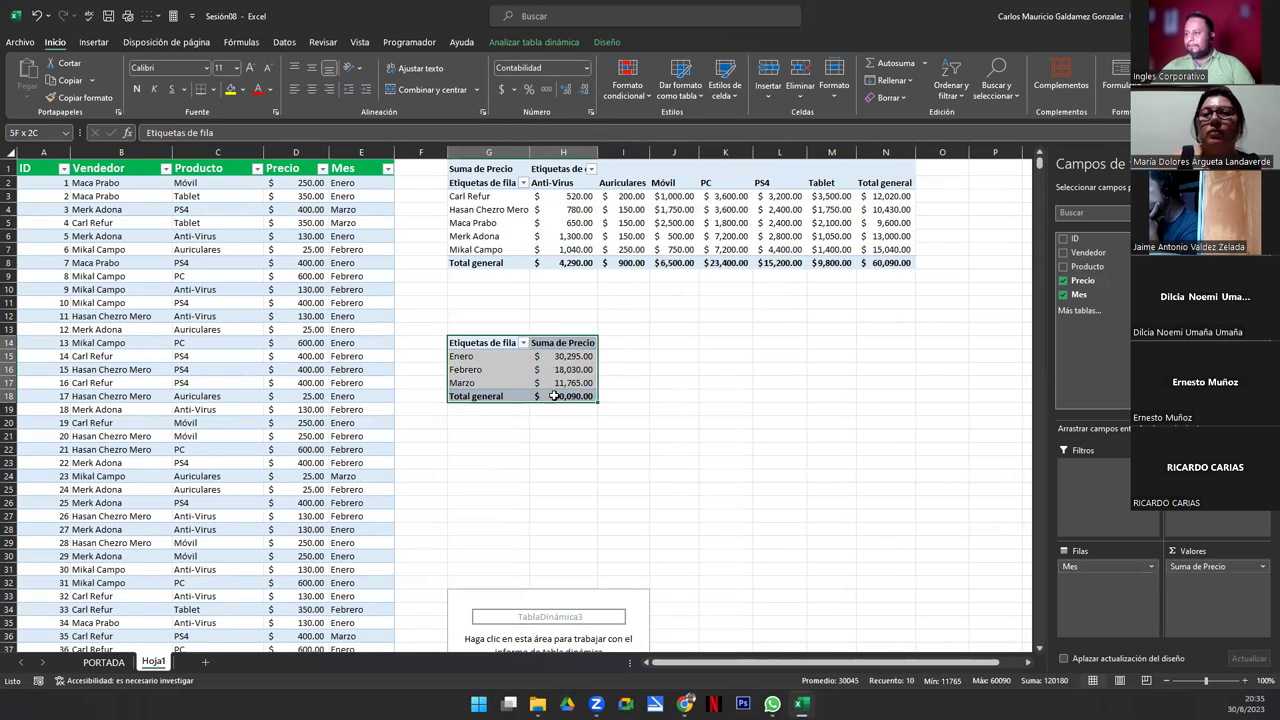
left_click_drag(556, 337, 556, 324)
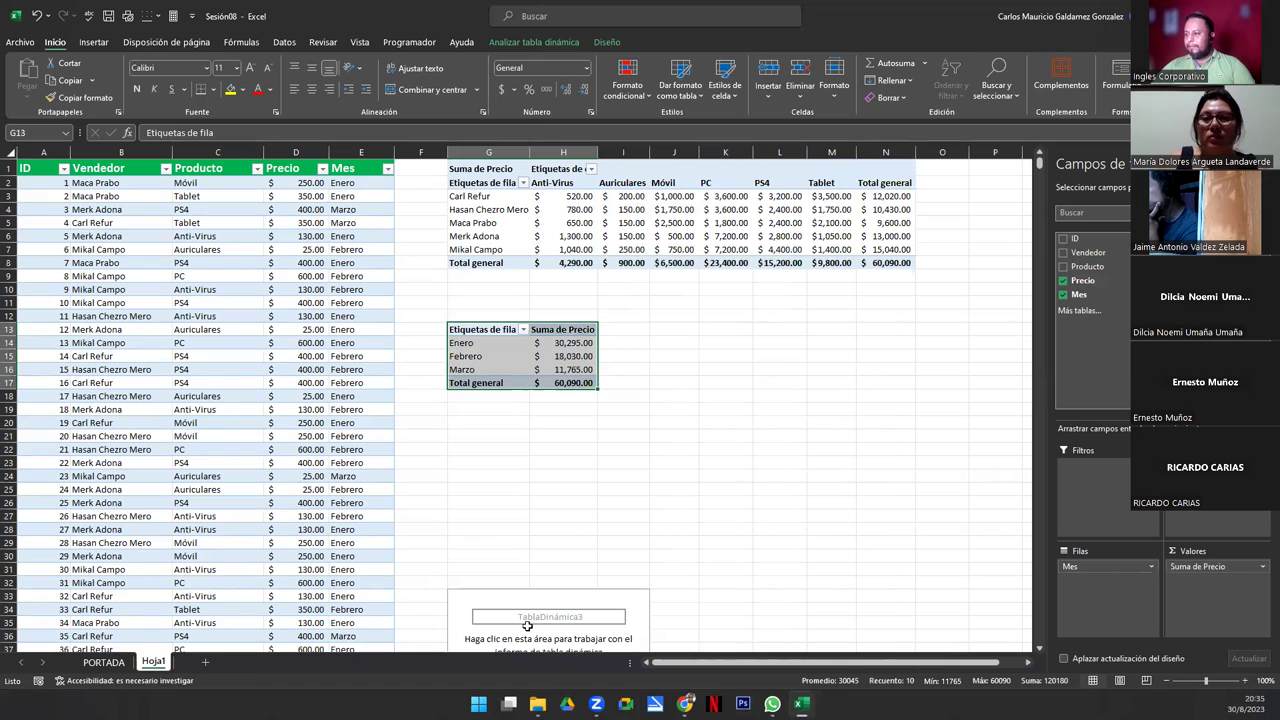
scroll(512, 580, "down", 5)
left_click_drag(466, 394, 607, 621)
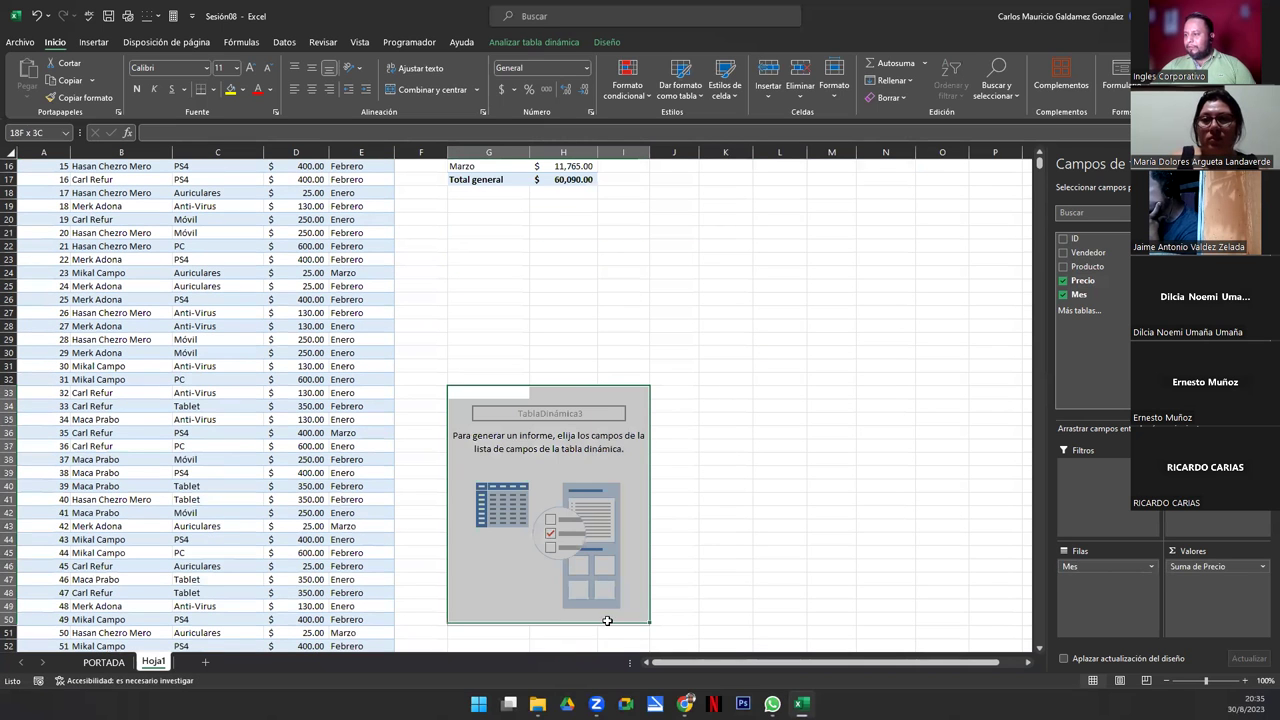
left_click_drag(544, 390, 545, 221)
scroll(672, 410, "up", 5)
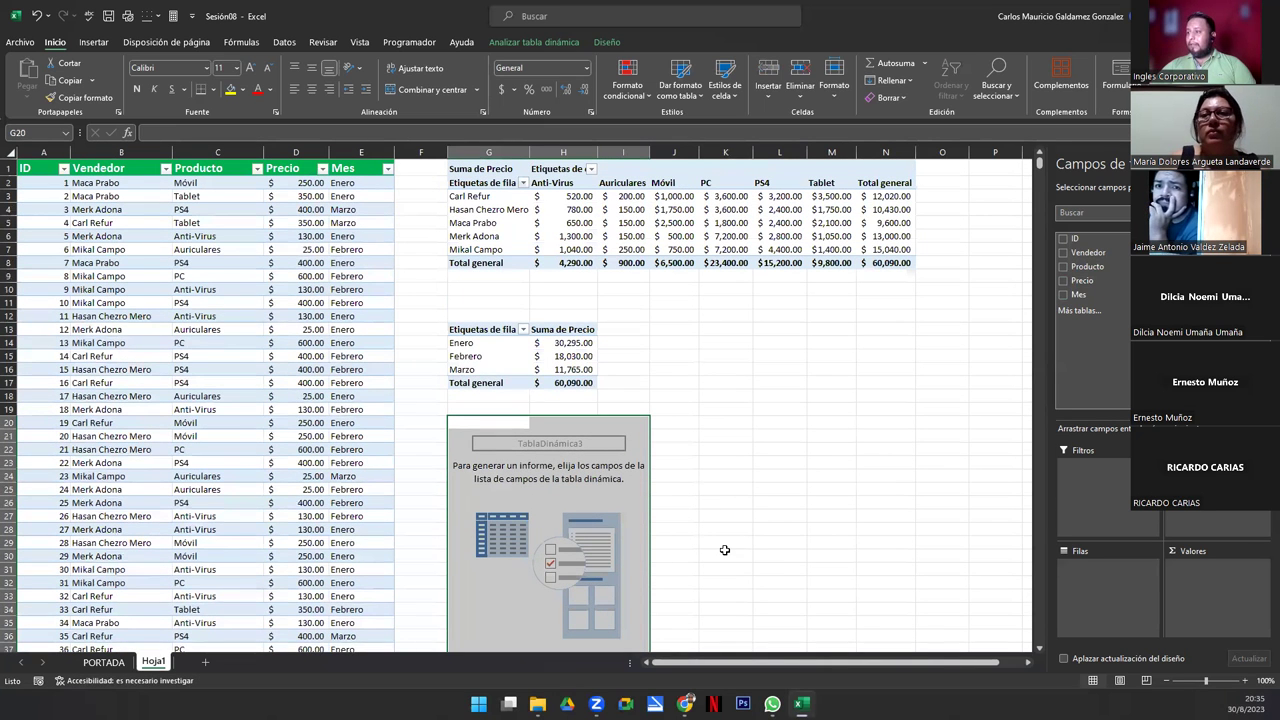
Step: Build the third pivot table with Vendedor and then Mes as rows and the sum of Precio as values
left_click(1090, 253)
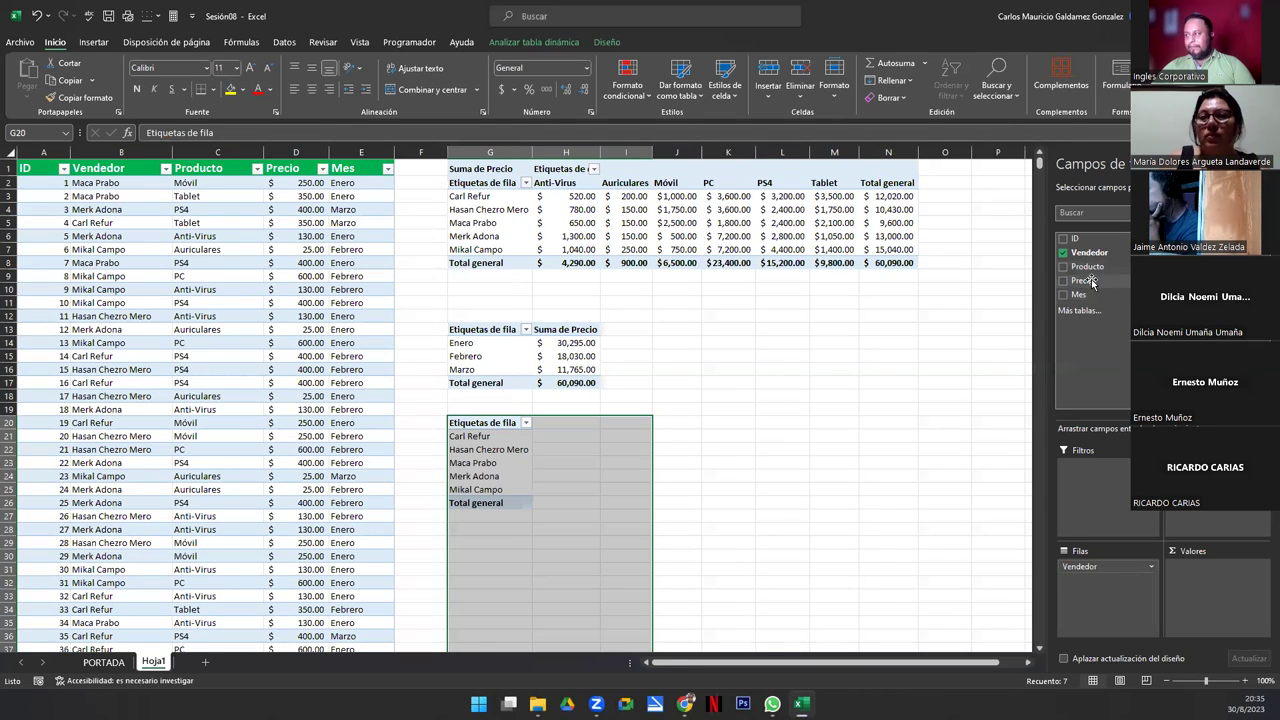
left_click_drag(1085, 281, 1213, 579)
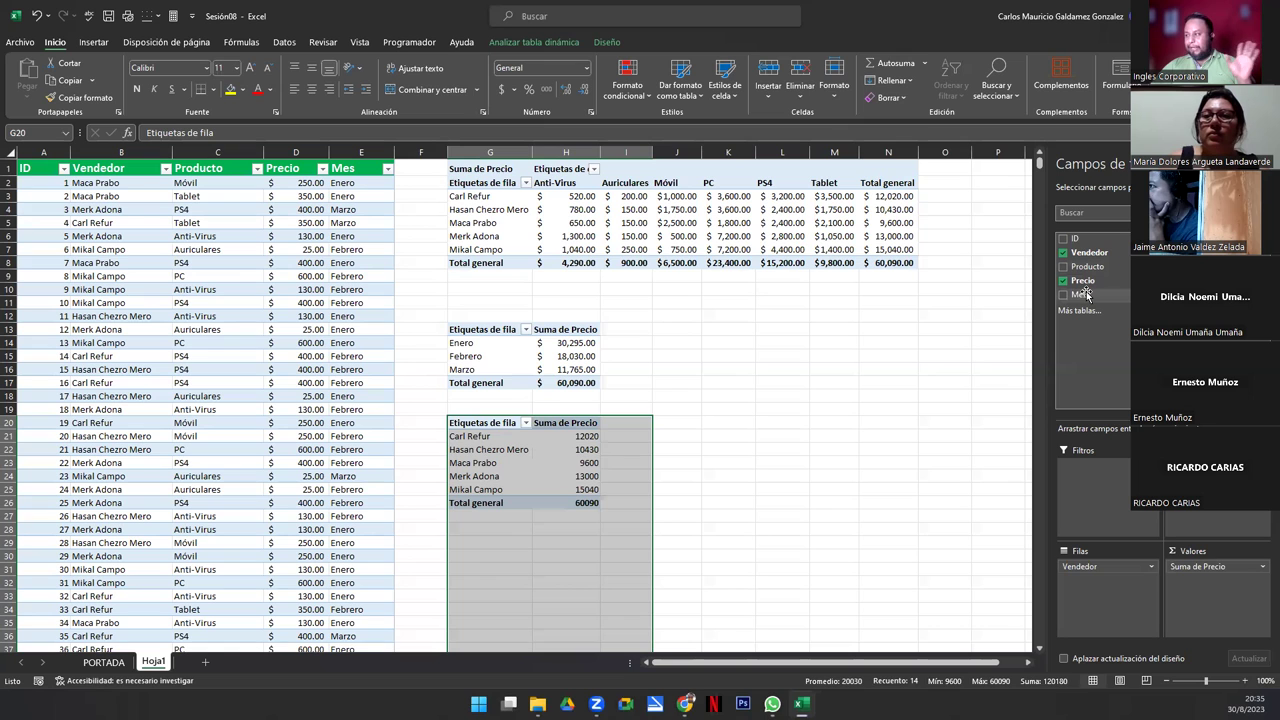
left_click_drag(1085, 294, 1112, 590)
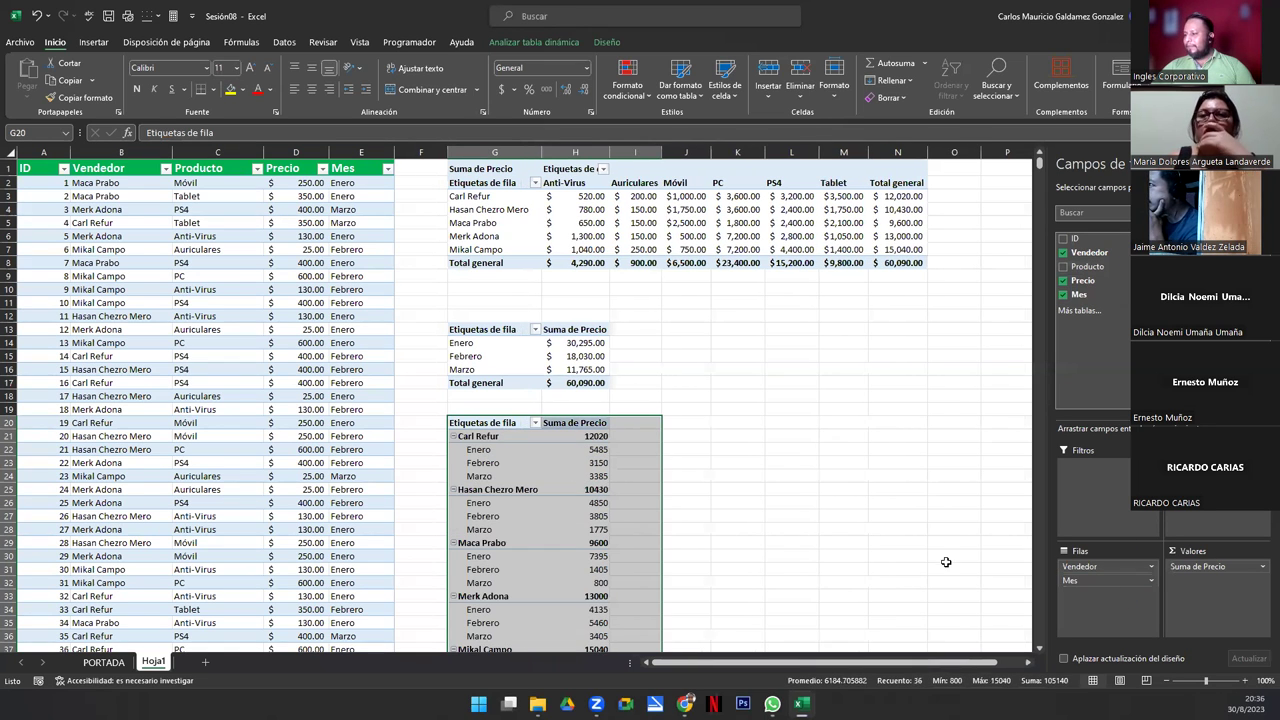
Step: Examine the third pivot table's breakdown by vendor and month, and the field layouts of the first and second pivot tables
scroll(940, 555, "down", 5)
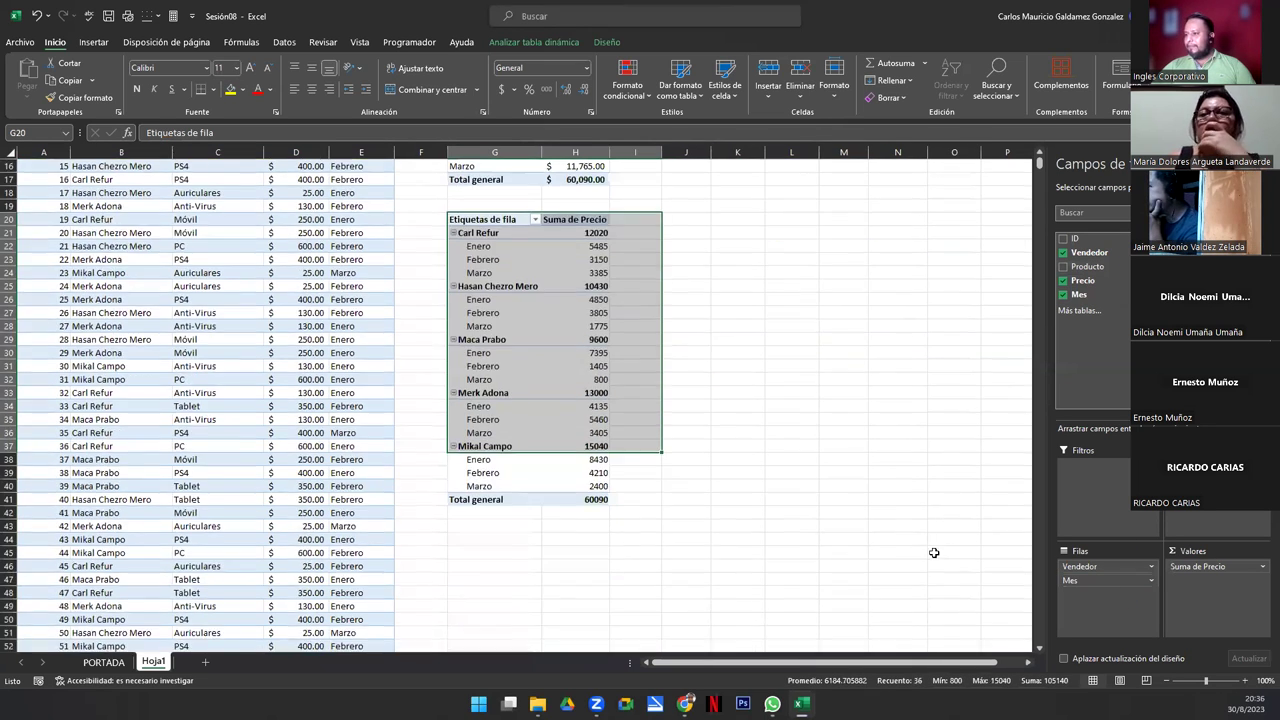
left_click(489, 392)
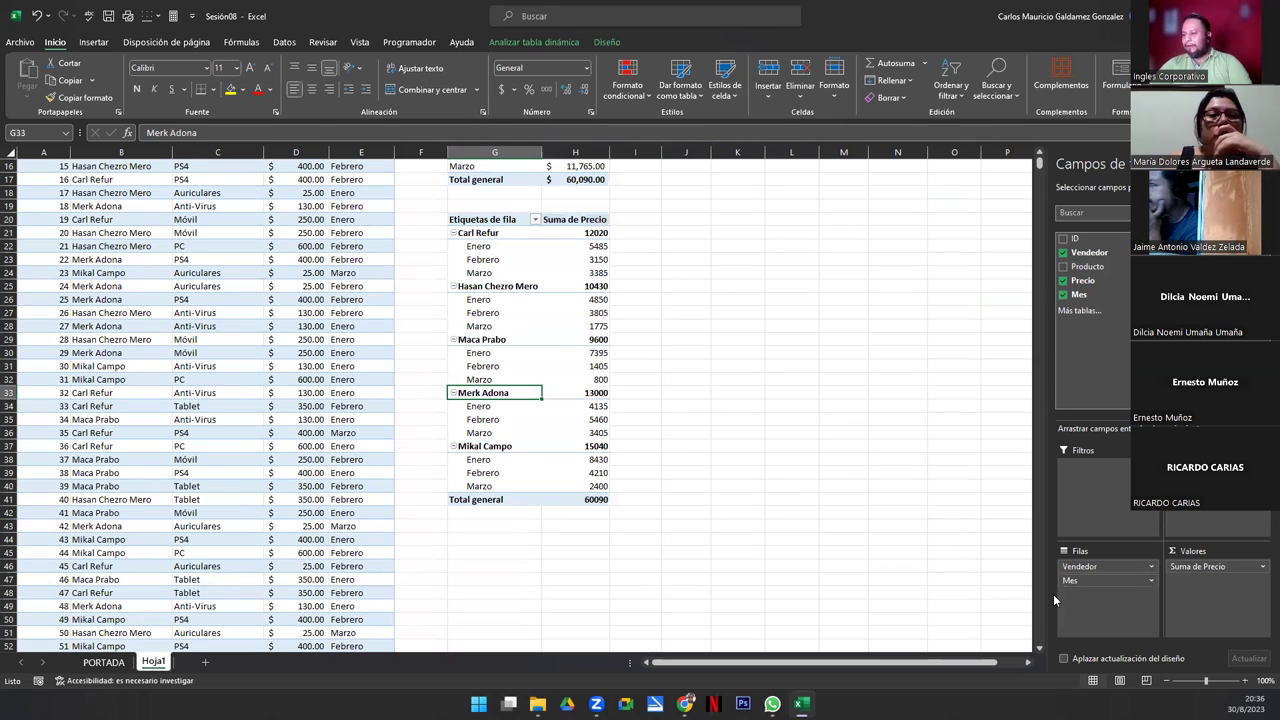
left_click(512, 340)
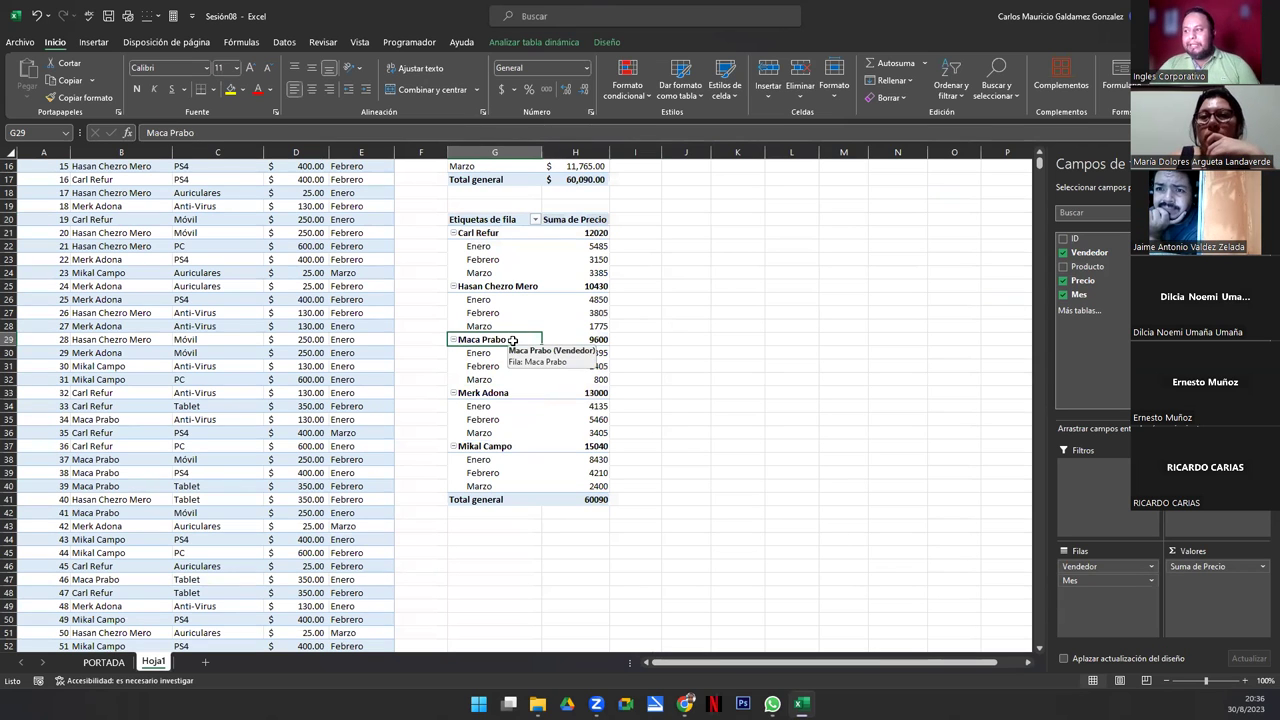
scroll(663, 374, "up", 5)
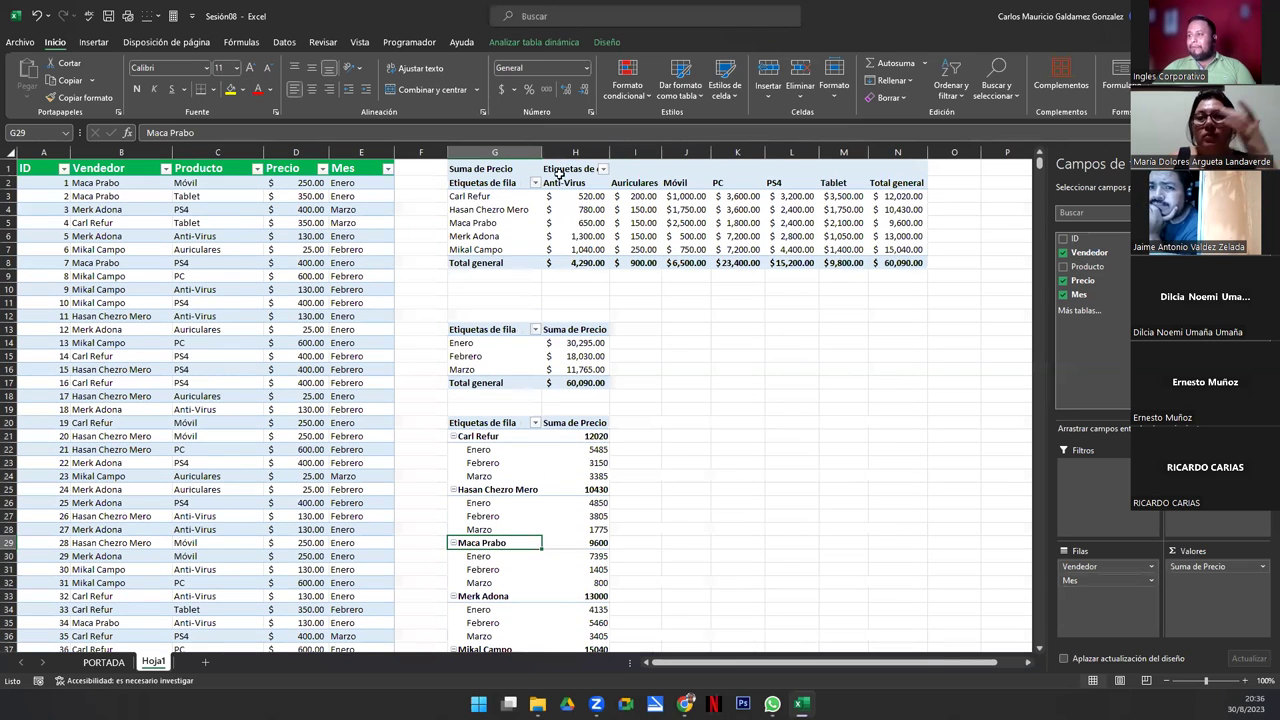
left_click(580, 221)
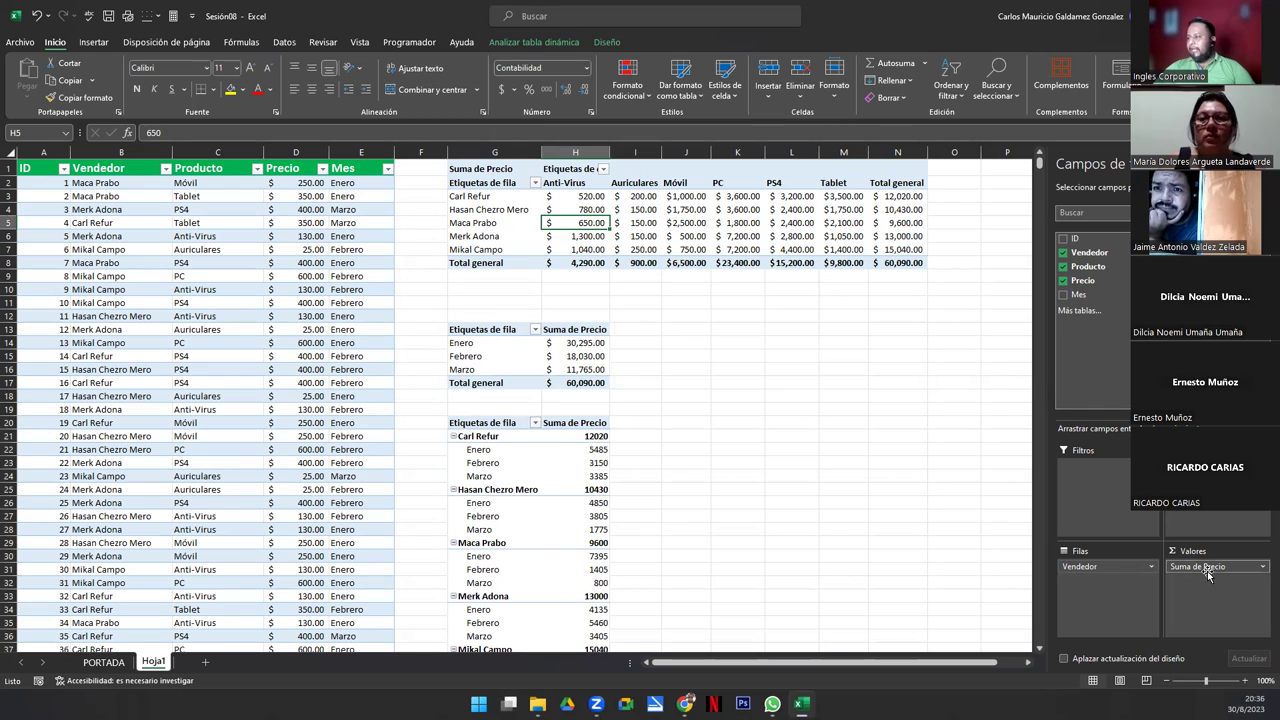
left_click(497, 356)
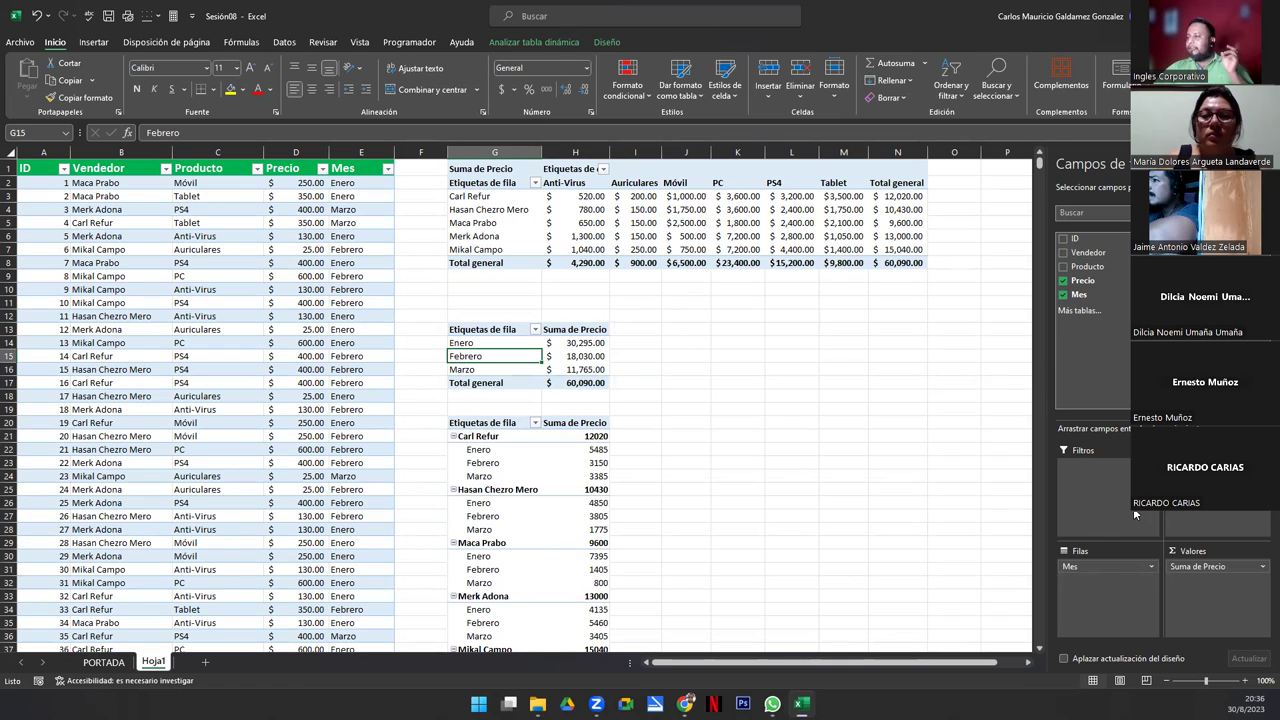
left_click_drag(490, 332, 552, 391)
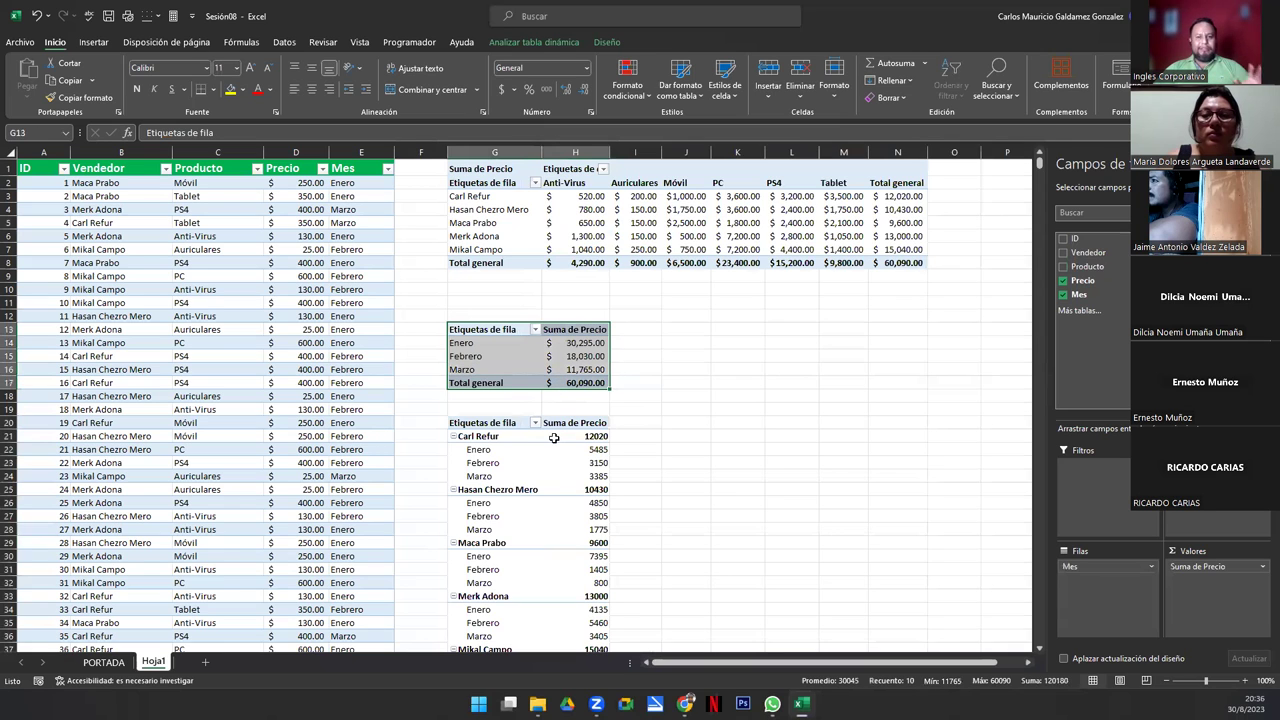
Step: Try Mes as columns in the third pivot table, then return it to the rows with Vendedor nested beneath it
left_click(456, 423)
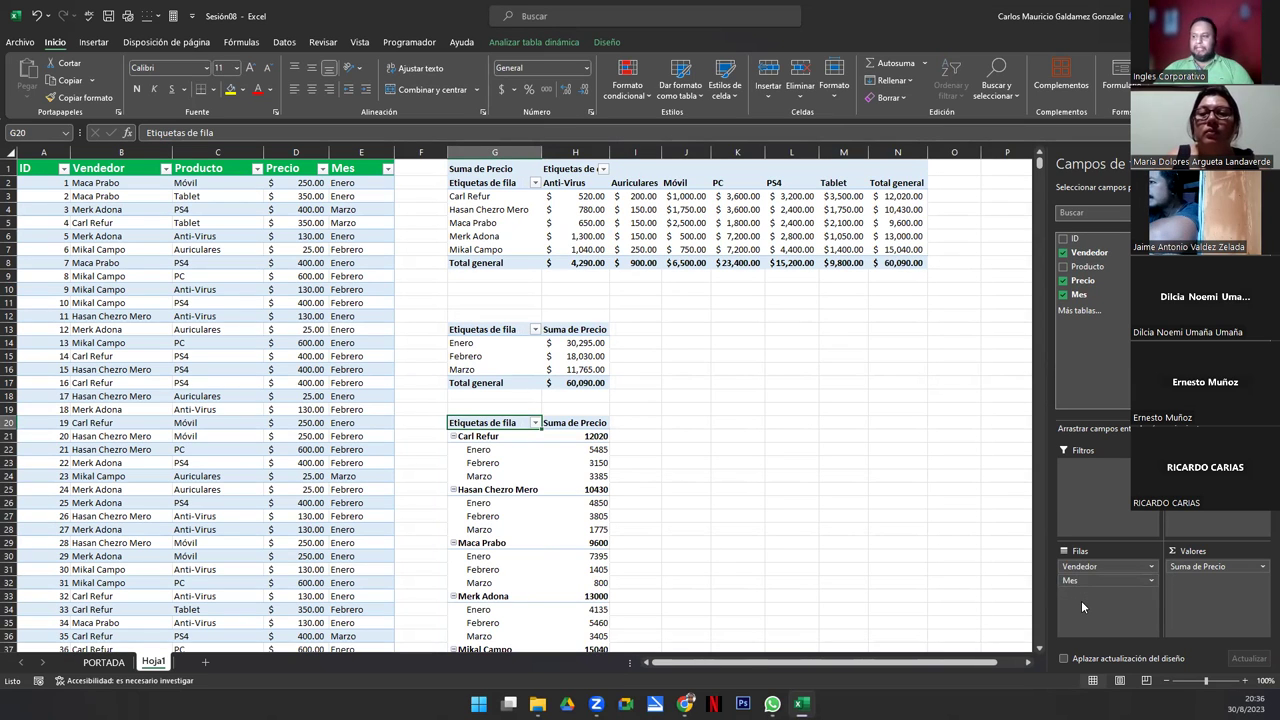
left_click(1038, 650)
scroll(1038, 655, "down", 3)
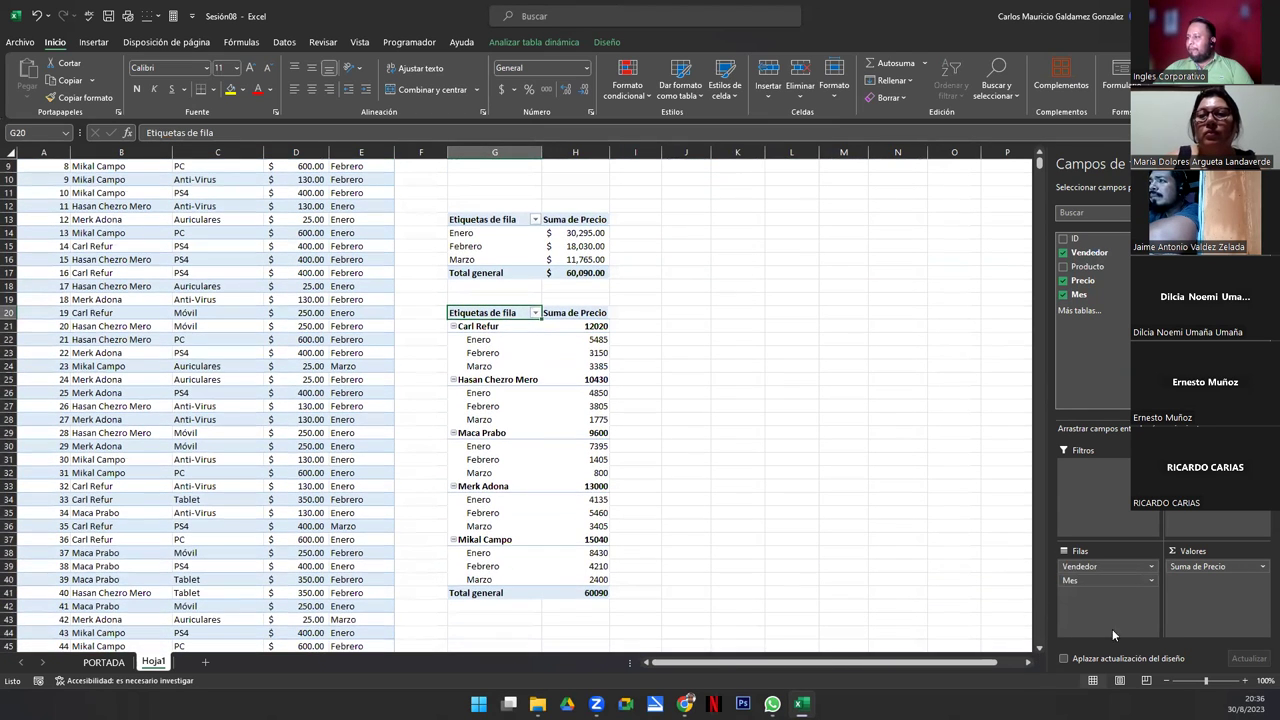
left_click_drag(1085, 582, 1215, 525)
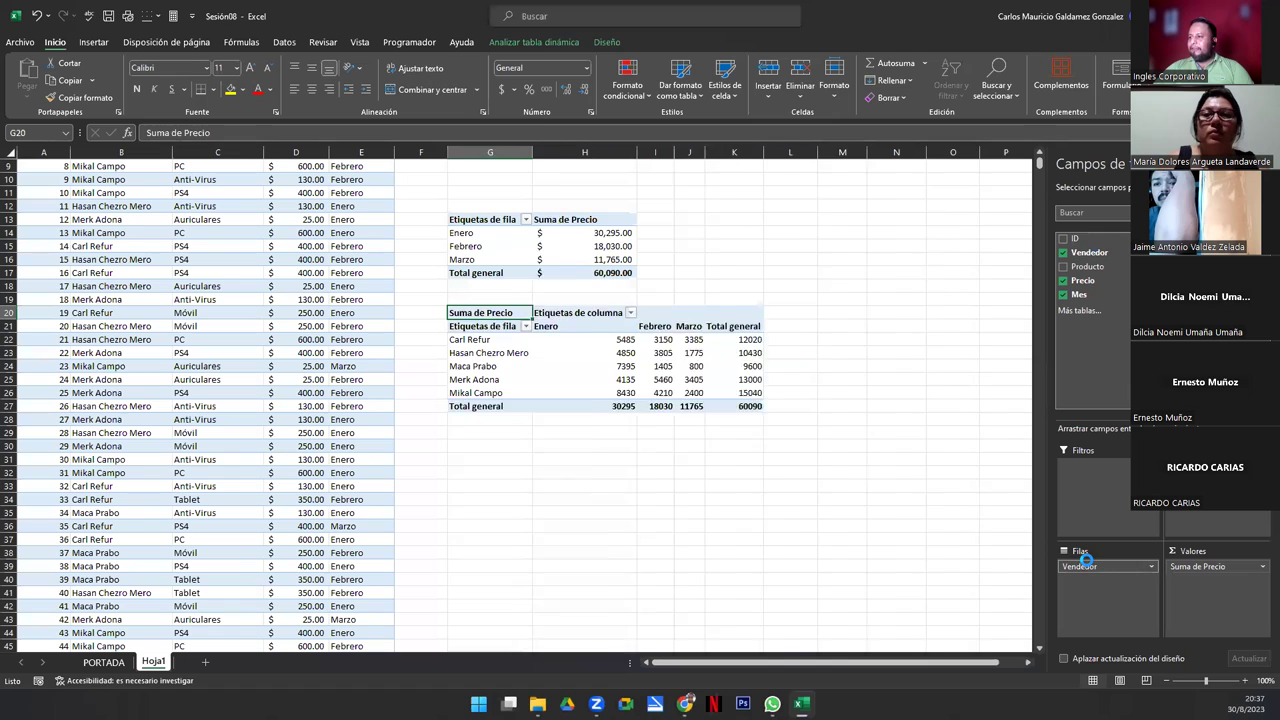
left_click_drag(1085, 562, 1083, 563)
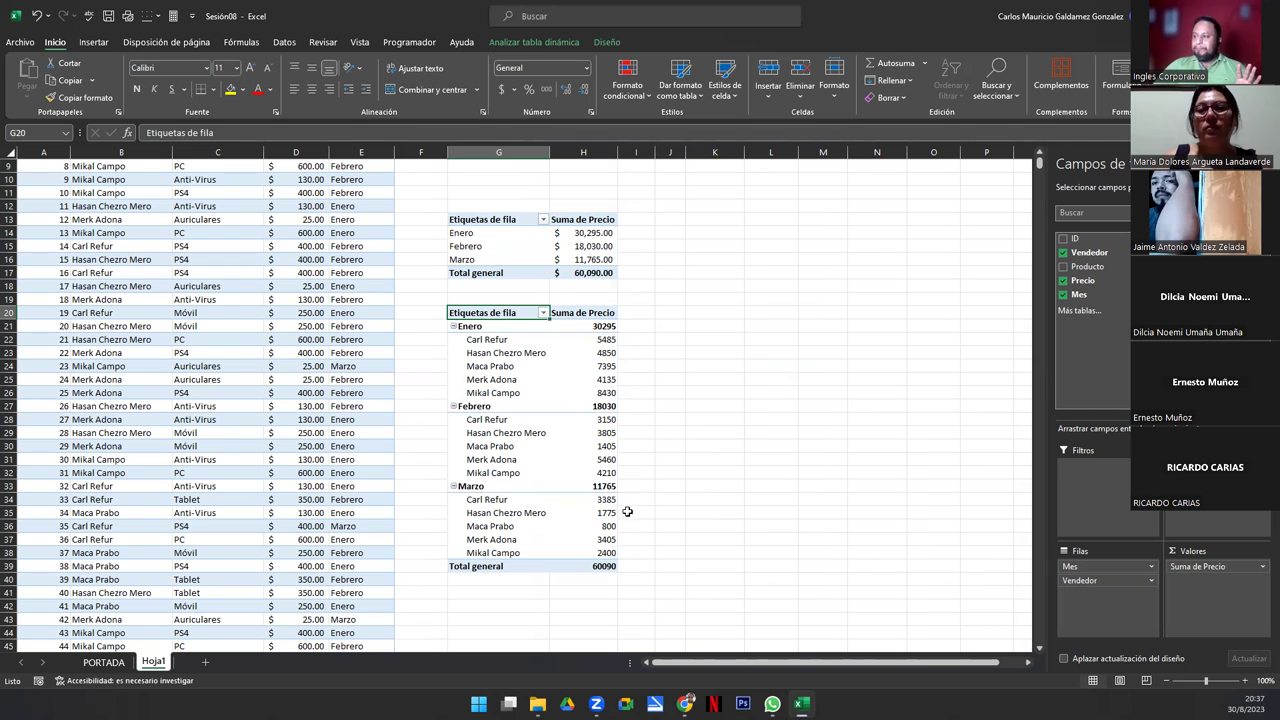
Step: Widen columns I and J to fit the Auriculares and Móvil amounts of the first pivot table
scroll(524, 505, "up", 3)
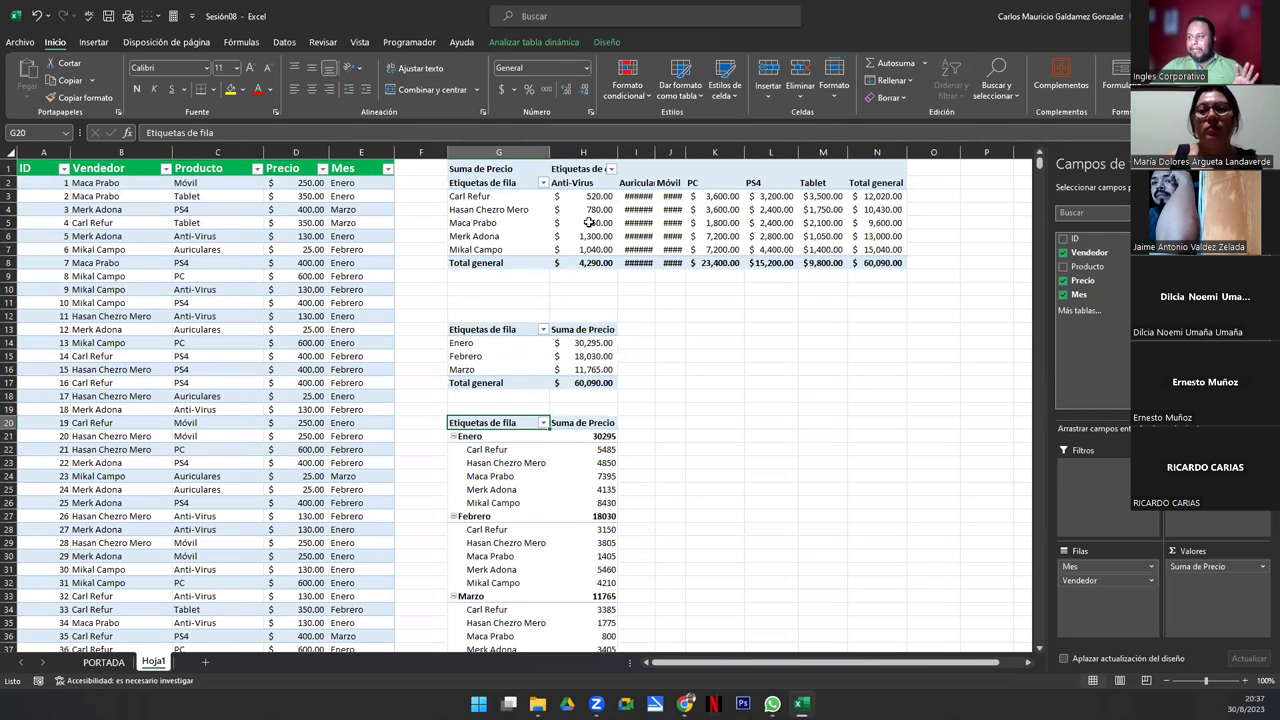
left_click_drag(655, 152, 710, 151)
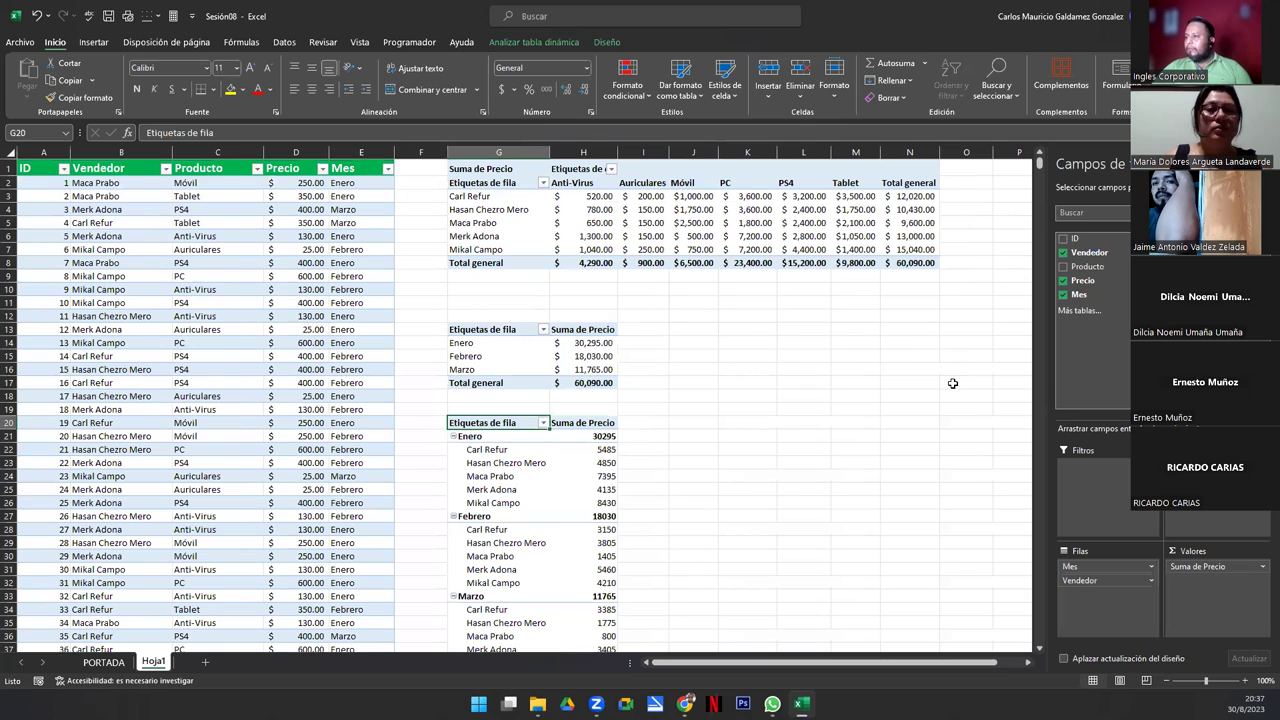
left_click(572, 236)
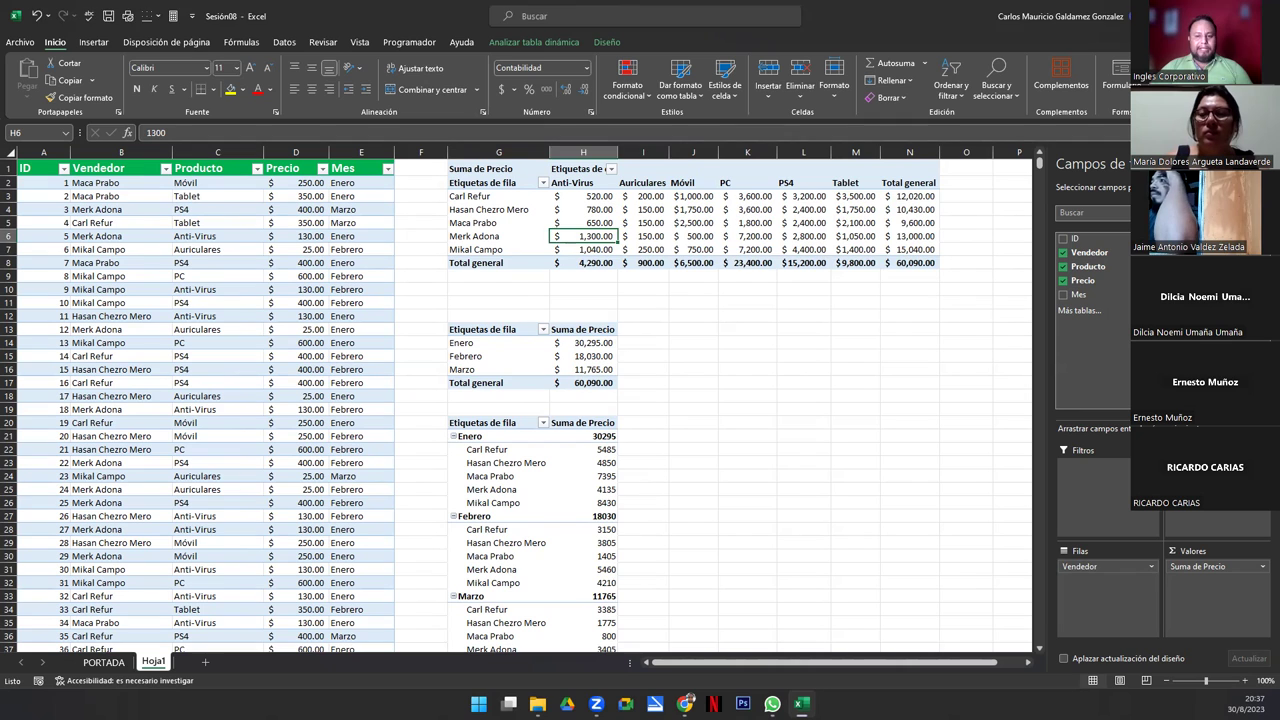
Step: Close the image viewer and review the row and value fields and the grand totals of the pivot tables
left_click(686, 703)
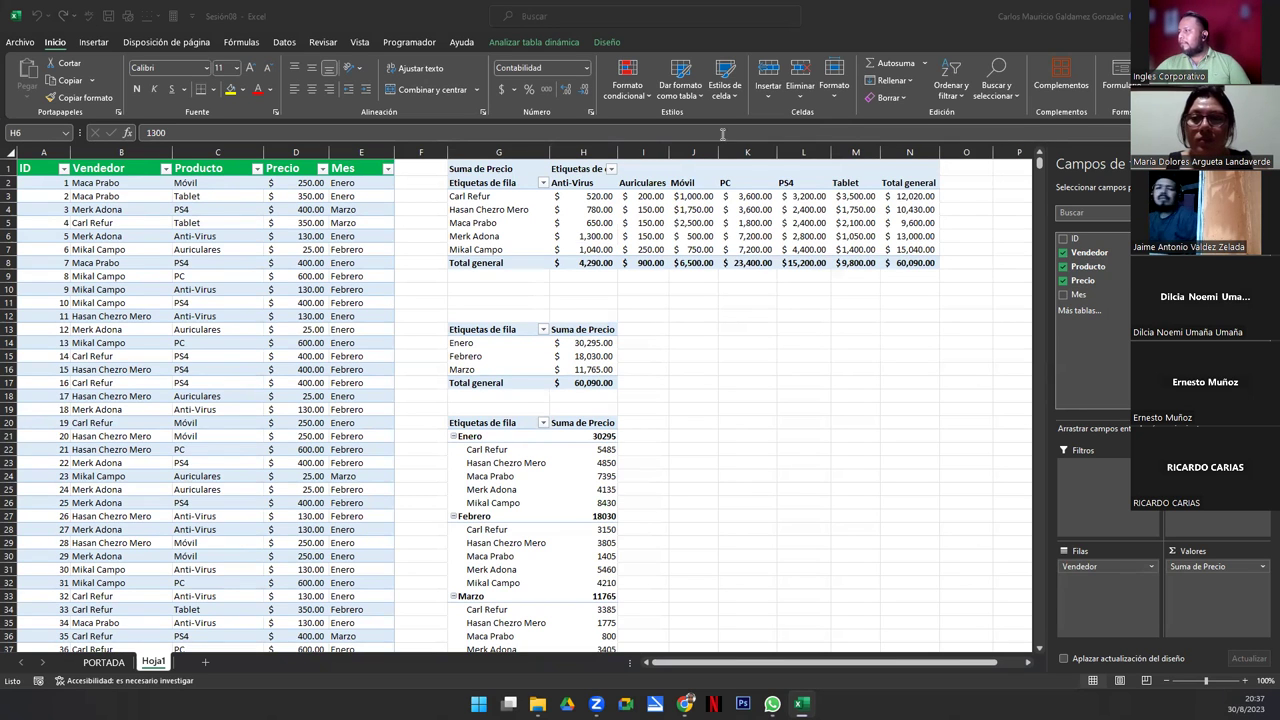
left_click(1118, 254)
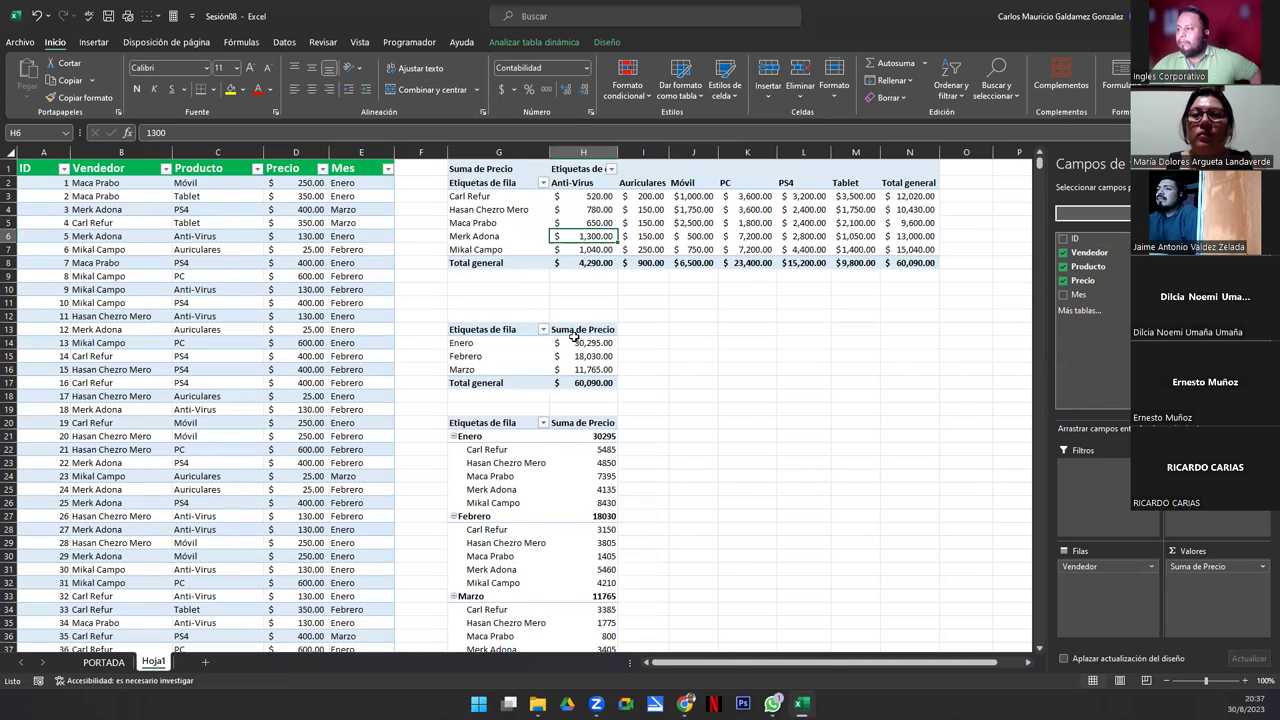
mouse_move(559, 351)
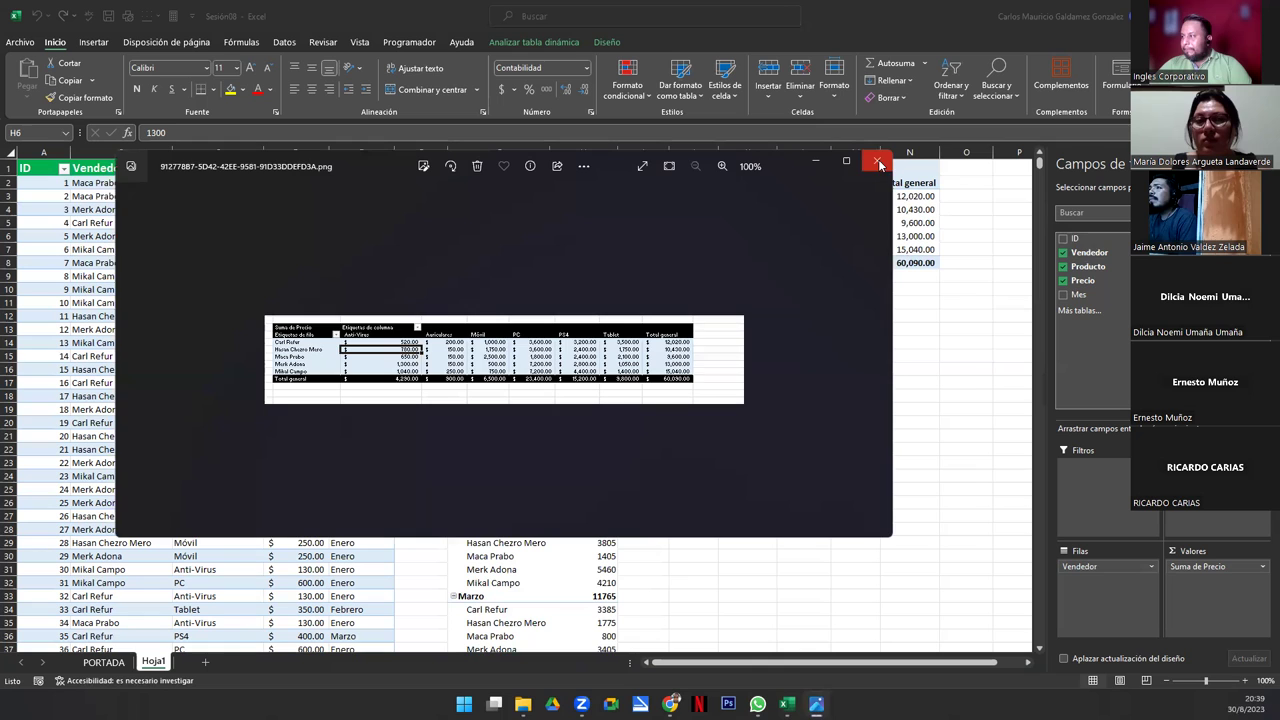
left_click(879, 165)
left_click(500, 356)
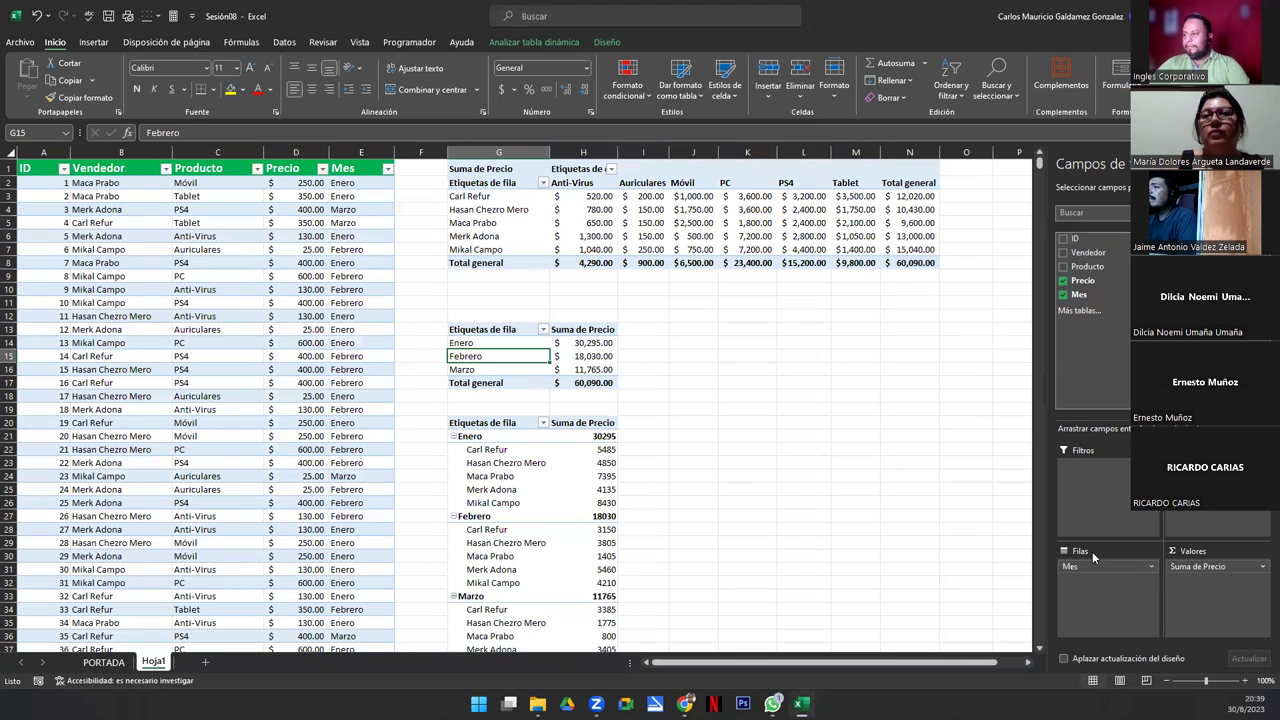
left_click(467, 476)
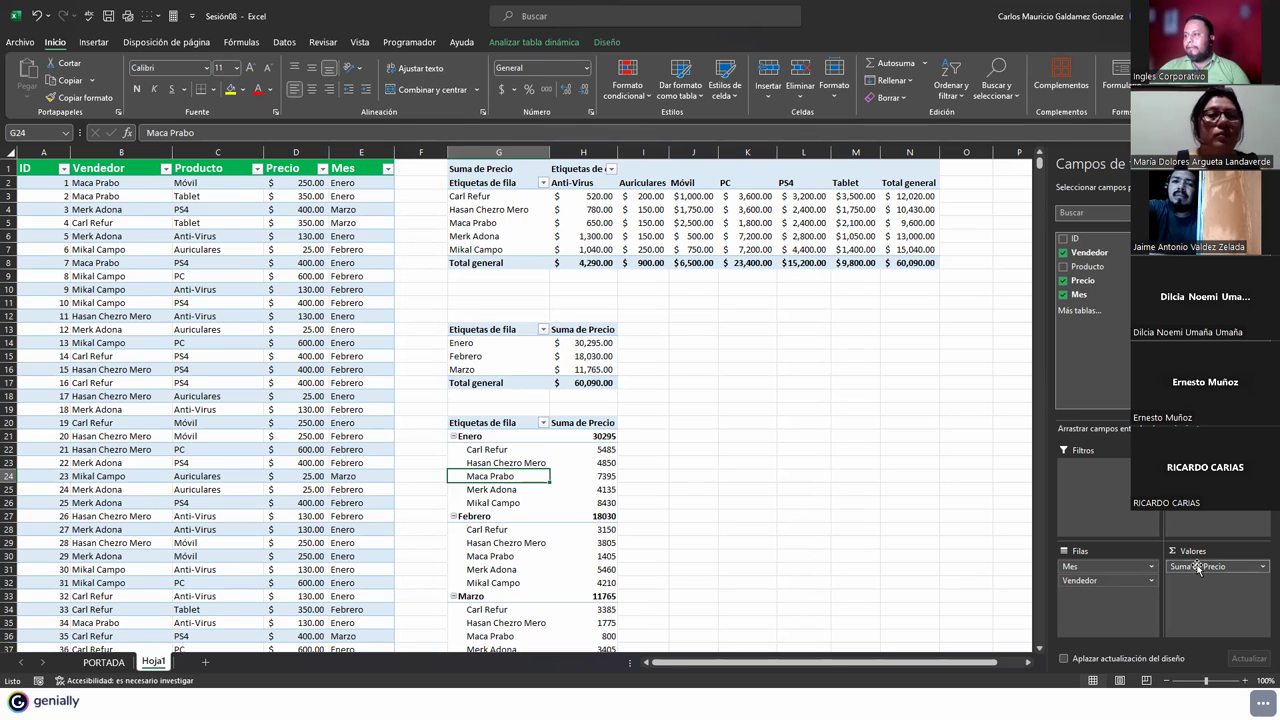
left_click(891, 263)
left_click(595, 380)
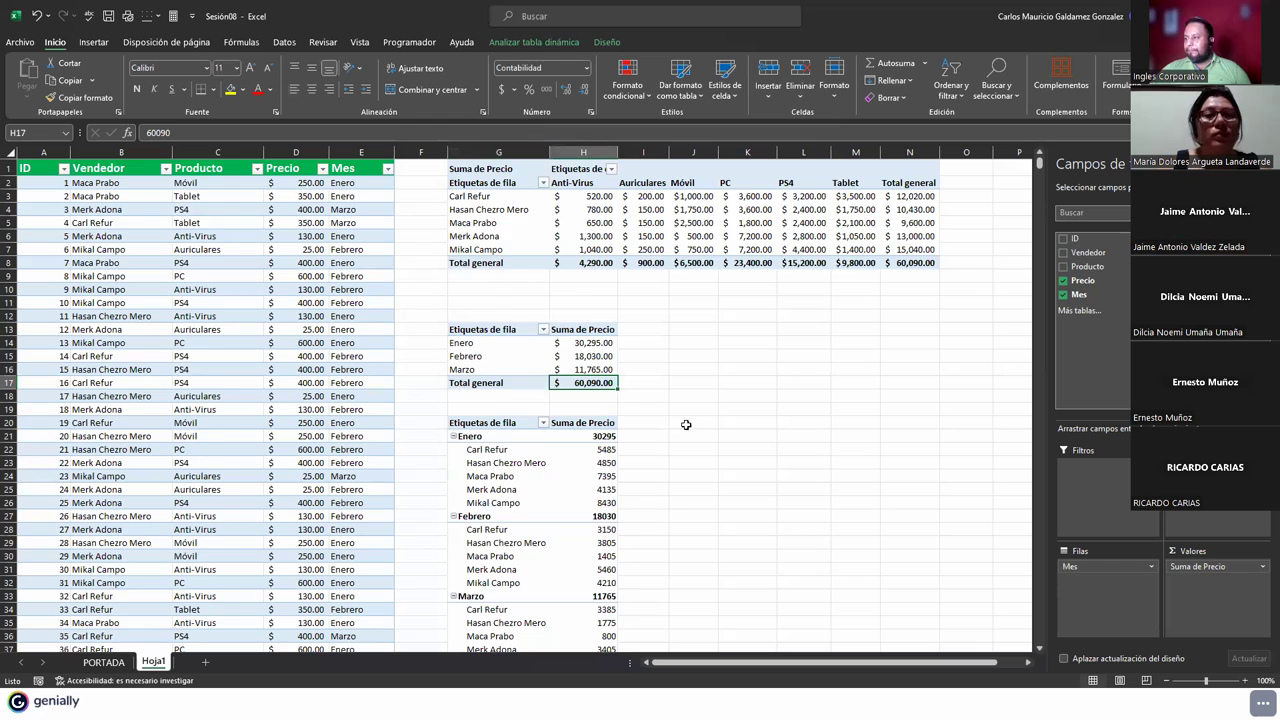
Step: Compare the grand totals of the three pivot tables and examine the month groups in the third one
scroll(683, 421, "down", 5)
left_click(586, 473)
scroll(743, 469, "up", 5)
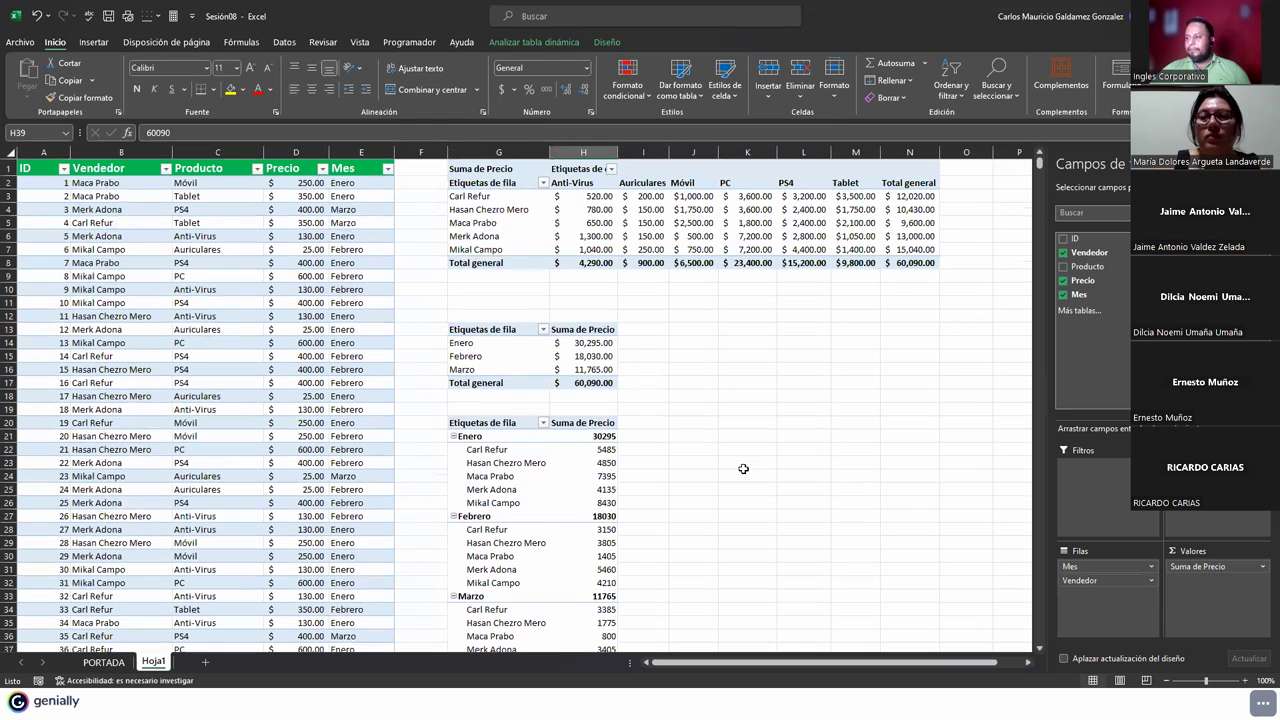
left_click(918, 263)
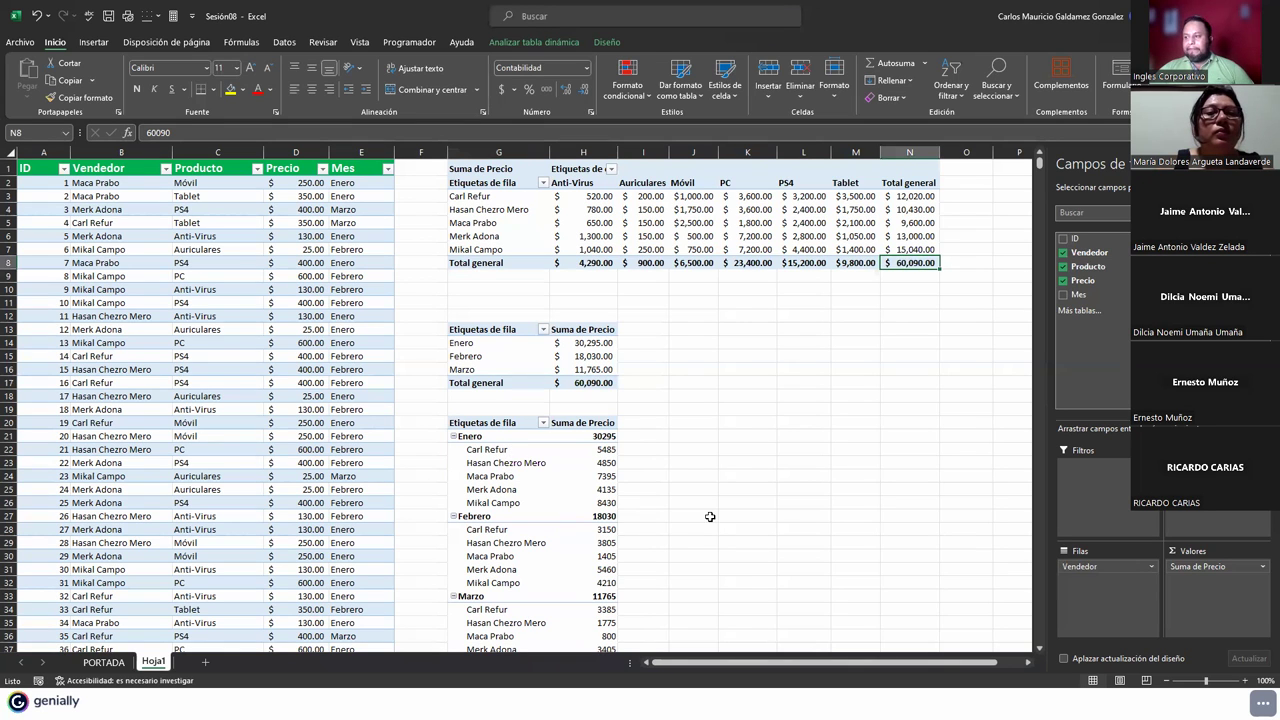
left_click(489, 479)
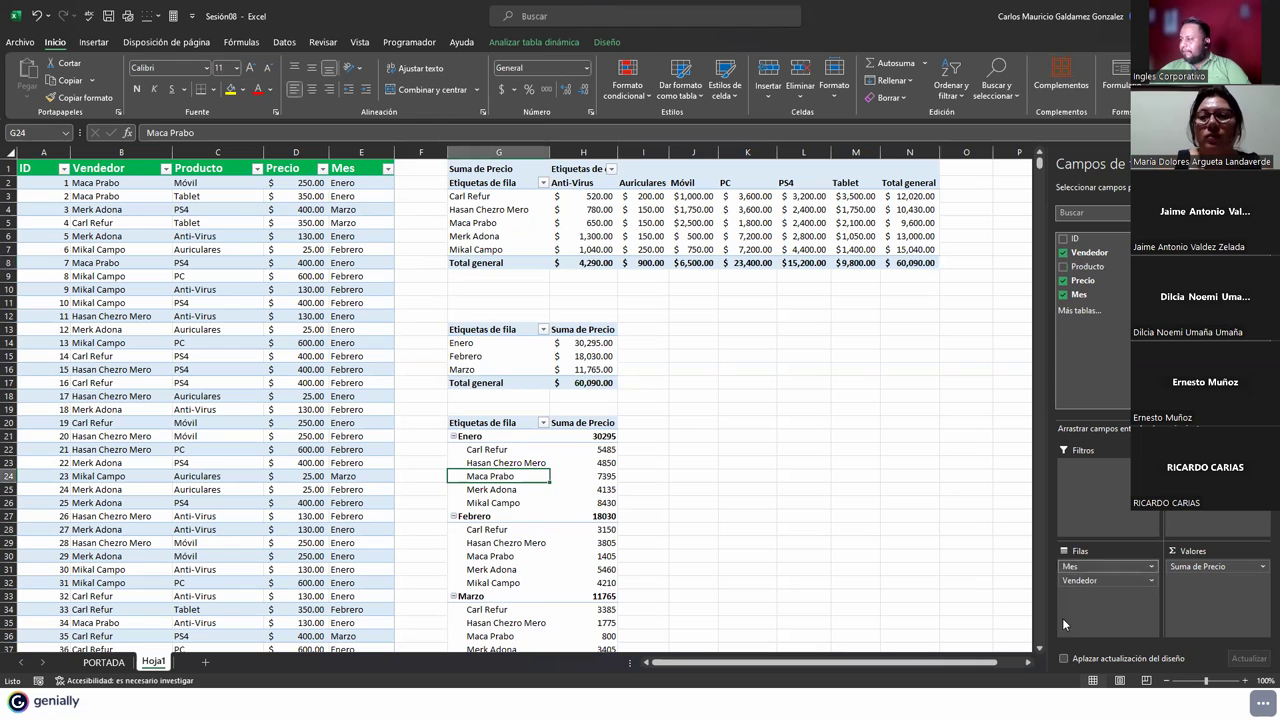
scroll(1038, 648, "down", 2)
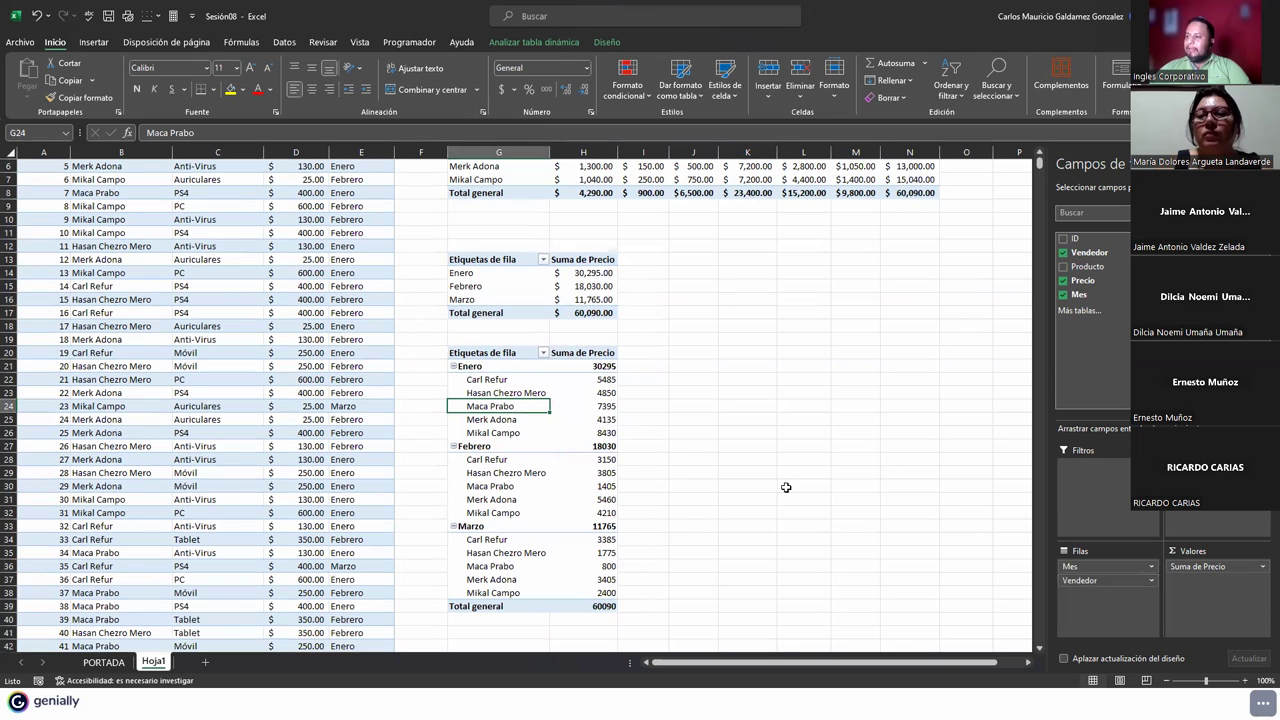
left_click(481, 366)
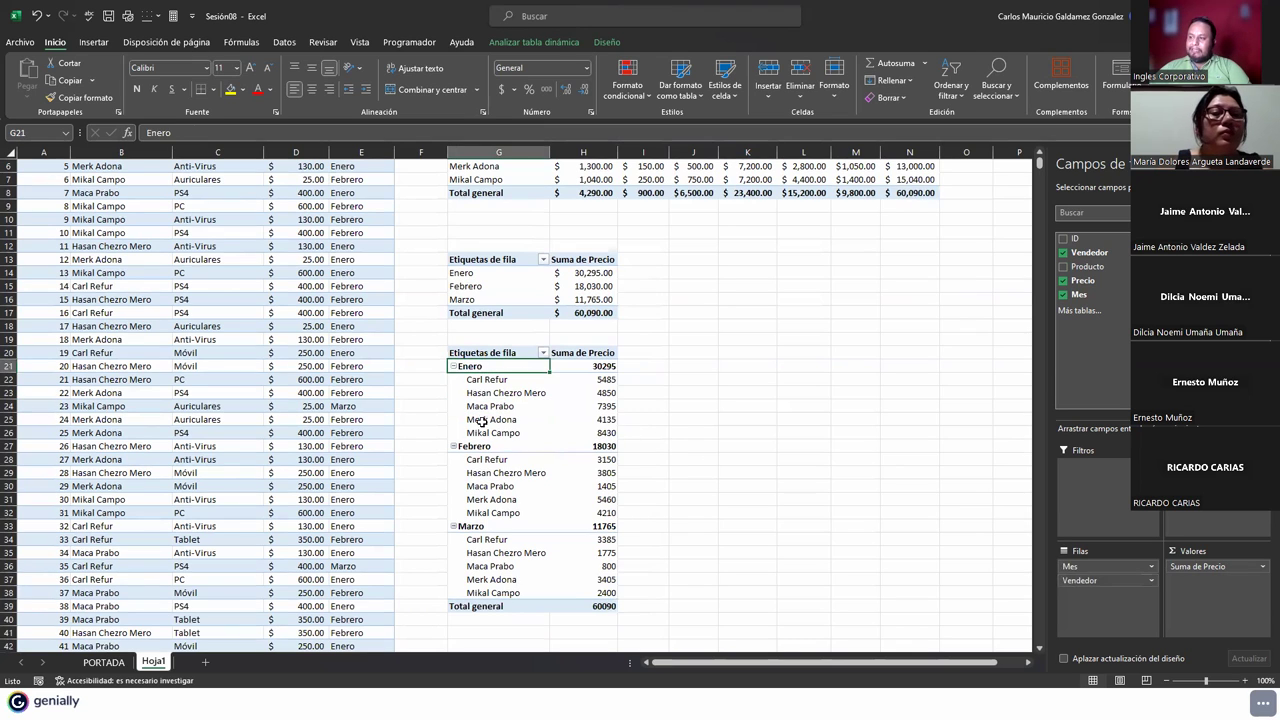
left_click(480, 445)
left_click(472, 525)
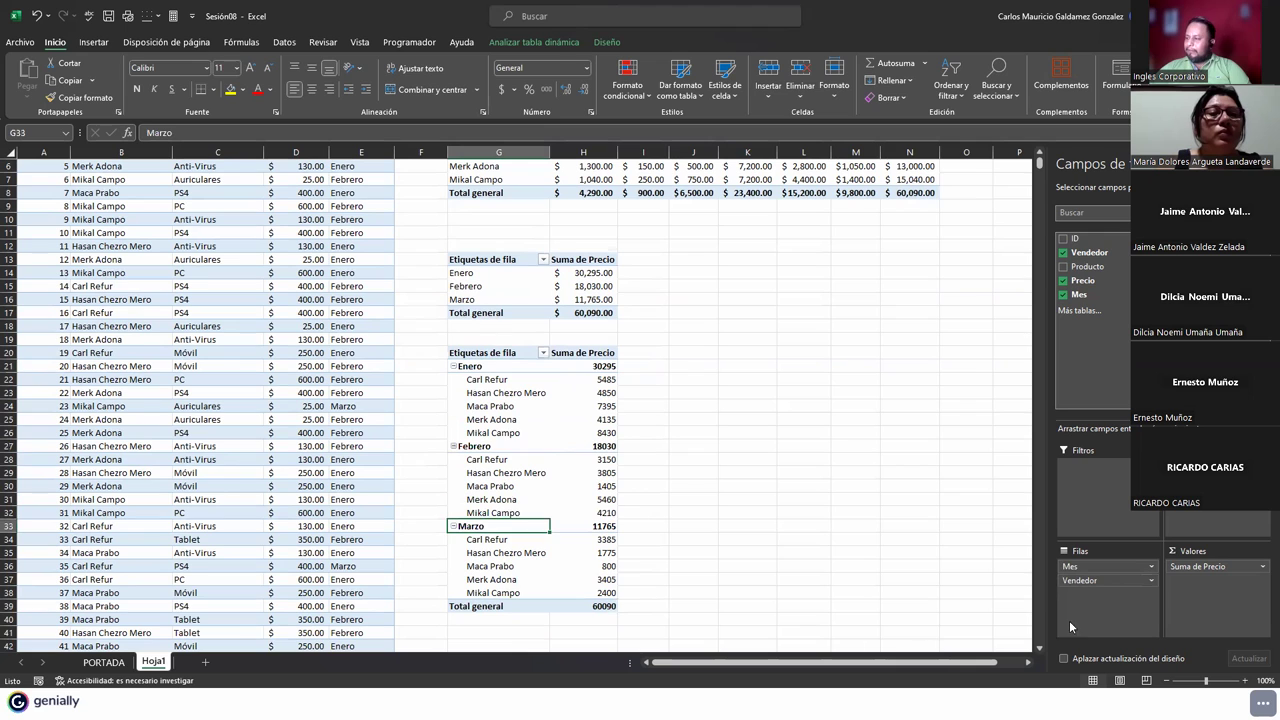
Step: Try Vendedor above Mes in the third pivot table's rows, then return Mes to the outer level
left_click_drag(1070, 582, 1079, 566)
left_click_drag(480, 380, 486, 619)
left_click(482, 541)
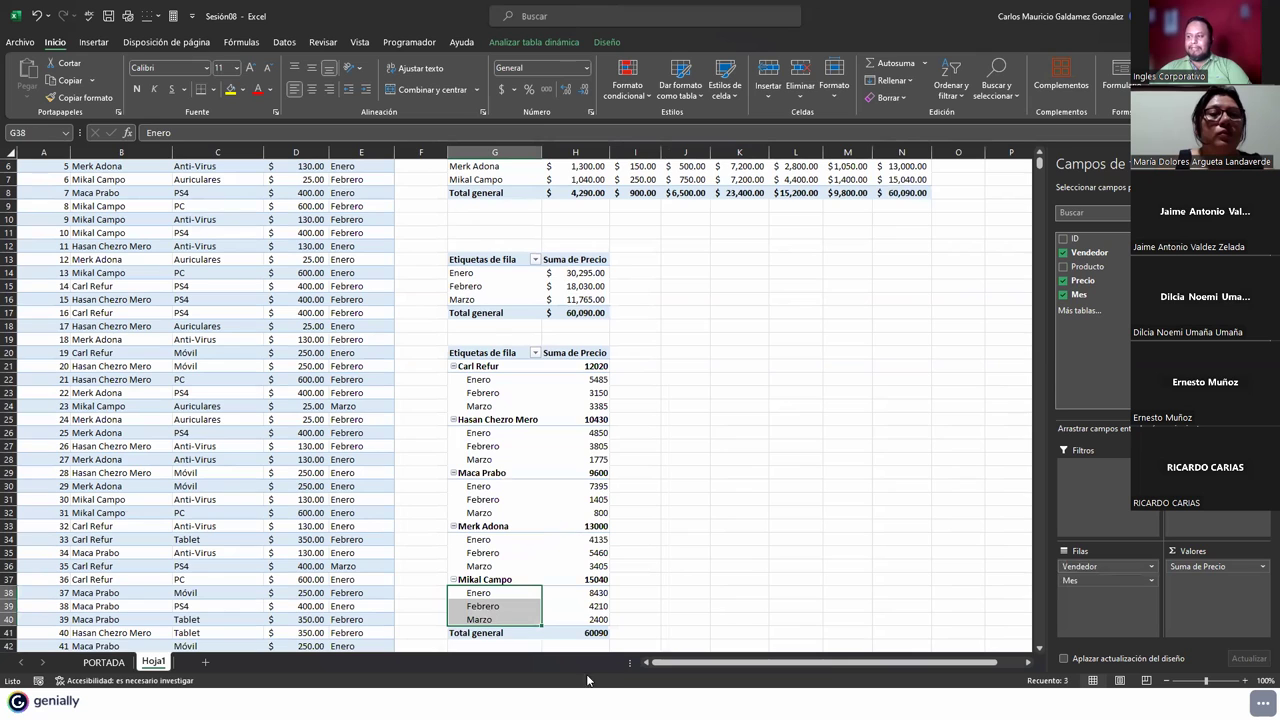
left_click_drag(1077, 587, 1077, 561)
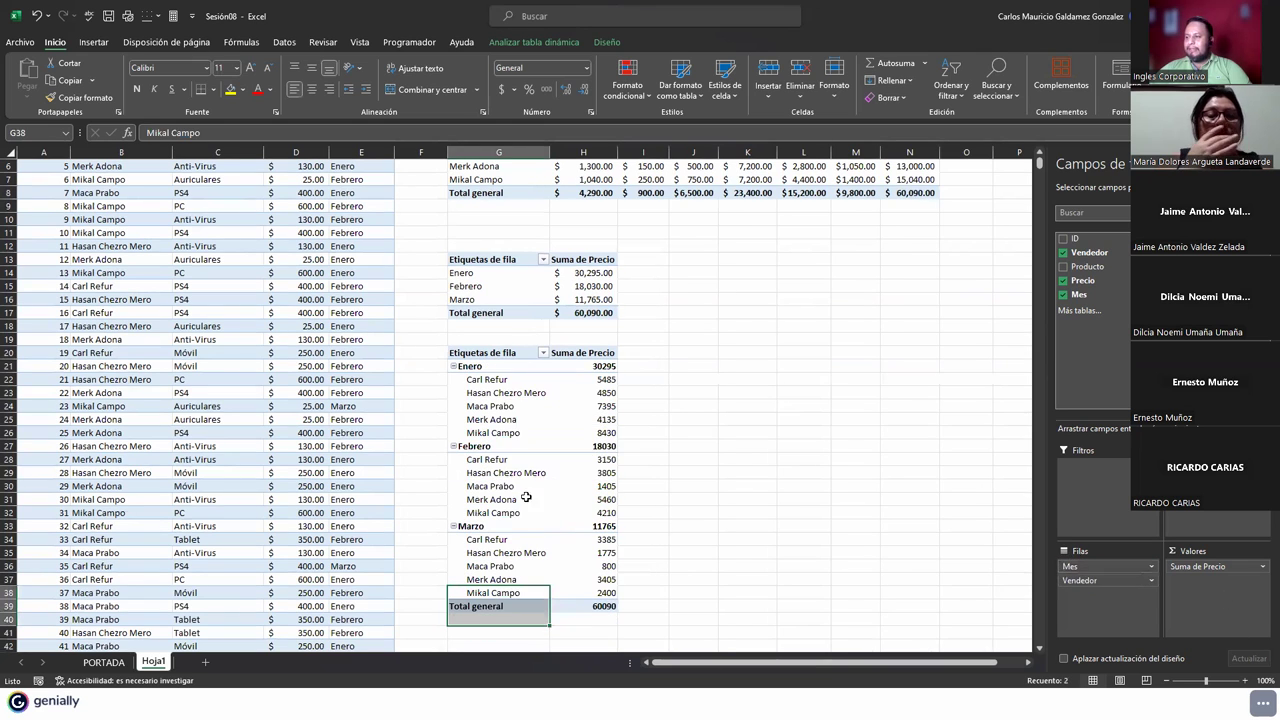
Step: Examine the vendors nested under Enero and Febrero in the third pivot table
left_click_drag(497, 381, 493, 419)
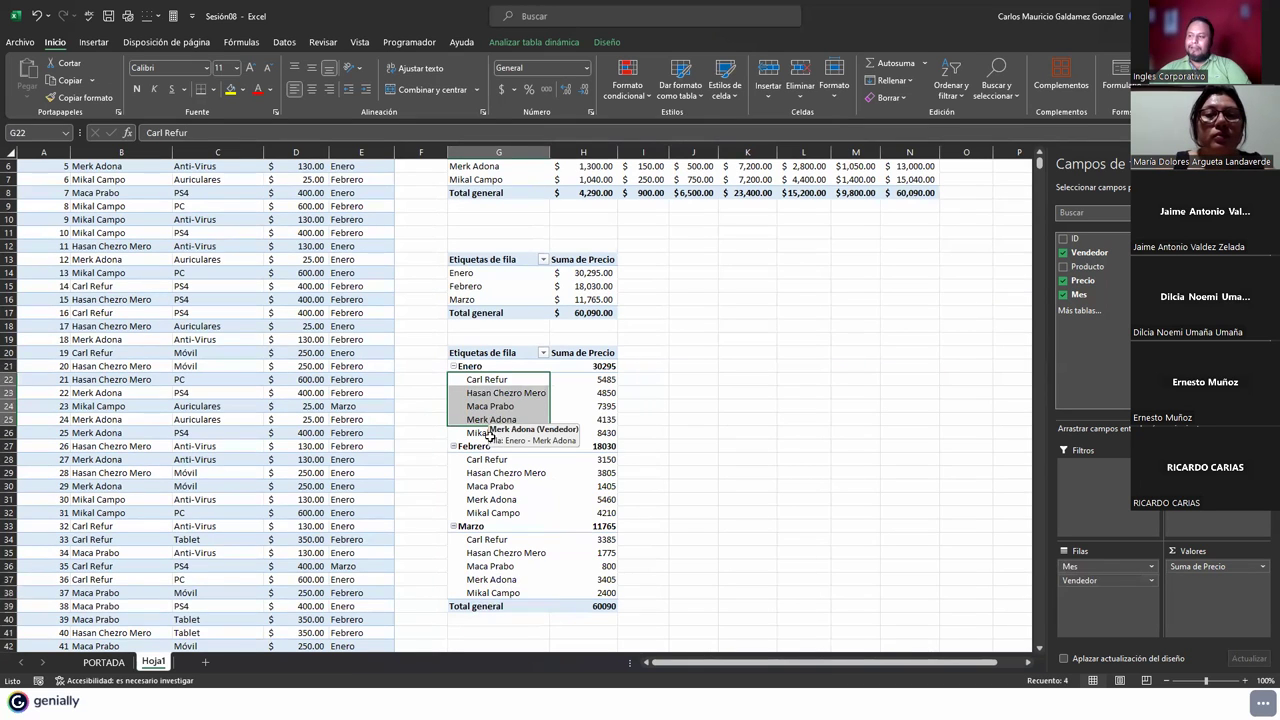
left_click_drag(489, 433, 487, 378)
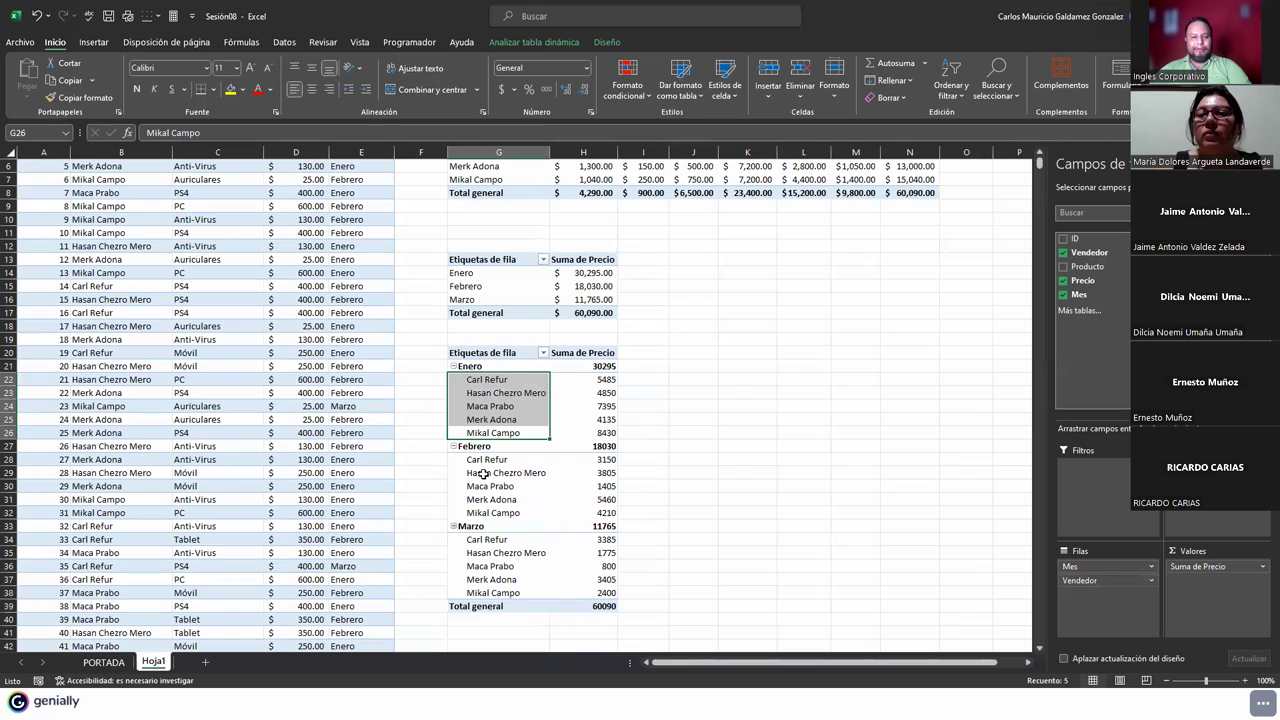
left_click_drag(502, 459, 502, 514)
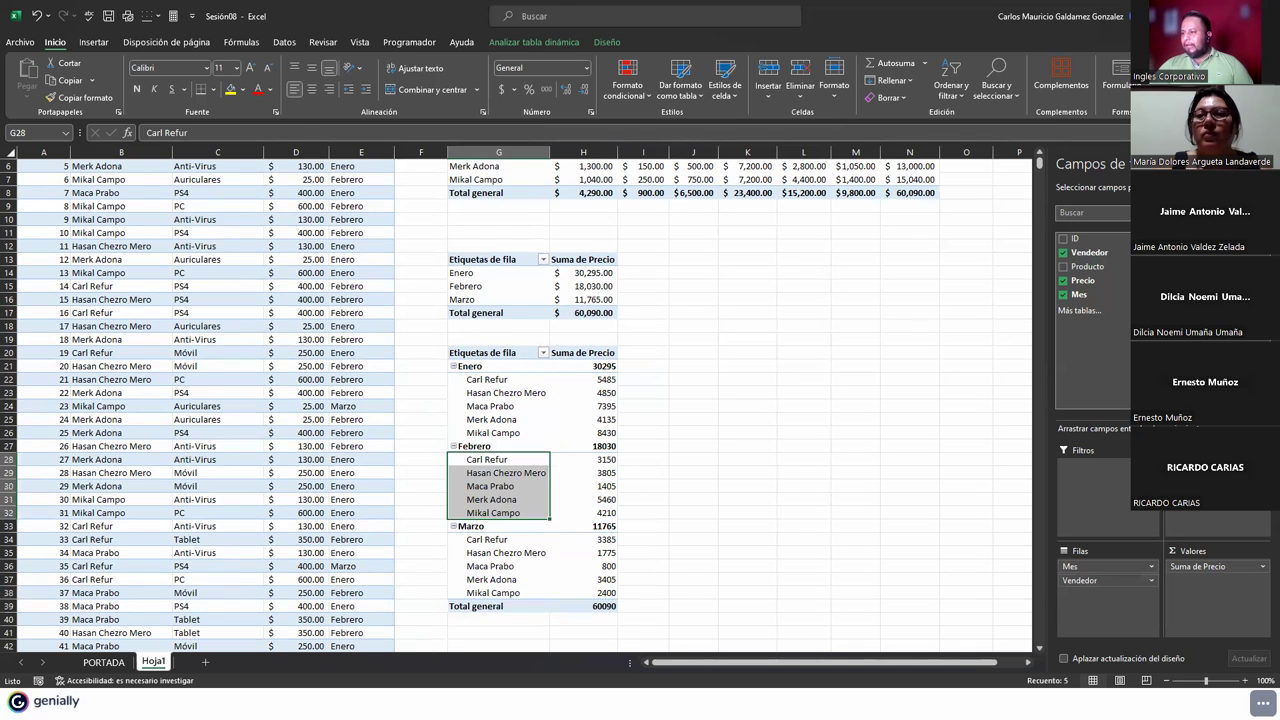
left_click(516, 391)
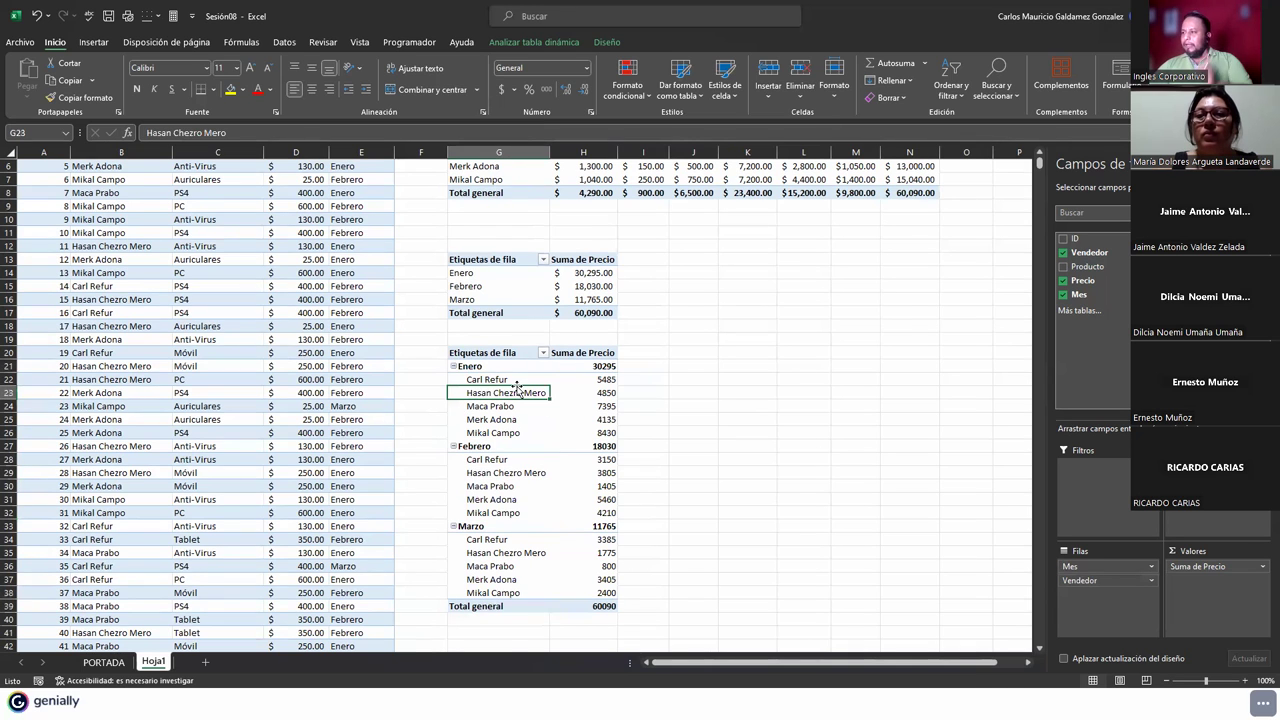
Step: Filter the first pivot table's Vendedor field to only the first listed vendor, then to only the second one
scroll(516, 391, "up", 2)
left_click(622, 198)
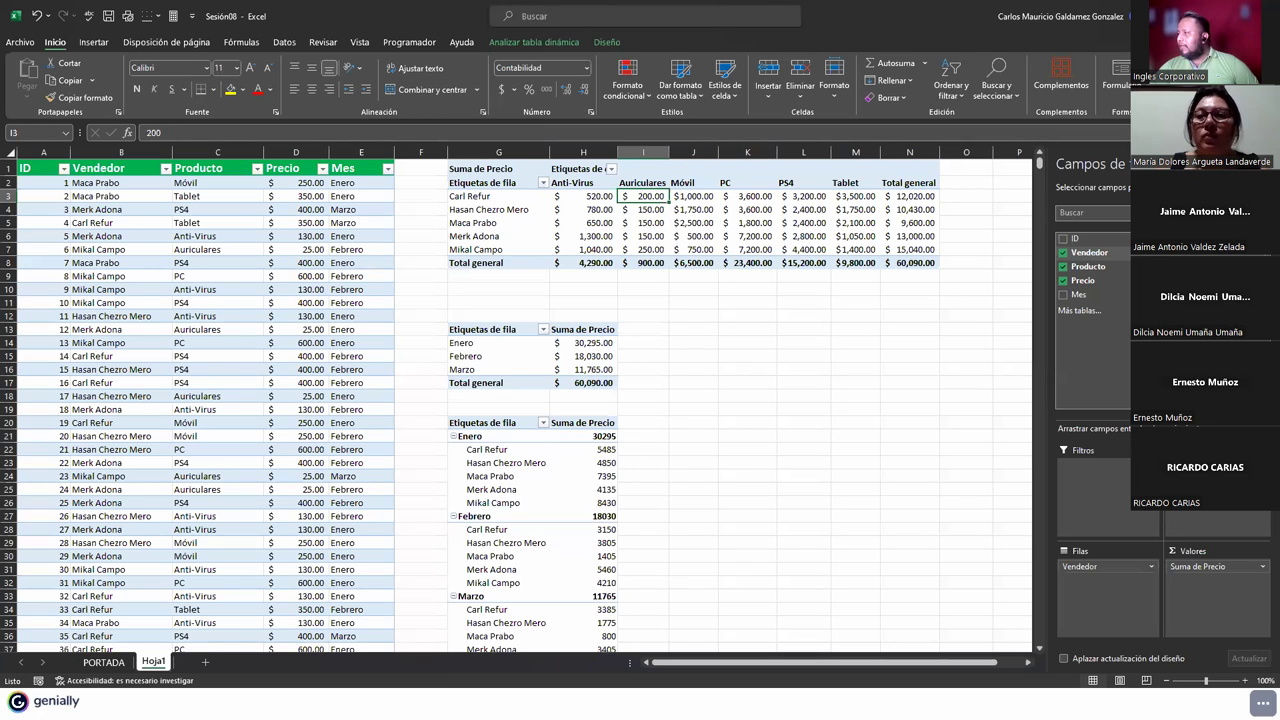
left_click(1148, 252)
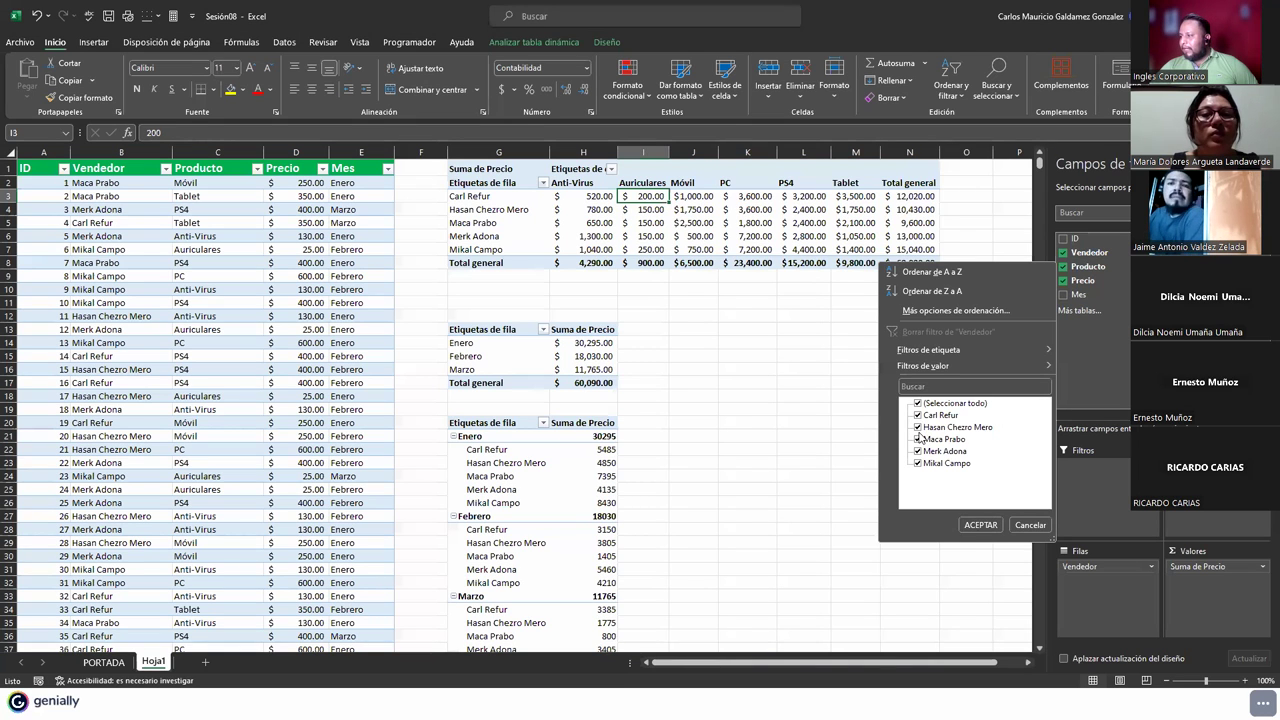
left_click(917, 403)
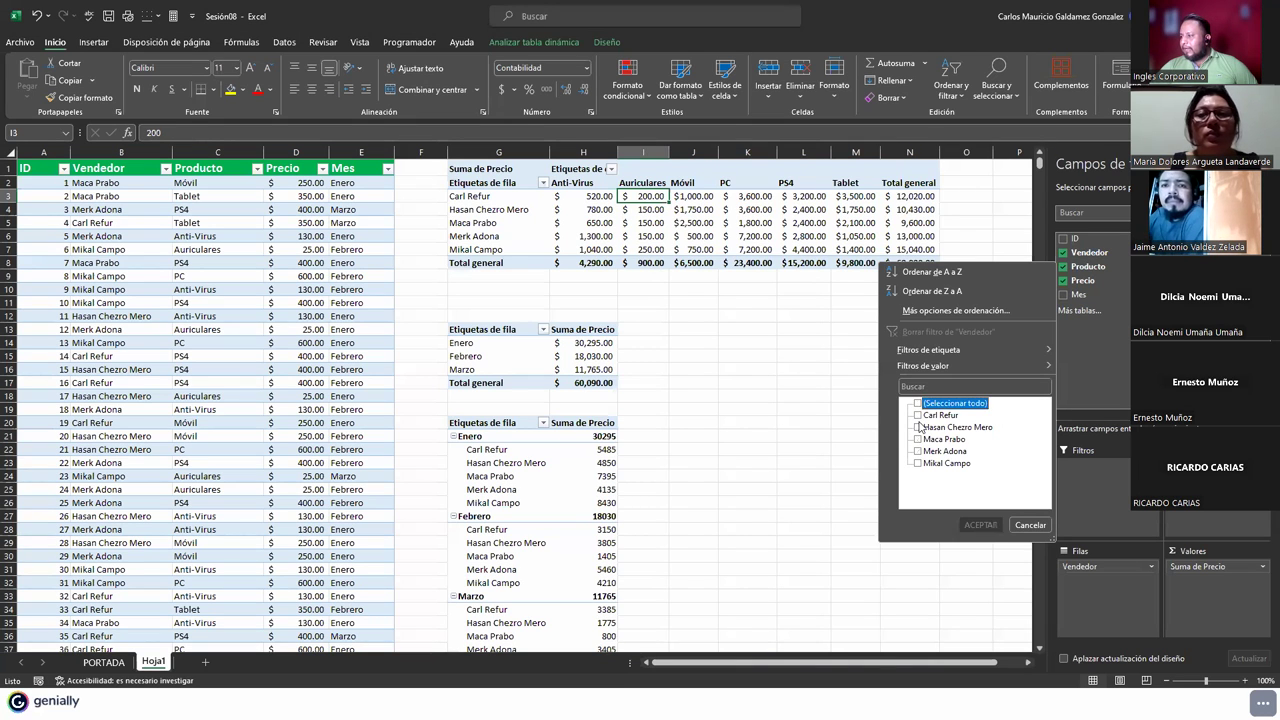
left_click(918, 415)
left_click(980, 525)
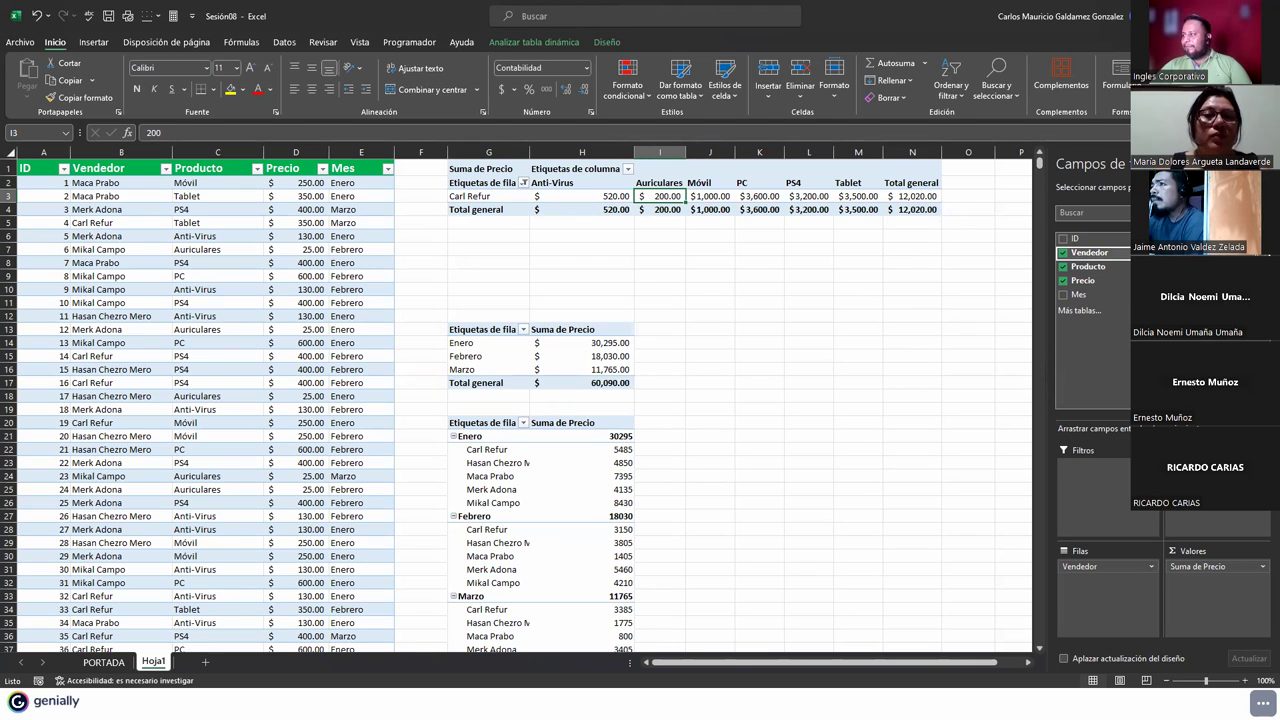
left_click(1122, 252)
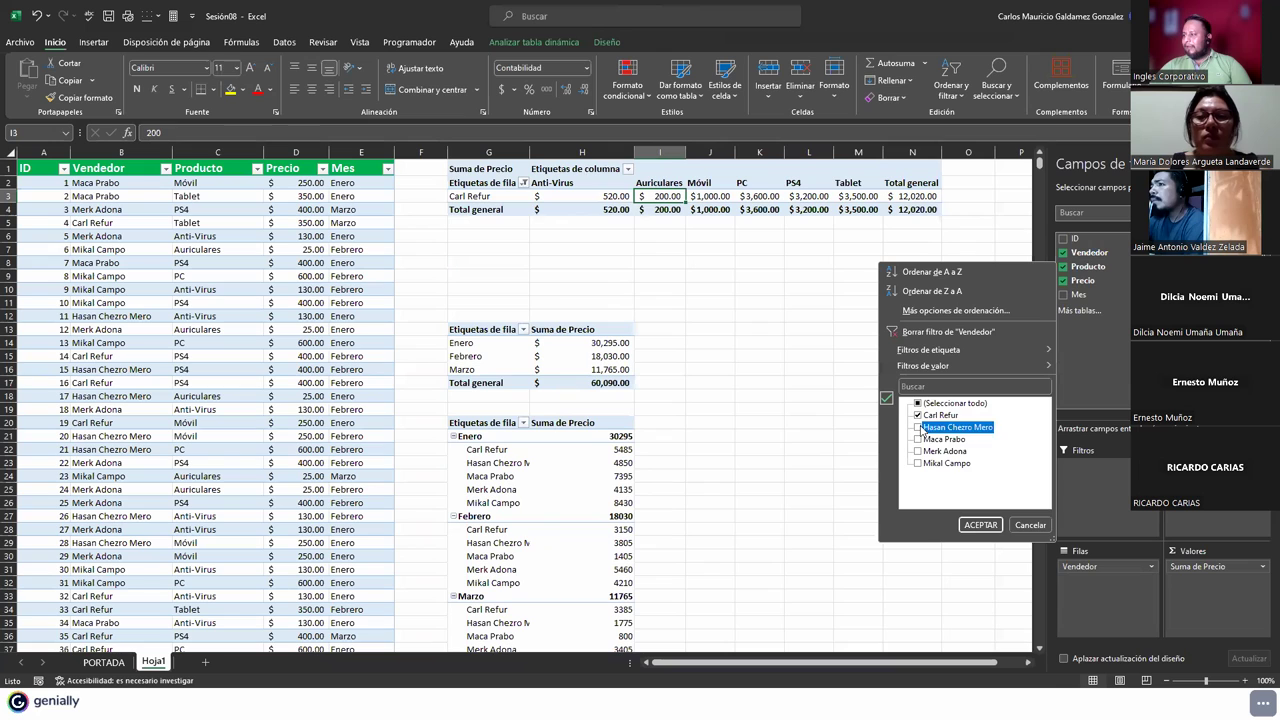
left_click(976, 525)
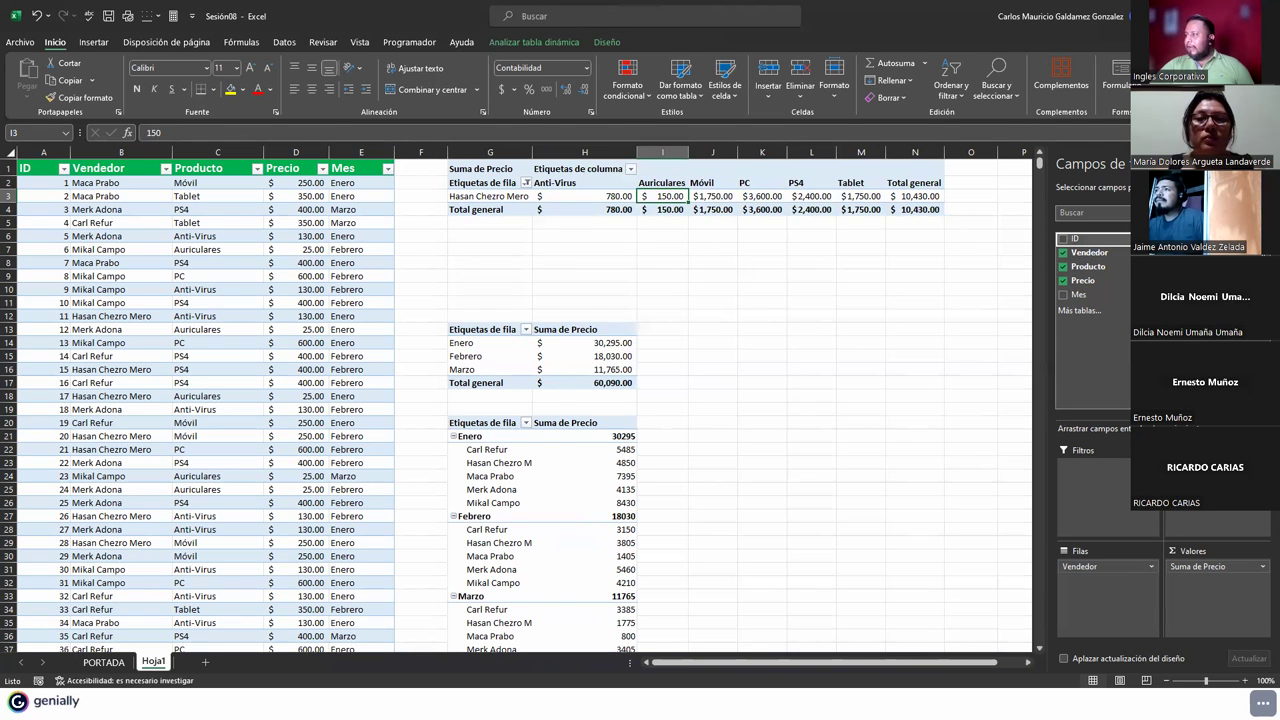
Step: Filter the first pivot table's ID field to only IDs 1 through 5
left_click(1122, 238)
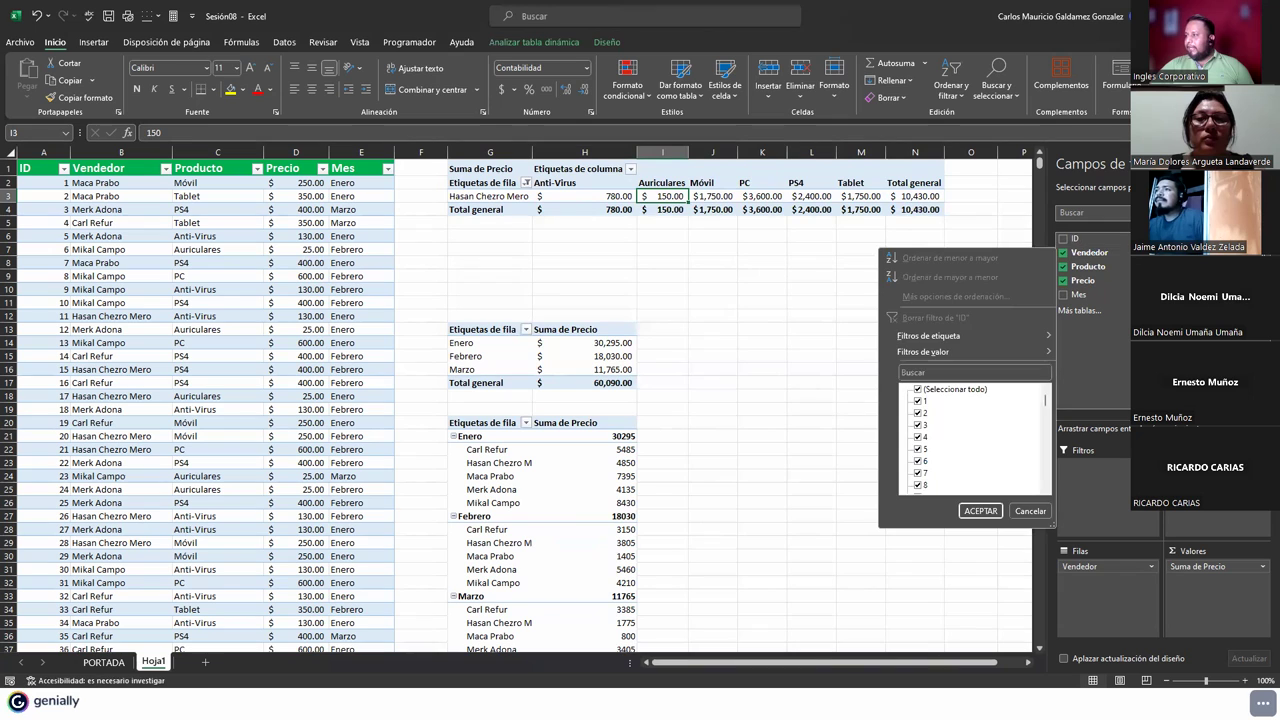
left_click(918, 389)
left_click(918, 401)
left_click(918, 413)
left_click(918, 425)
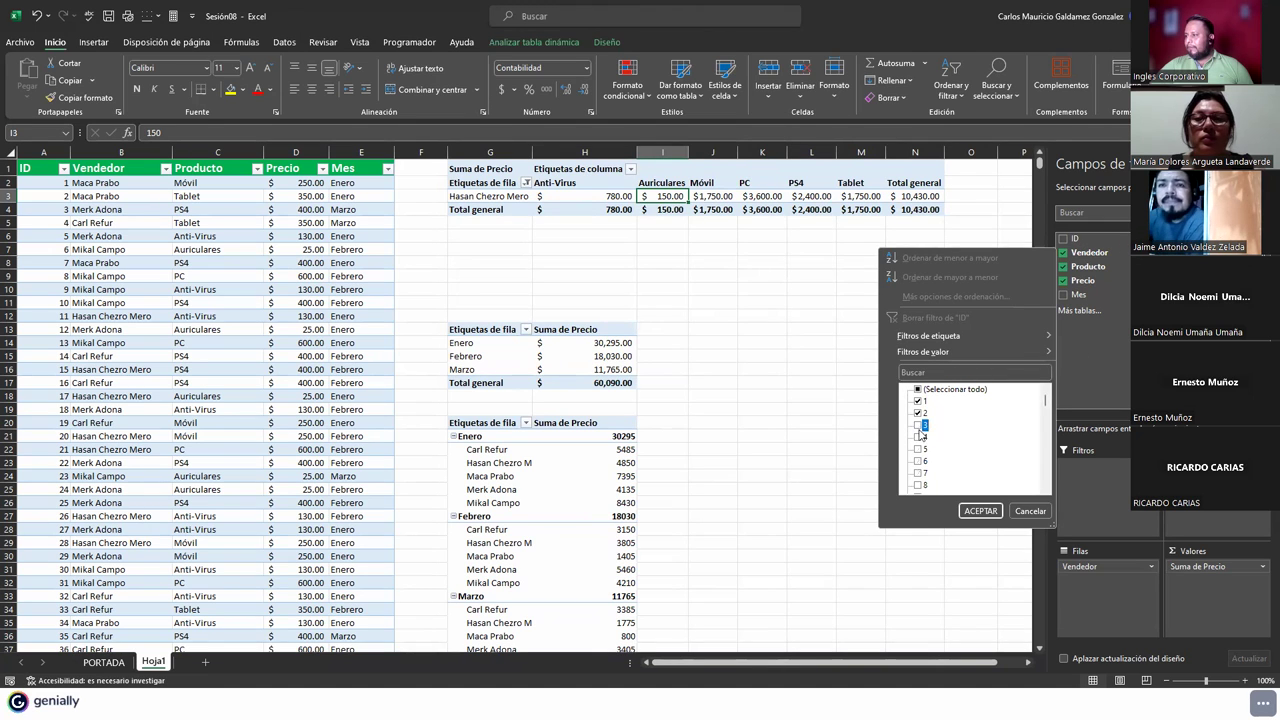
left_click(918, 437)
left_click(918, 449)
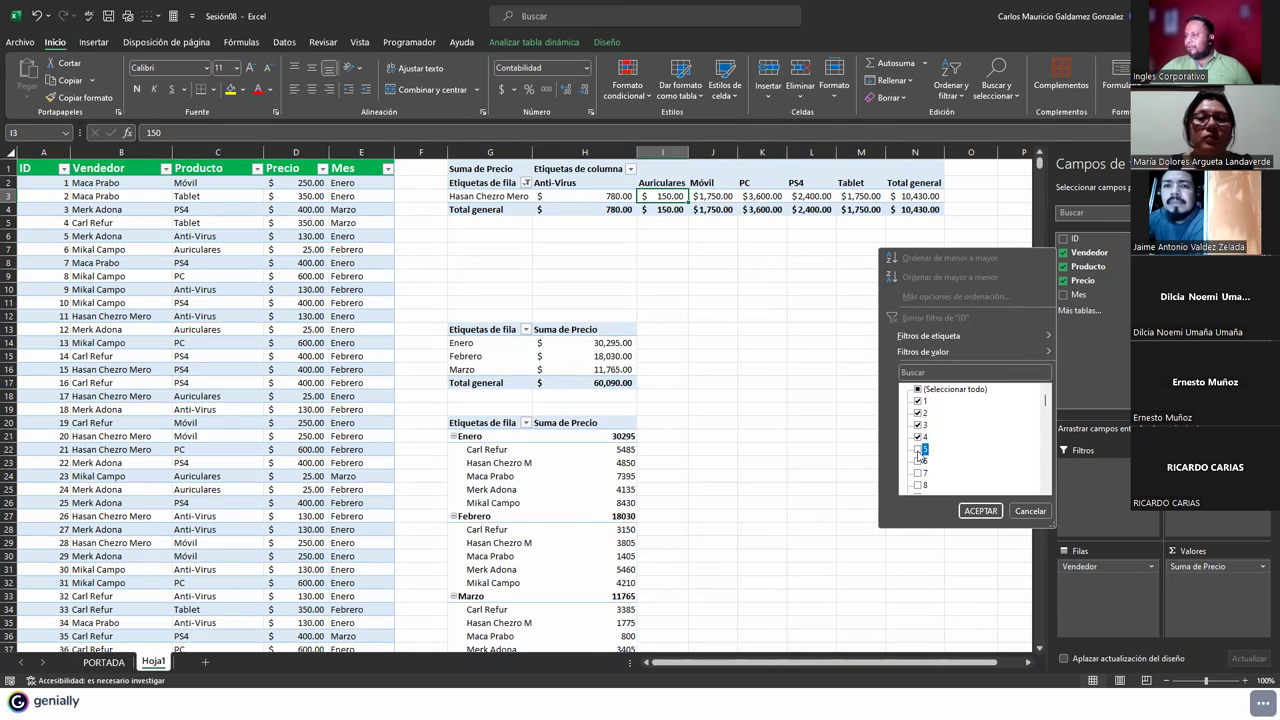
left_click(979, 512)
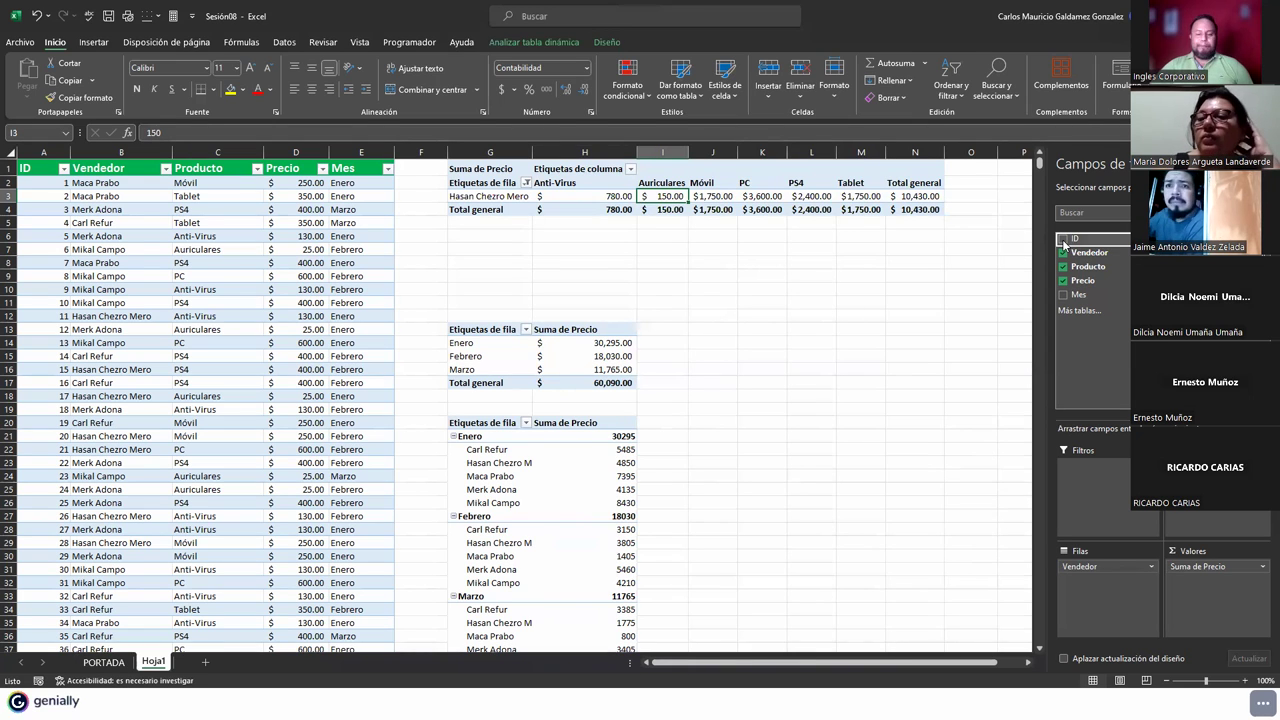
Step: Clear the ID and Vendedor filters from the first pivot table
left_click(1118, 239)
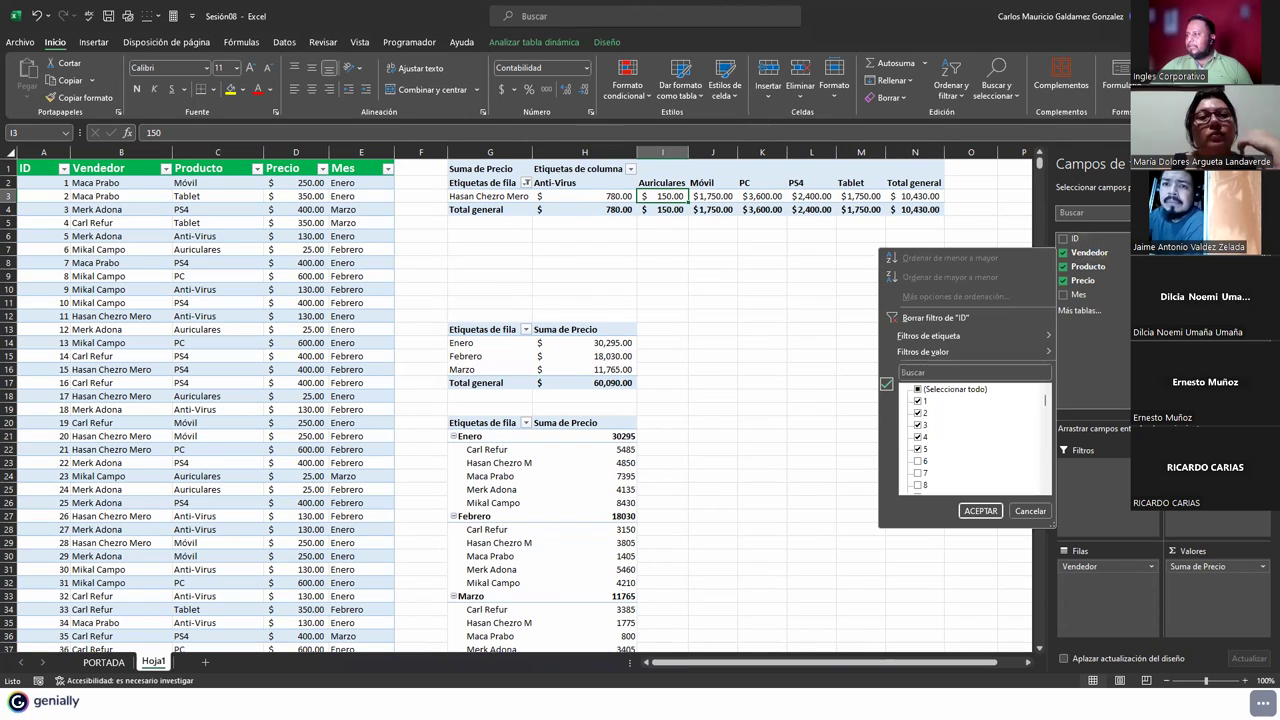
left_click(924, 319)
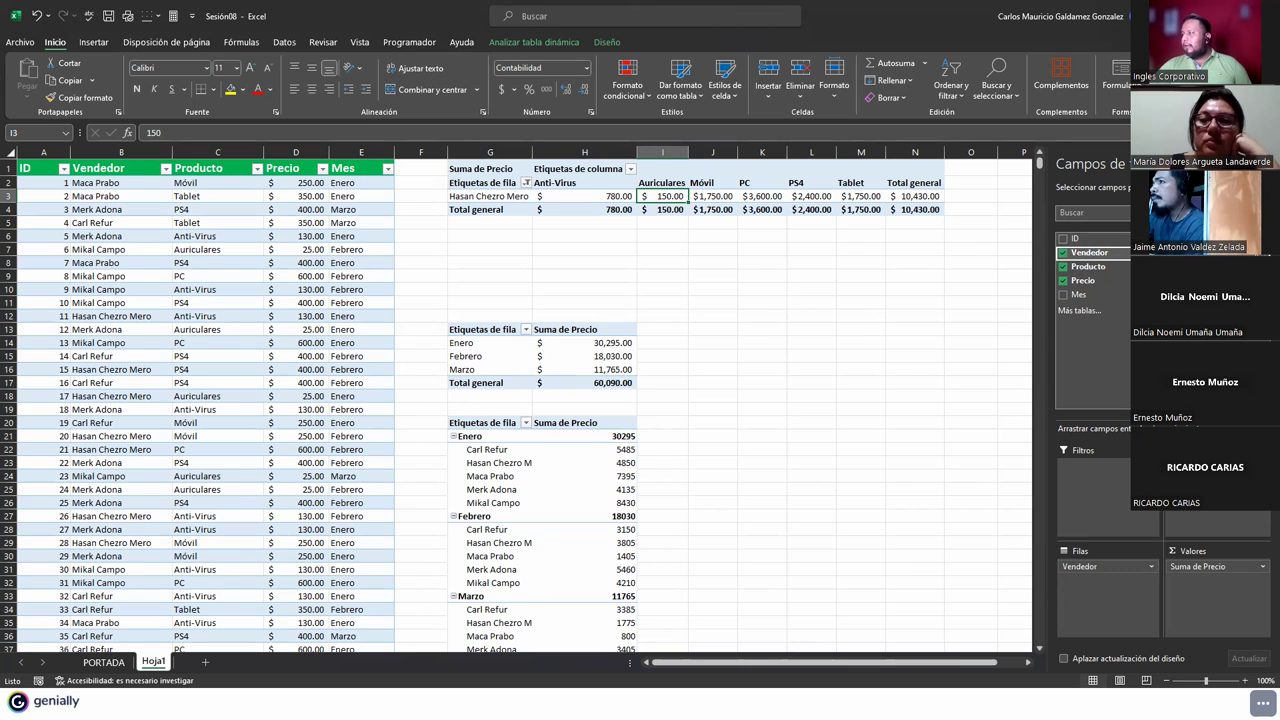
left_click(1115, 252)
left_click(940, 332)
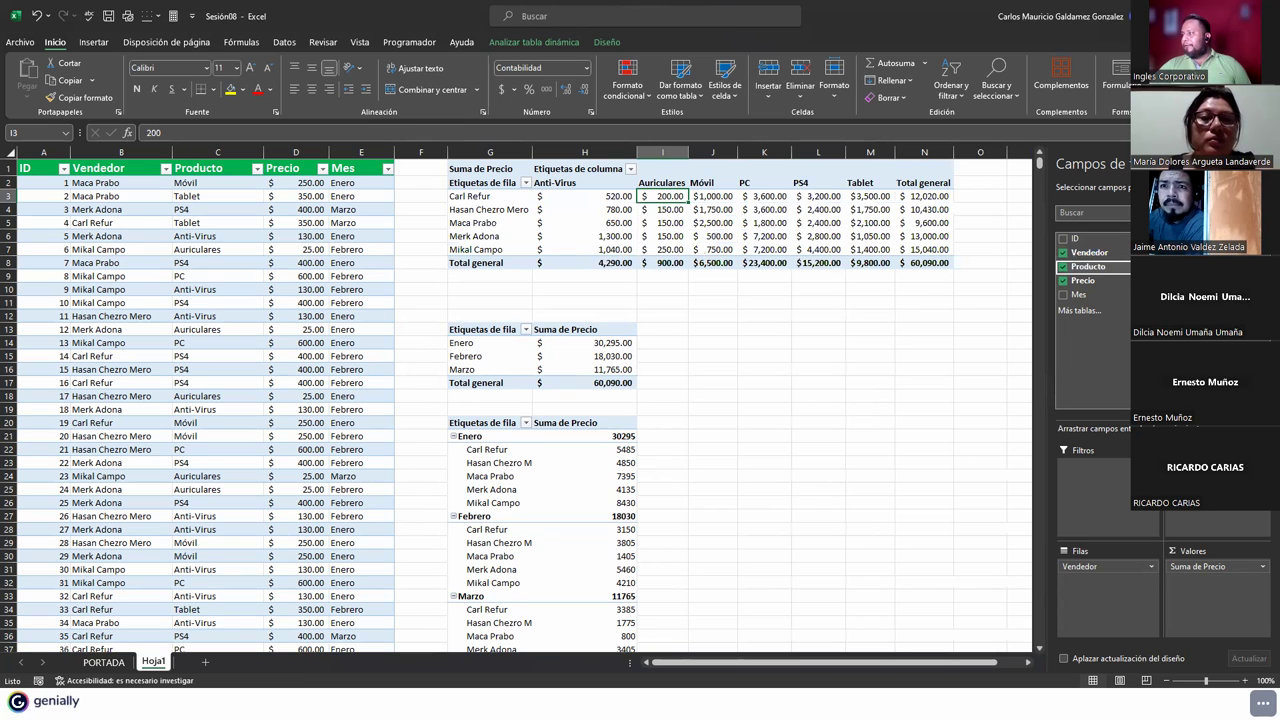
Step: Filter the first pivot table's Producto field to only PC and Tablet, then clear that filter
left_click(1115, 266)
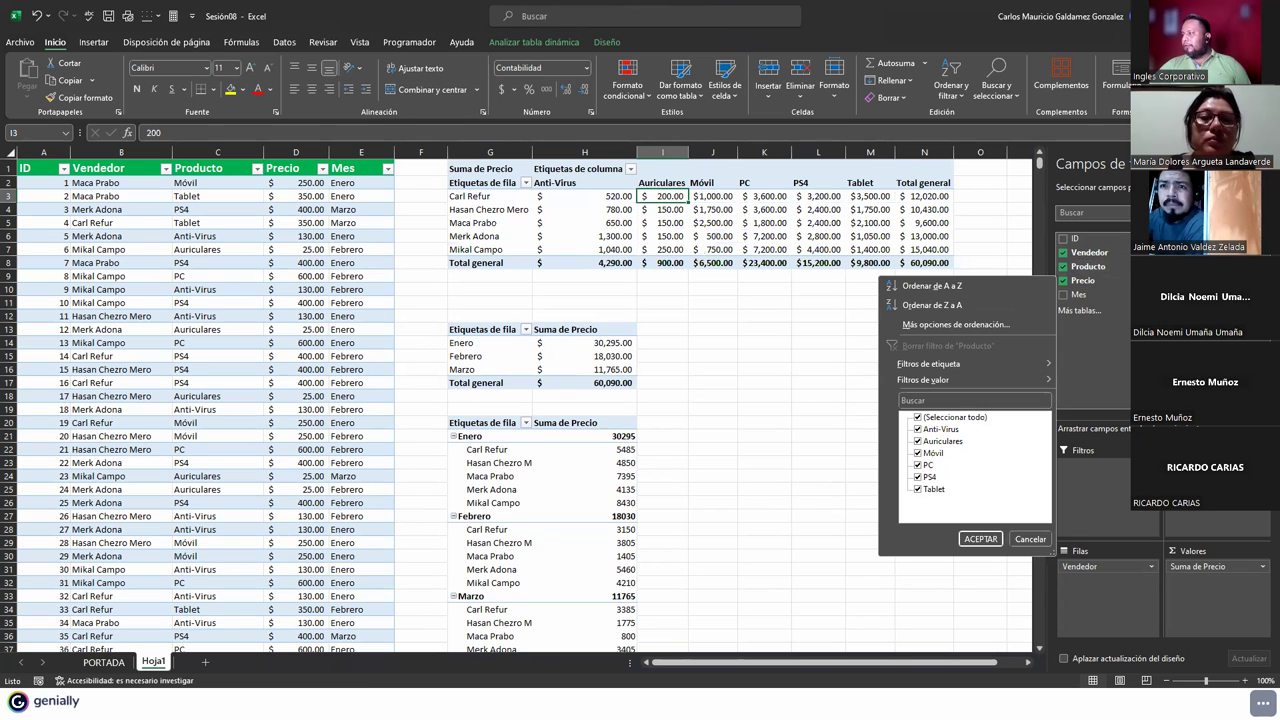
left_click(918, 417)
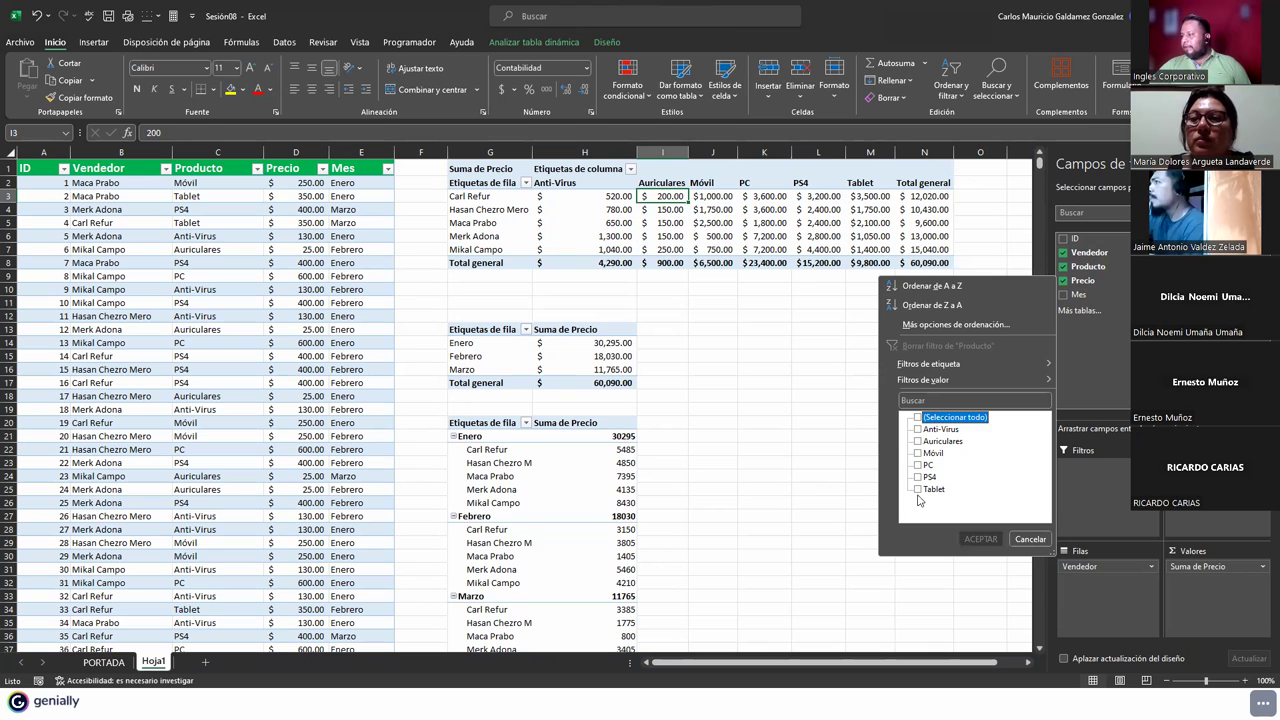
left_click(918, 489)
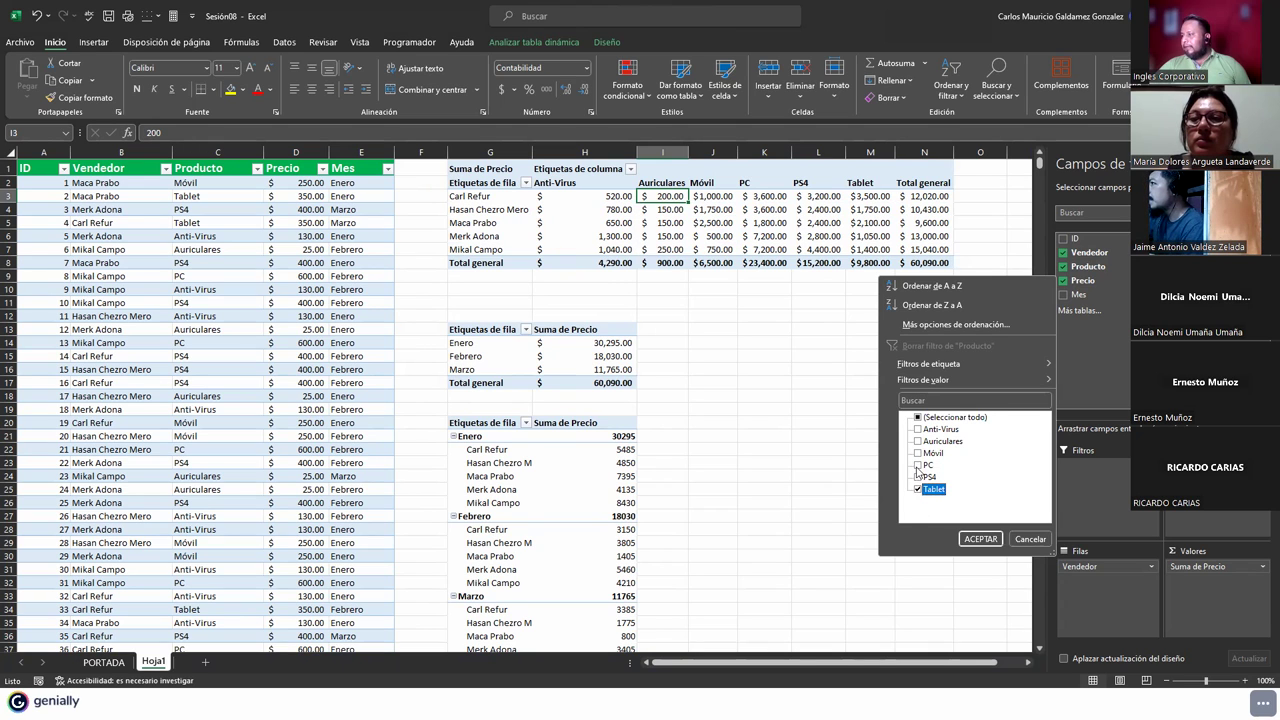
left_click(980, 539)
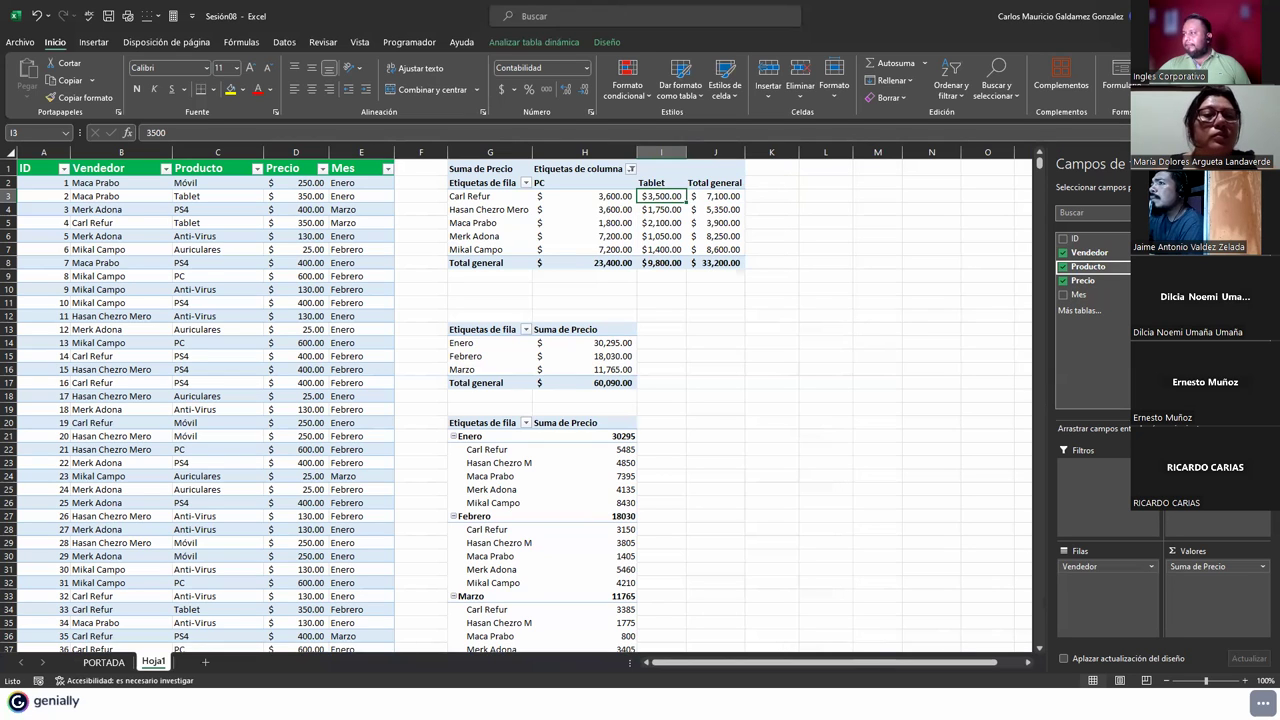
left_click(1124, 266)
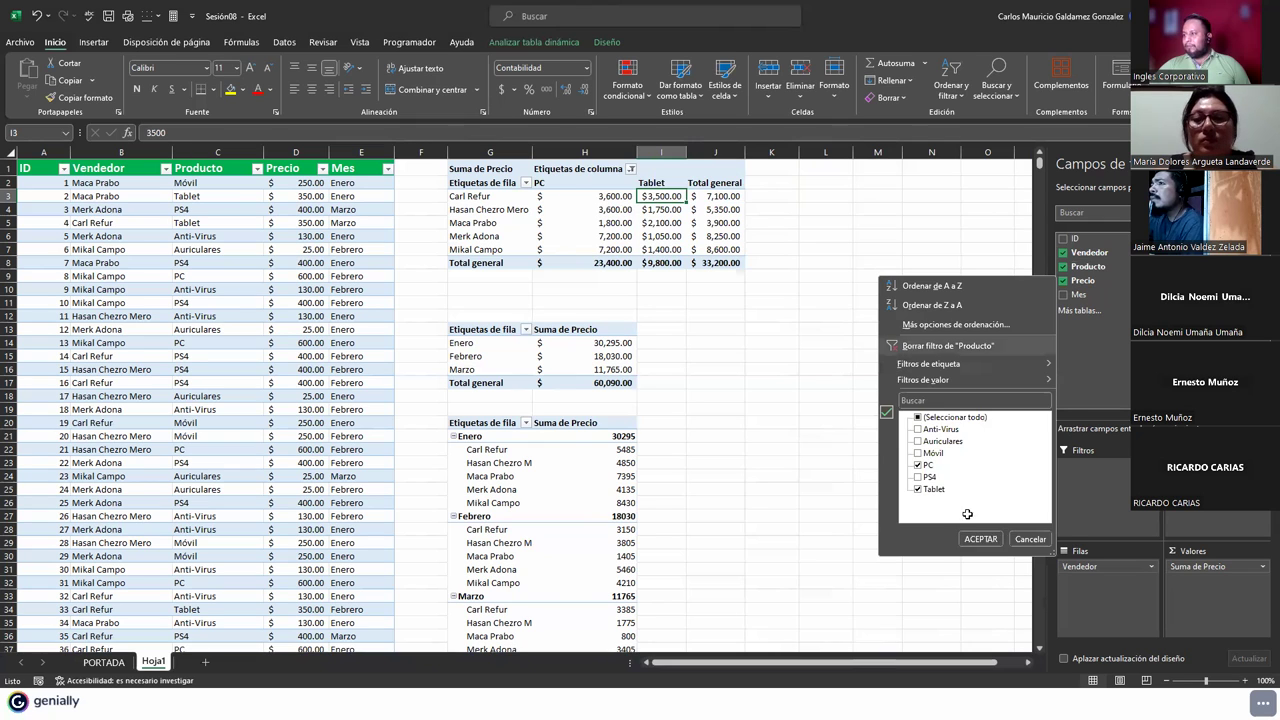
left_click(946, 345)
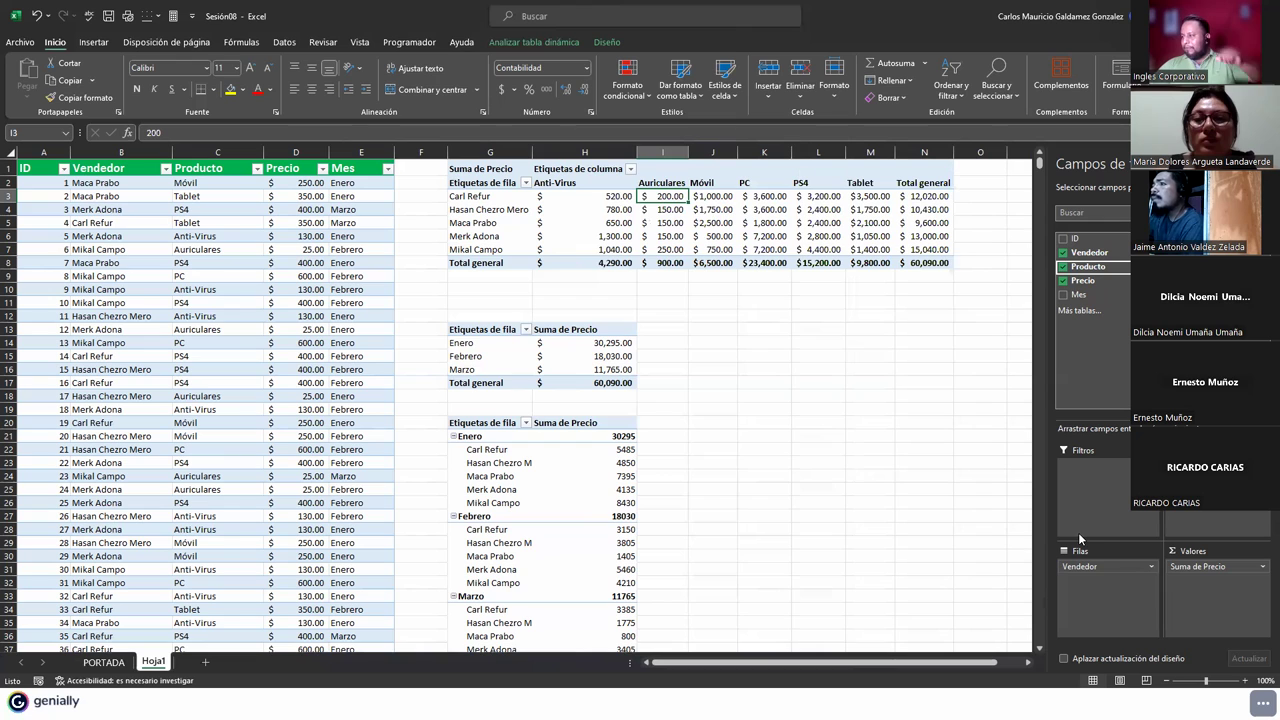
Step: Remove the Producto field from the first pivot table's columns
left_click(1215, 466)
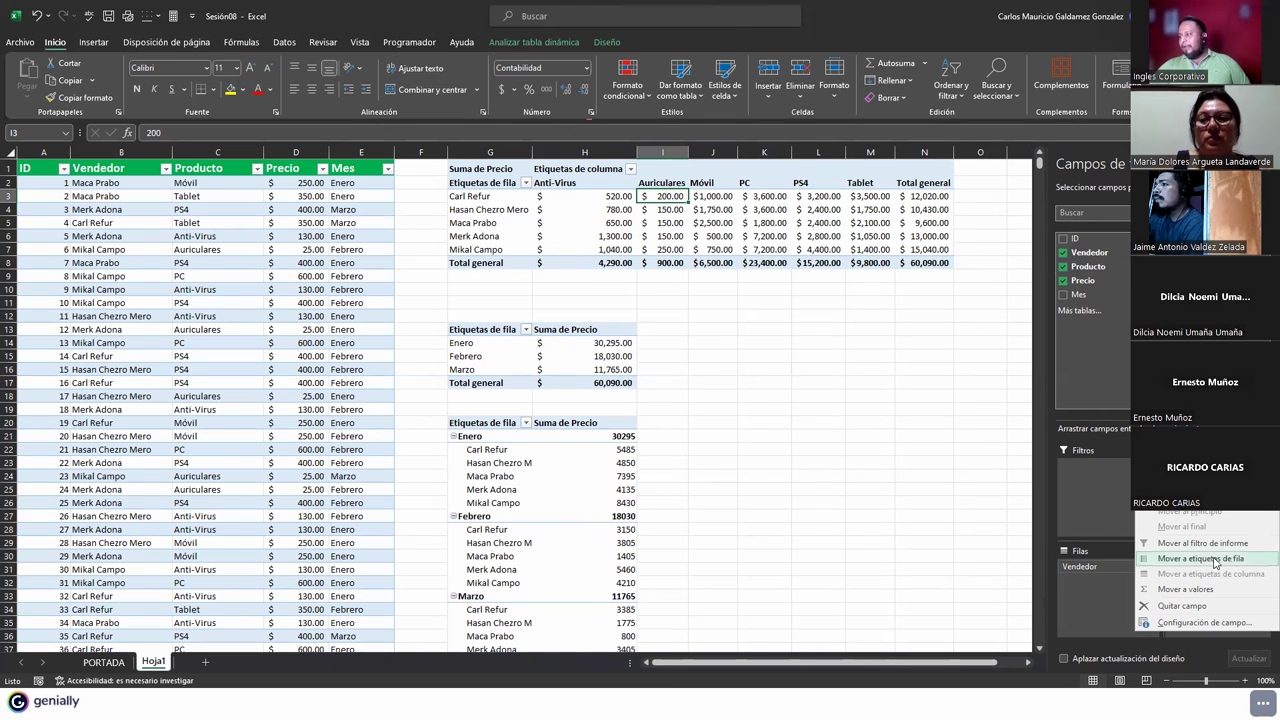
left_click(1183, 606)
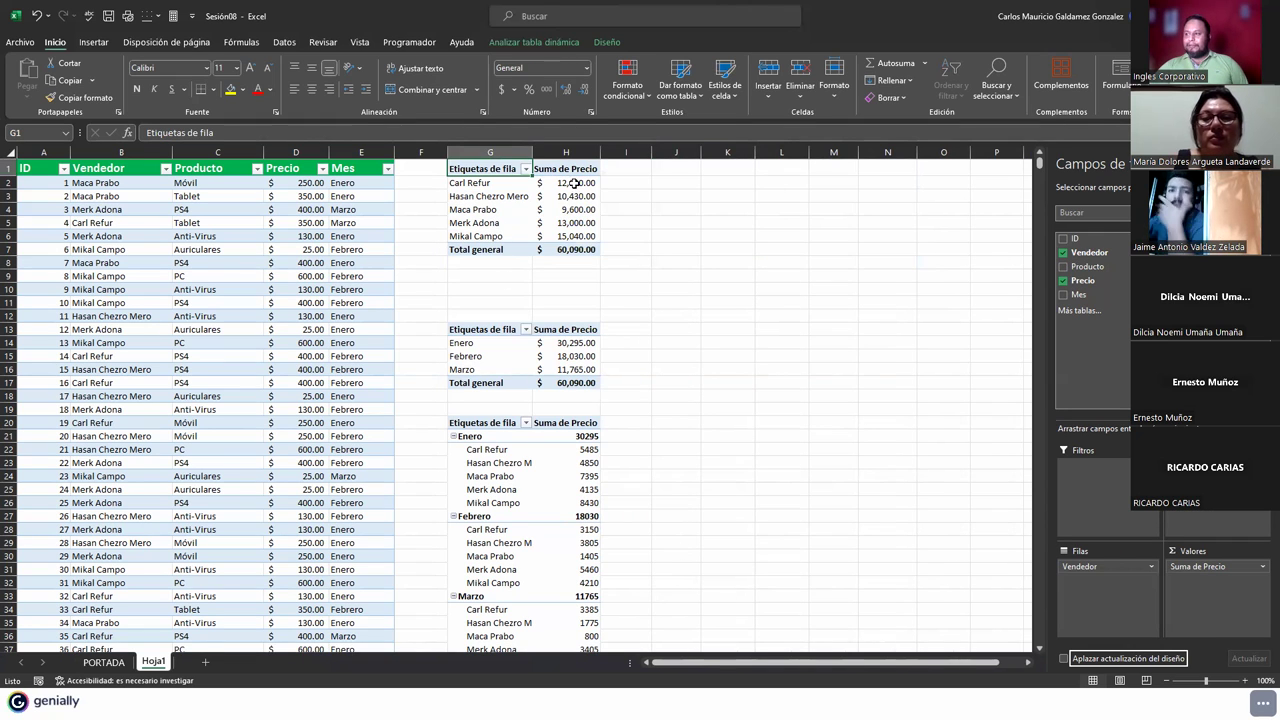
mouse_move(576, 204)
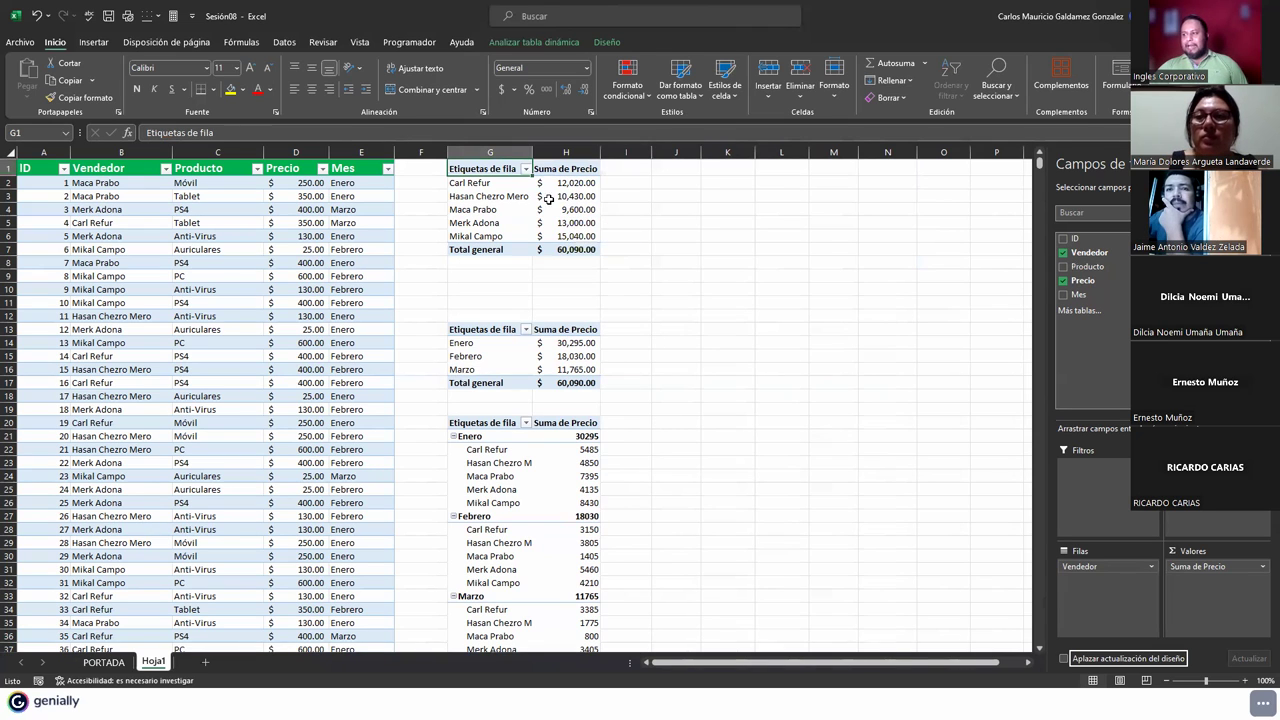
mouse_move(557, 232)
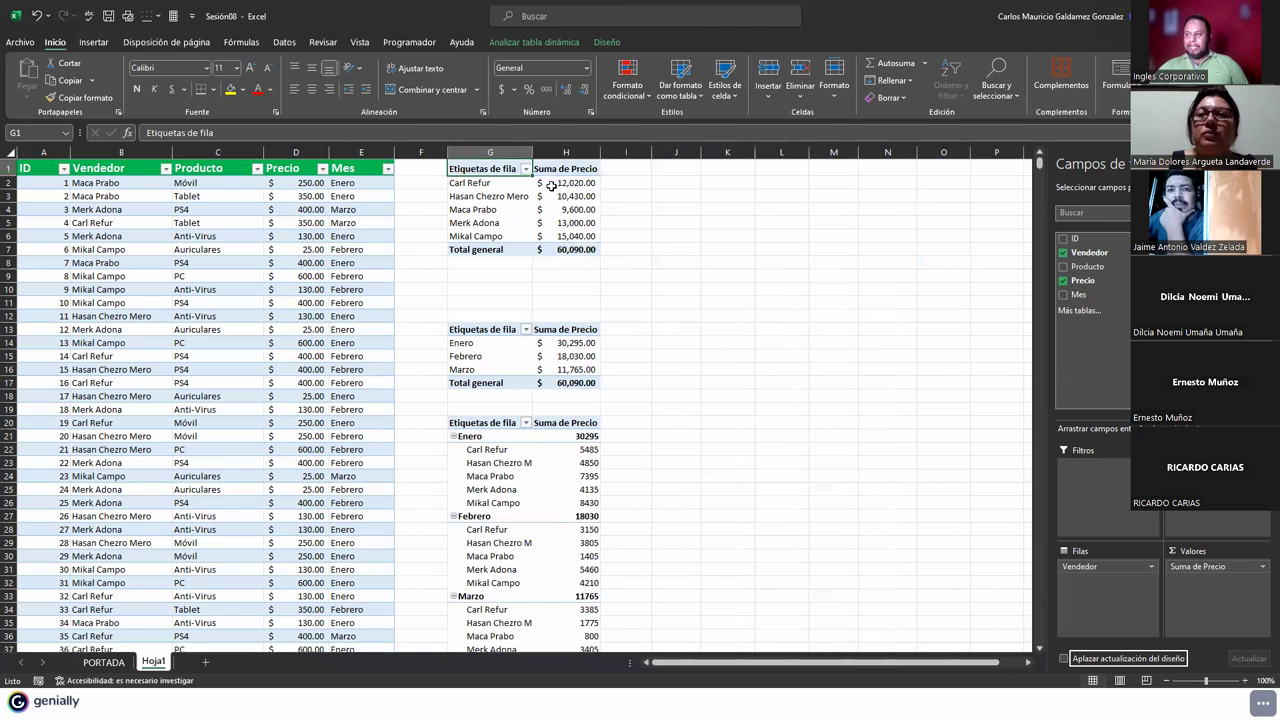
Step: Collapse the Enero group in the third pivot table and expand it again
left_click(486, 358)
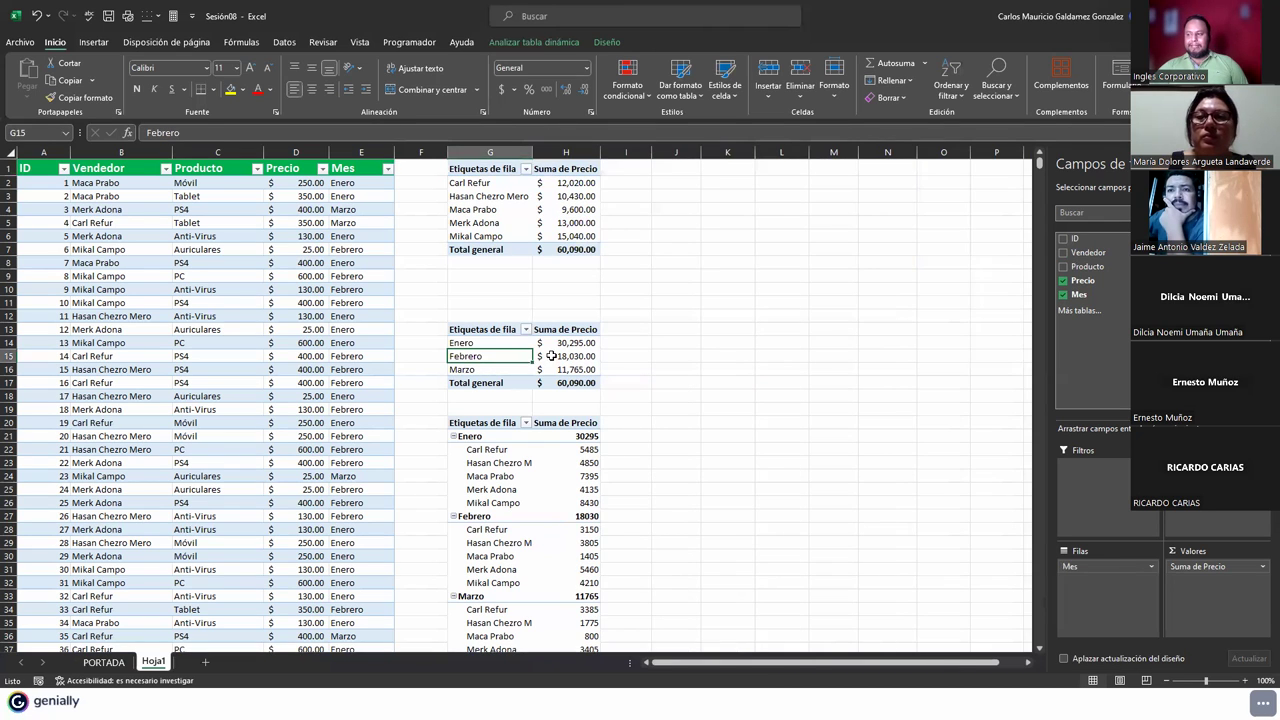
left_click(486, 449)
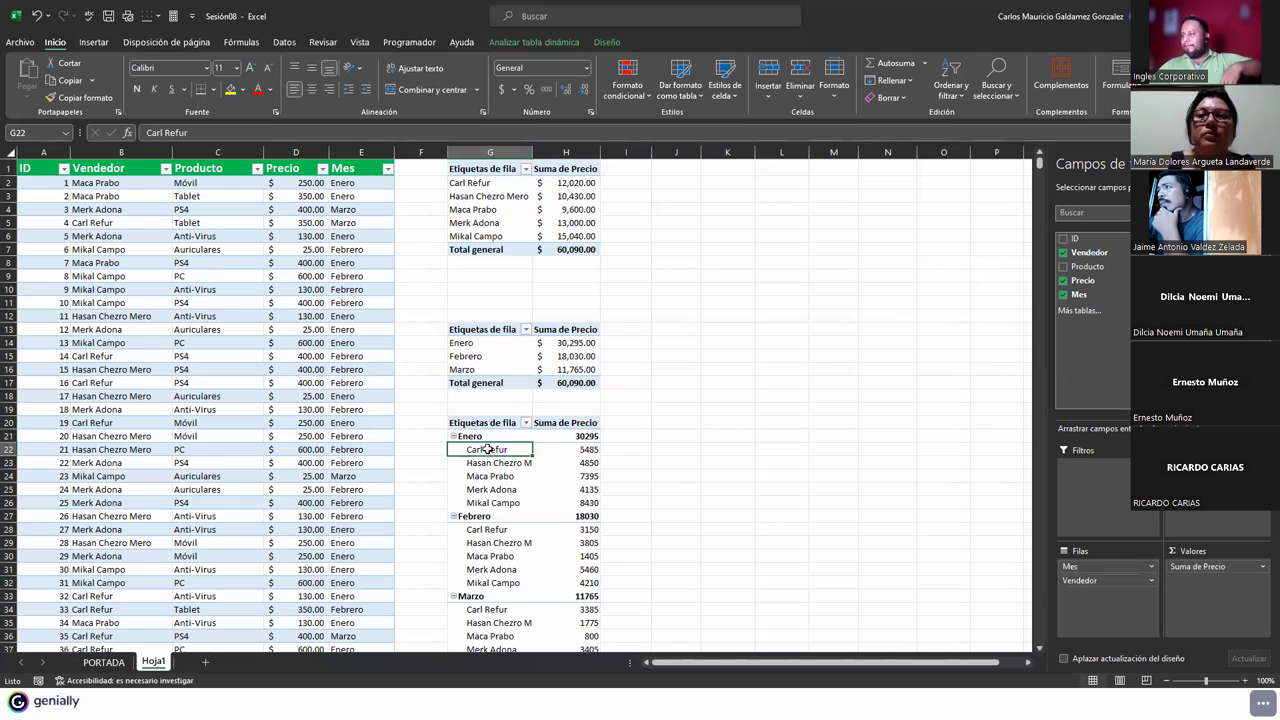
left_click(590, 488)
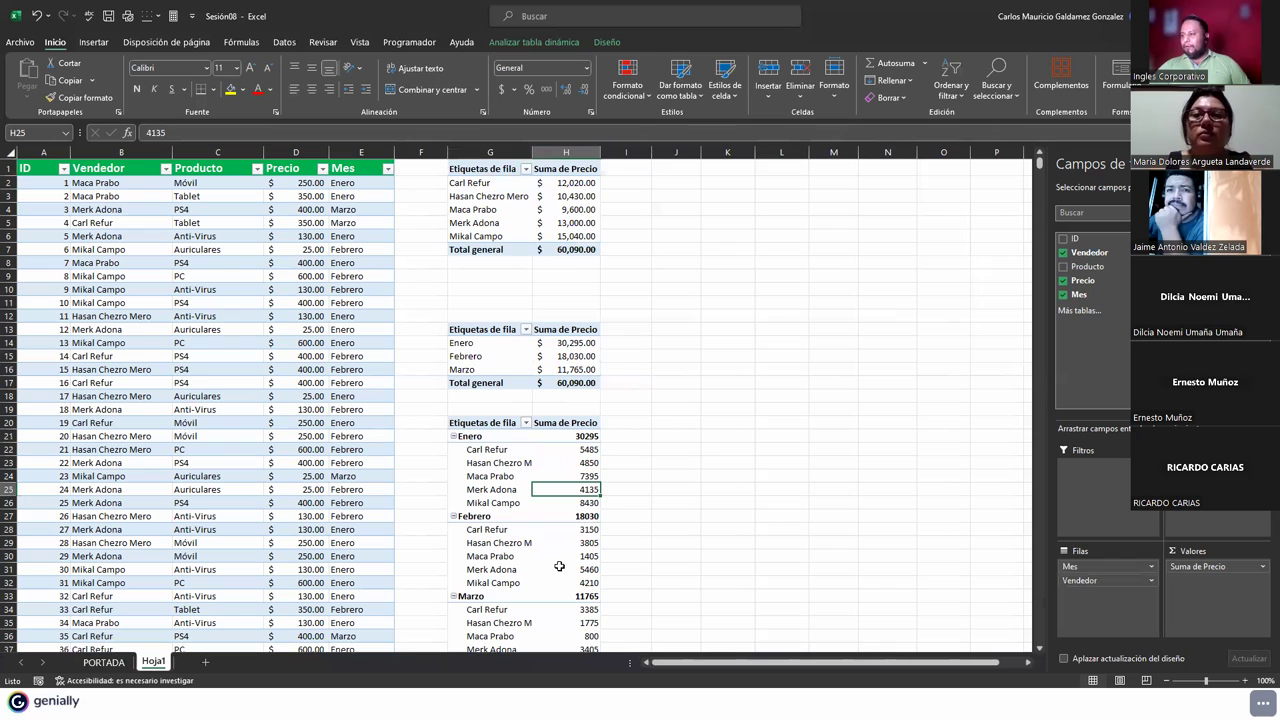
left_click(453, 437)
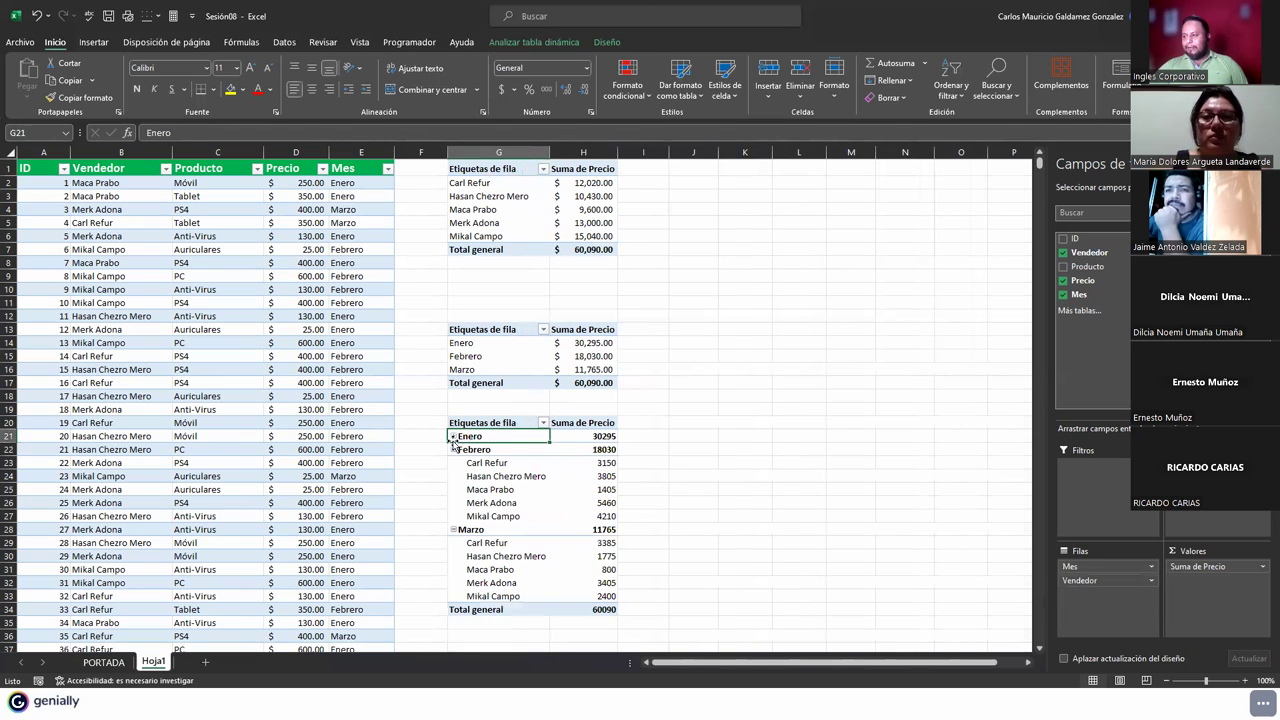
left_click(453, 437)
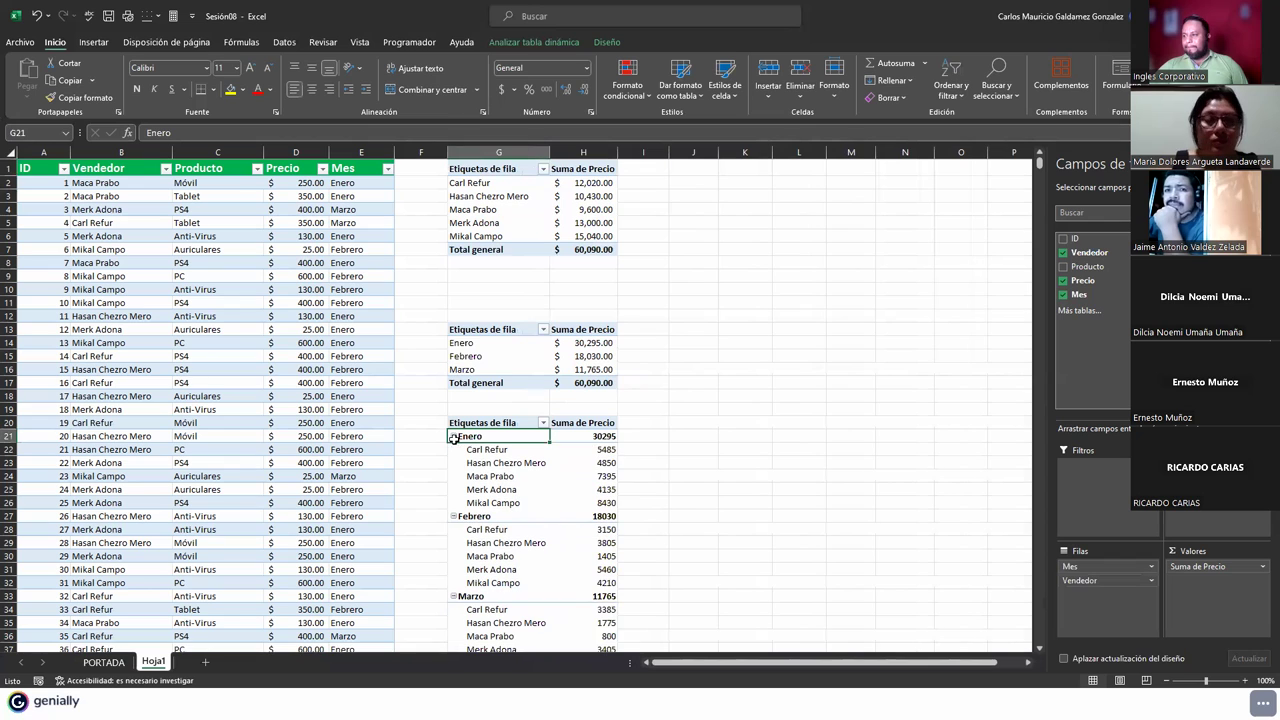
Step: Compare the Enero totals of the second and third pivot tables and check the seller sums for Enero, Febrero and Marzo
left_click(585, 436)
left_click(572, 343)
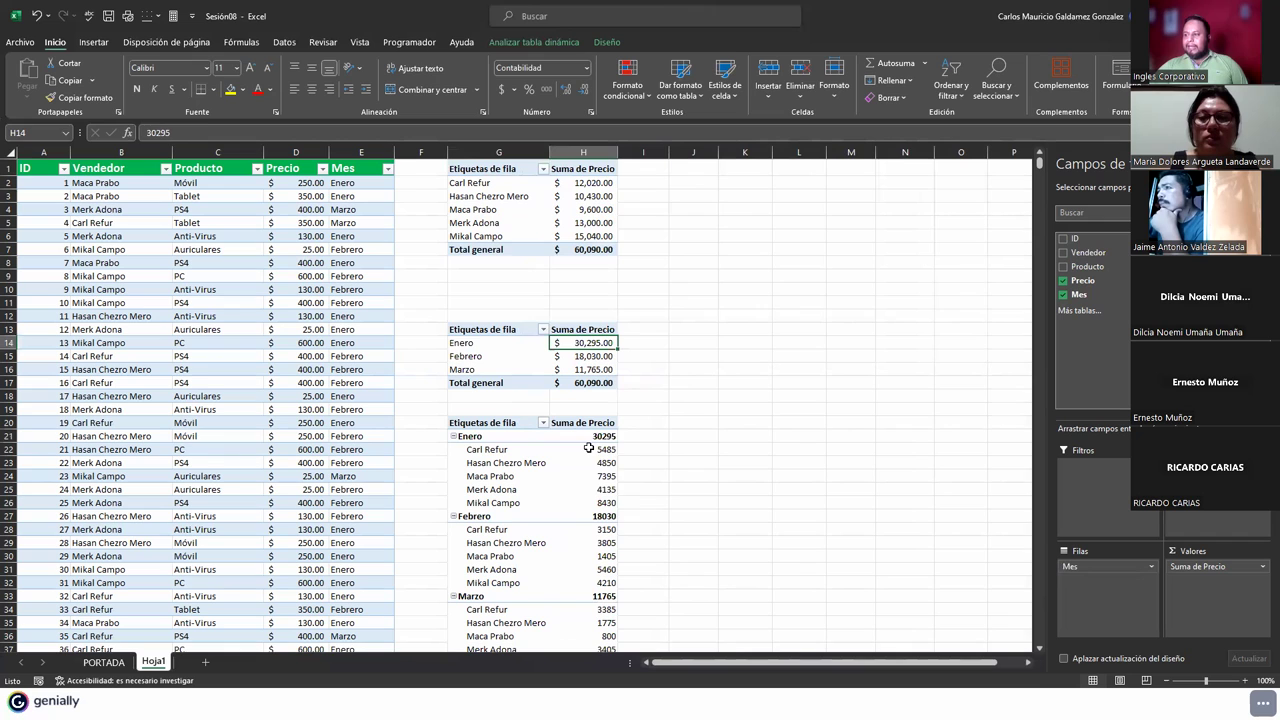
mouse_move(586, 449)
left_click_drag(586, 449, 586, 503)
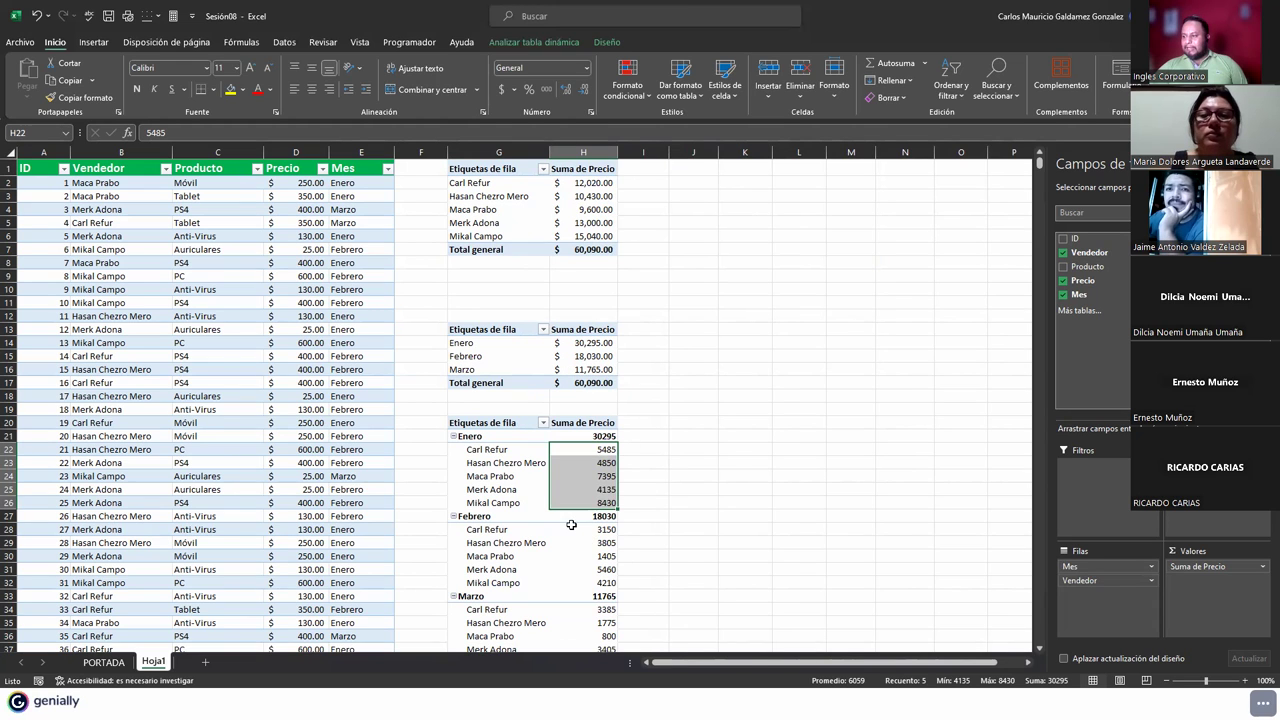
left_click_drag(574, 530, 580, 585)
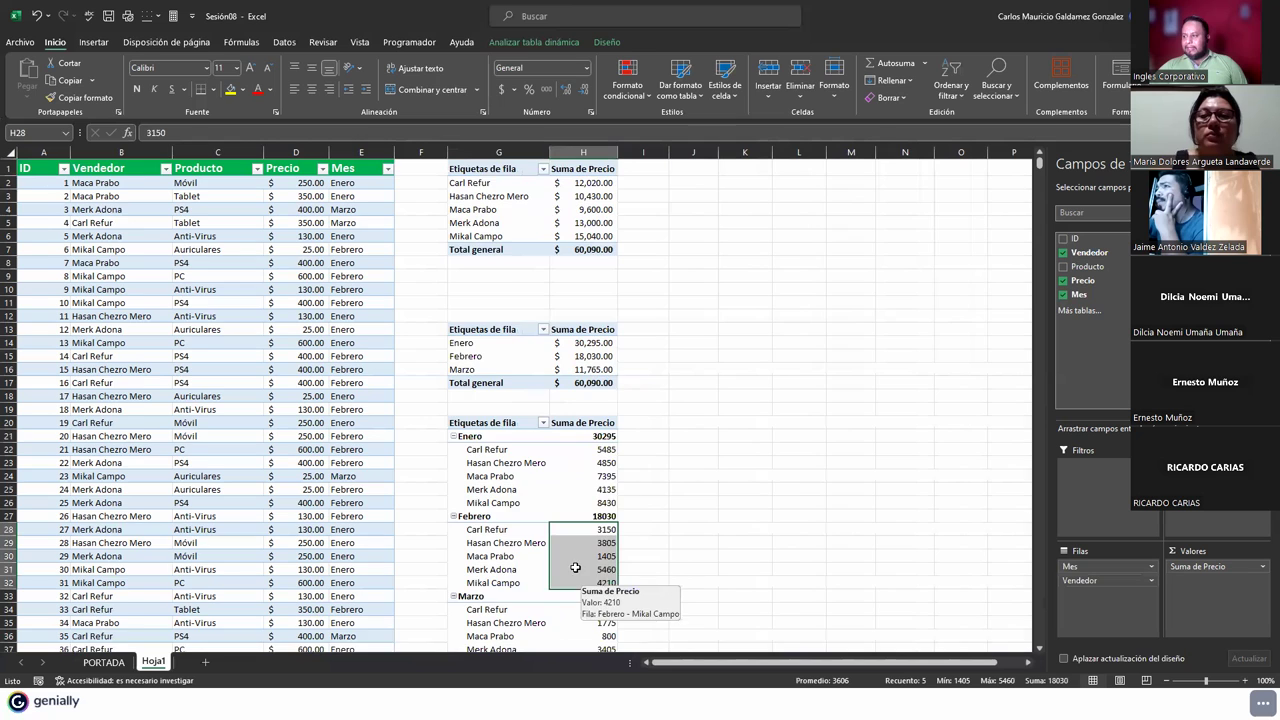
scroll(575, 565, "down", 5)
left_click_drag(585, 406, 580, 460)
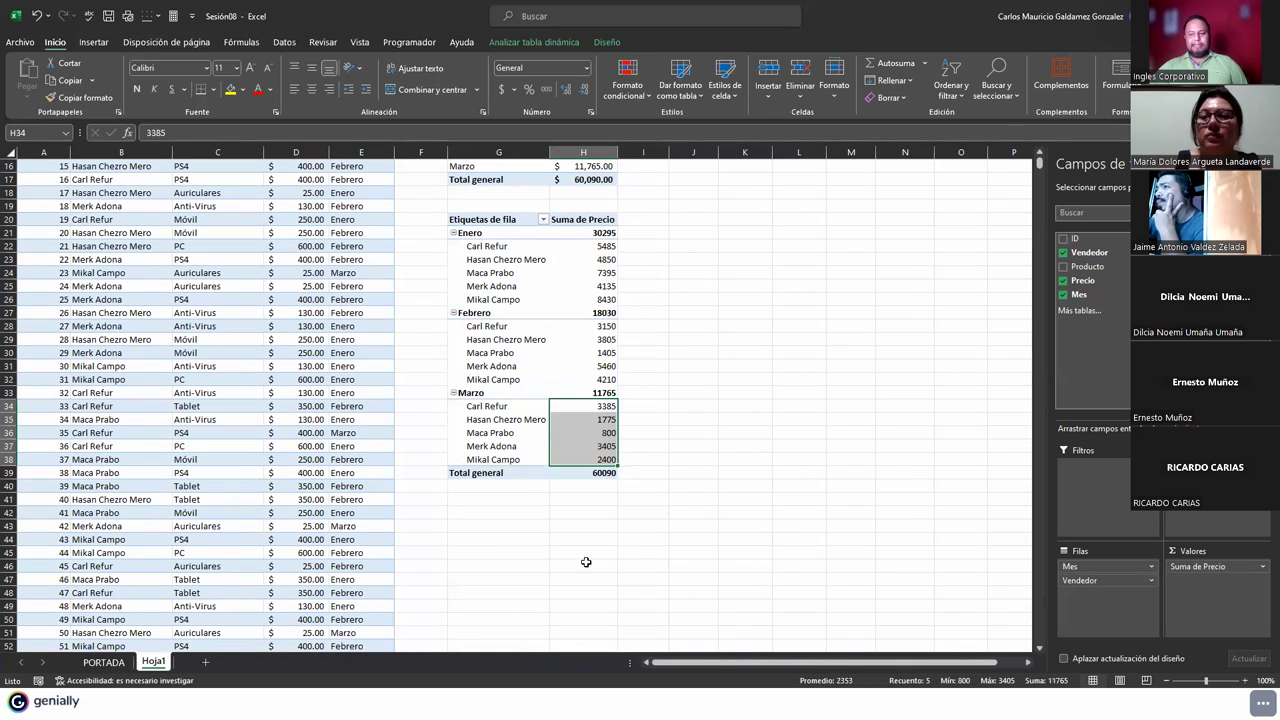
Step: Apply the accounting number format with dollar sign to all Suma de Precio values in the third pivot table
left_click_drag(568, 232, 570, 474)
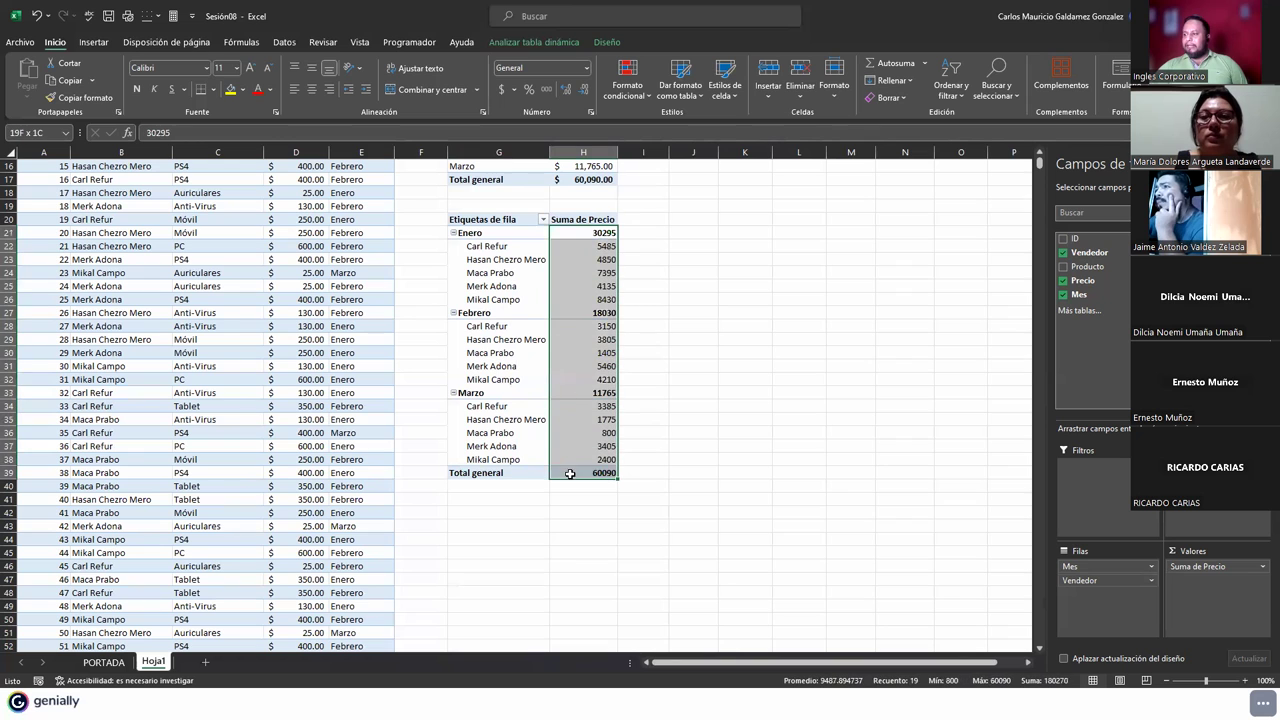
left_click(503, 92)
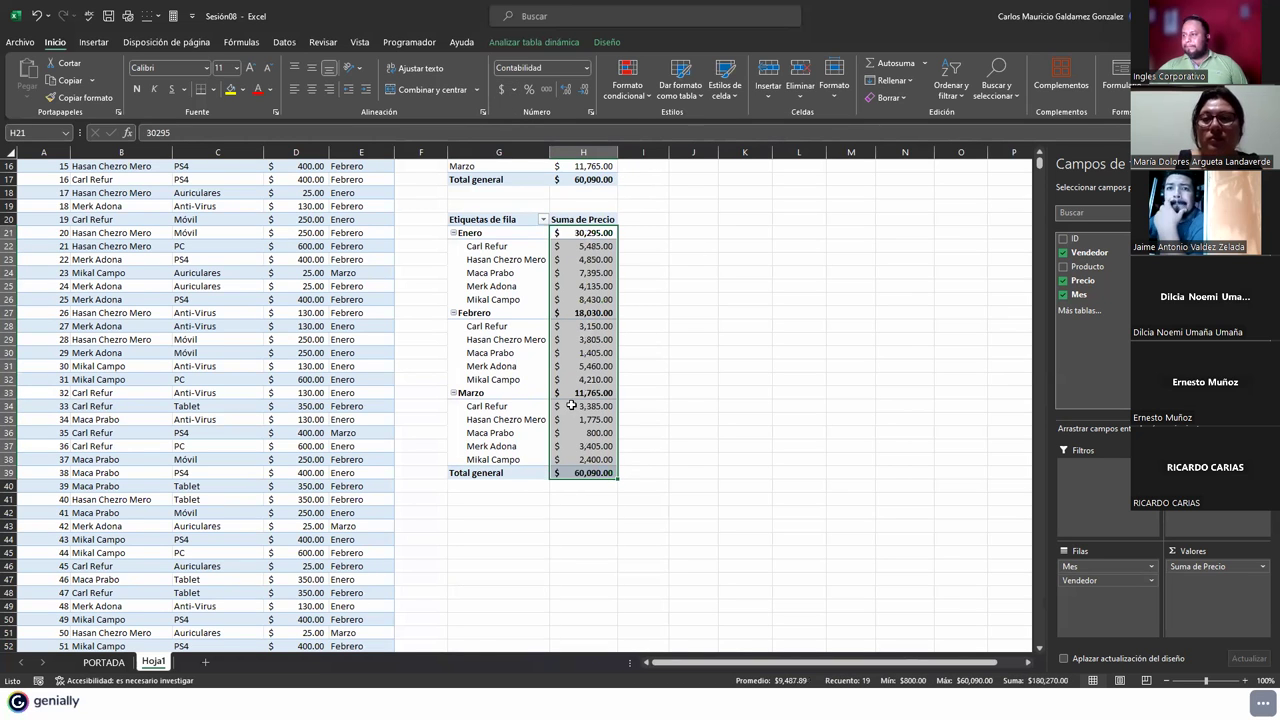
Step: Add the Producto field to the first pivot table's columns
scroll(583, 408, "up", 5)
left_click(576, 248)
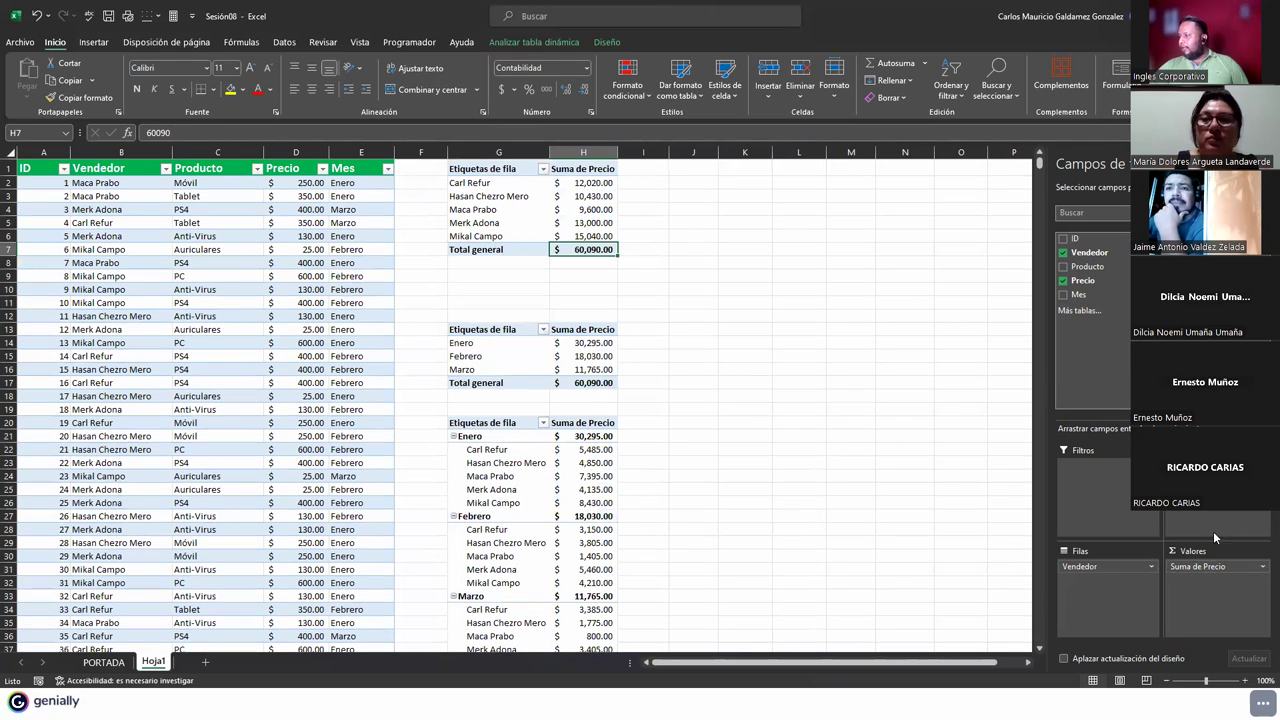
left_click(1063, 266)
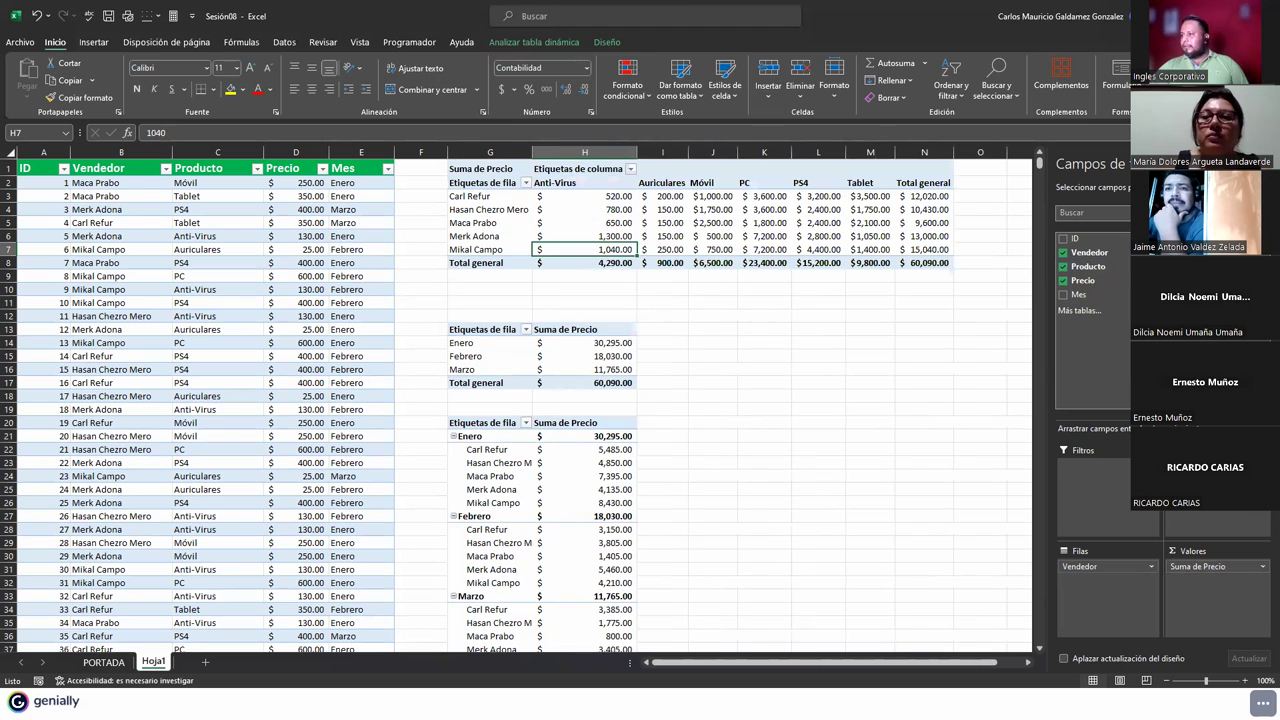
Step: Examine the summary calculation options for Suma de Precio in the first pivot table, leaving the value field settings unchanged
left_click(1152, 567)
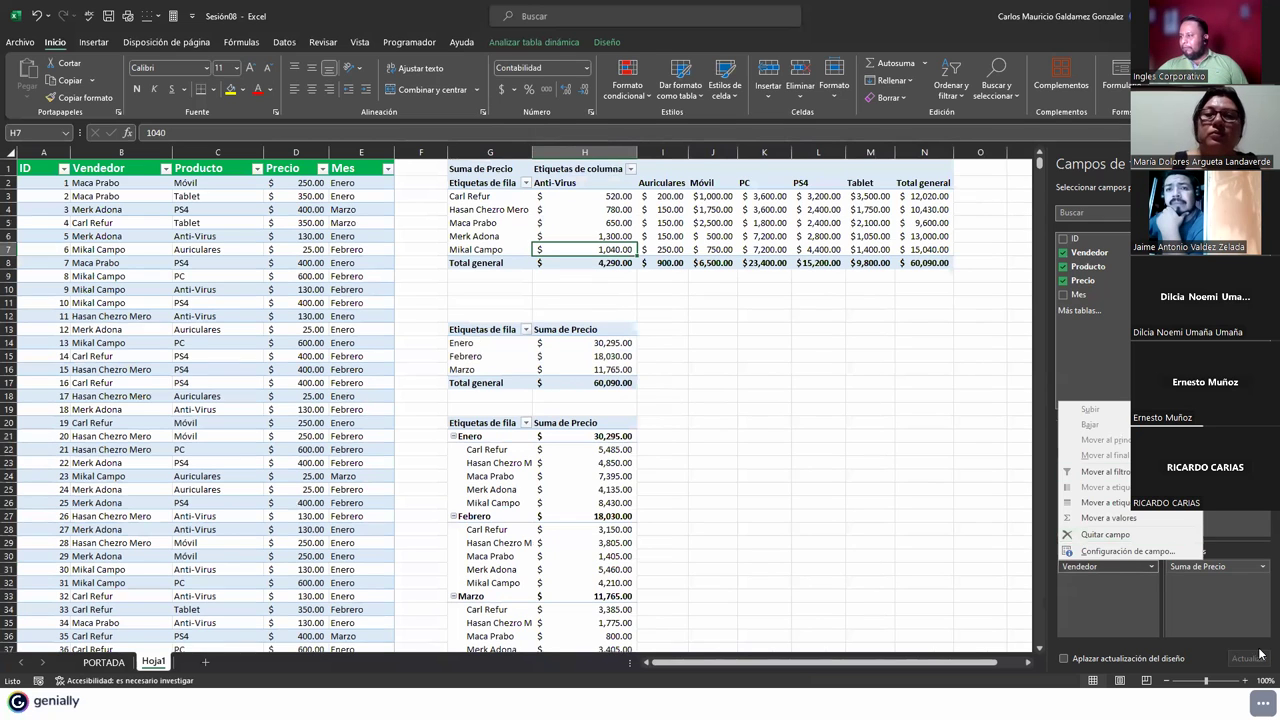
left_click(1204, 623)
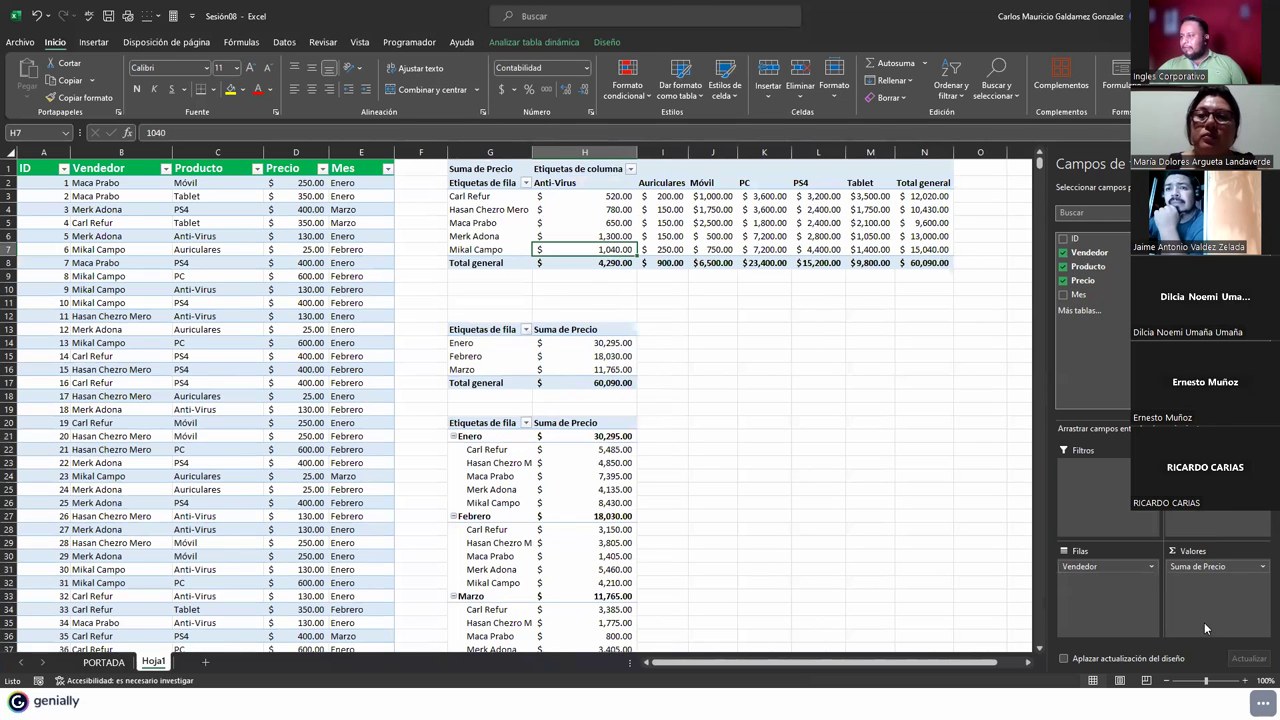
left_click(1260, 568)
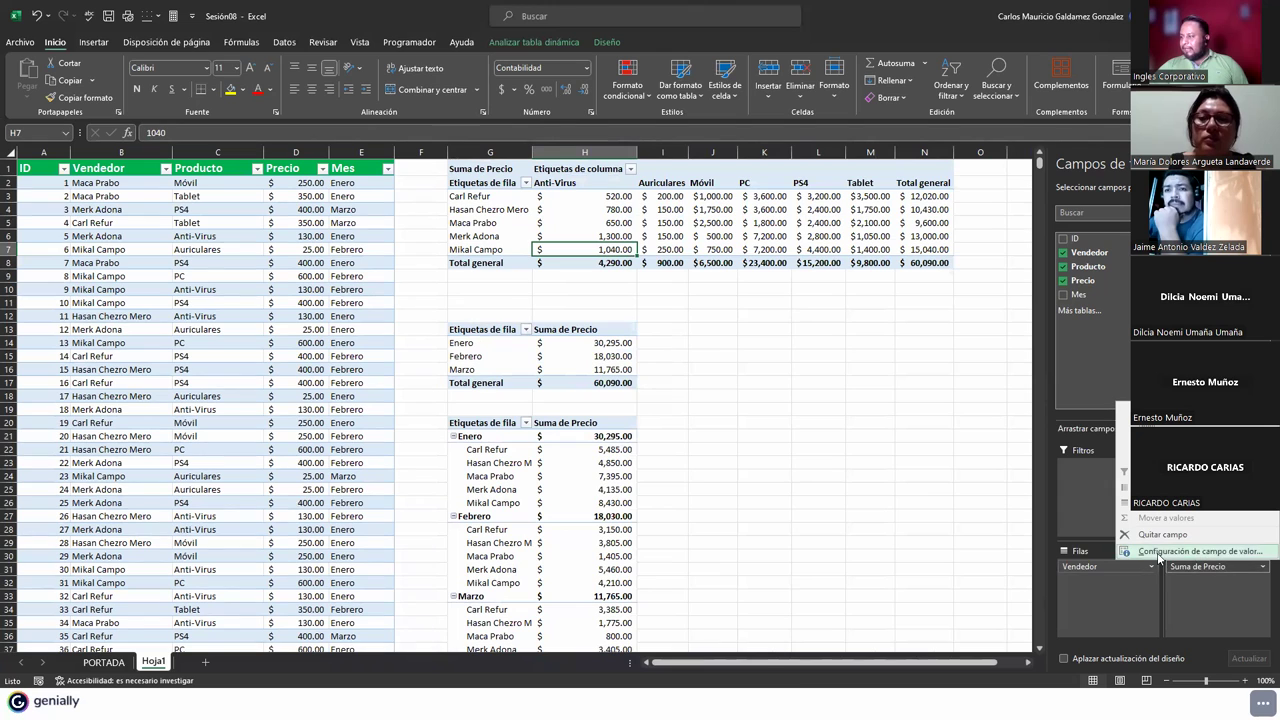
left_click(1249, 555)
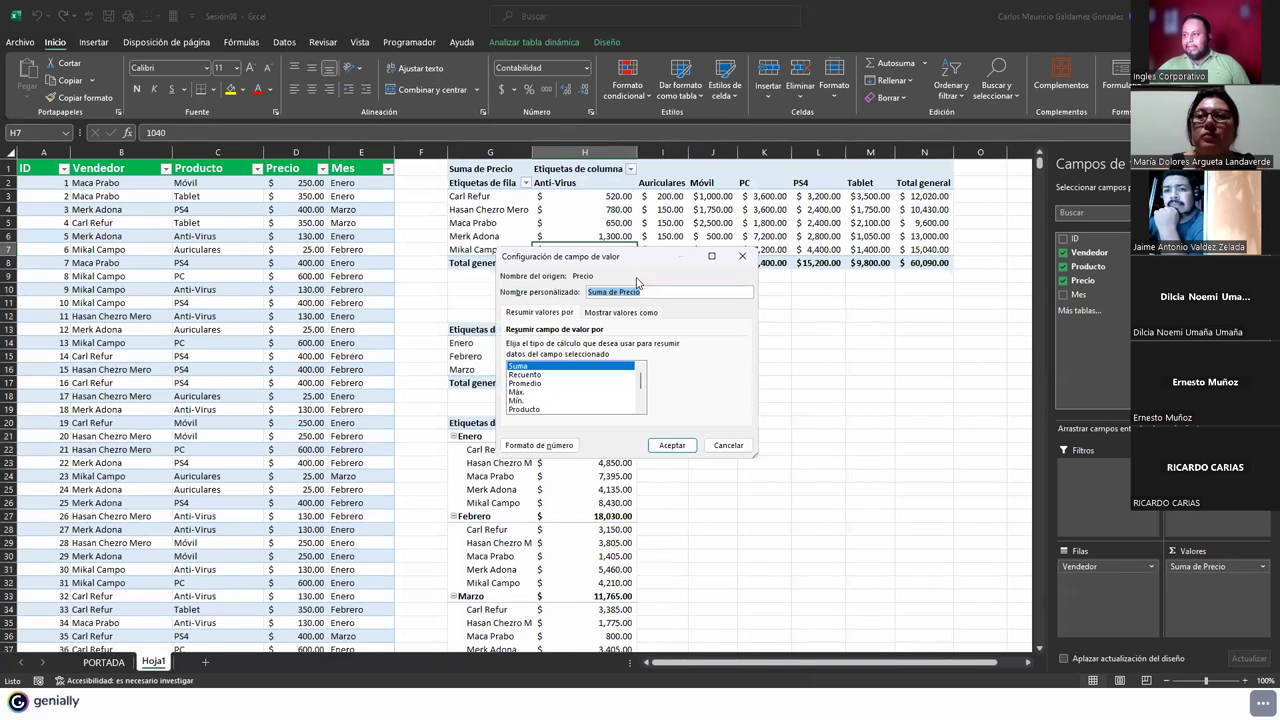
left_click_drag(636, 260, 715, 358)
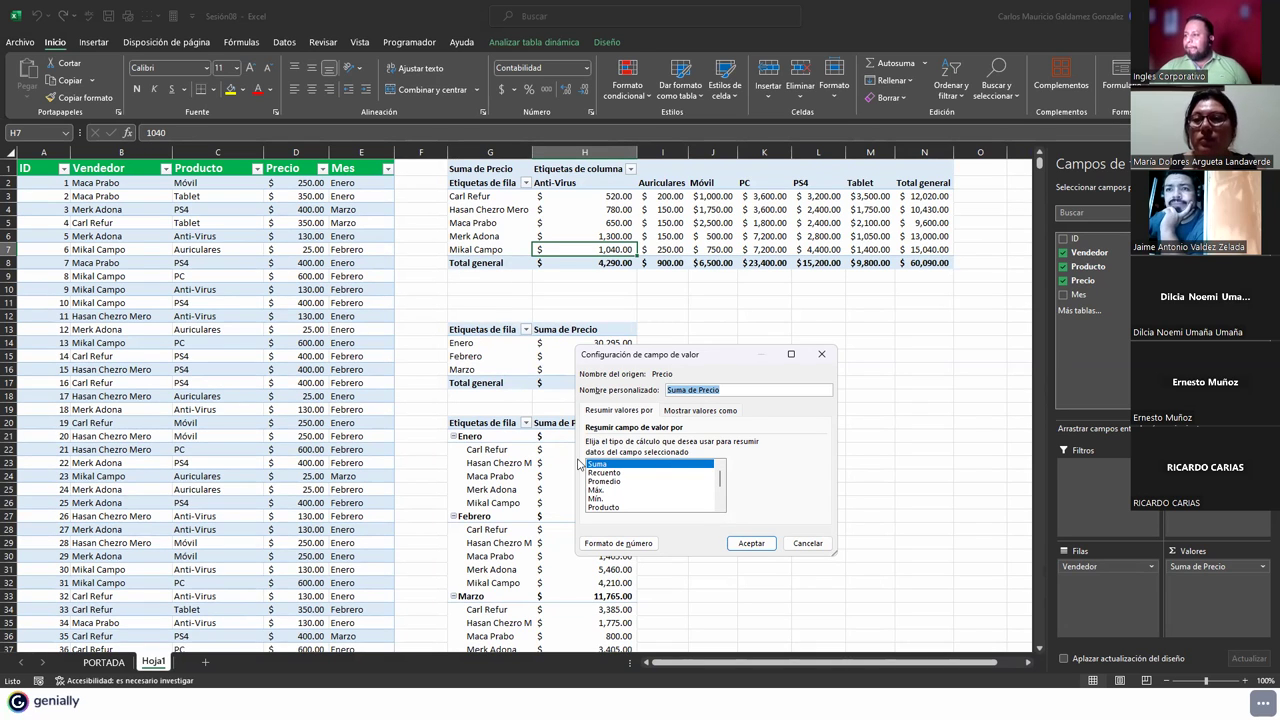
left_click(806, 543)
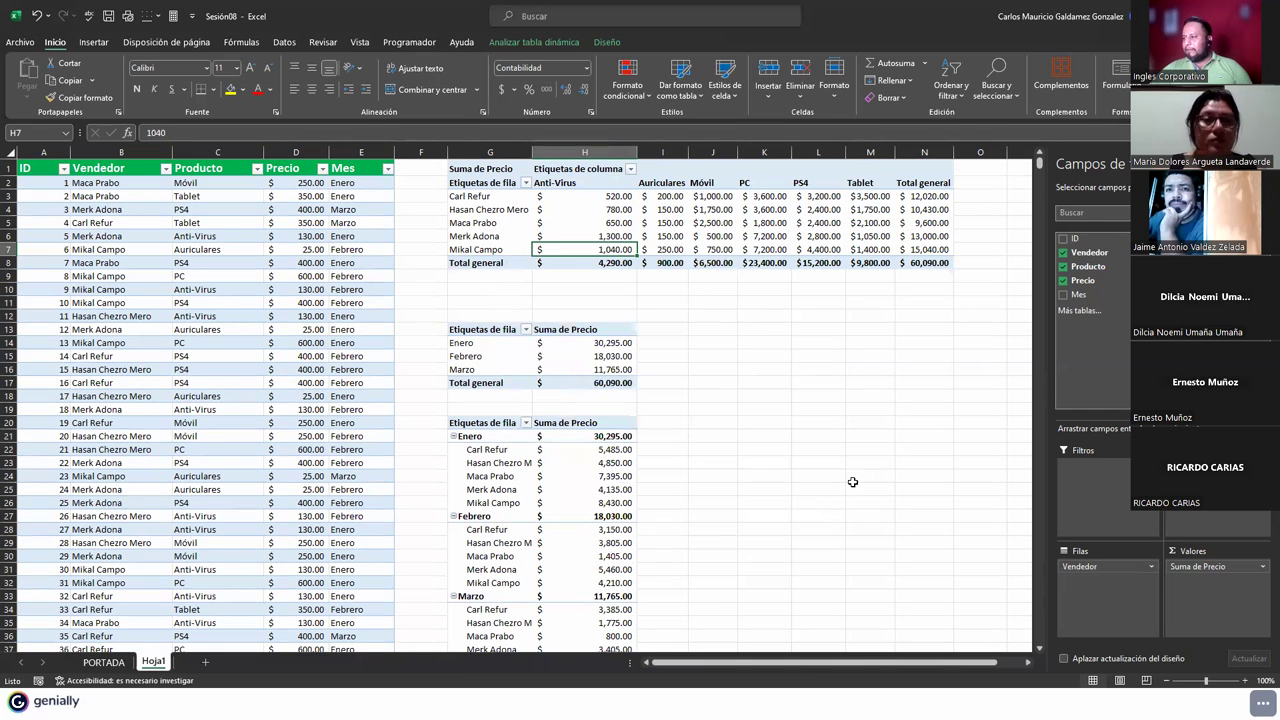
Step: View the sorting and filtering options of the Vendedor field in the first pivot table without applying any
left_click(661, 208)
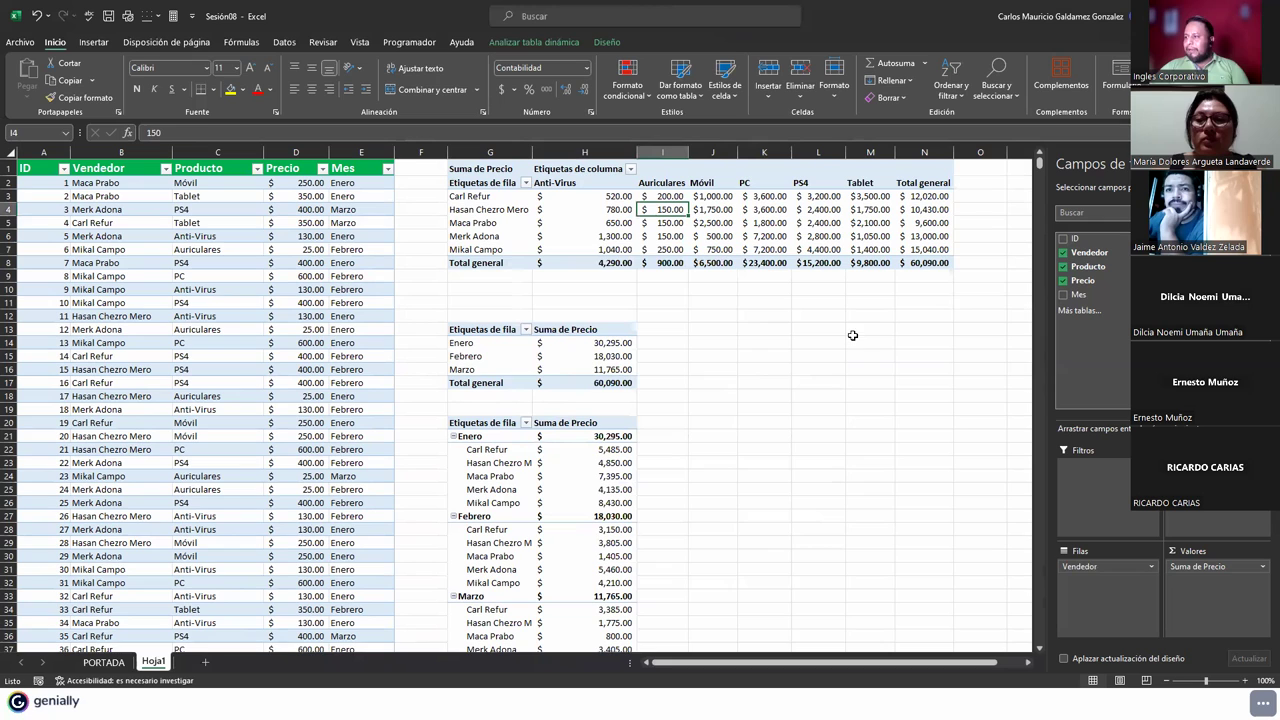
left_click(866, 237)
left_click(1115, 254)
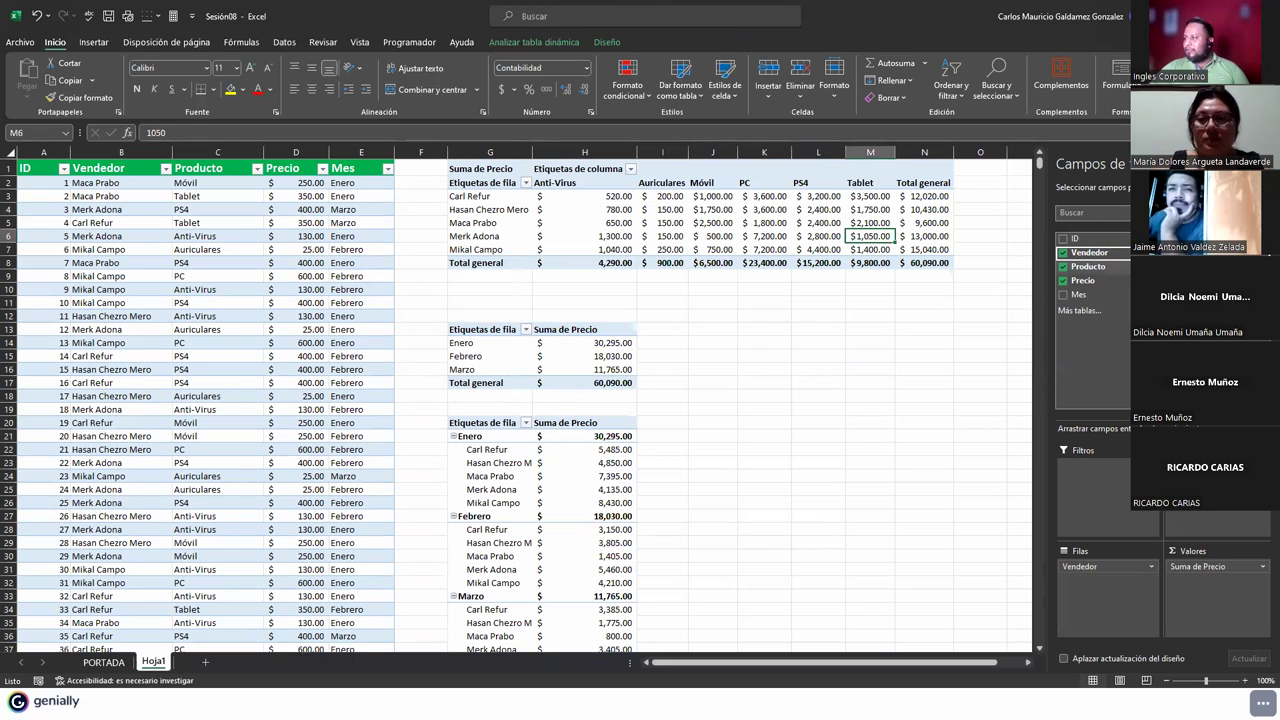
left_click(1122, 253)
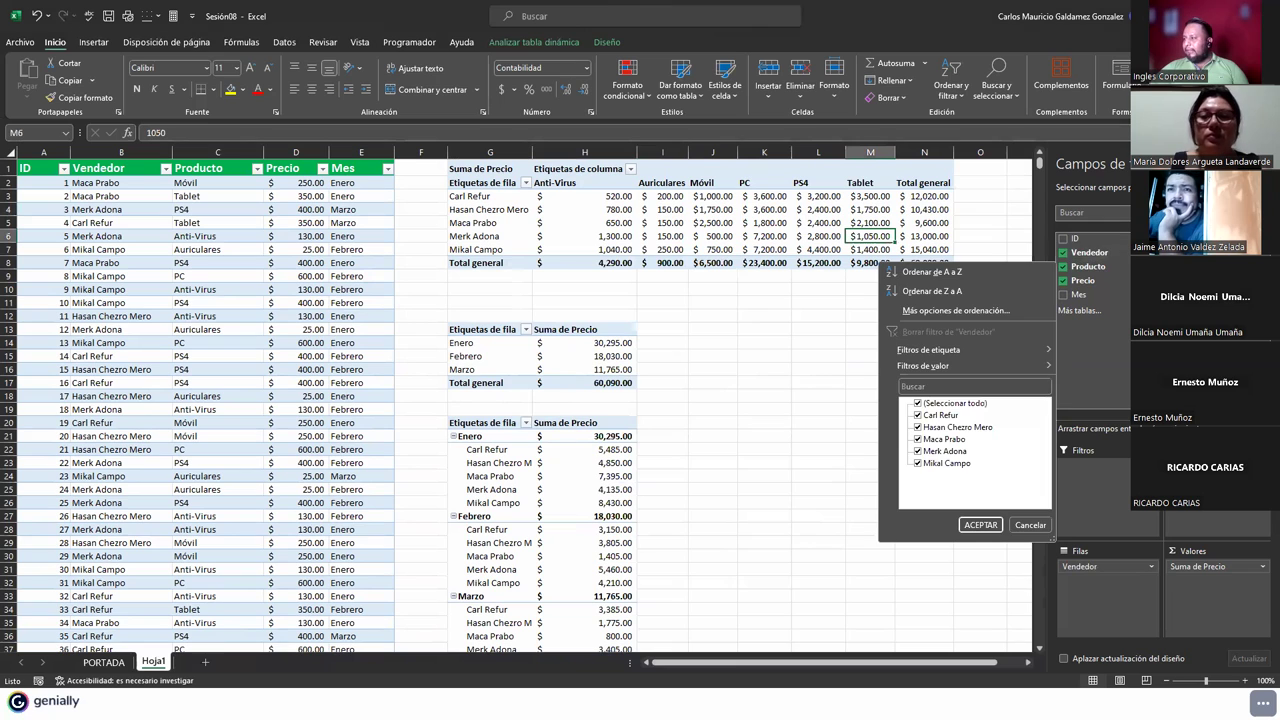
key("Escape")
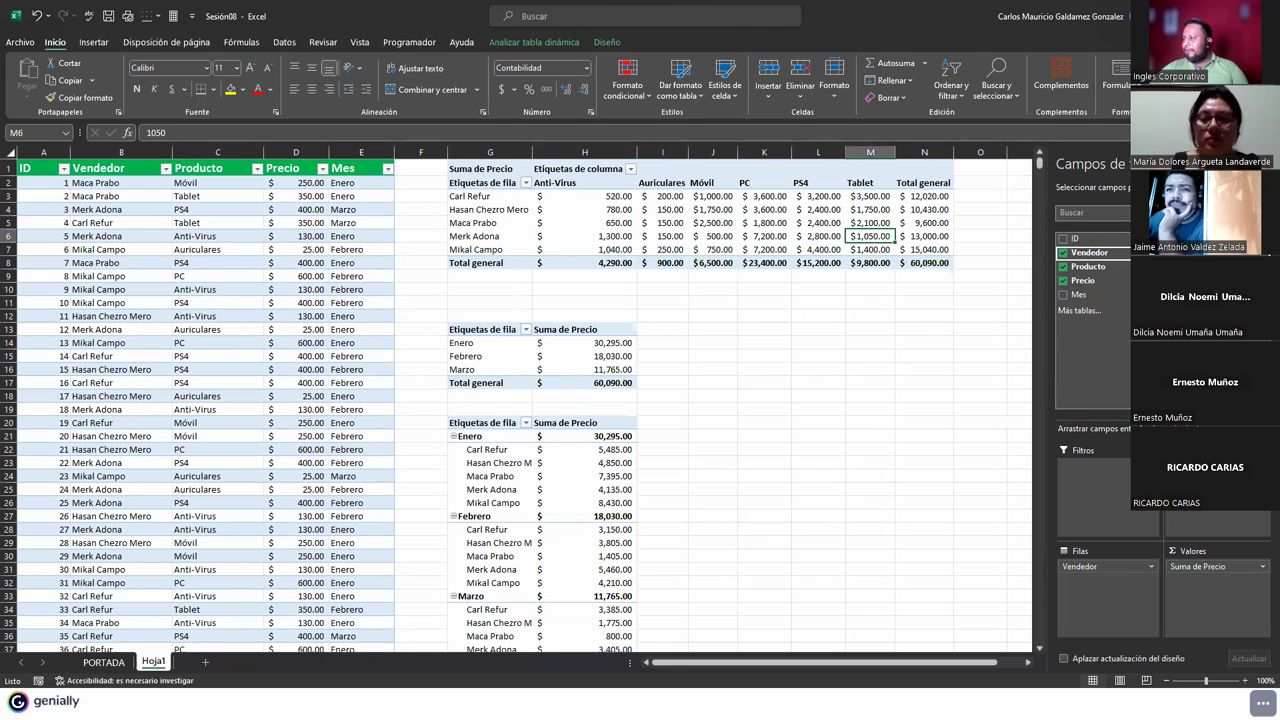
Step: Move the Mes field to the end of the third pivot table's rows, below Vendedor
left_click(1150, 566)
left_click(1104, 491)
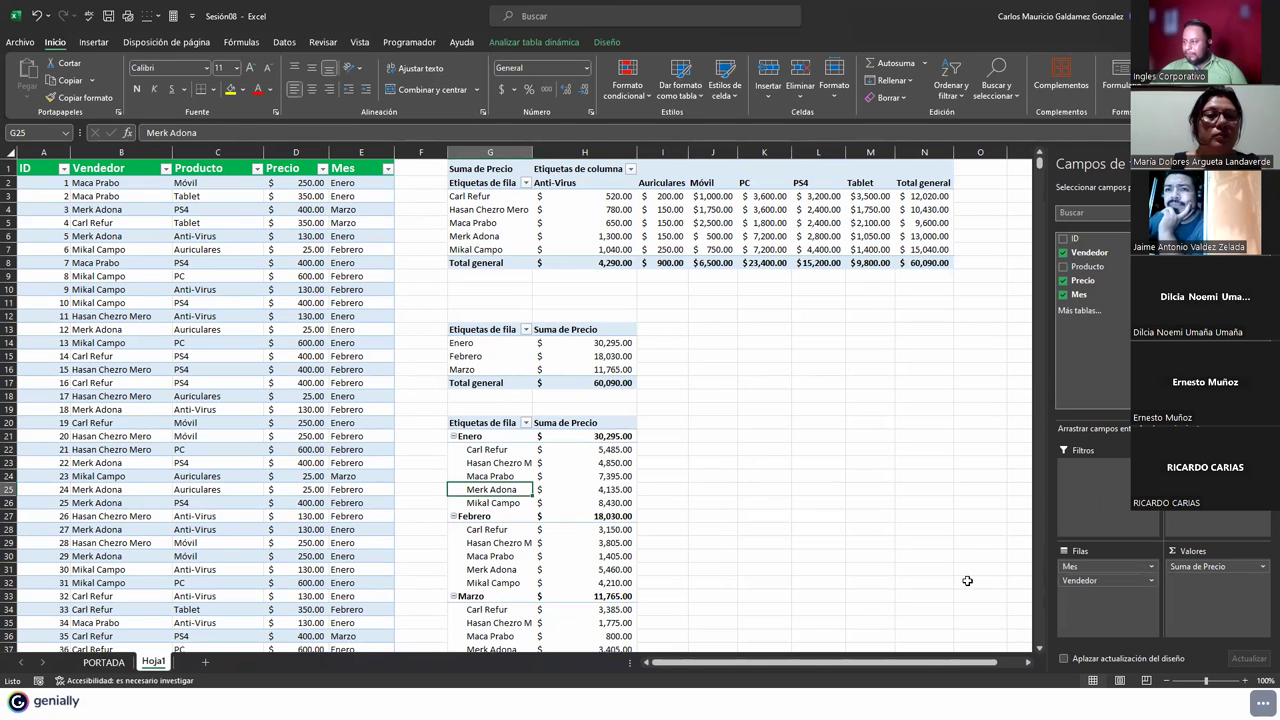
left_click(1152, 567)
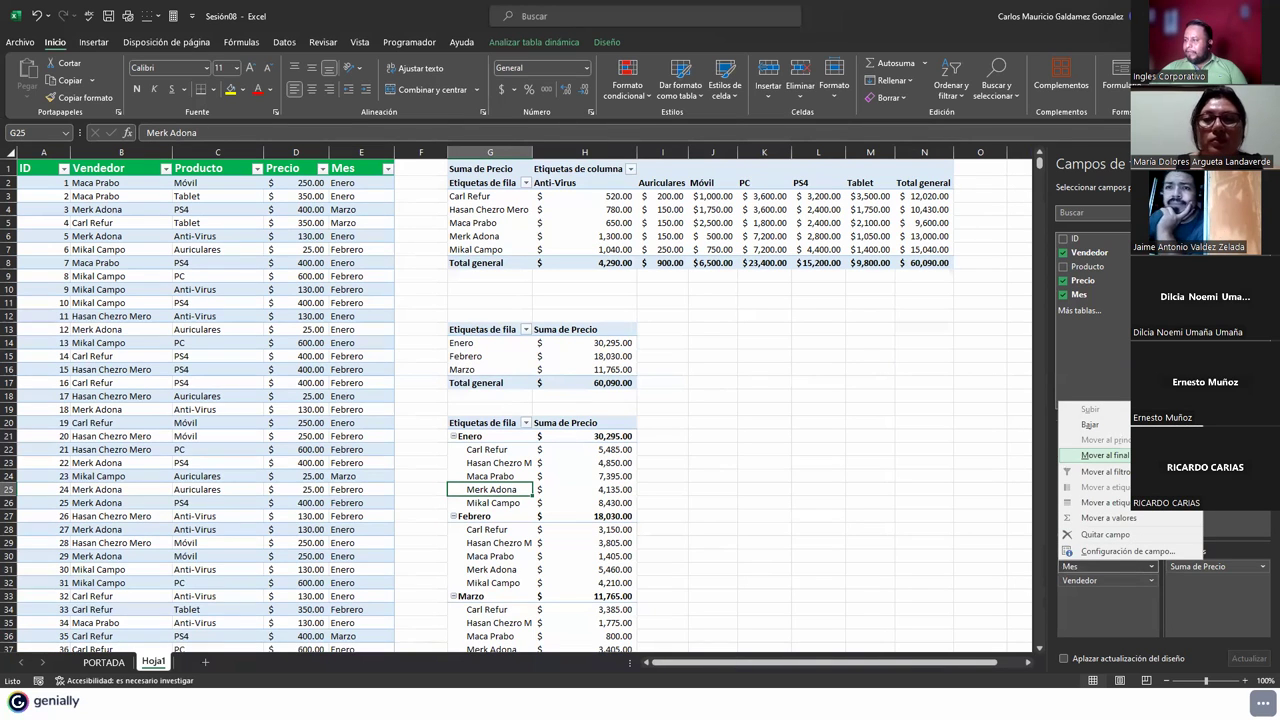
left_click(1105, 455)
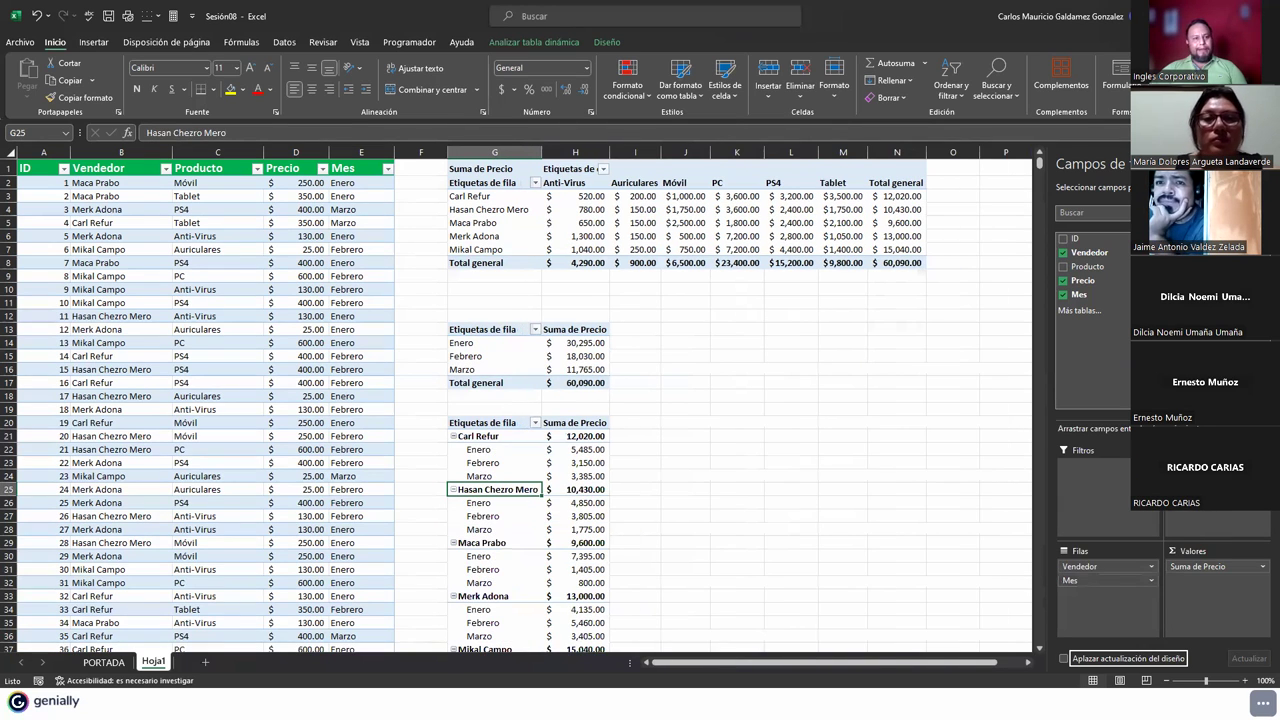
left_click(477, 437)
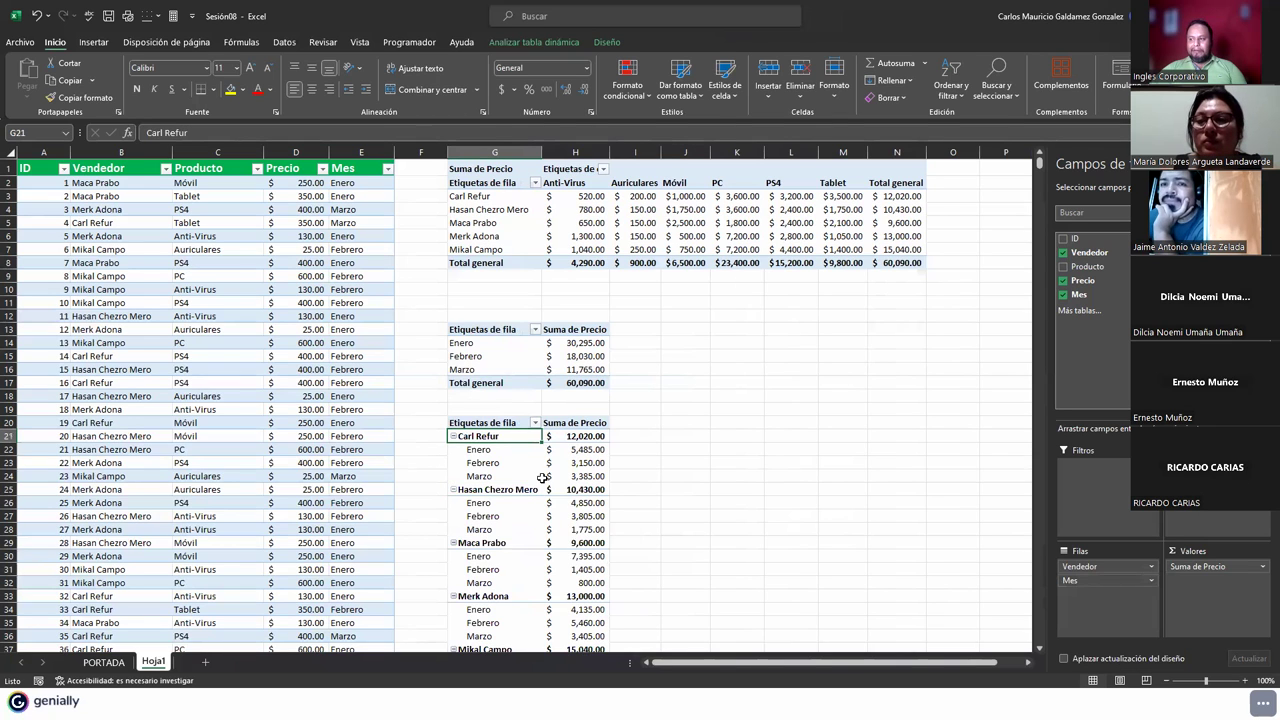
Step: Move the Vendedor field to the end of the third pivot table's rows so Mes is the outer level
left_click(1152, 568)
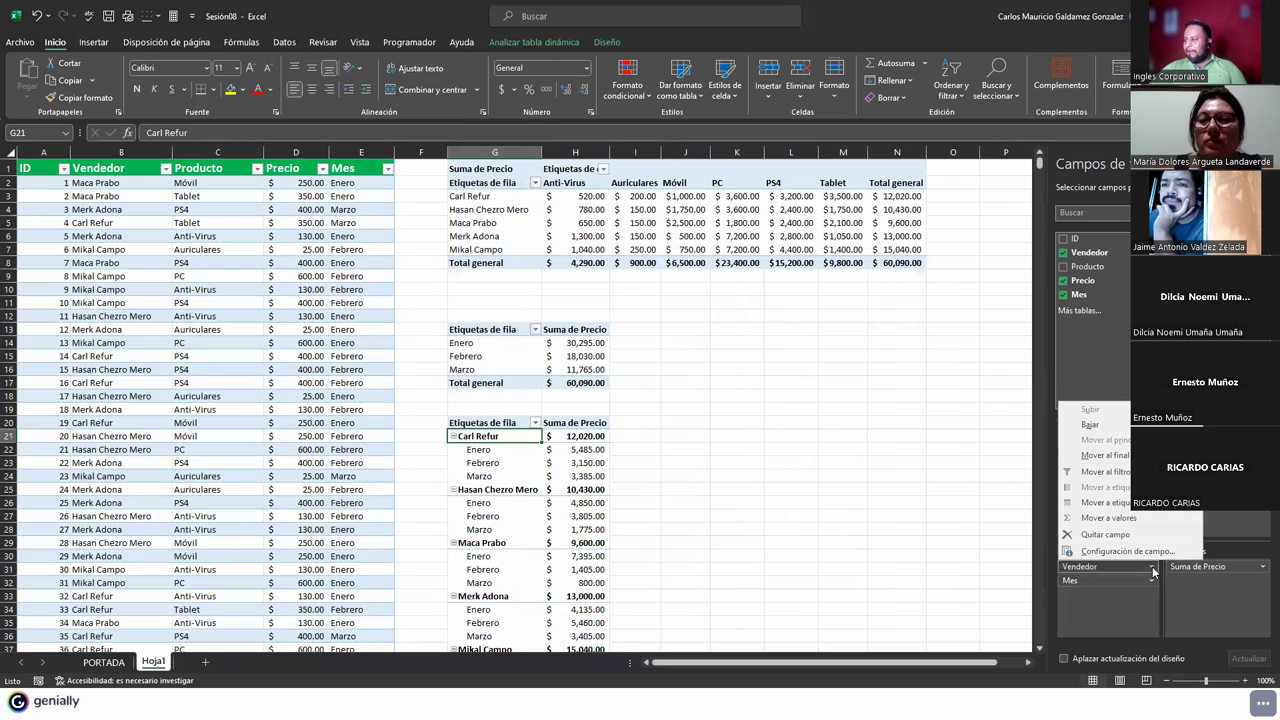
left_click(1105, 455)
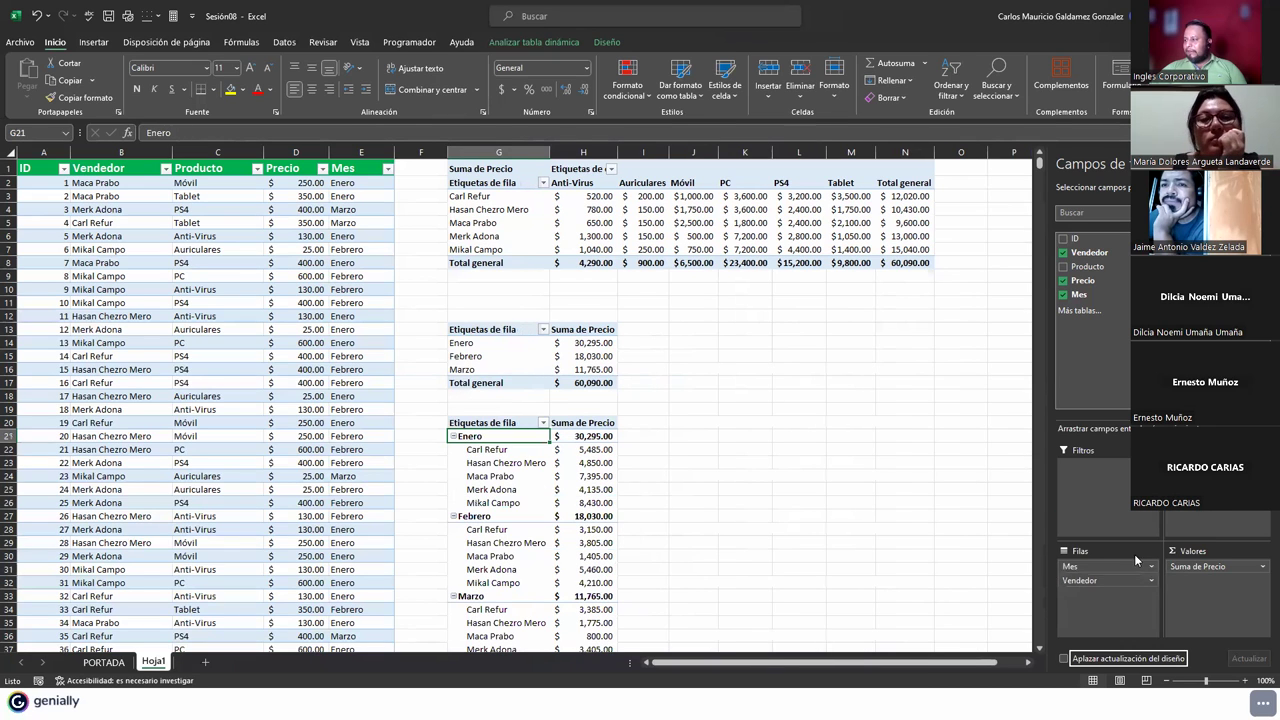
left_click(499, 489)
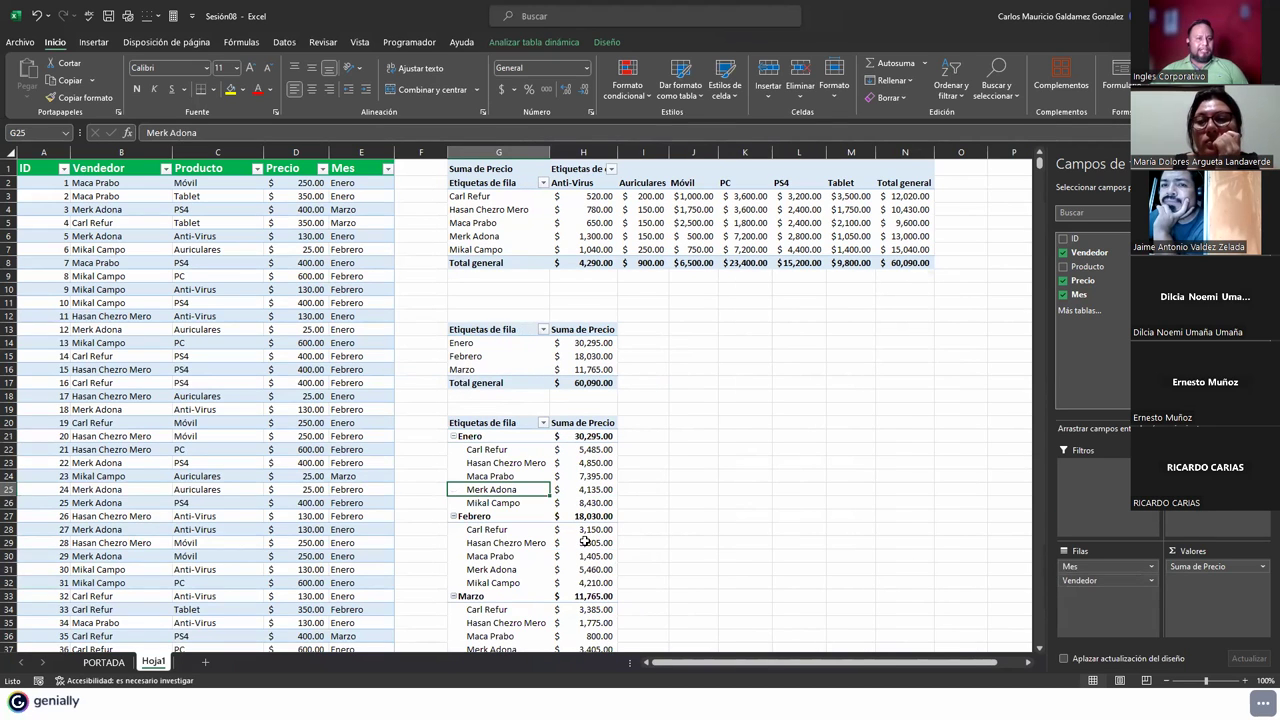
mouse_move(585, 541)
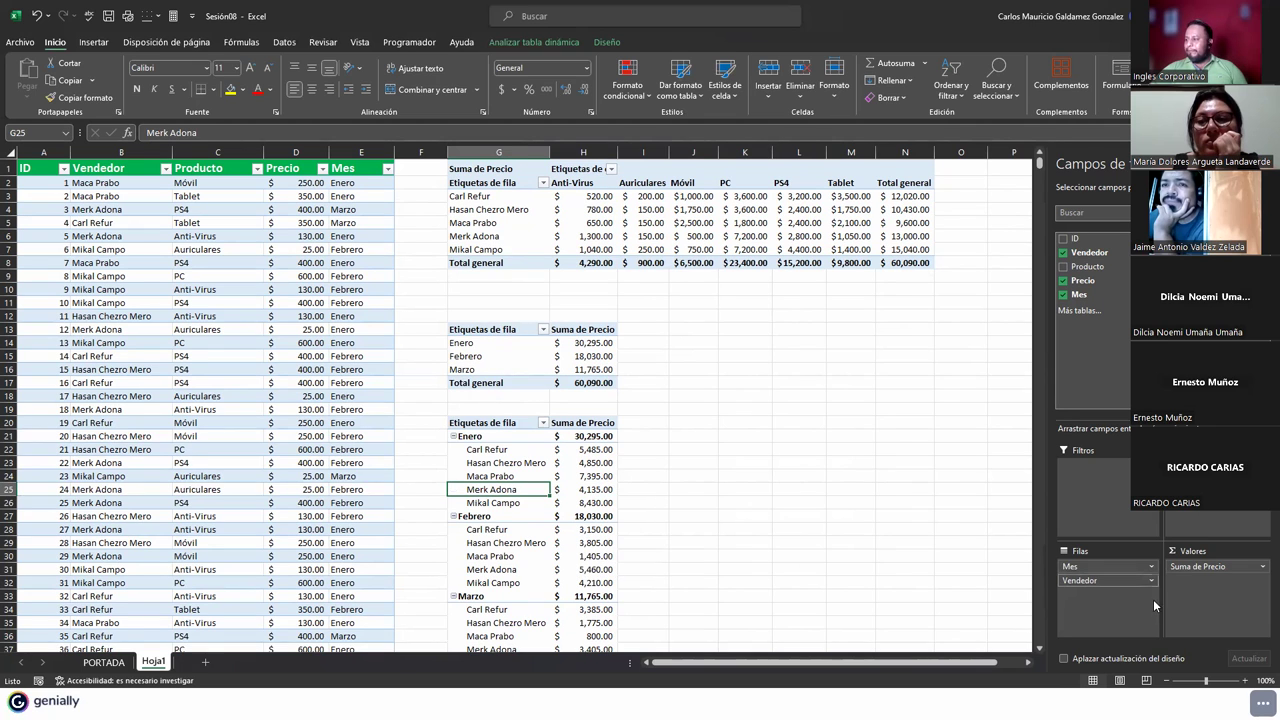
Step: Apply a pivot table style with a dark blue header to the first pivot table
left_click(509, 356)
left_click(512, 238)
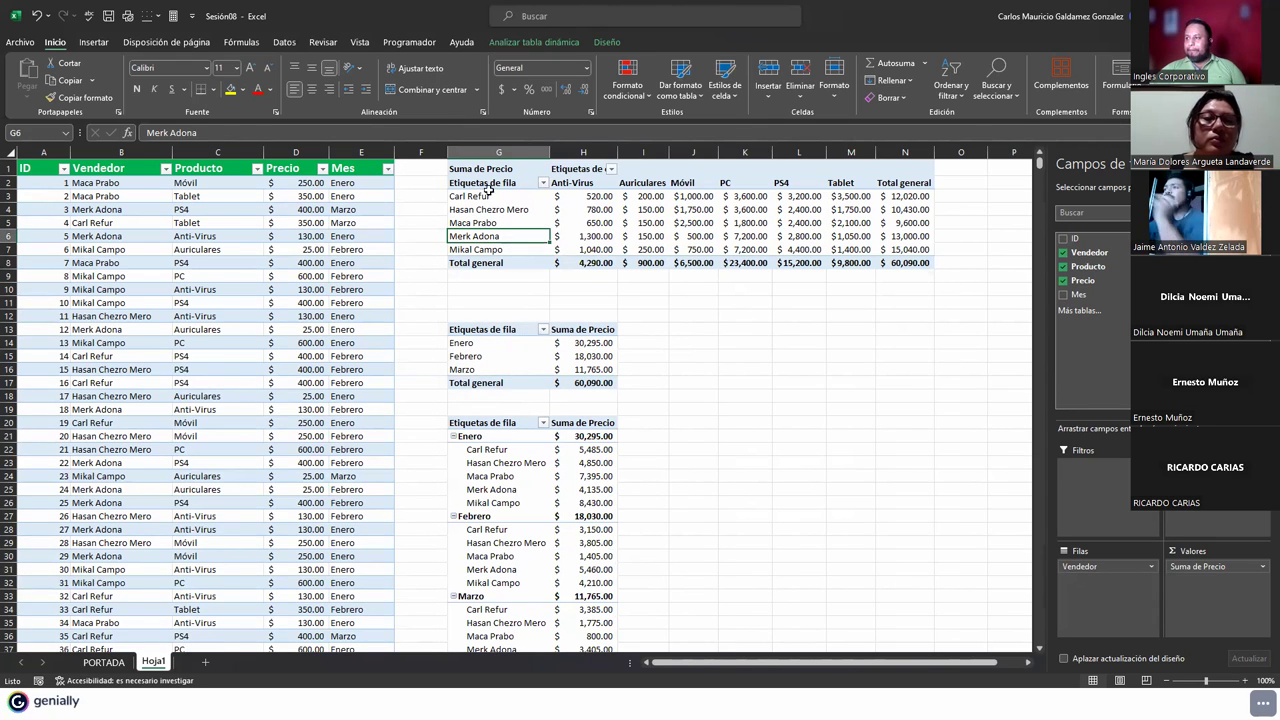
key("Up")
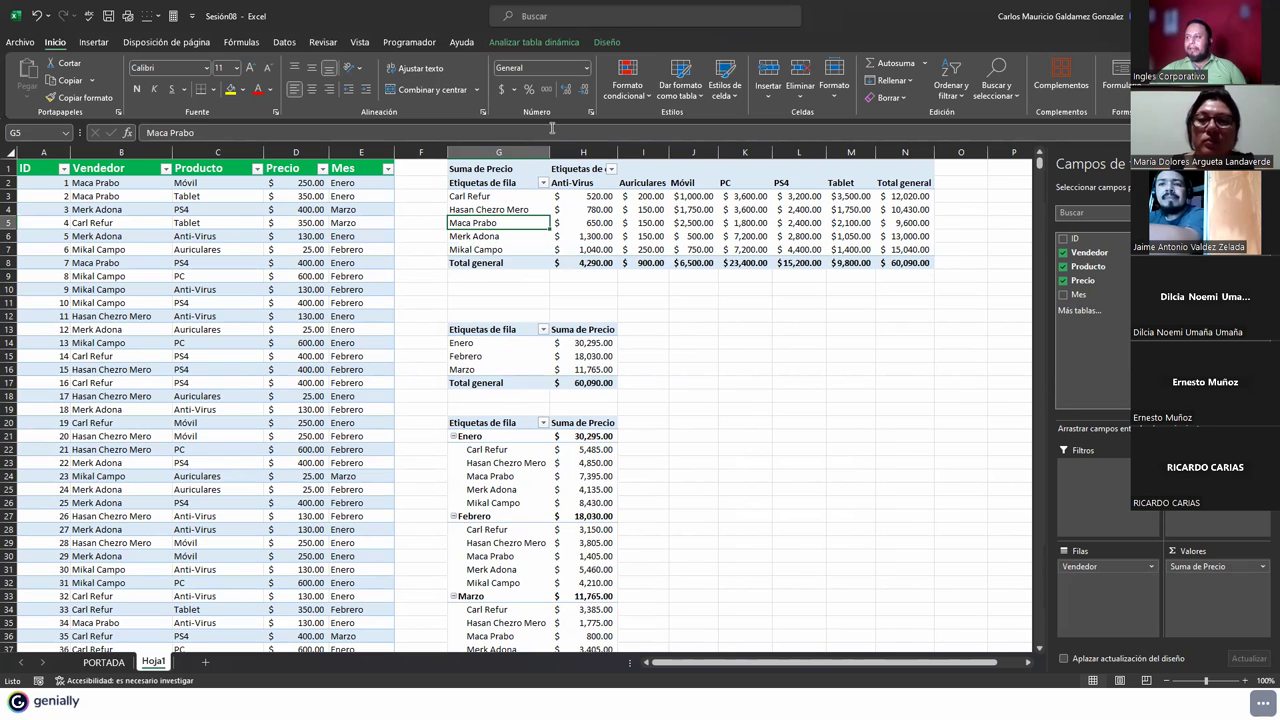
left_click(607, 42)
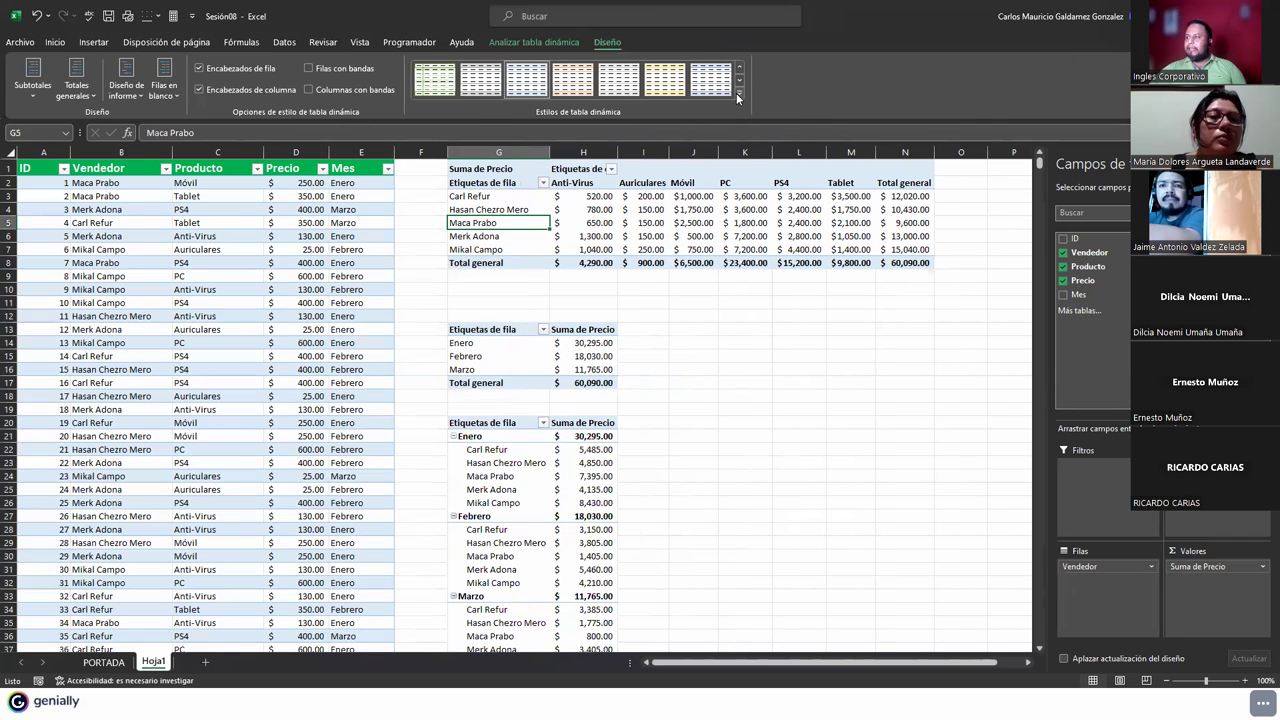
left_click(738, 97)
left_click(664, 322)
Step: Apply a medium pivot table style with a blue header to the second pivot table, which sums Precio by Mes
left_click(512, 359)
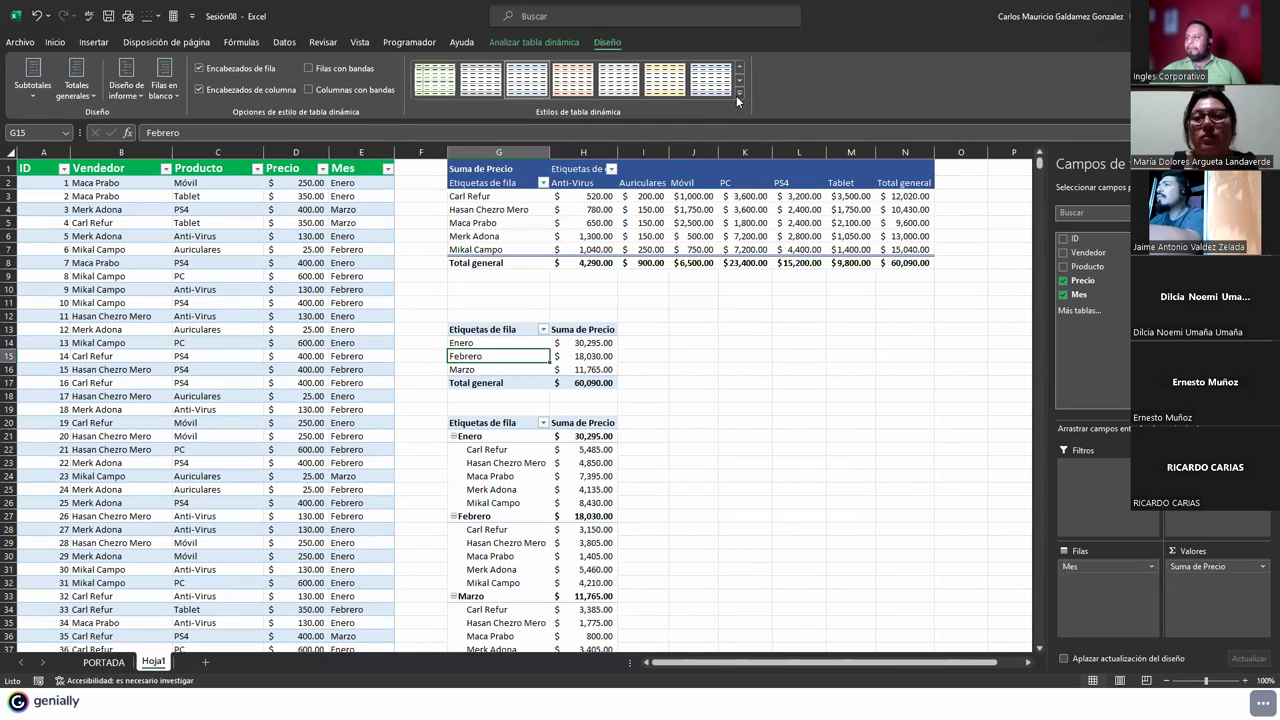
left_click(738, 93)
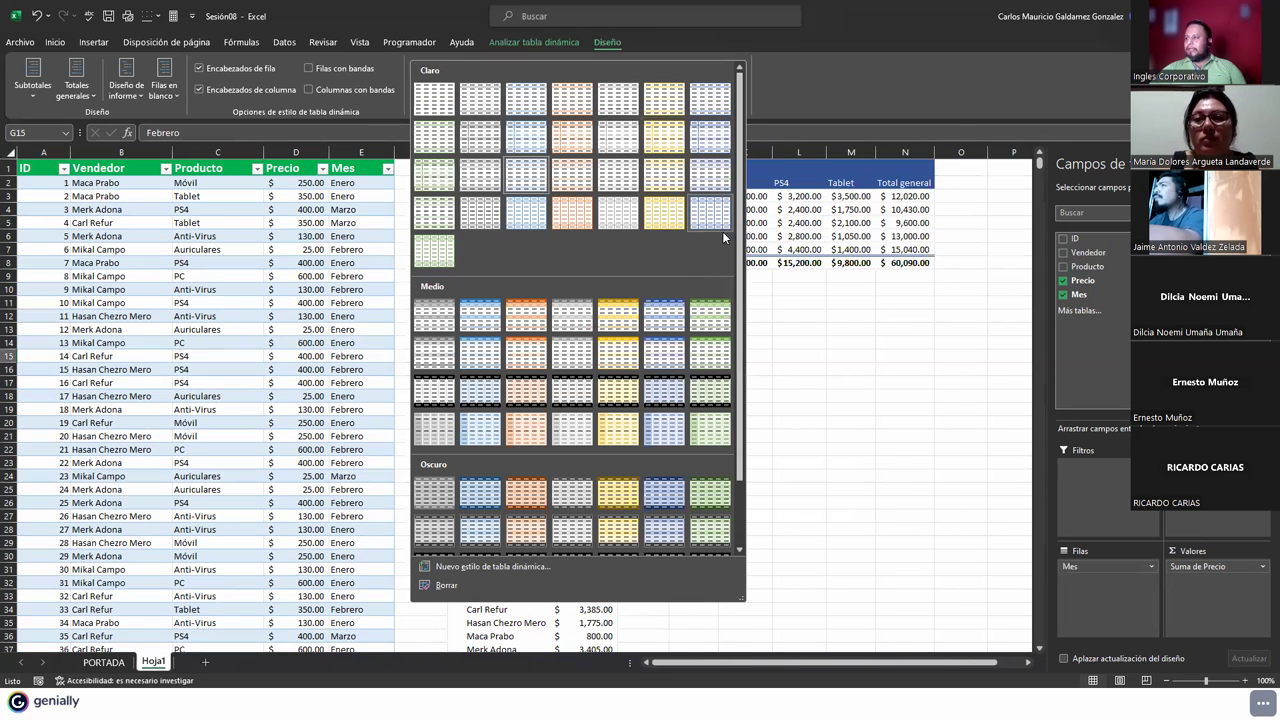
left_click(678, 364)
Step: Apply a pivot table style with a dark blue header and lighter blue month rows to the third pivot table
left_click(498, 516)
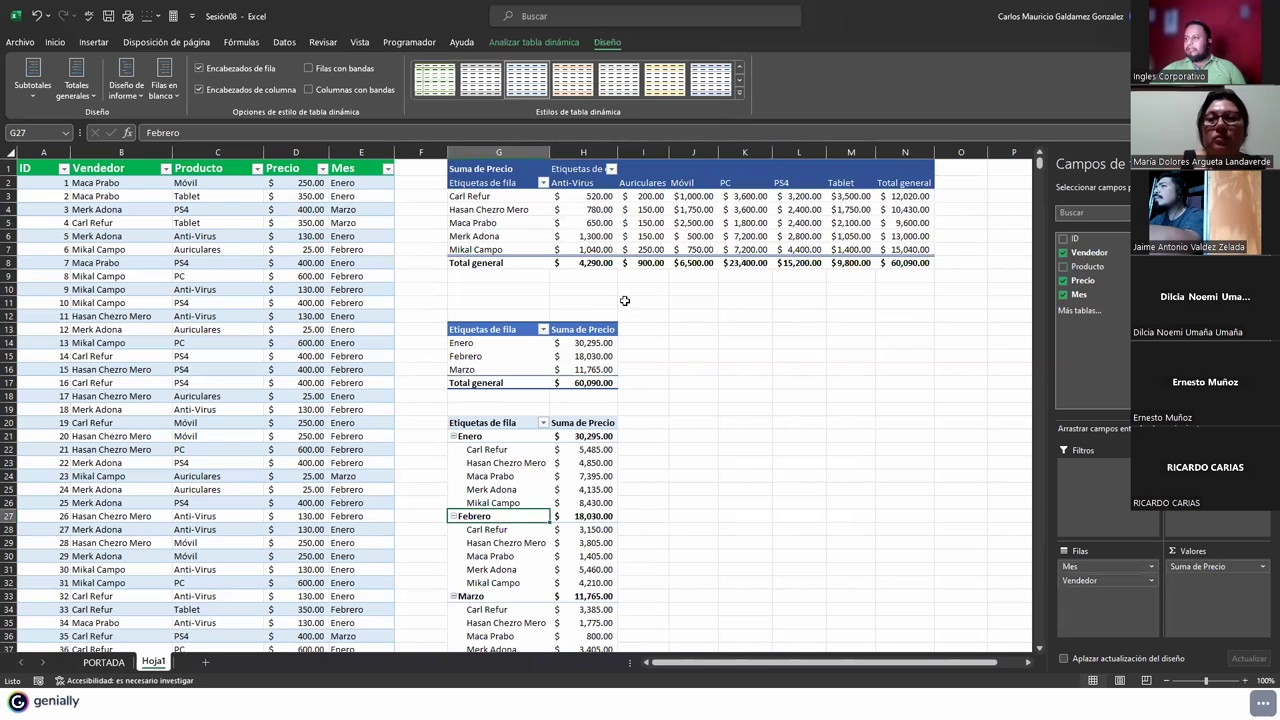
left_click(740, 94)
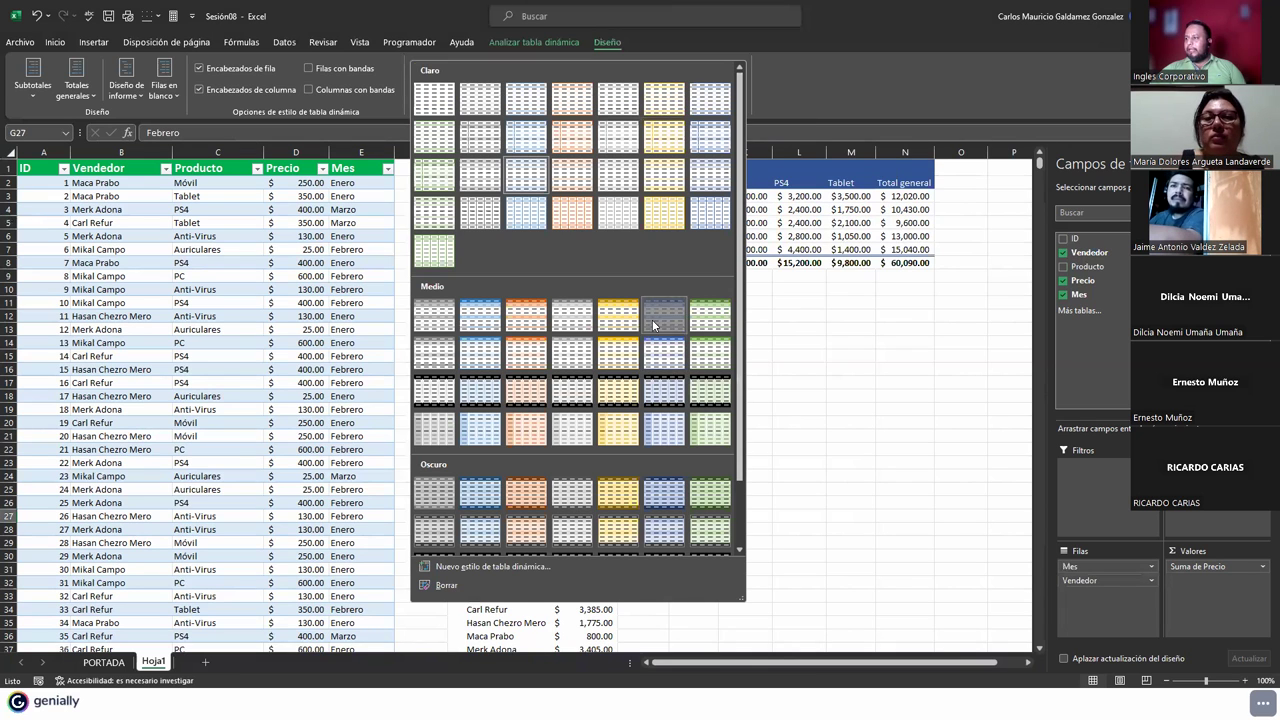
left_click(653, 325)
left_click(524, 476)
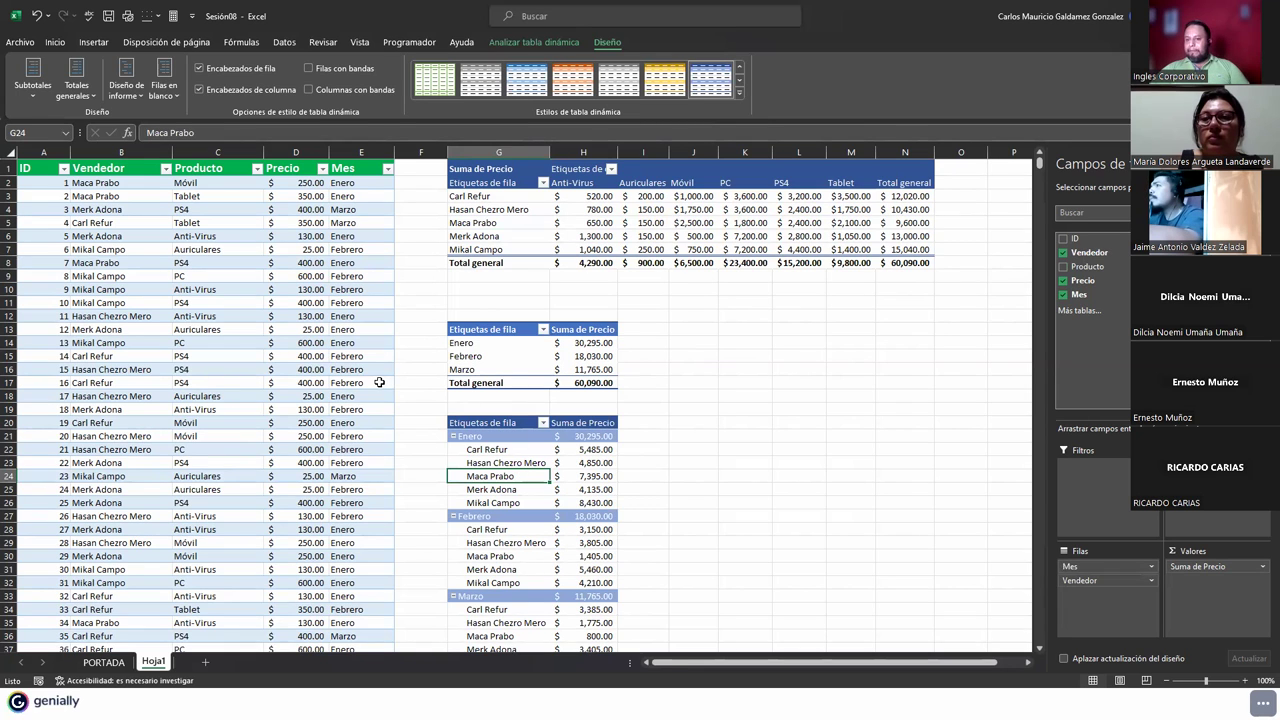
Step: Insert a Mes slicer for the first pivot table, placed below that table and shortened to about 3.31 cm high
left_click(584, 234)
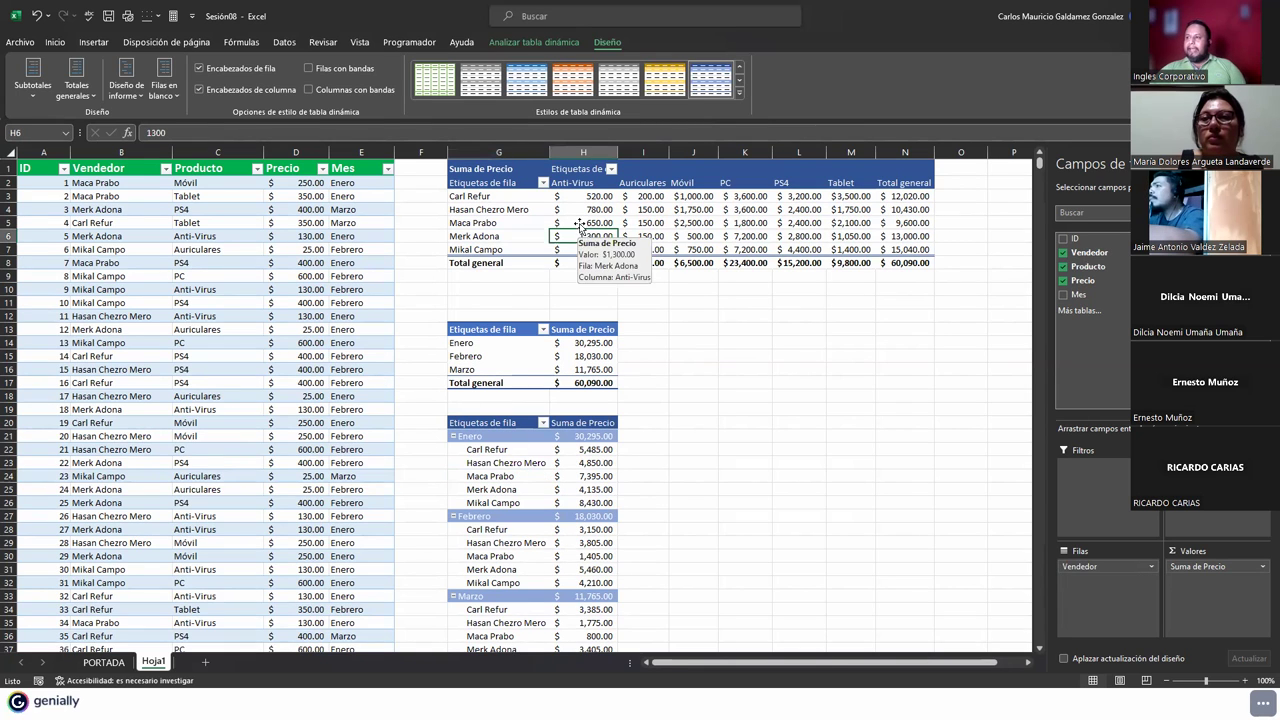
left_click(521, 43)
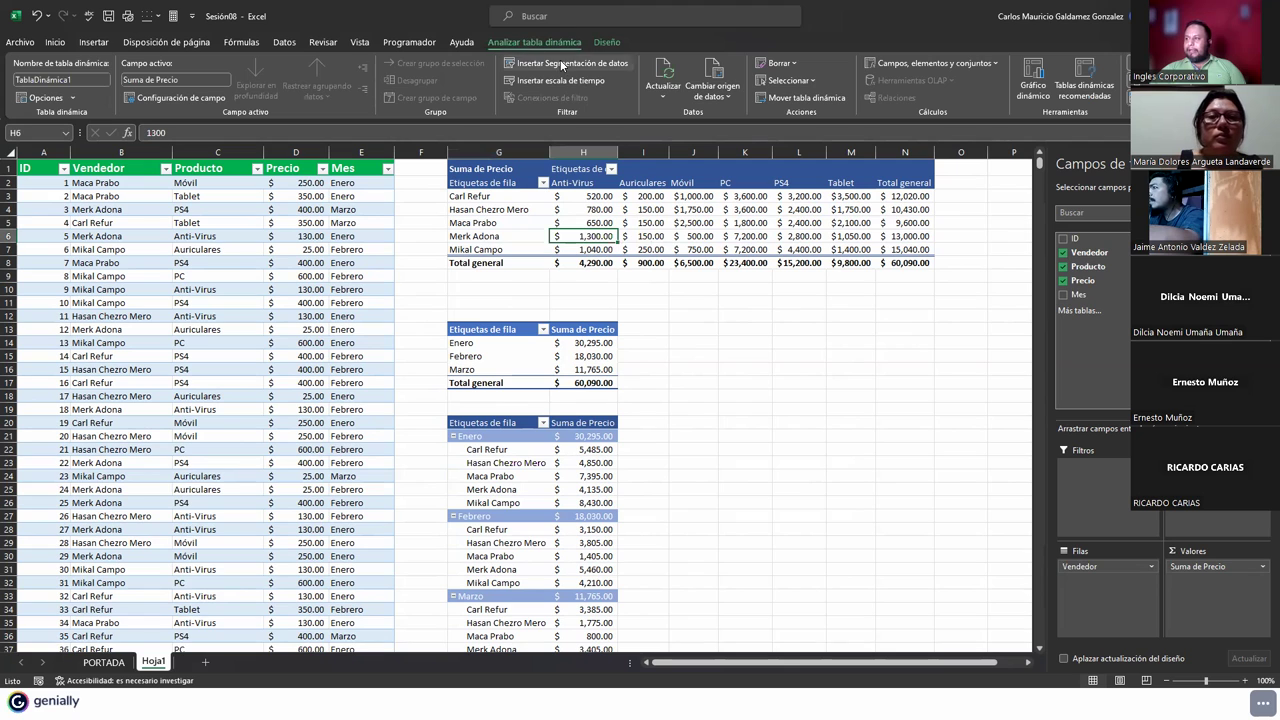
left_click(560, 63)
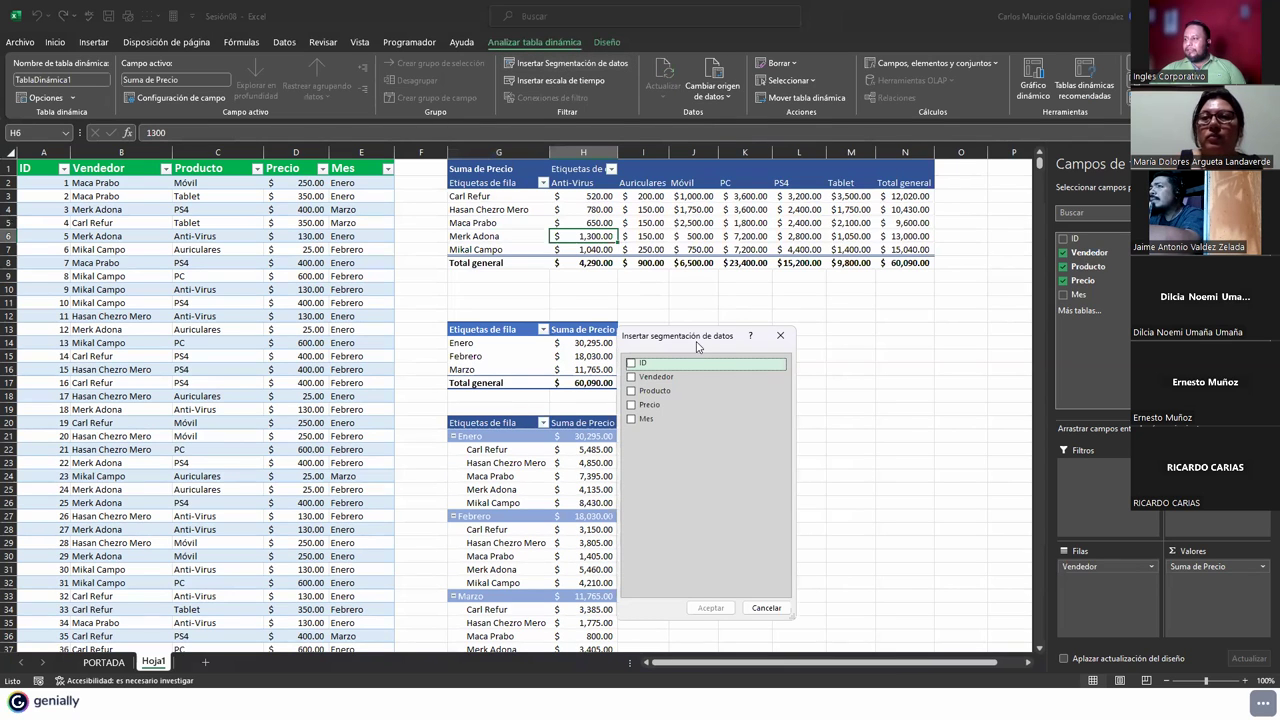
left_click_drag(704, 341, 792, 300)
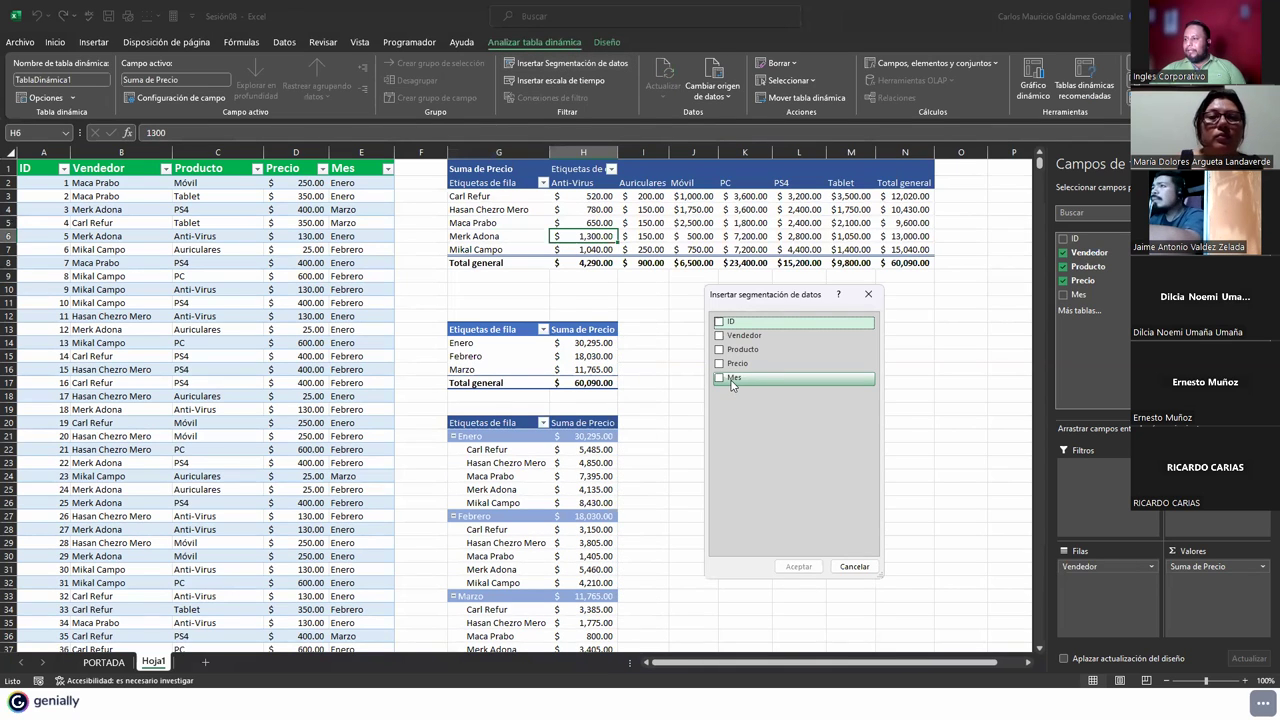
left_click(731, 385)
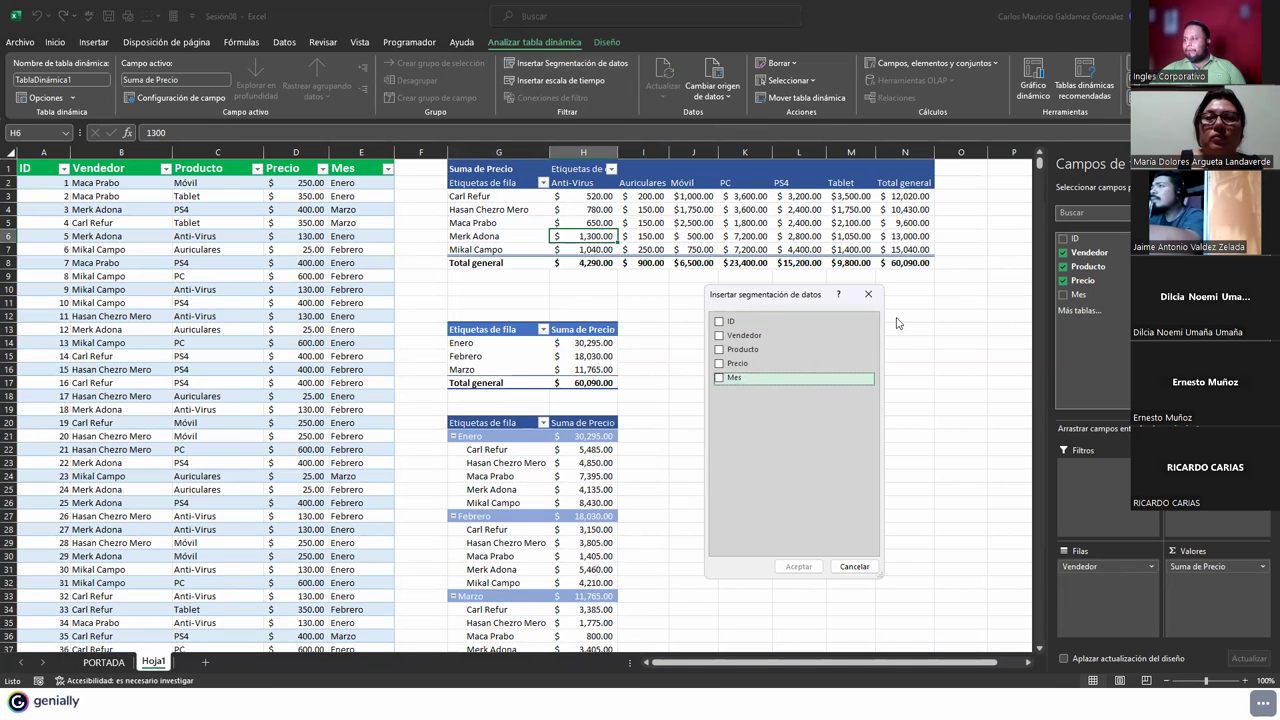
left_click(719, 378)
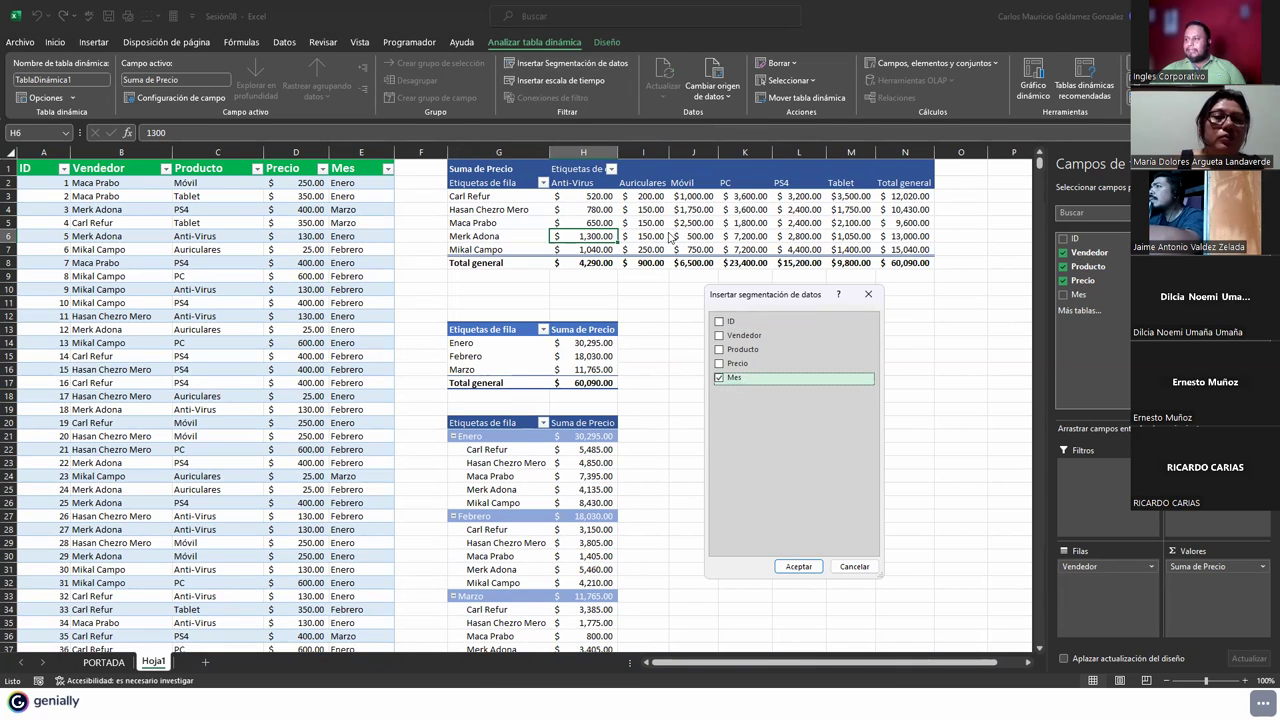
left_click(798, 566)
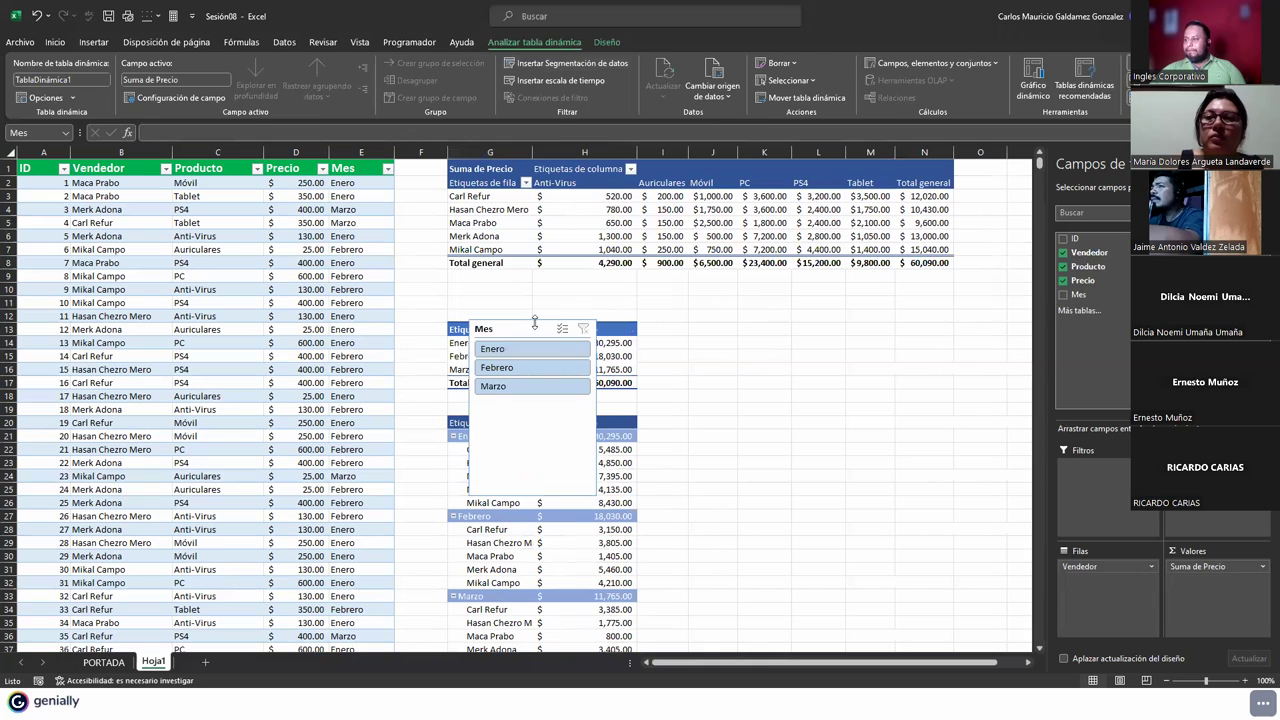
left_click_drag(850, 333, 833, 315)
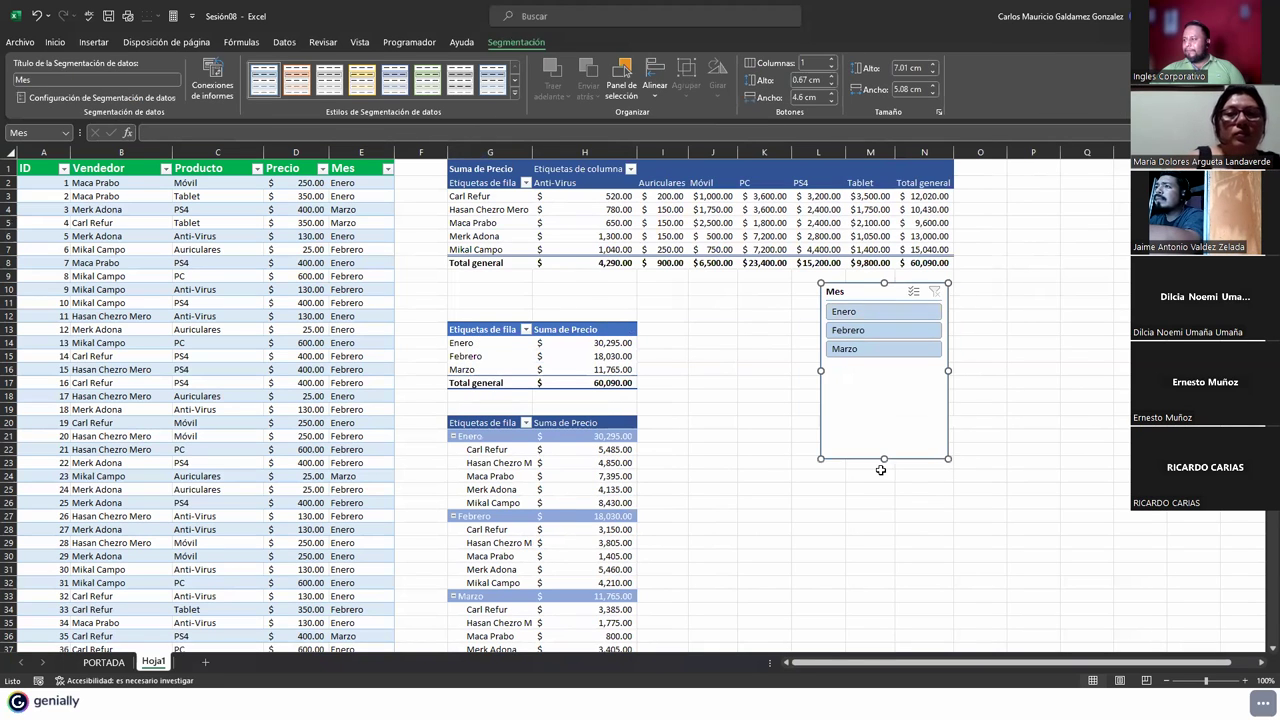
left_click_drag(883, 458, 884, 365)
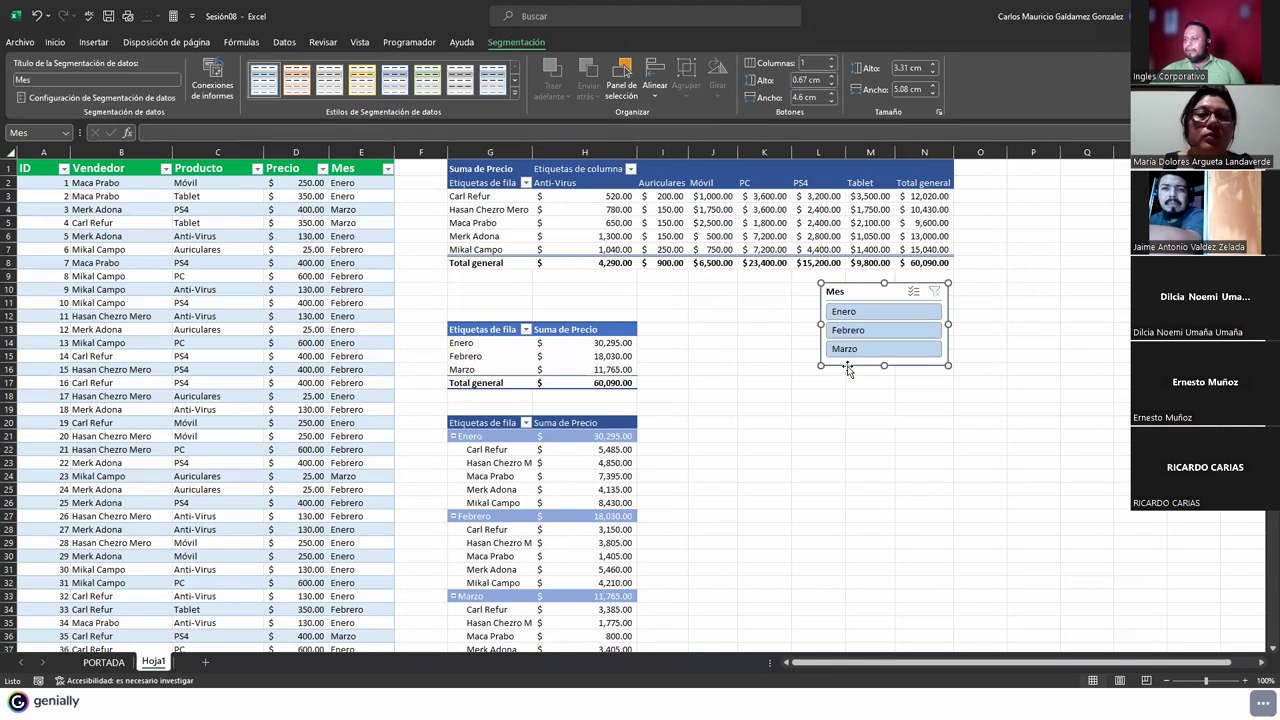
Step: Insert a Producto slicer for the second pivot table, placed below the Mes slicer and shortened to about 5.53 cm high
left_click(508, 367)
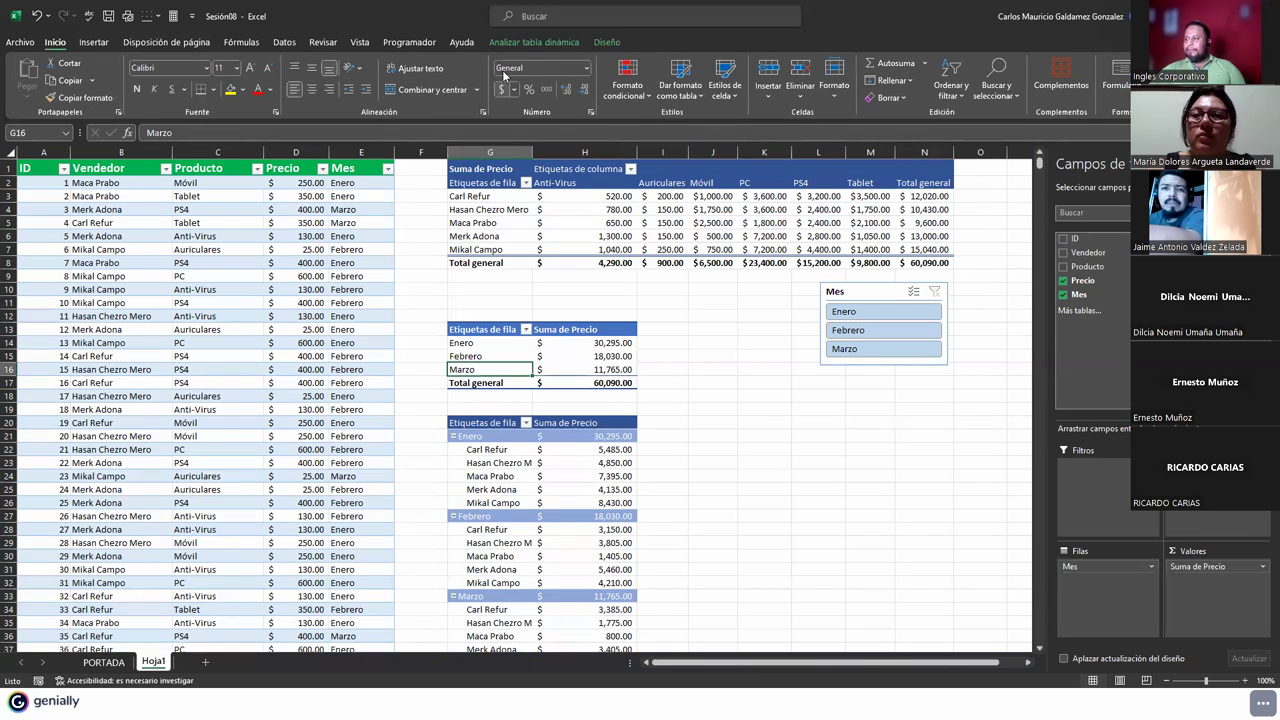
left_click(522, 45)
left_click(533, 67)
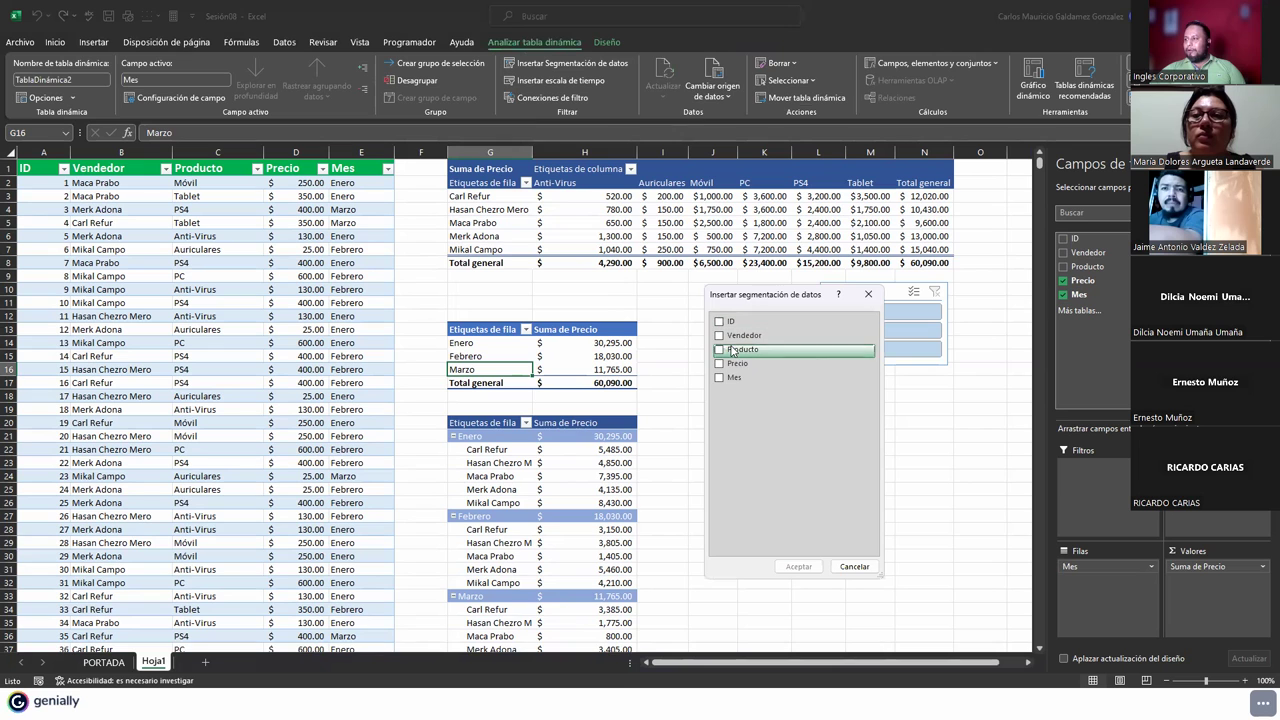
left_click(742, 350)
left_click(798, 566)
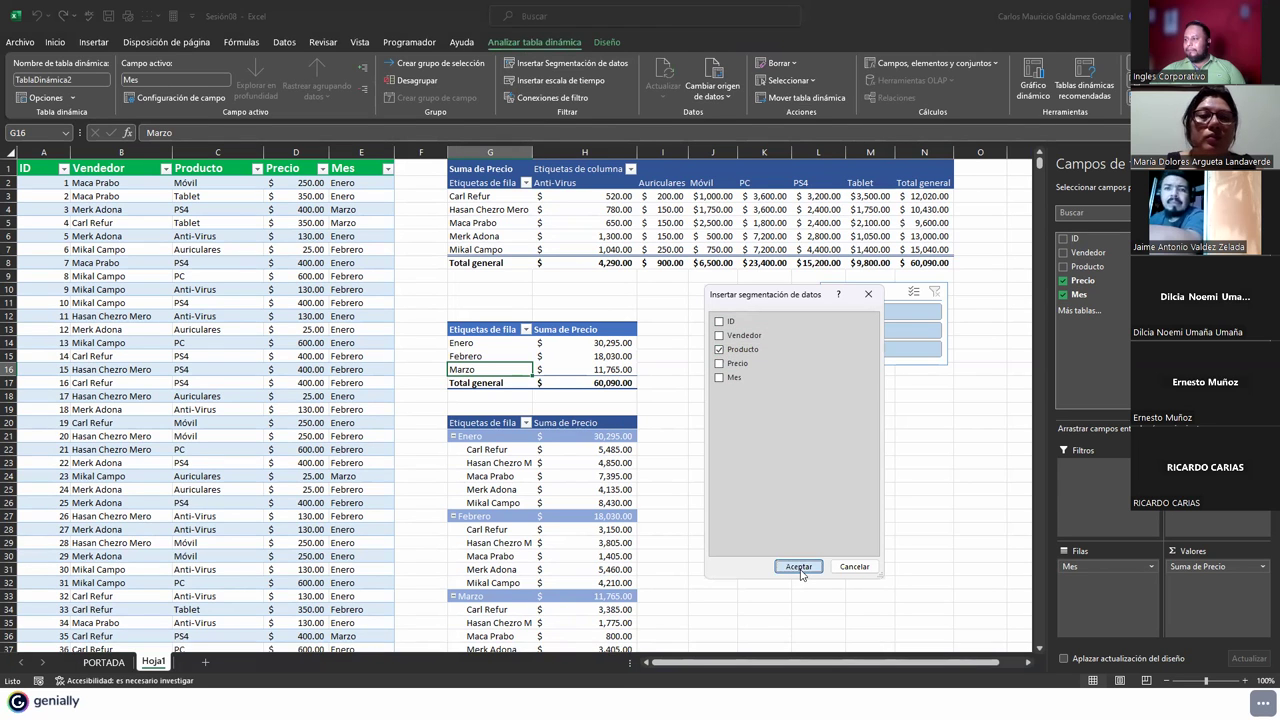
left_click_drag(596, 351, 907, 408)
left_click_drag(845, 555, 846, 516)
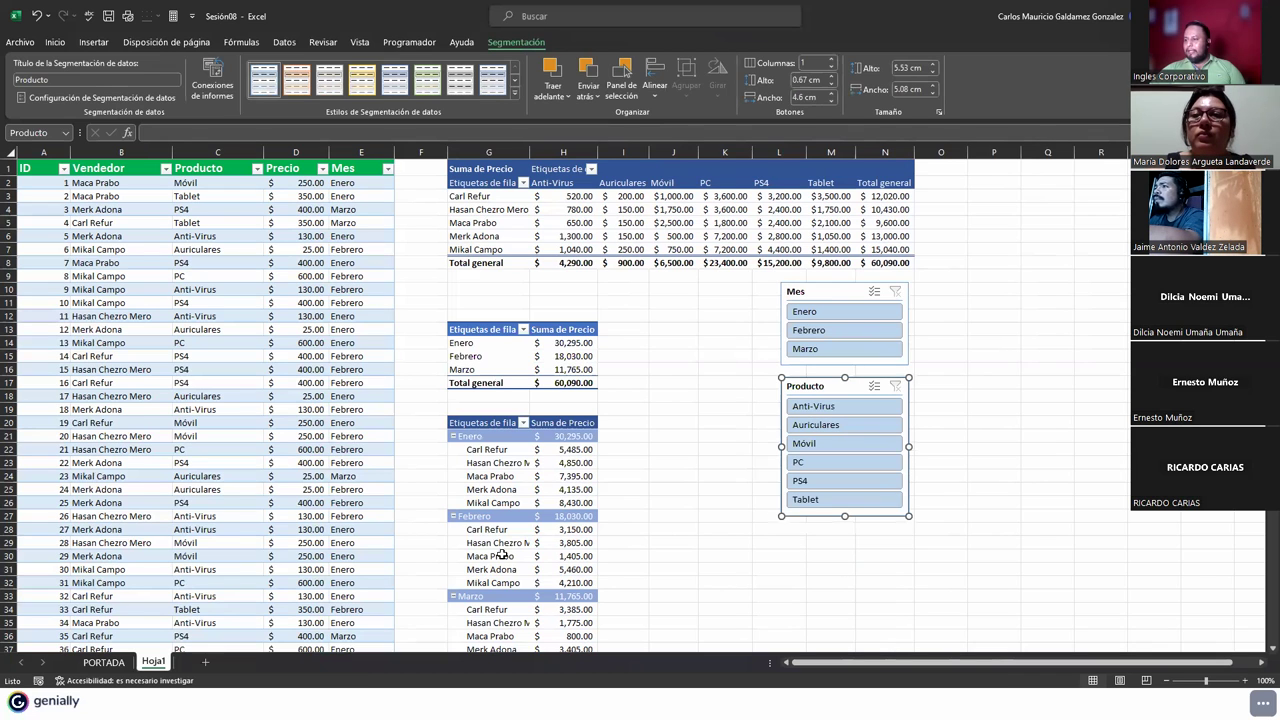
Step: Insert a Mes slicer for the third pivot table, shortened to about 3.28 cm high and placed below the Producto slicer
left_click(502, 555)
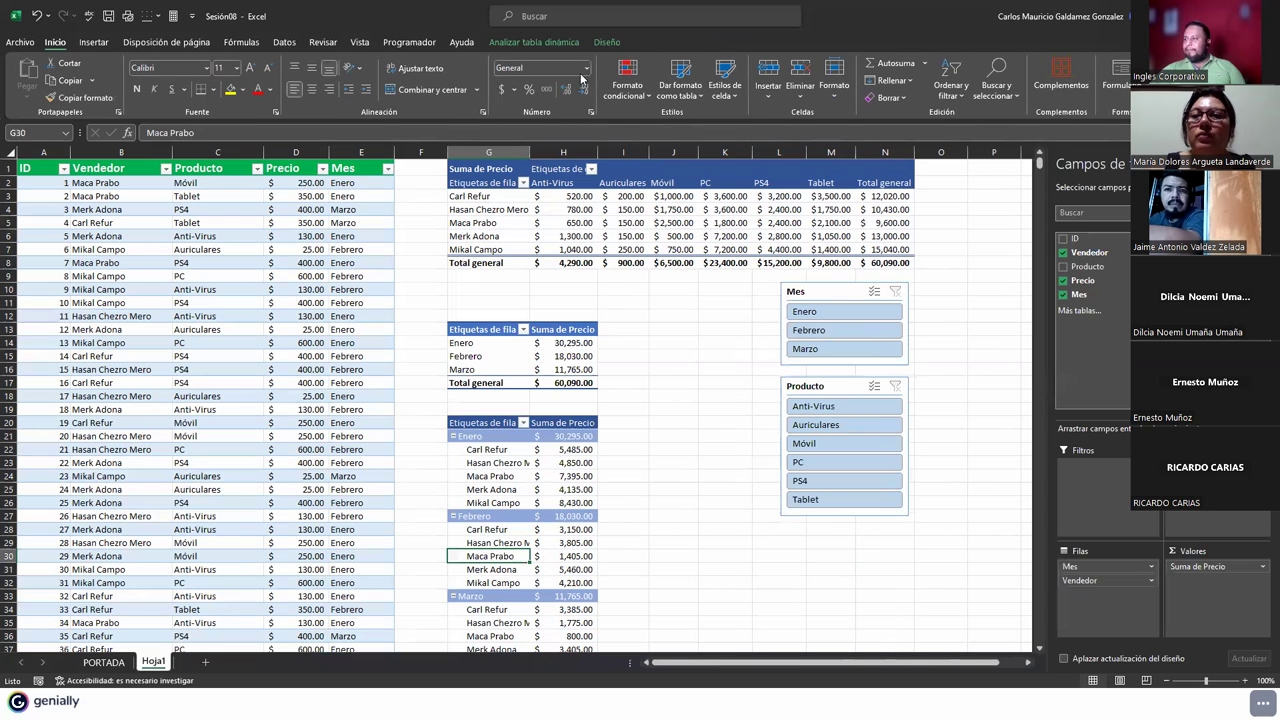
left_click(533, 42)
left_click(540, 68)
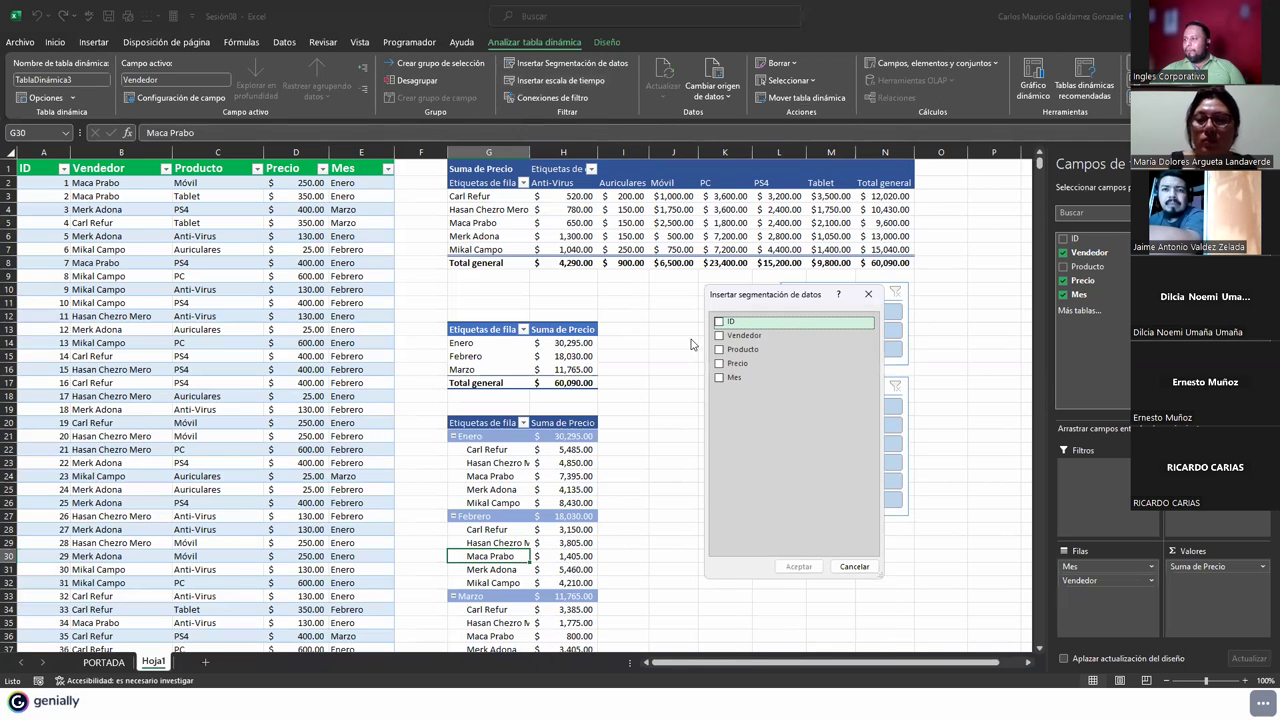
left_click(719, 336)
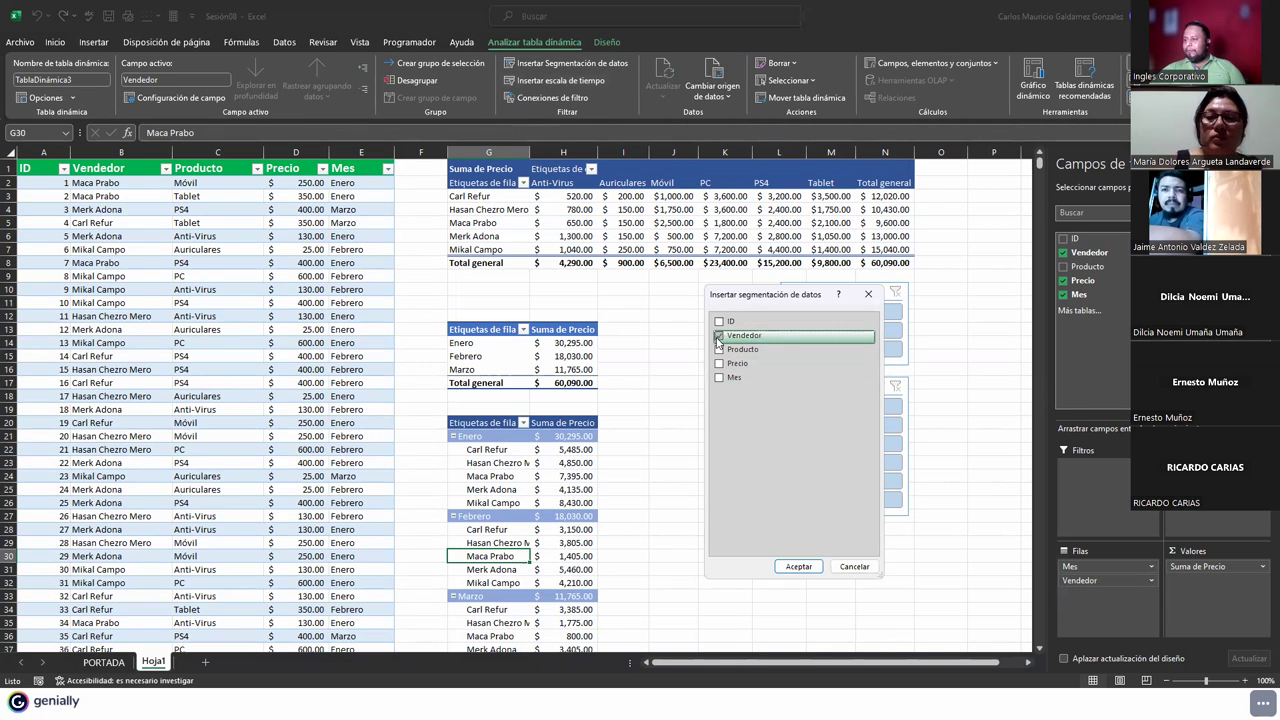
left_click(719, 337)
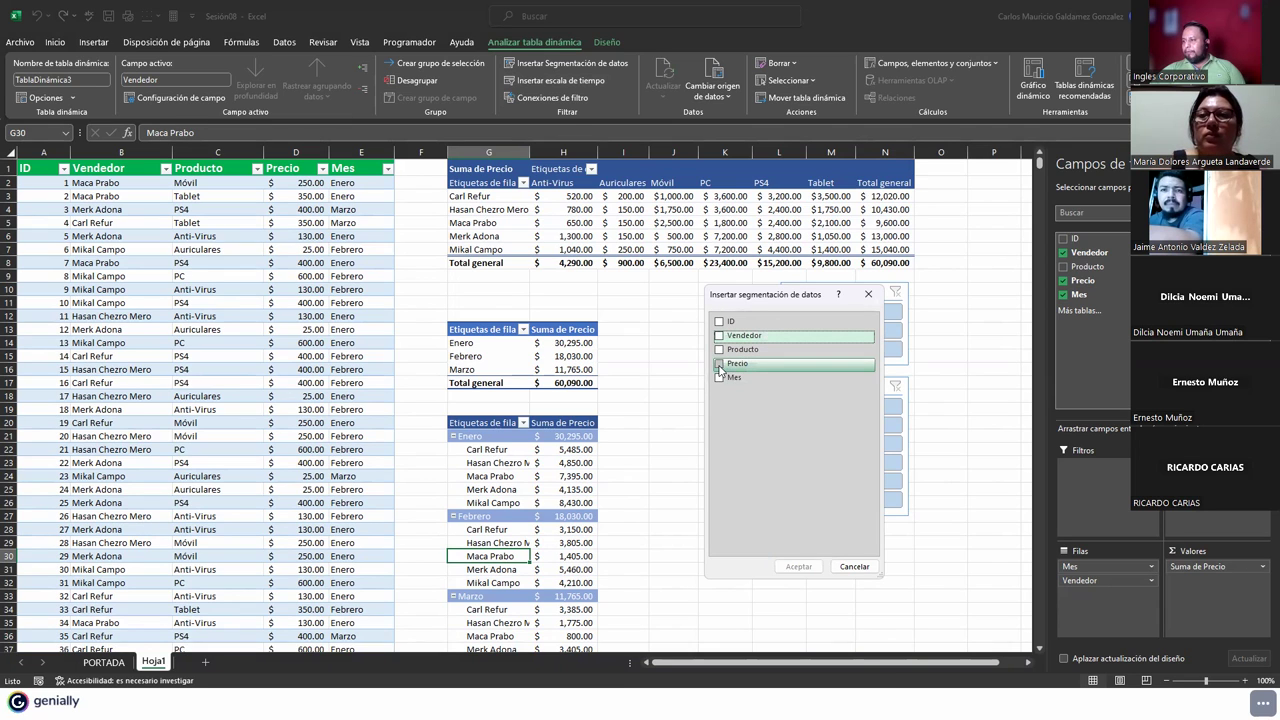
left_click(719, 378)
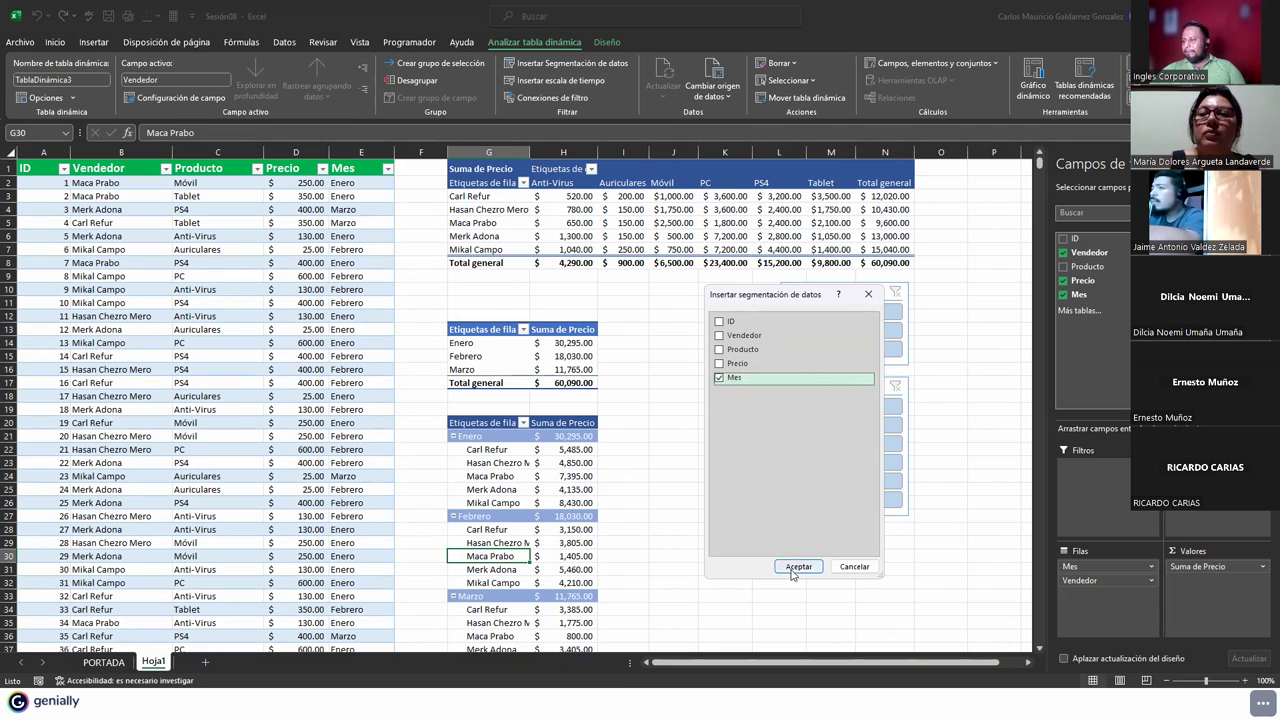
left_click(797, 566)
left_click_drag(525, 333, 843, 446)
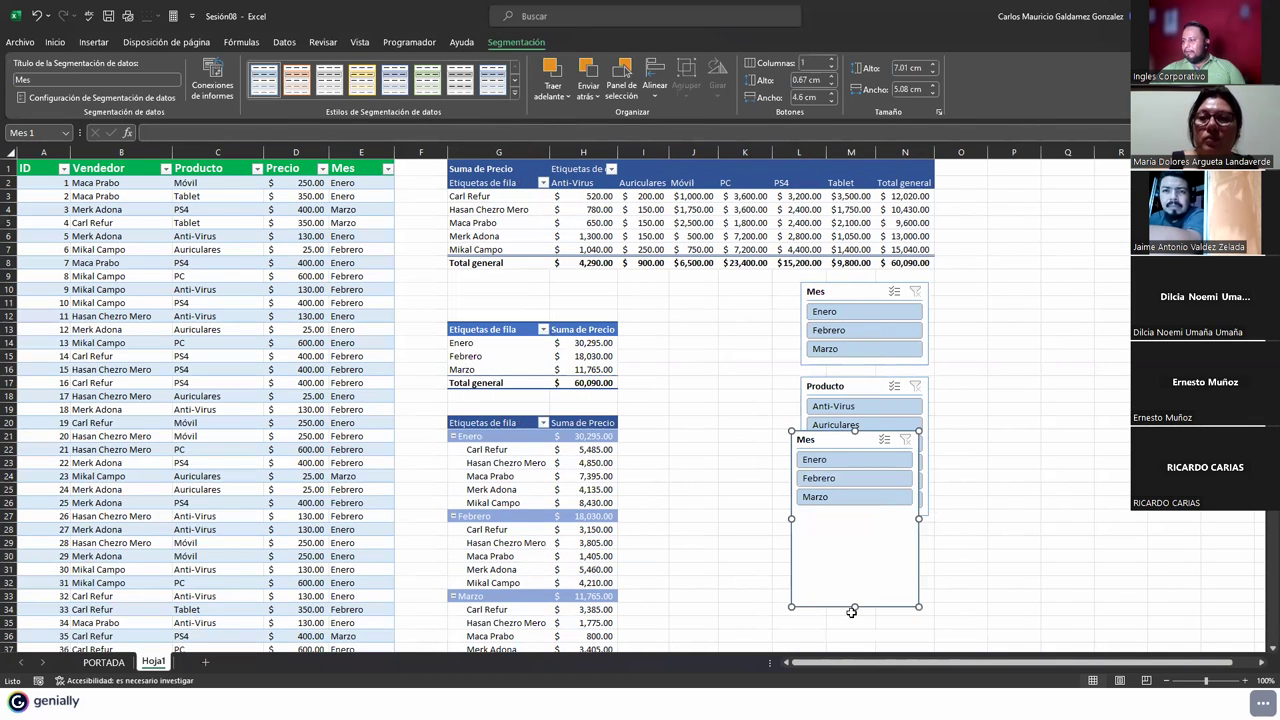
left_click_drag(854, 607, 854, 513)
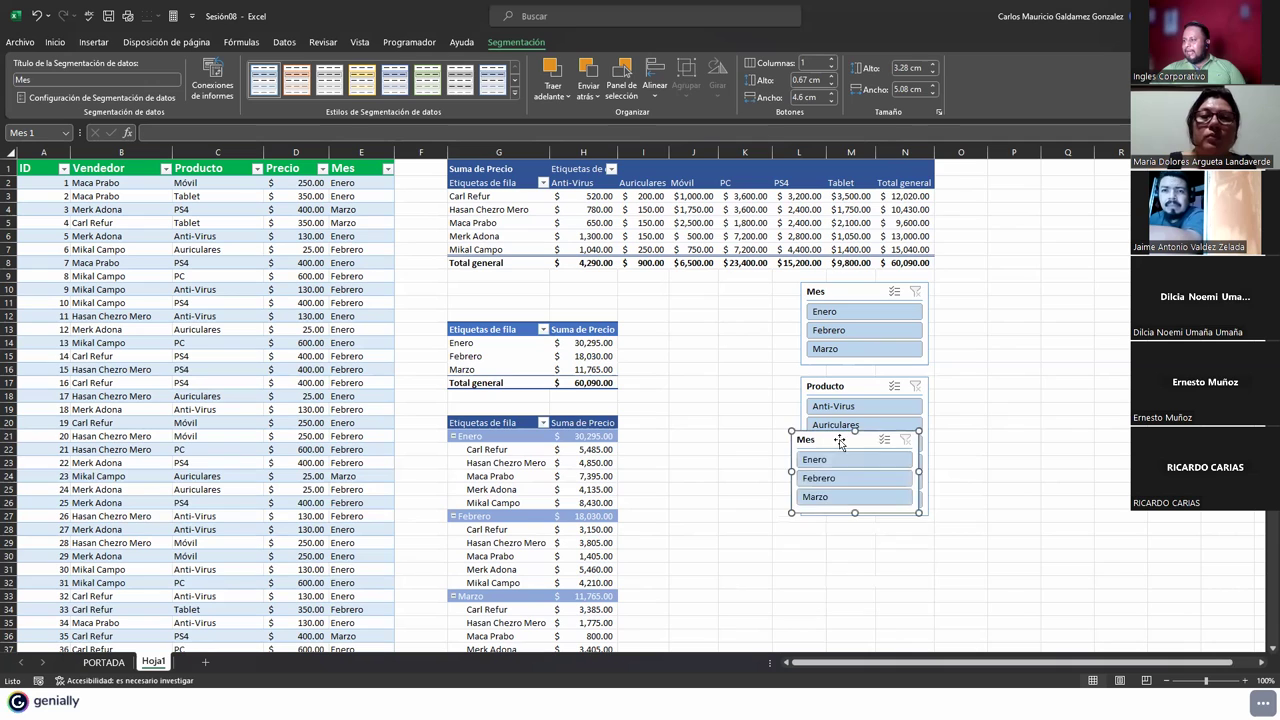
left_click_drag(834, 436, 845, 535)
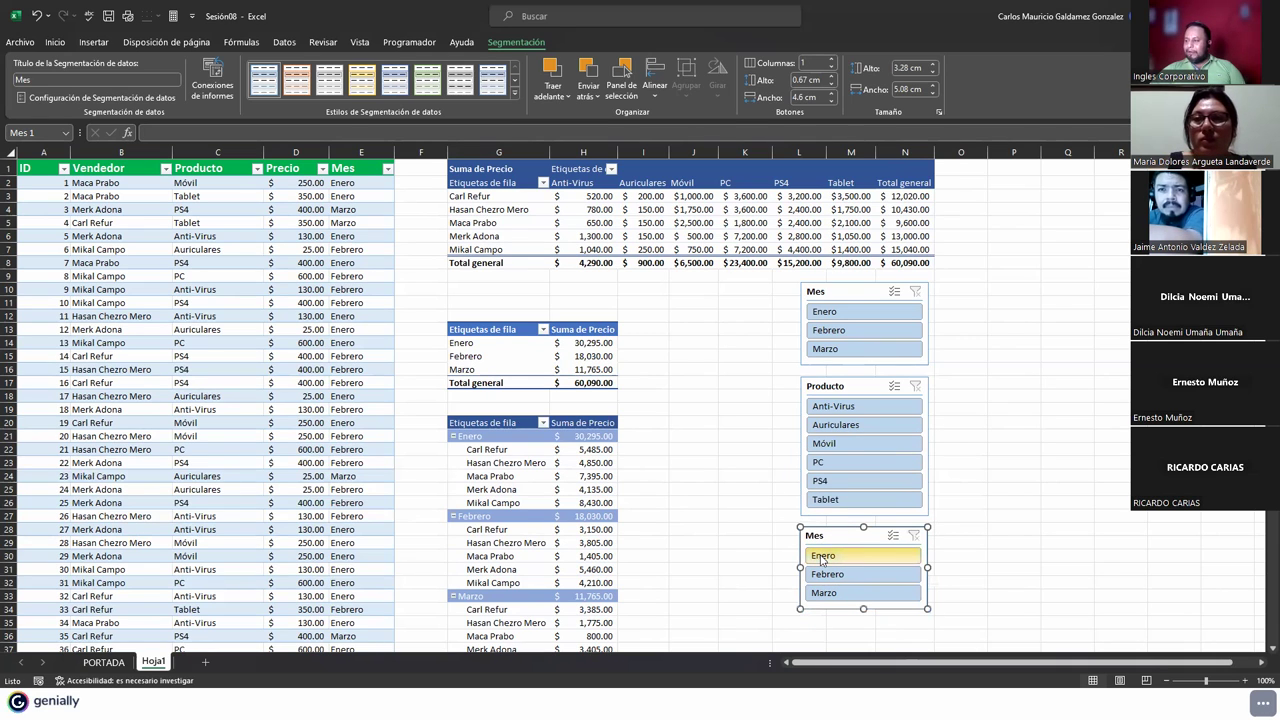
Step: Use the slicers to filter the first pivot table to Enero and the second to Anti-Virus, Auriculares, Móvil and PC
left_click(845, 312)
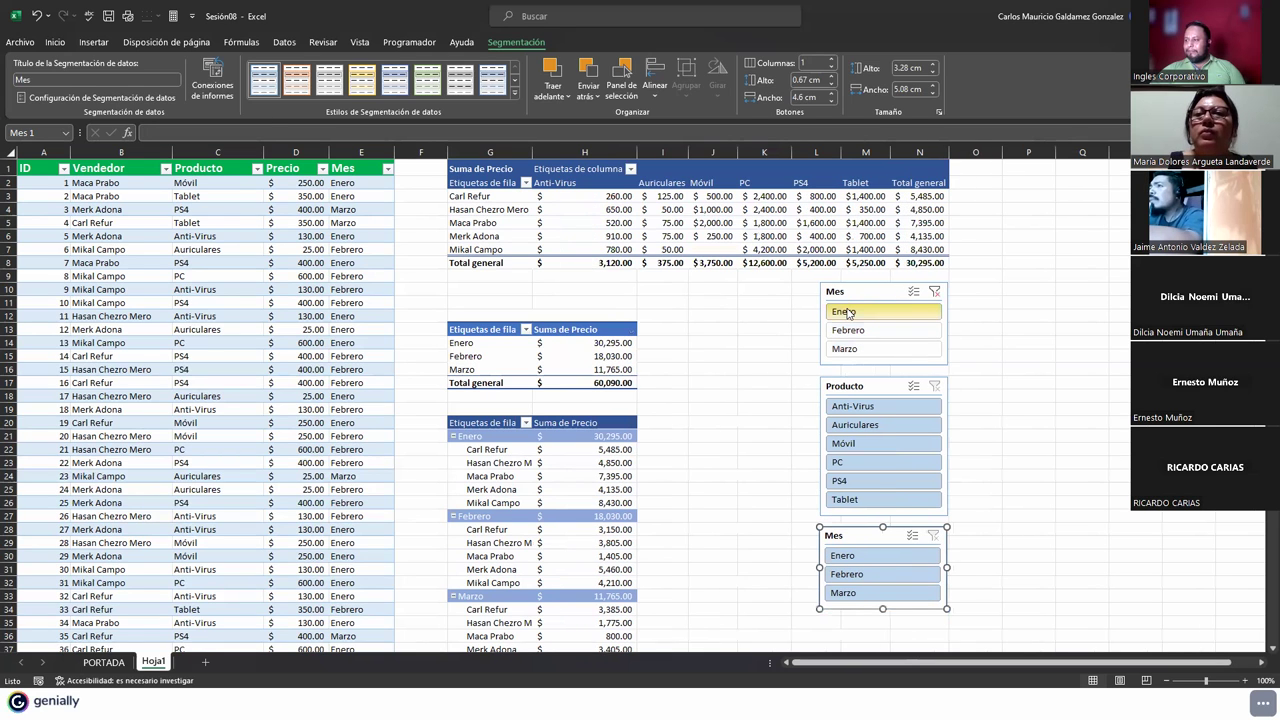
left_click(869, 408)
left_click(845, 428, "ctrl")
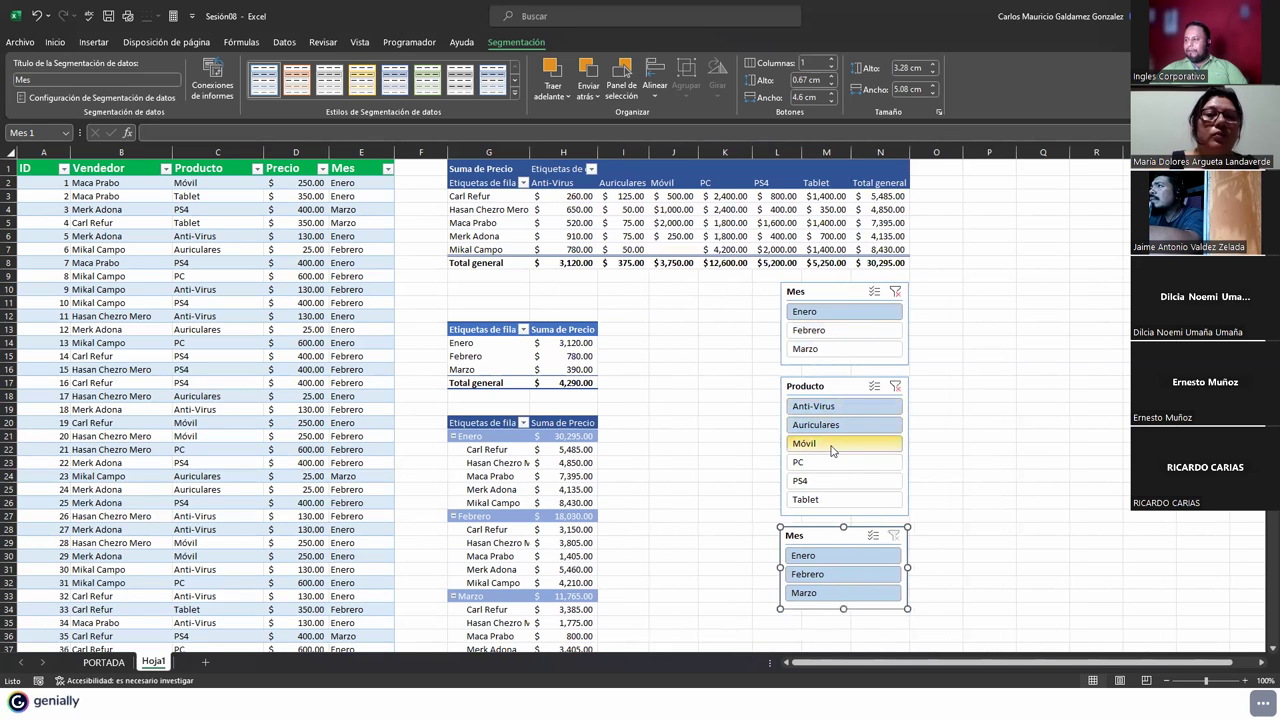
left_click(832, 446, "ctrl")
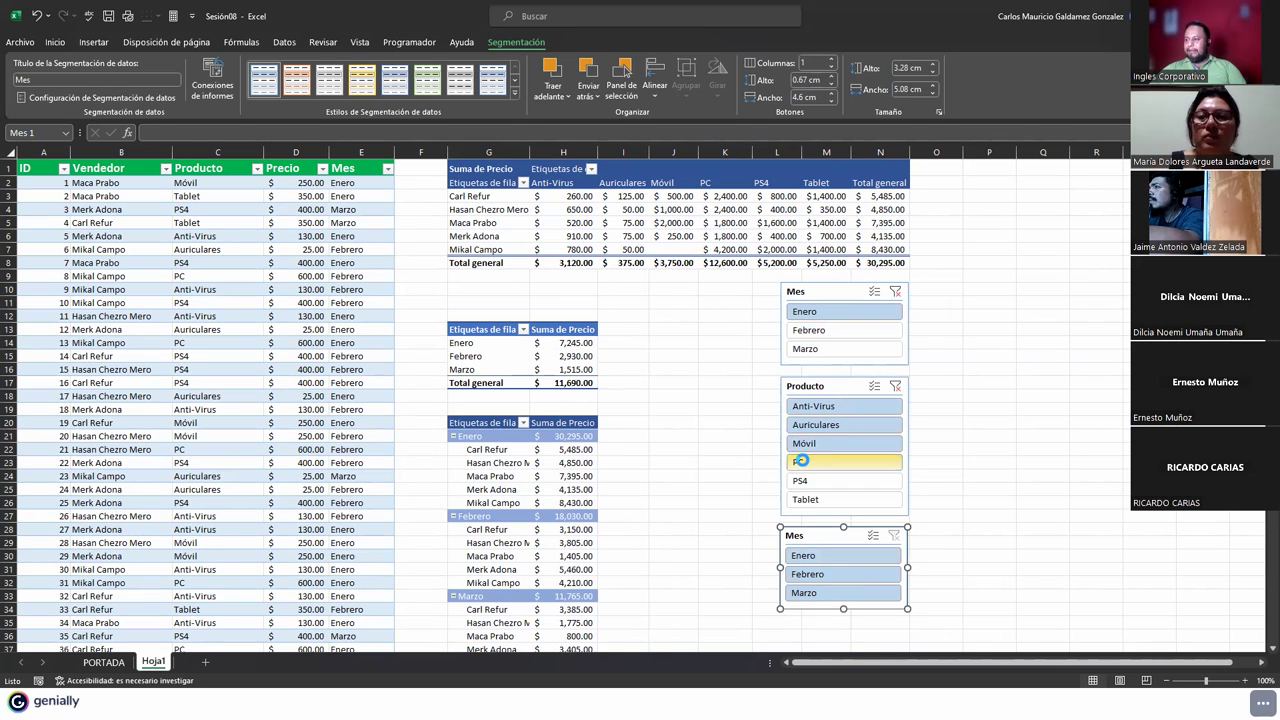
left_click(803, 463, "ctrl")
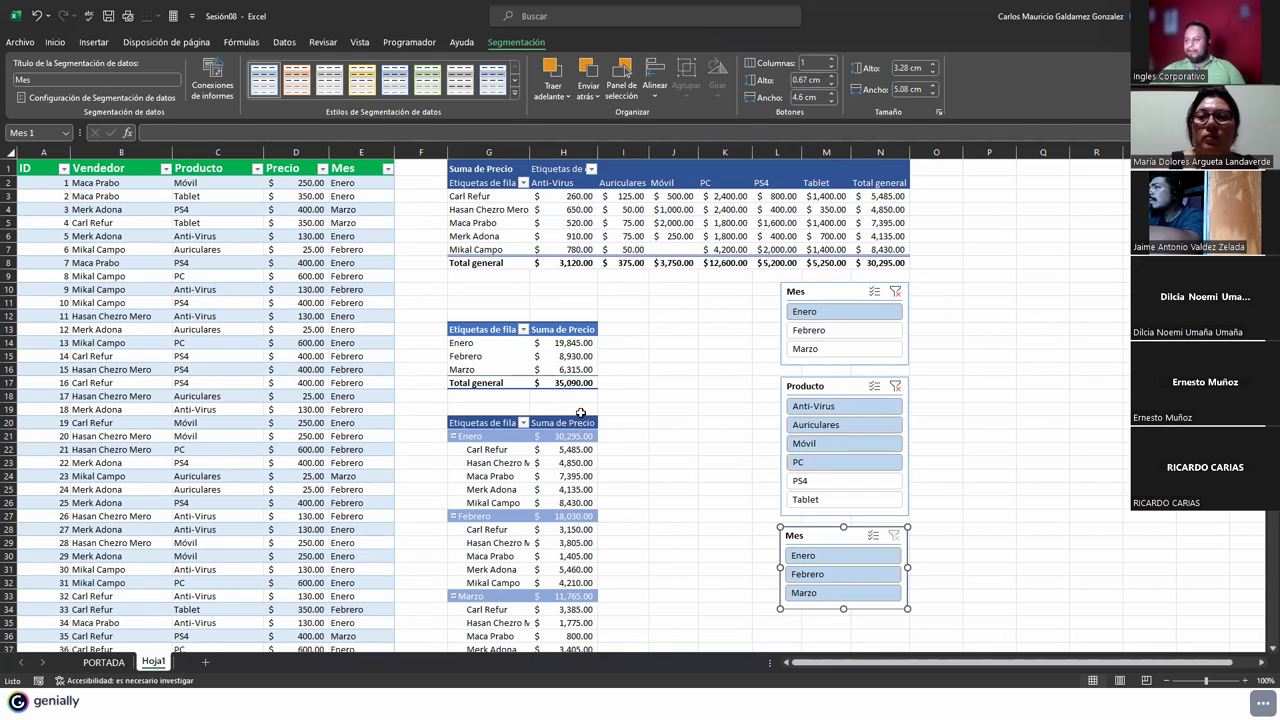
Step: Filter the third pivot table to Enero with its Mes slicer and compare its grand total with the first pivot table's
left_click(840, 556)
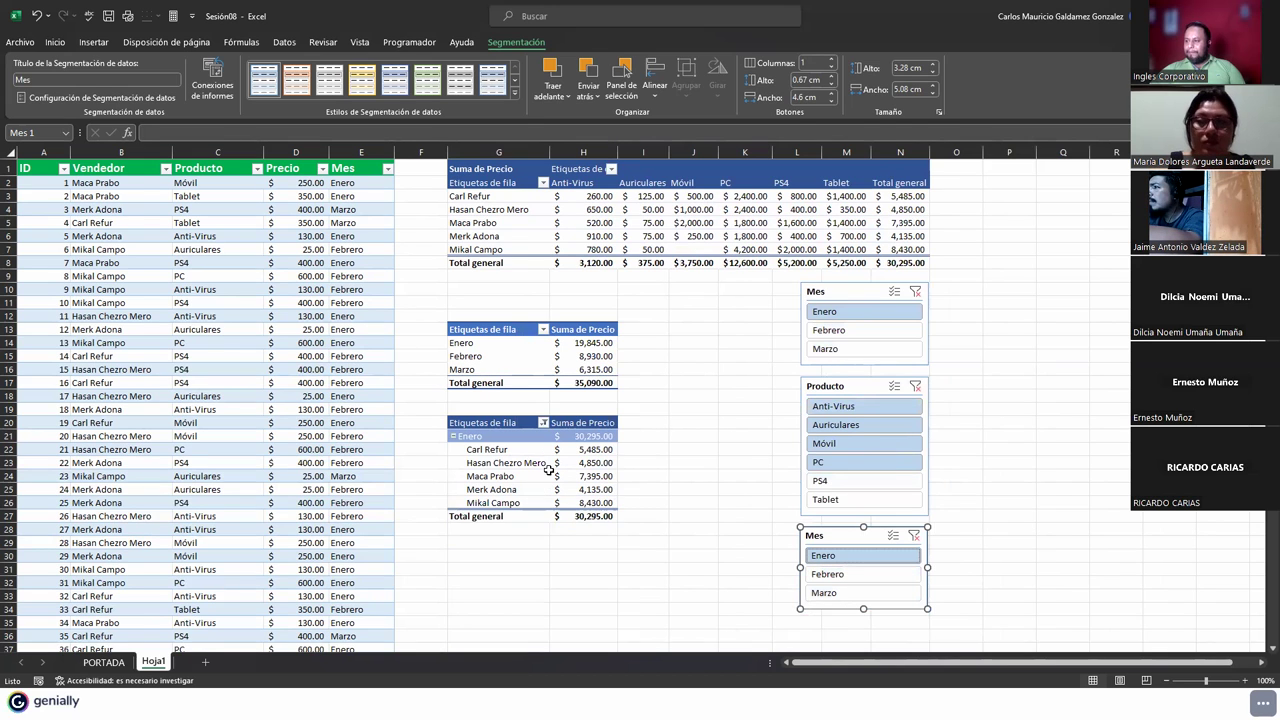
left_click(588, 522)
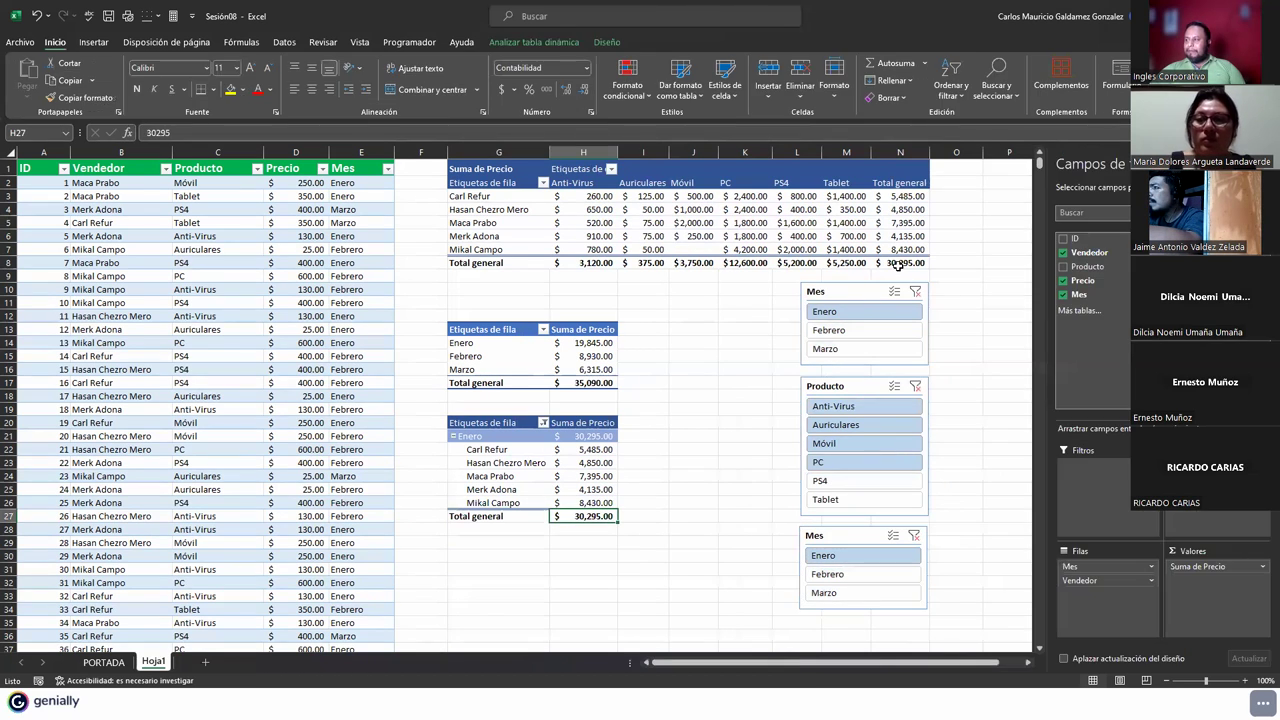
left_click(896, 264)
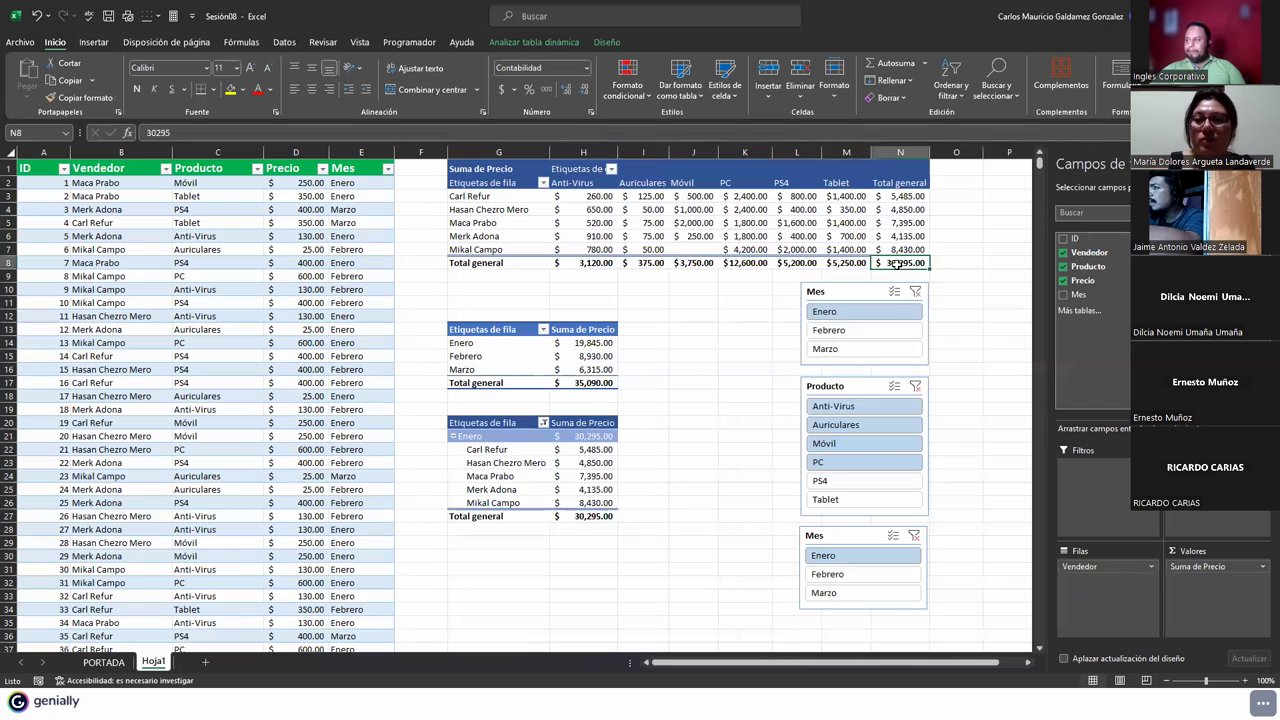
left_click(559, 517)
Step: Add Febrero to the selection in both Mes slicers, for the first and third pivot tables
left_click(843, 333, "ctrl")
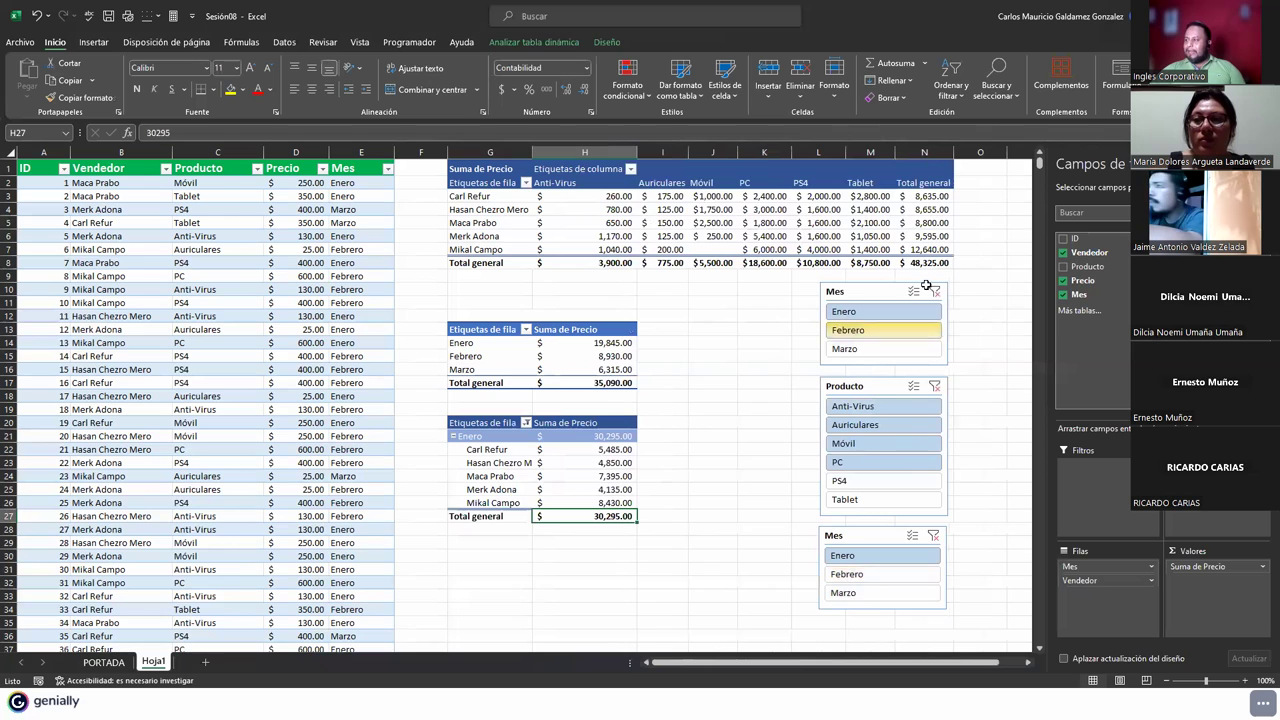
left_click(847, 576, "ctrl")
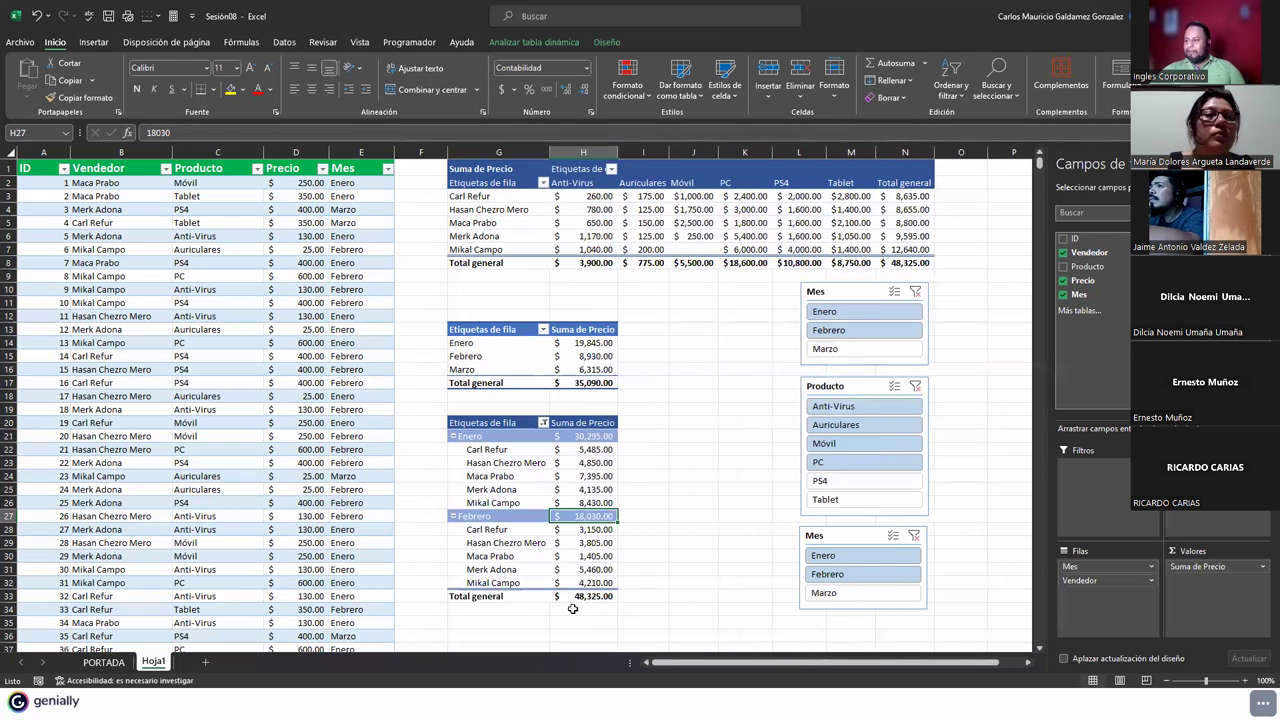
Step: Filter the first and third pivot tables to Marzo with their Mes slicers and the second to PS4 and Tablet
left_click(900, 264)
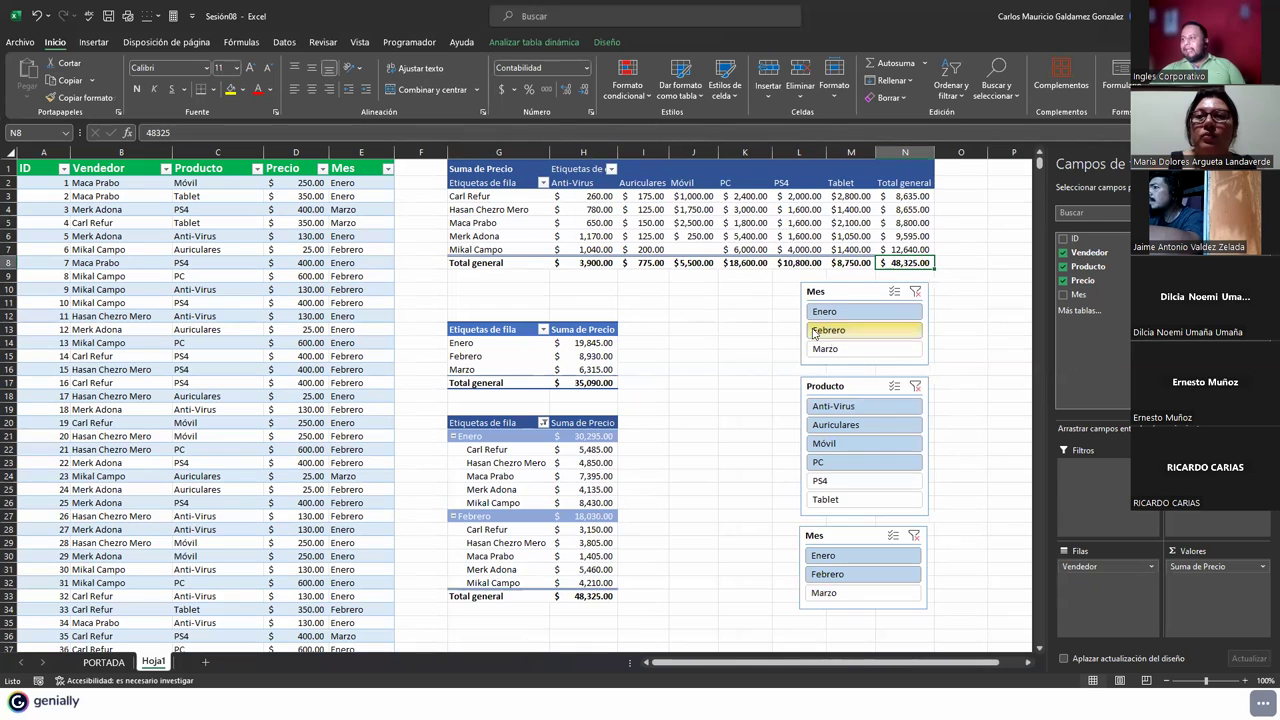
left_click(851, 349)
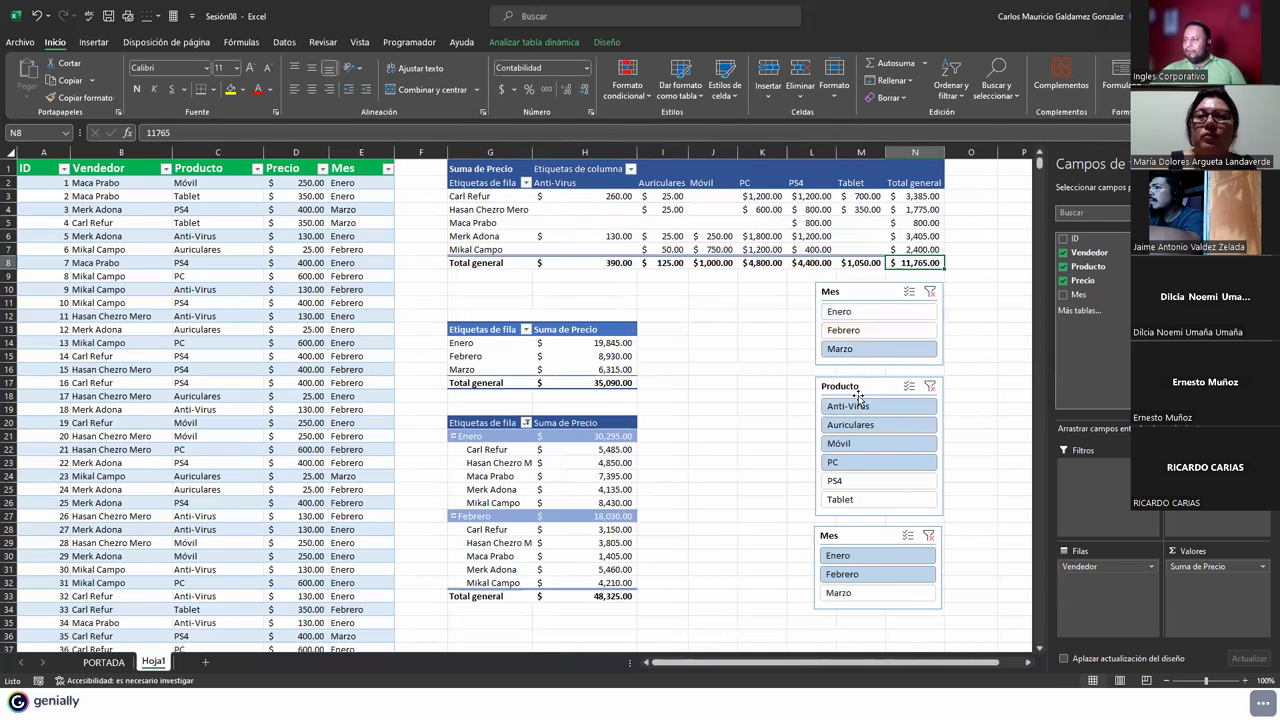
left_click(848, 500)
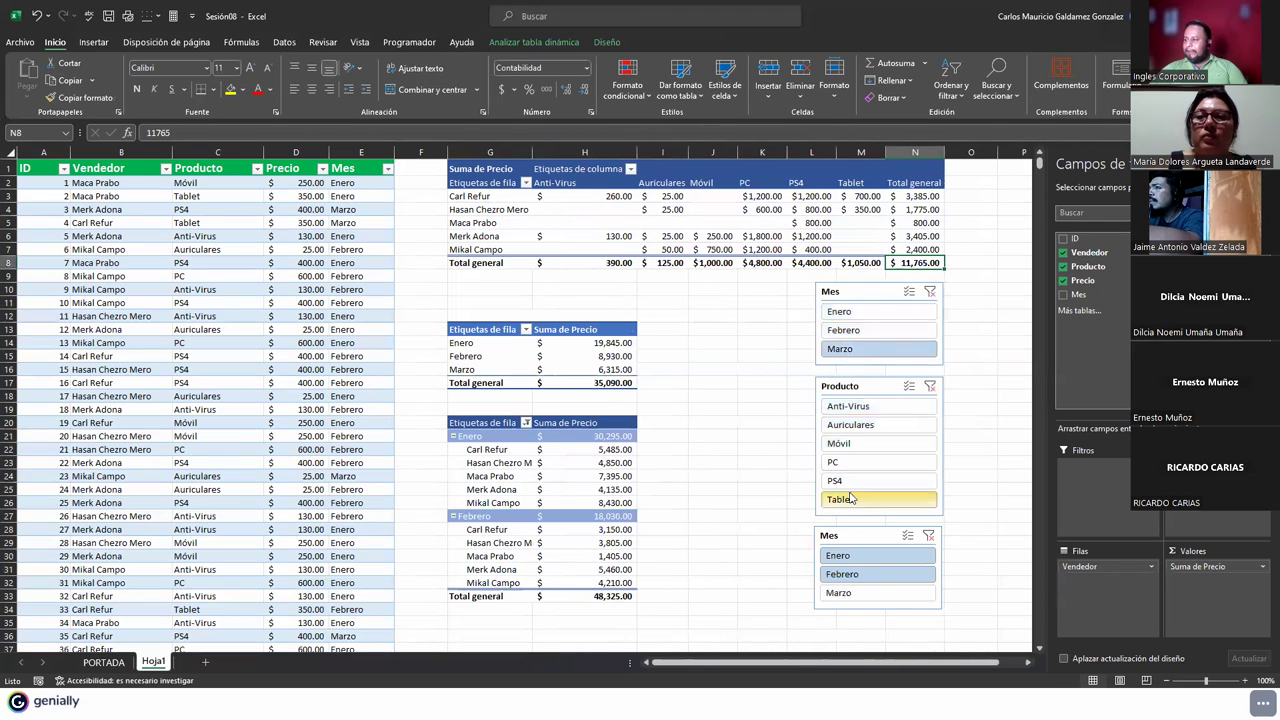
left_click(838, 593)
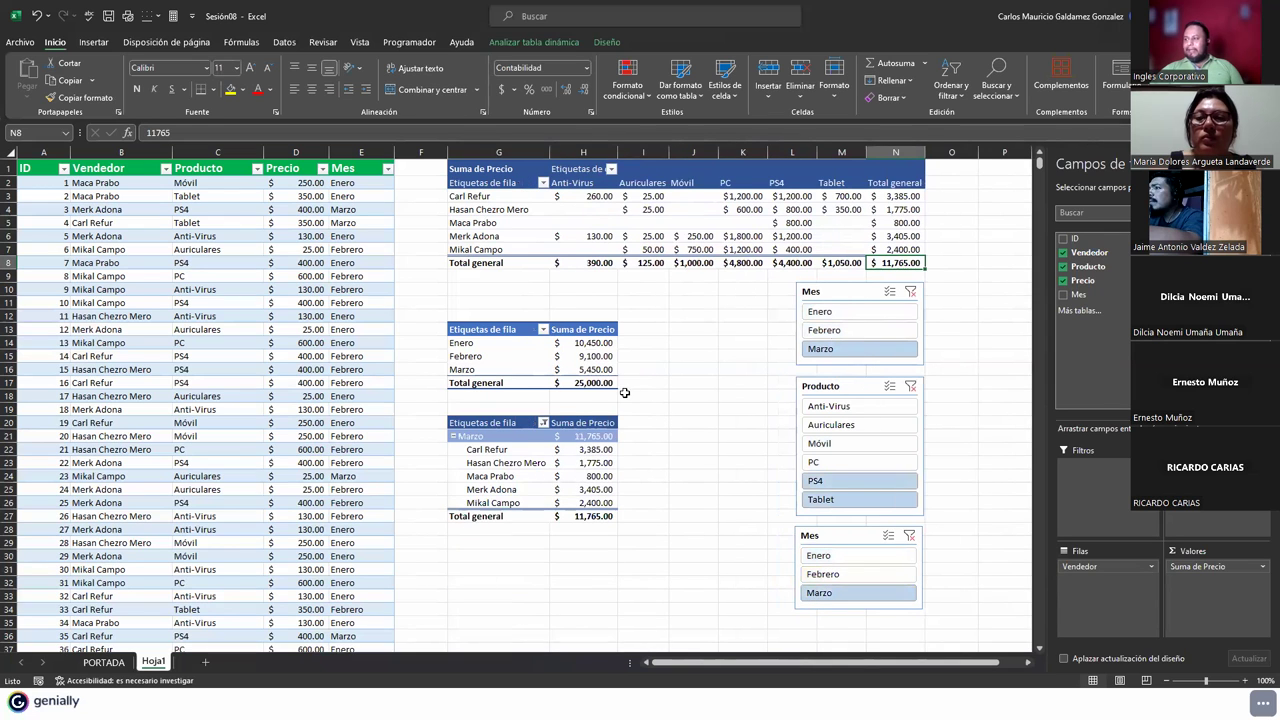
left_click(540, 45)
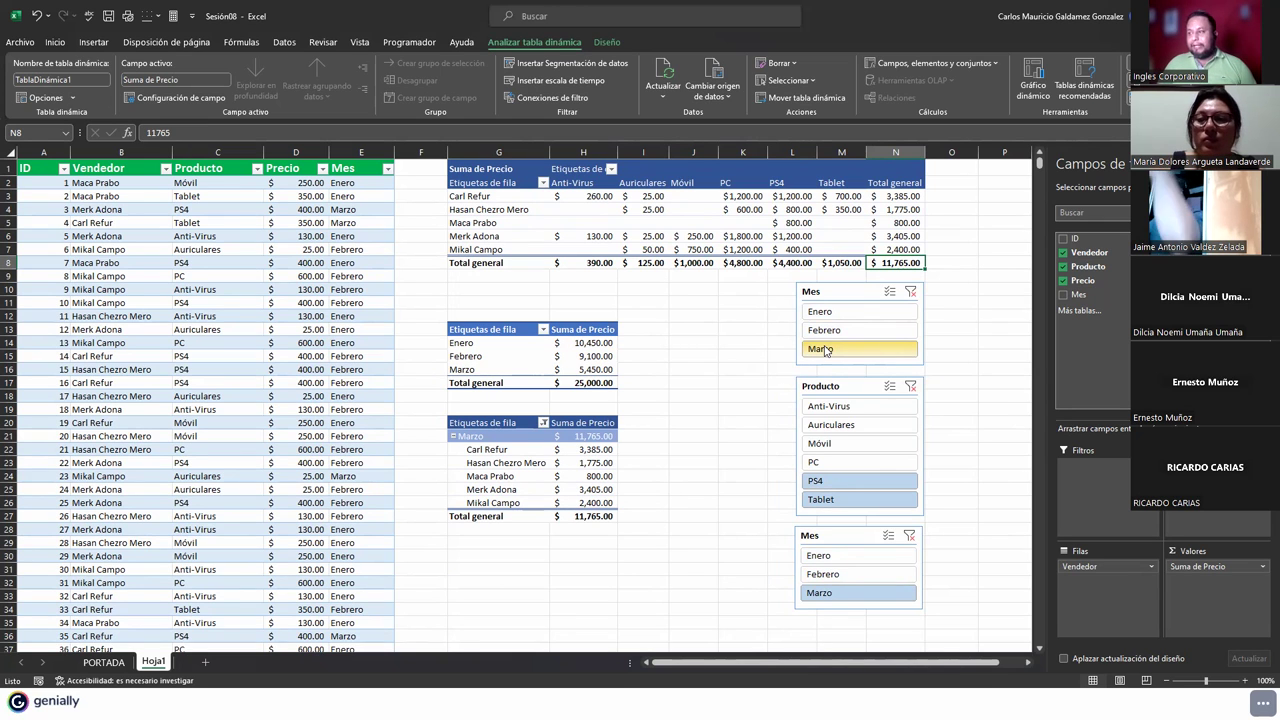
Step: Filter the first and third pivot tables to Febrero and Marzo and check the month groups in the third
left_click(597, 211)
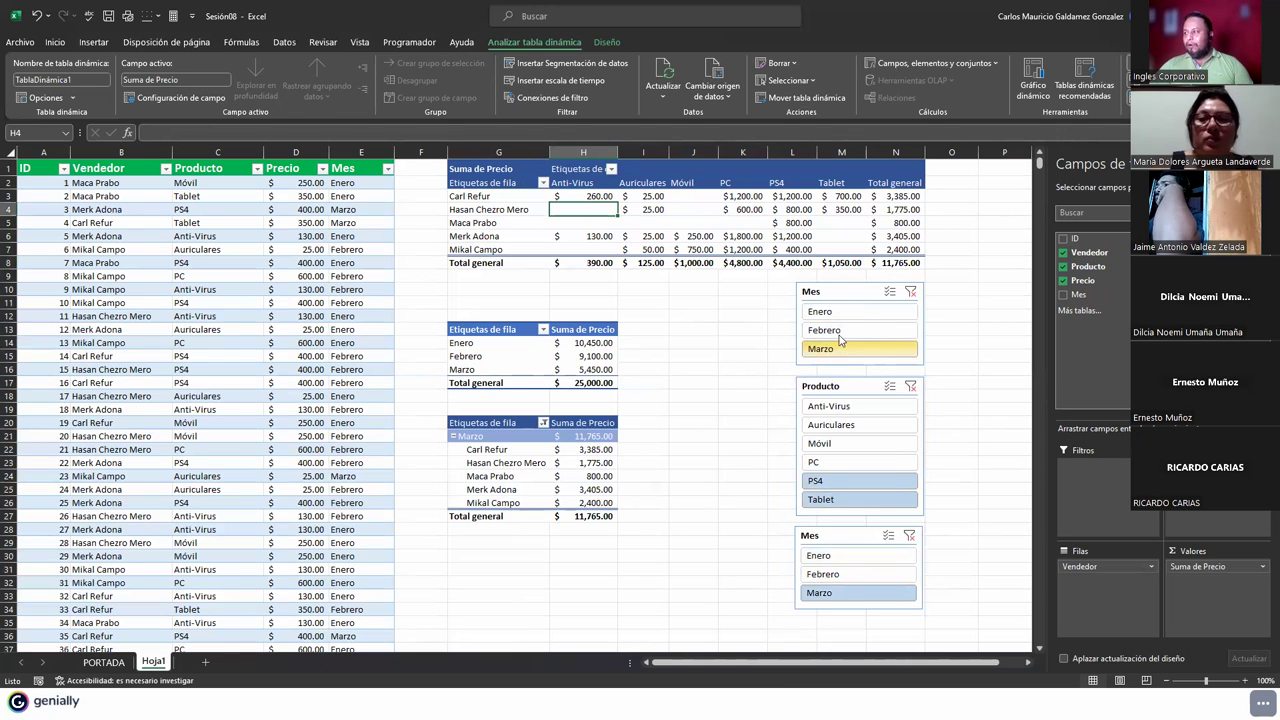
left_click_drag(838, 312, 852, 336)
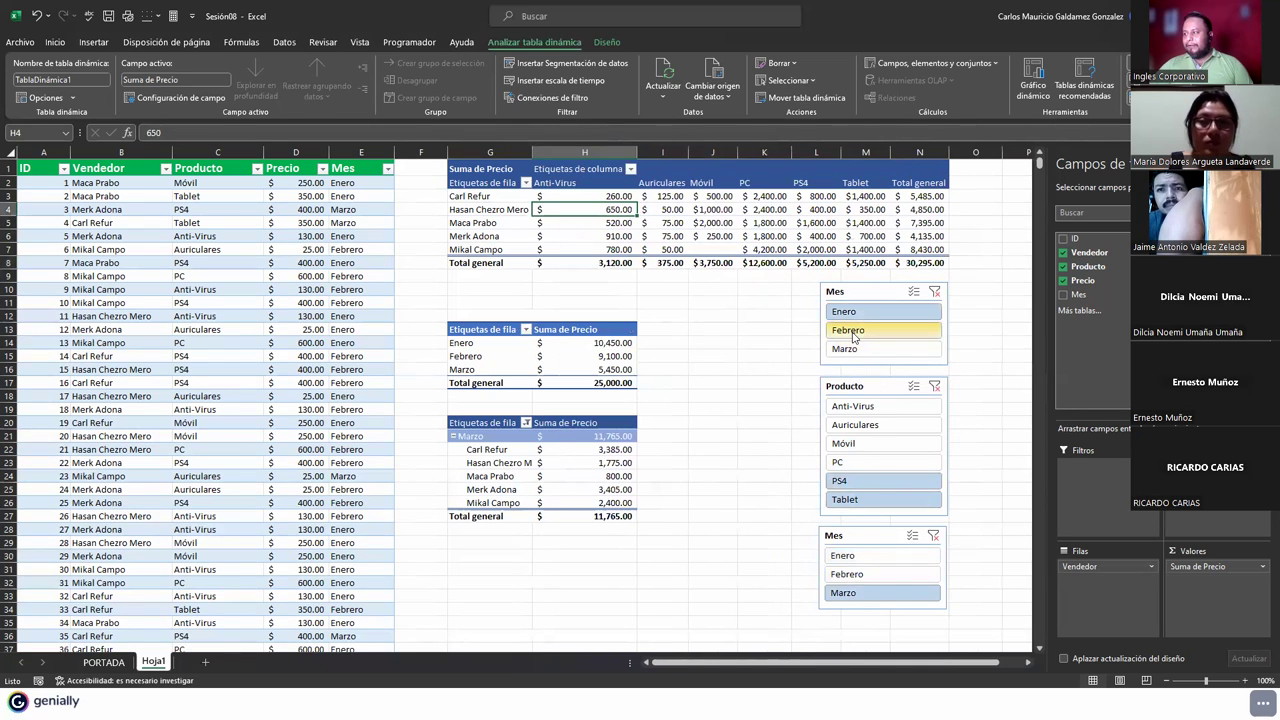
left_click(869, 340)
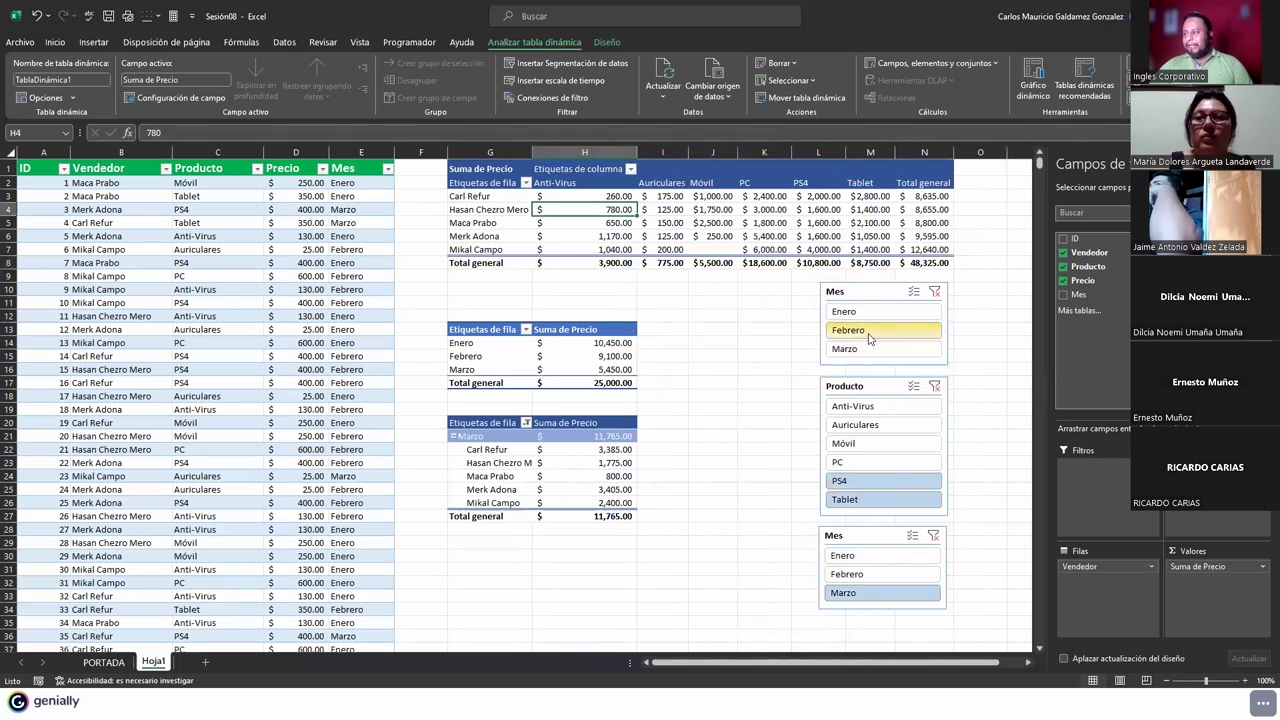
left_click(850, 352, "ctrl")
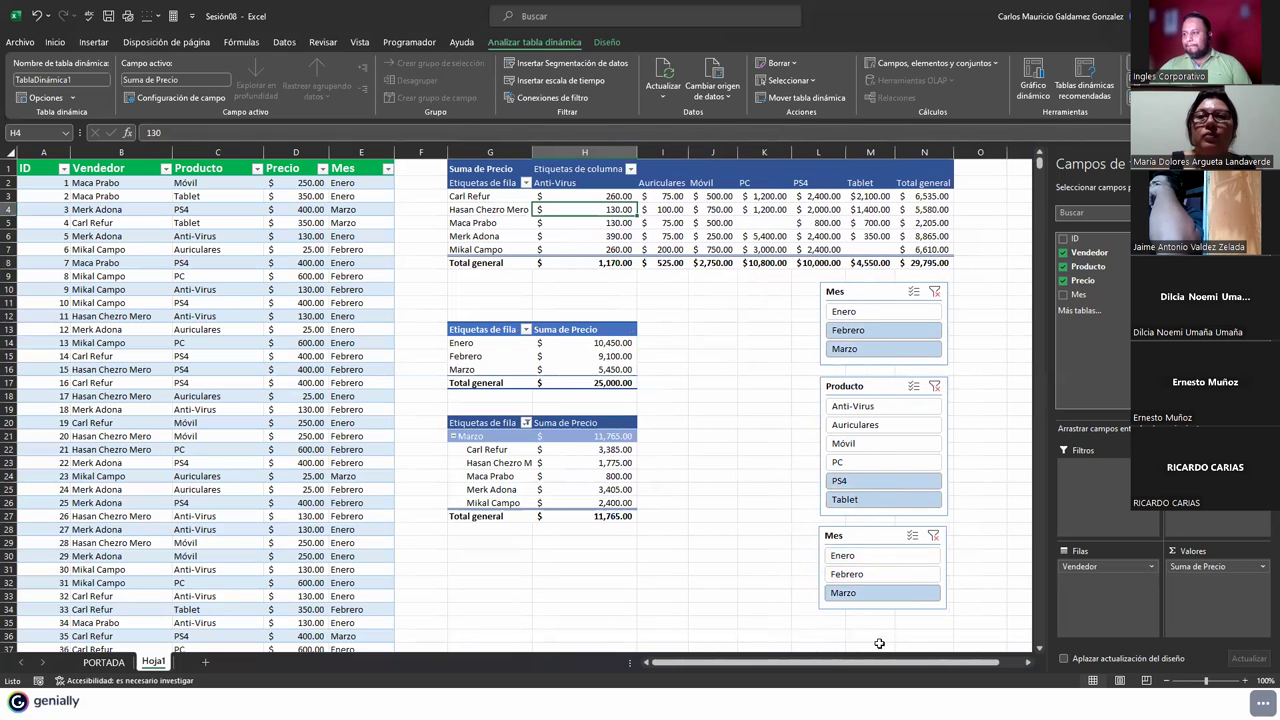
left_click(847, 576, "ctrl")
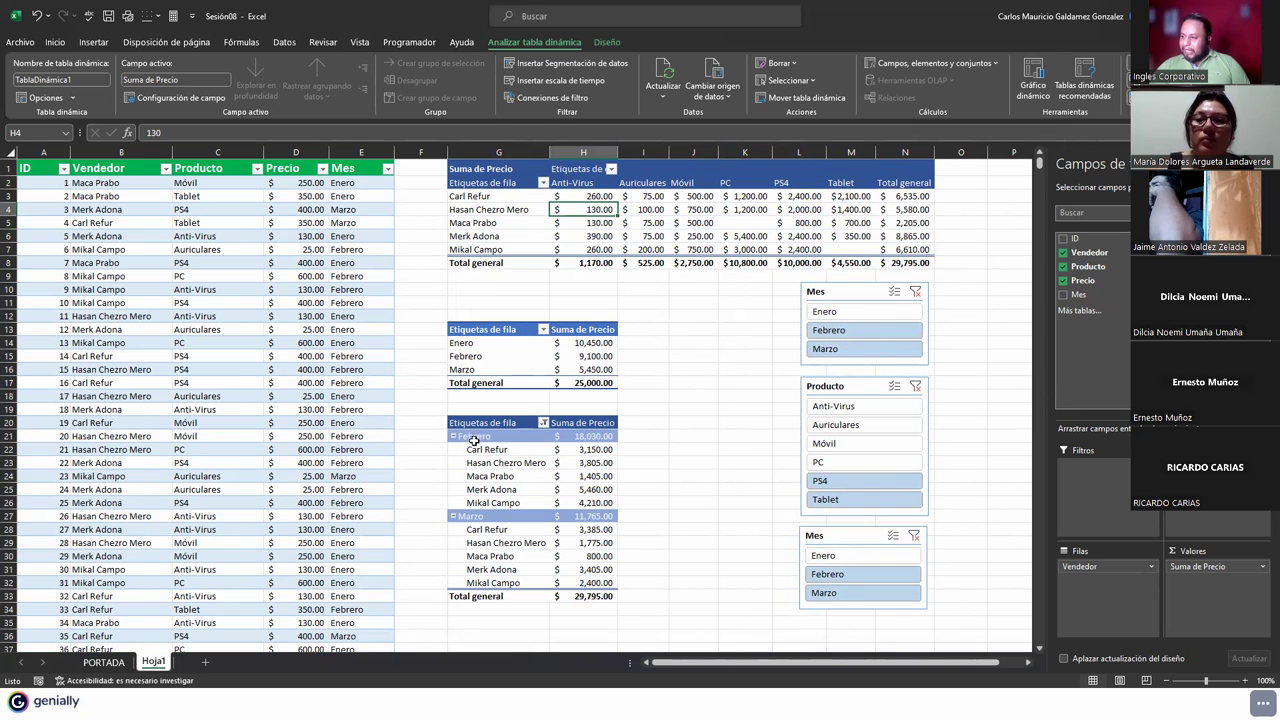
left_click(510, 476)
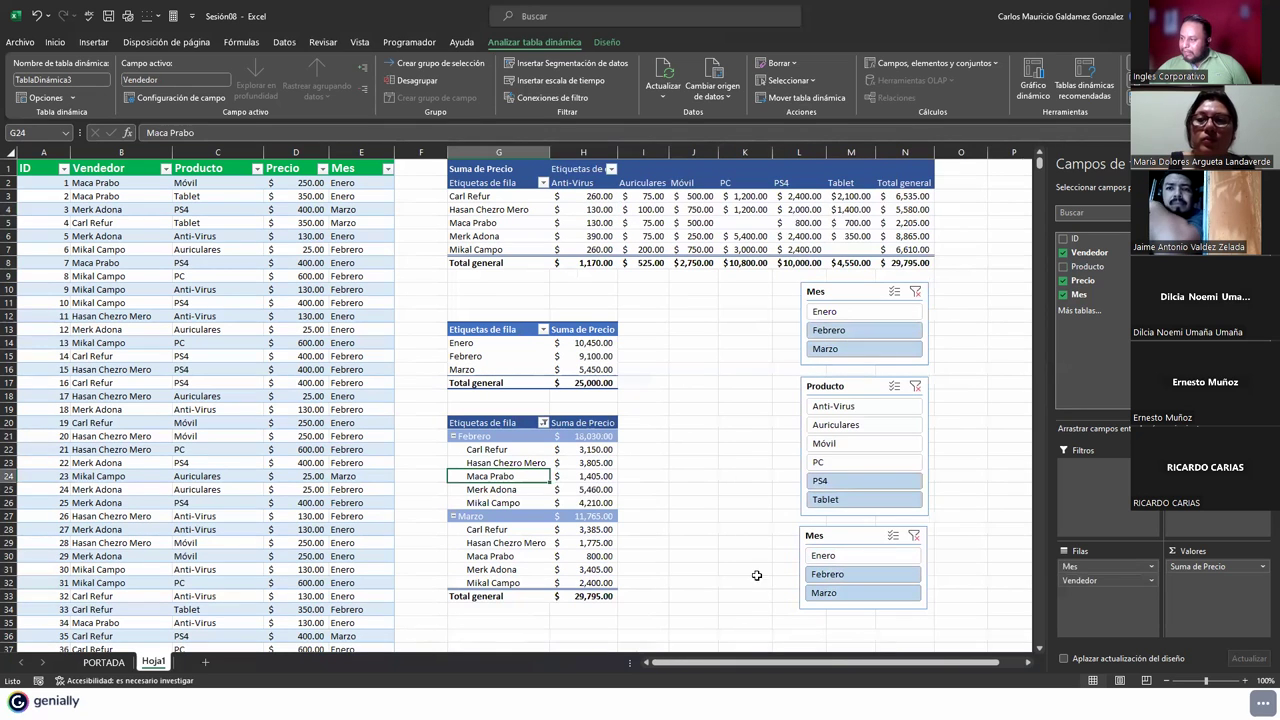
left_click(474, 436)
left_click(504, 515)
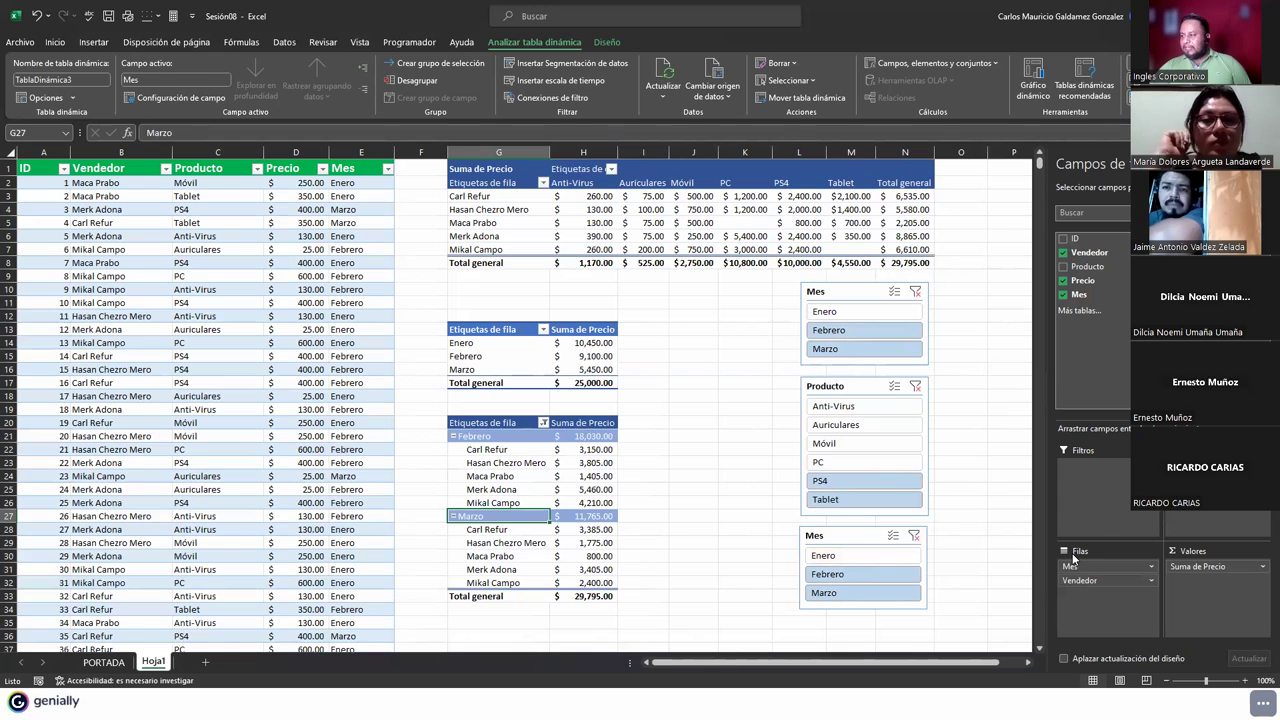
Step: Clear the filters of all three slicers, both Mes slicers and the Producto slicer
left_click(915, 535)
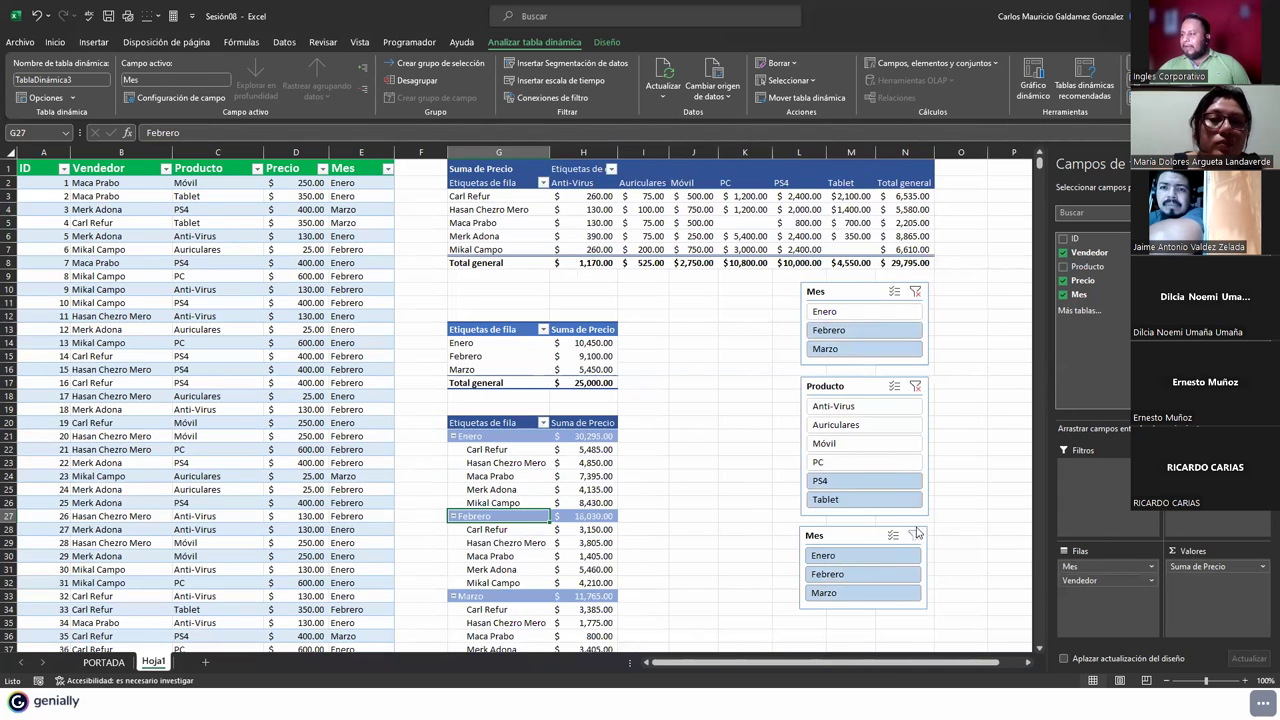
left_click(915, 386)
left_click(894, 291)
left_click(527, 345)
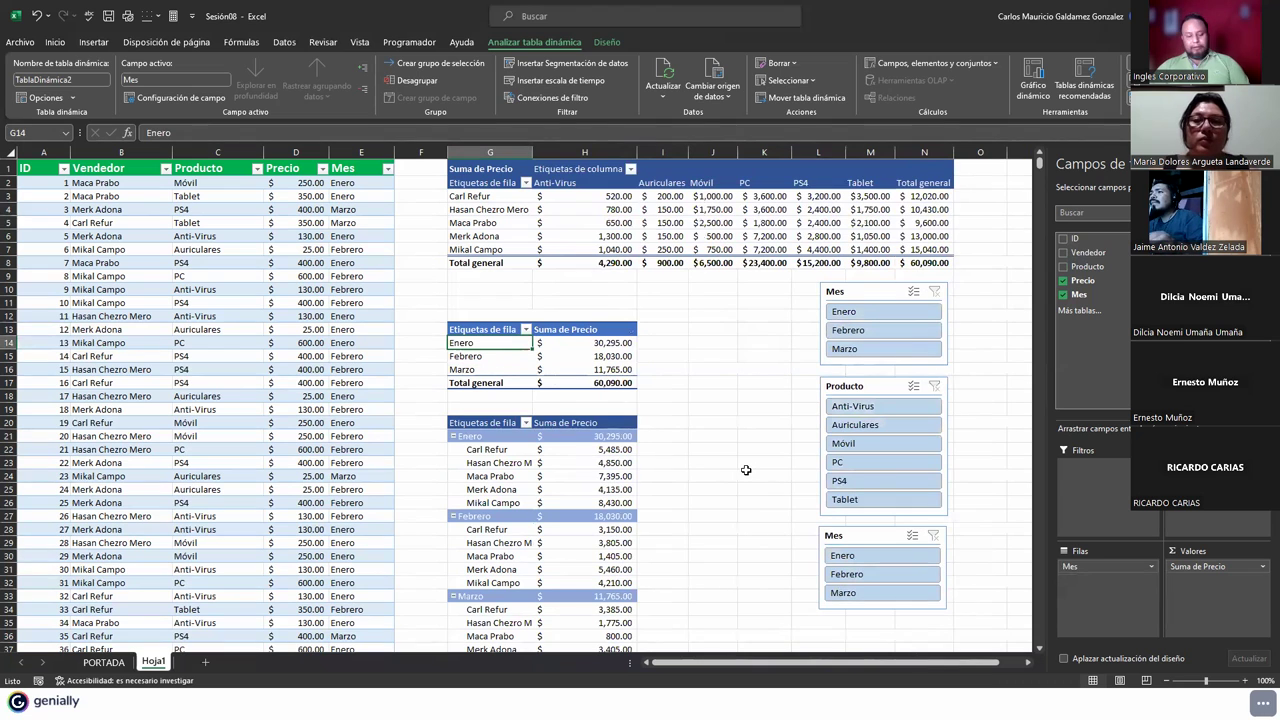
left_click(732, 421)
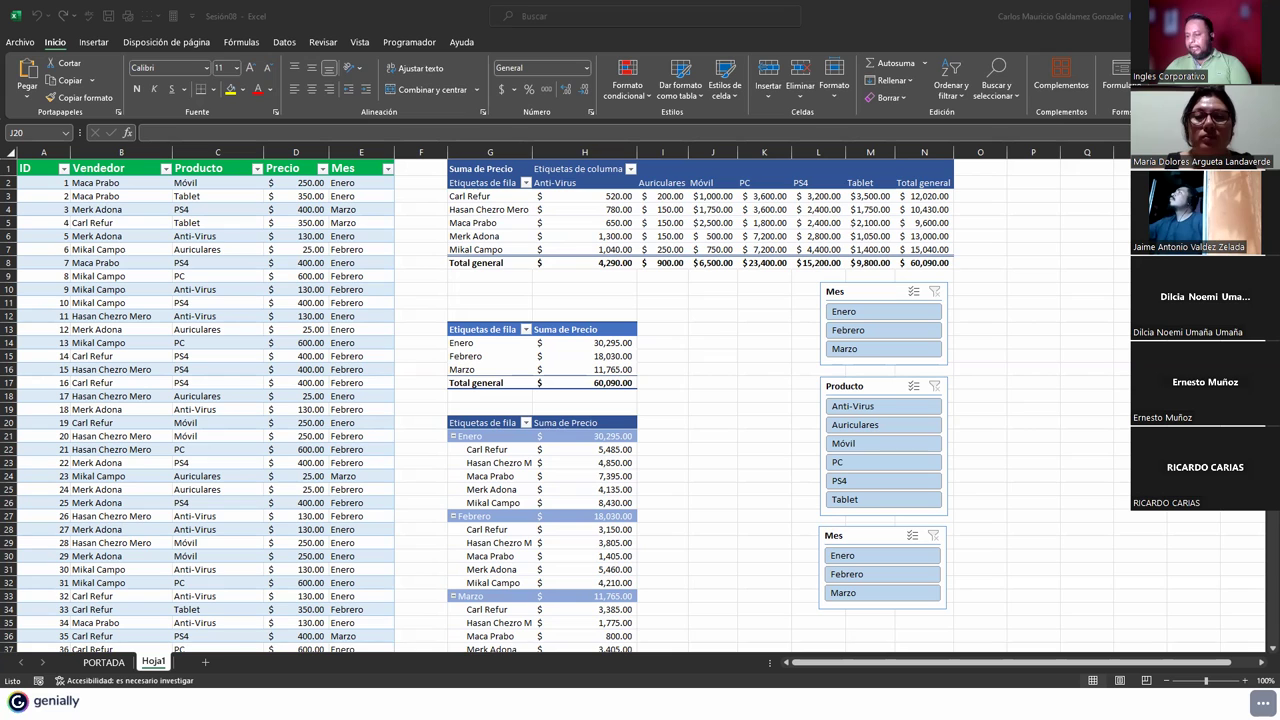
Step: Filter the first pivot table to Enero with its Mes slicer and clear that filter again
left_click(829, 232)
left_click(828, 233)
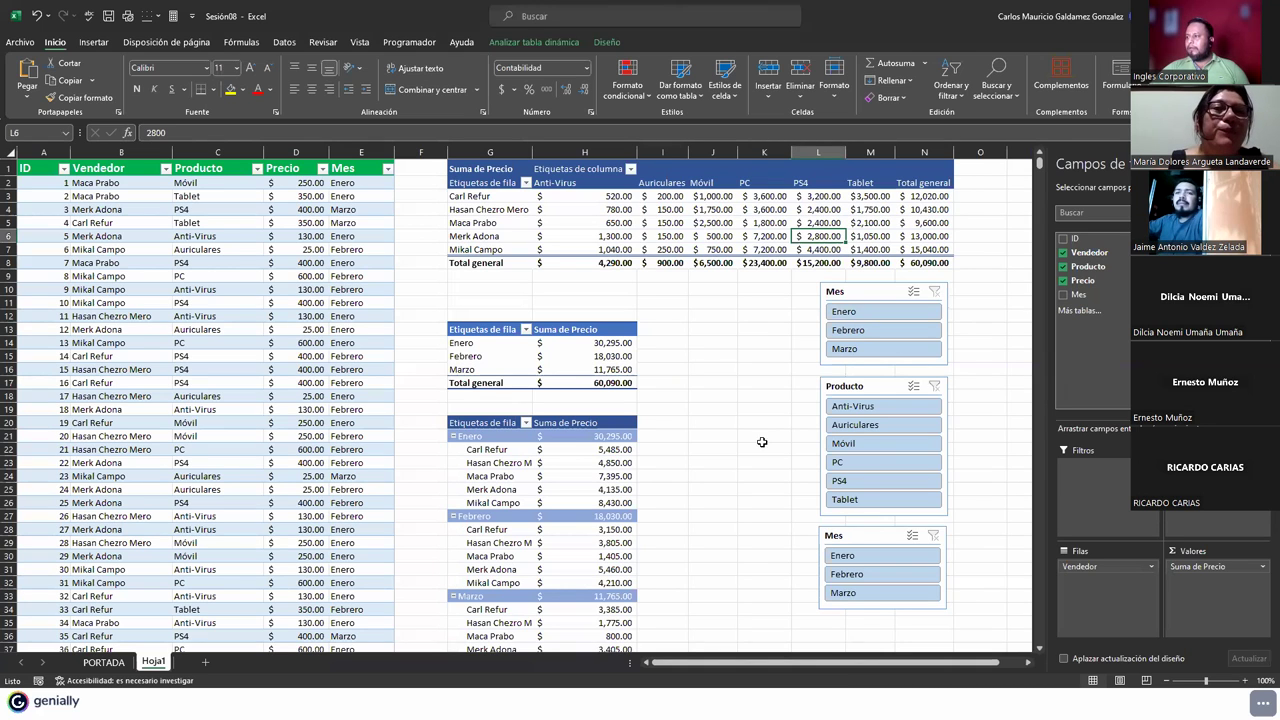
left_click(860, 316)
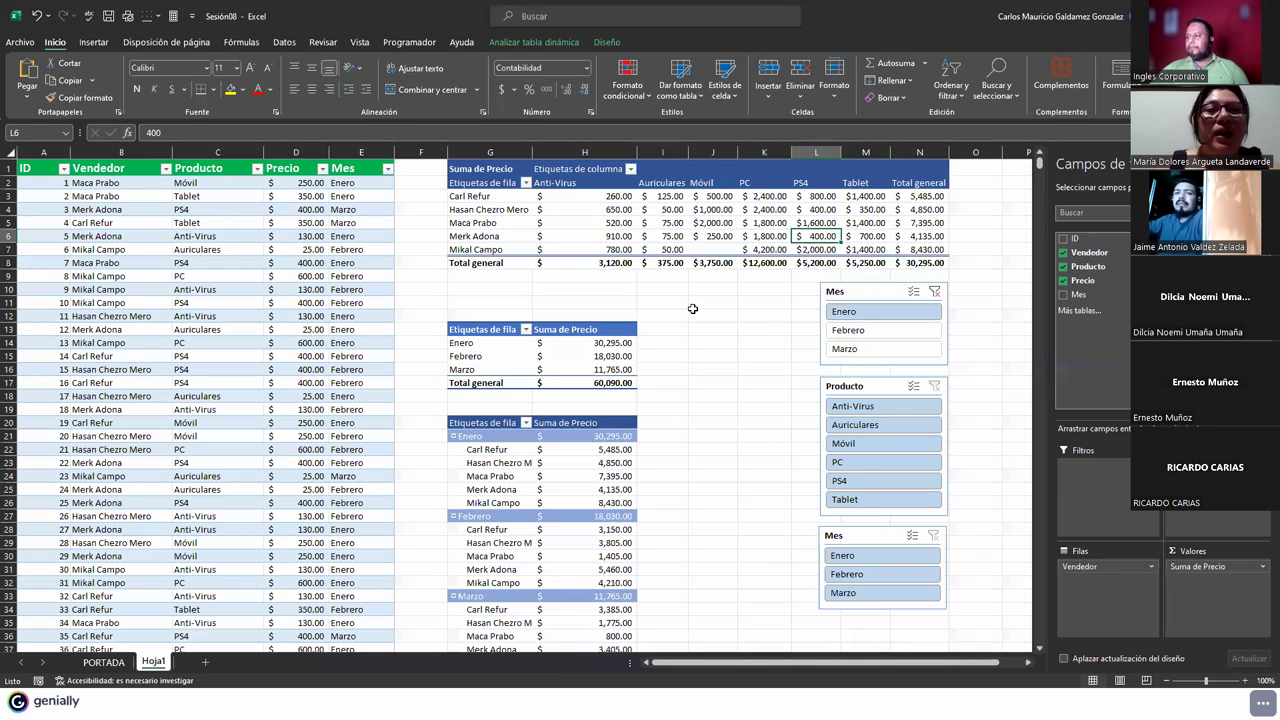
mouse_move(714, 250)
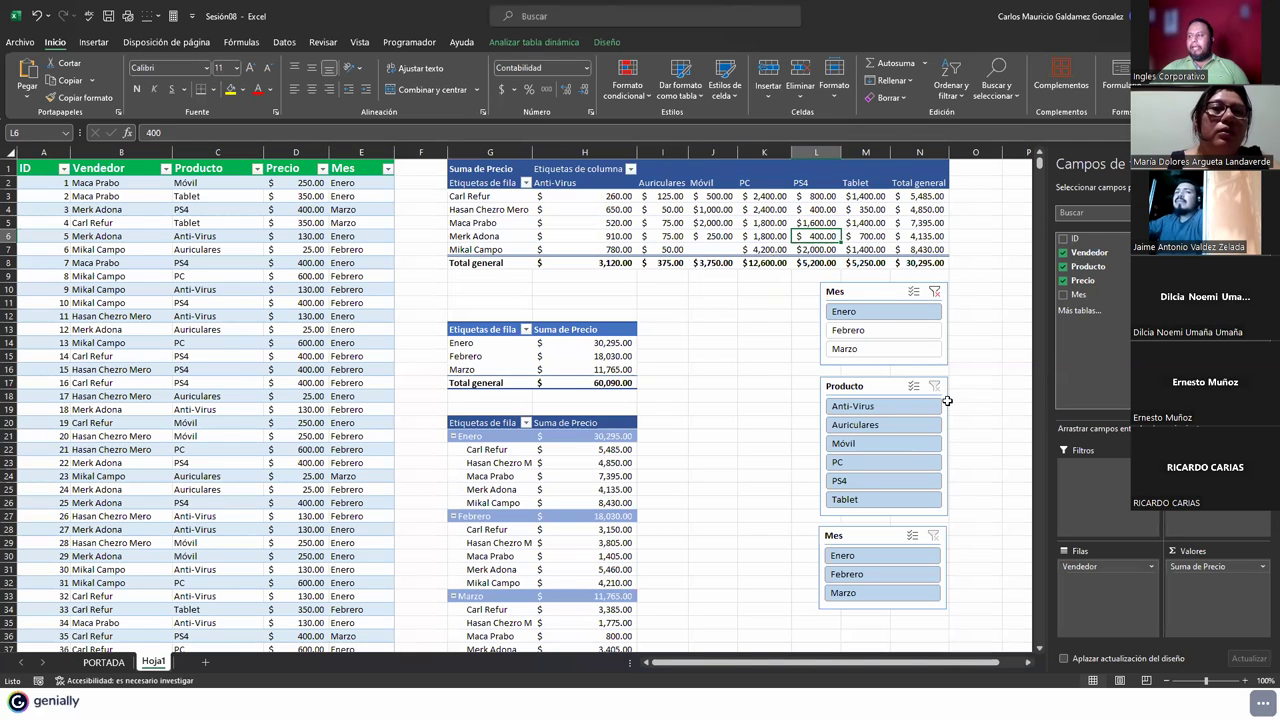
left_click(931, 296)
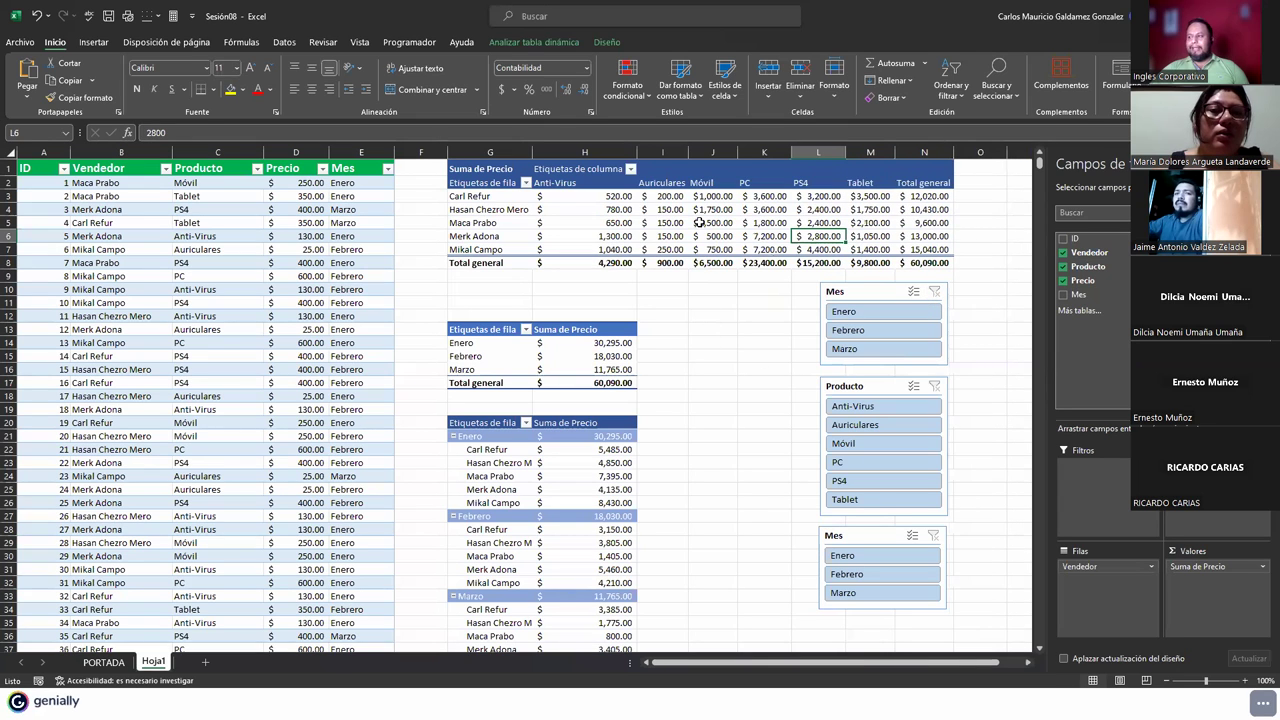
left_click(700, 222)
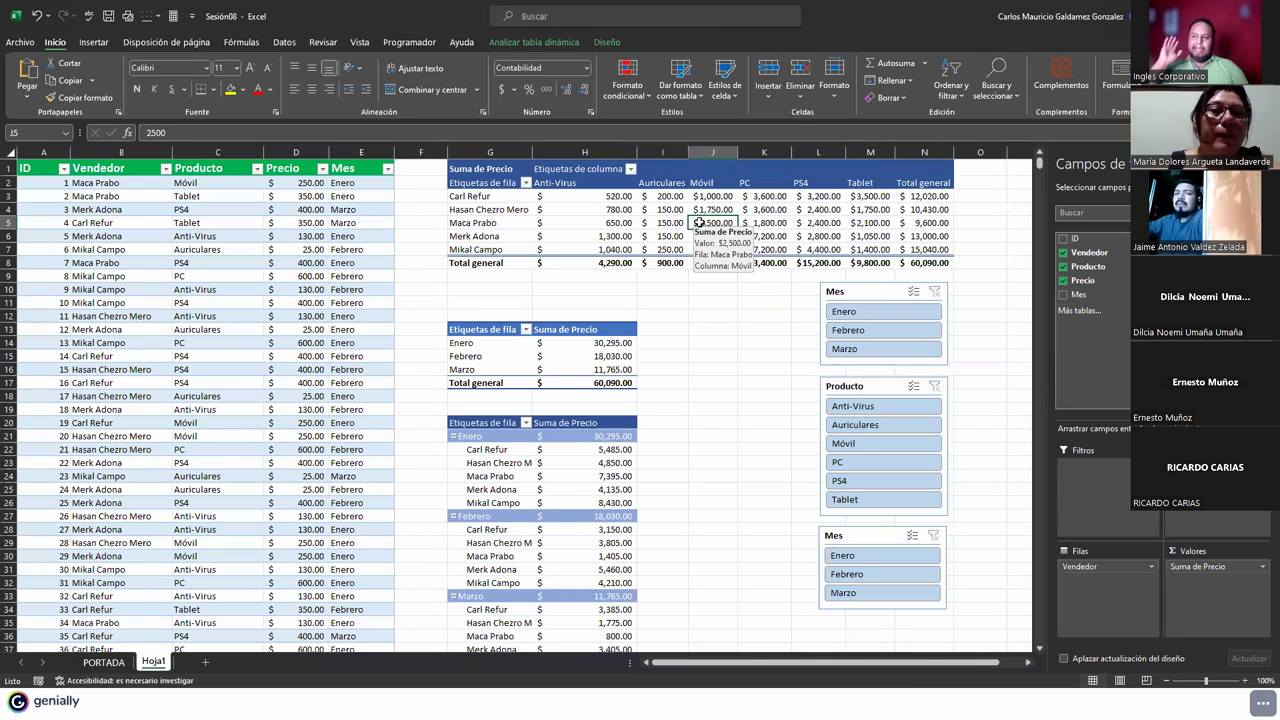
Step: Delete the Precio value of record ID 18 in the source table, cell D19
left_click(163, 265)
left_click_drag(48, 168, 345, 542)
left_click(197, 457)
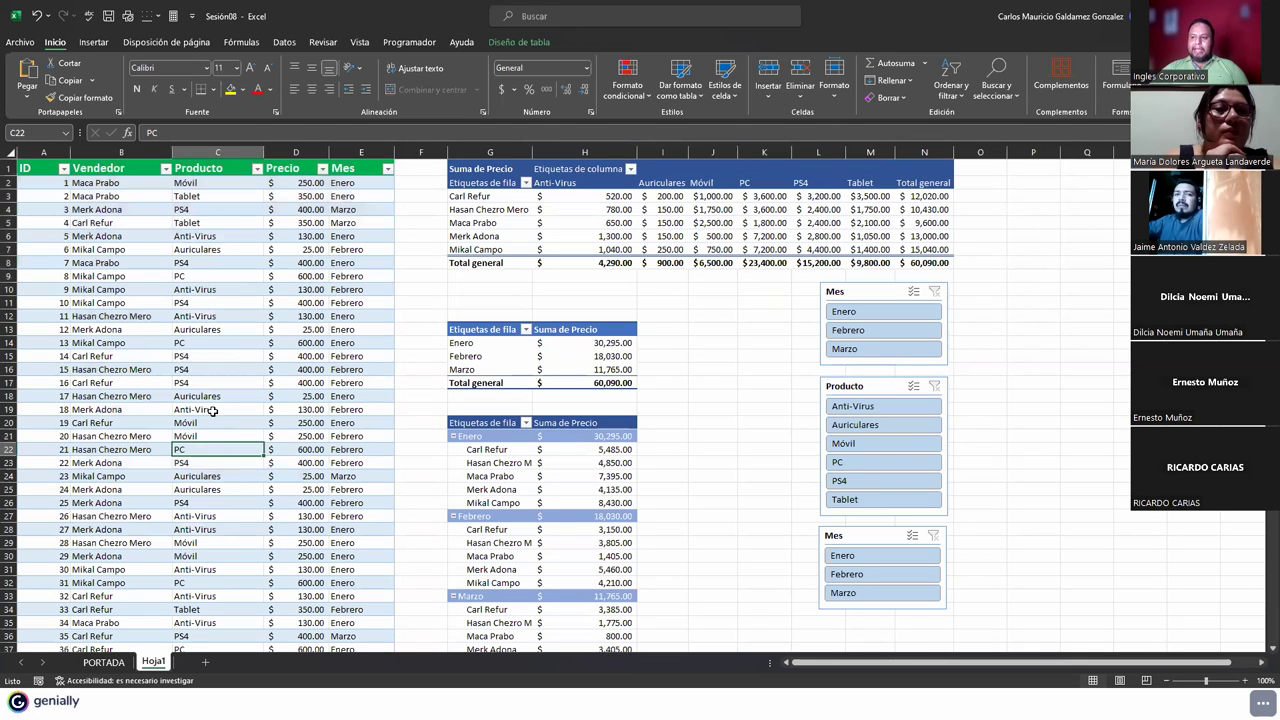
left_click(288, 412)
key("Delete")
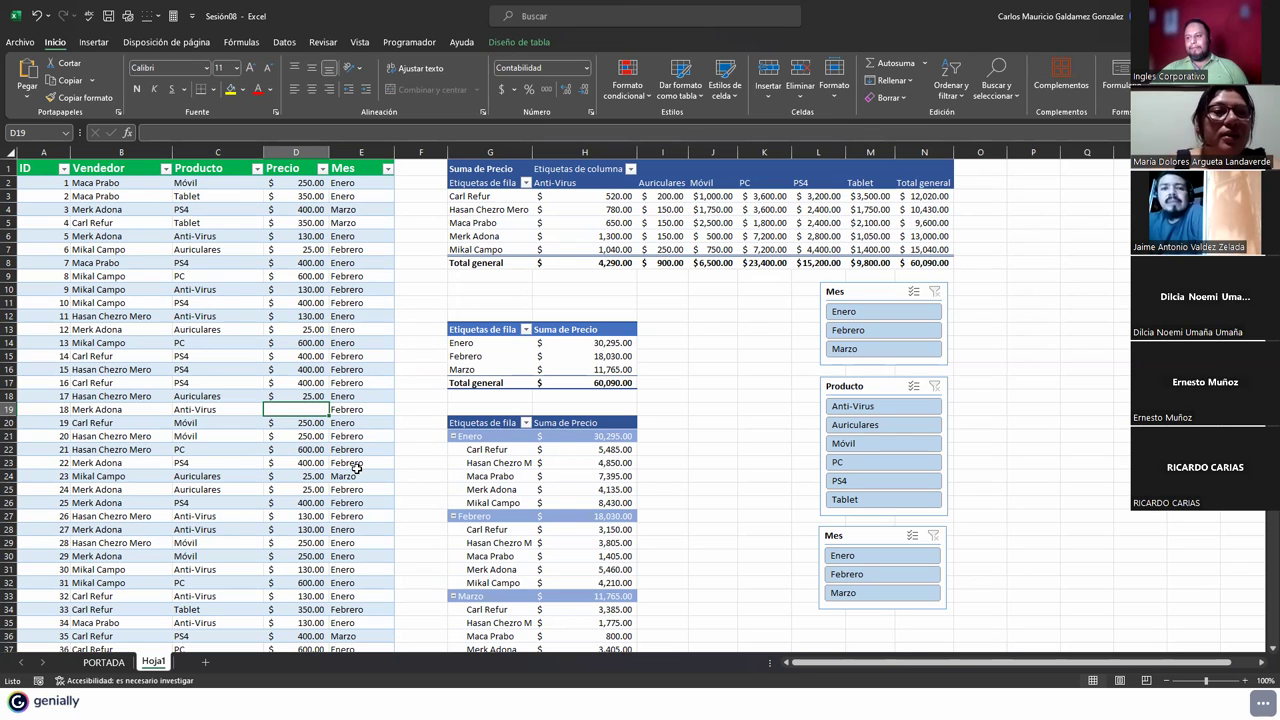
Step: Check the remaining fields of record ID 18 and undo the deletion of its Precio value
left_click(188, 411)
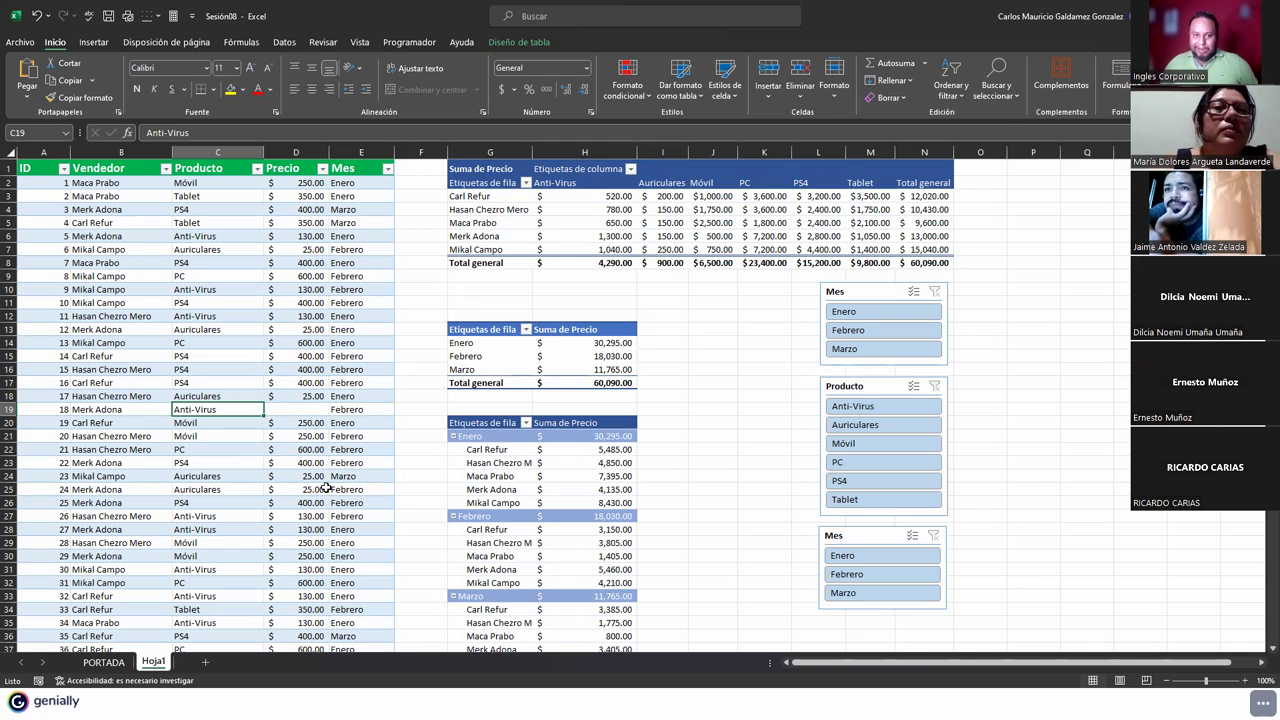
left_click(48, 407)
left_click(128, 400)
left_click(148, 412)
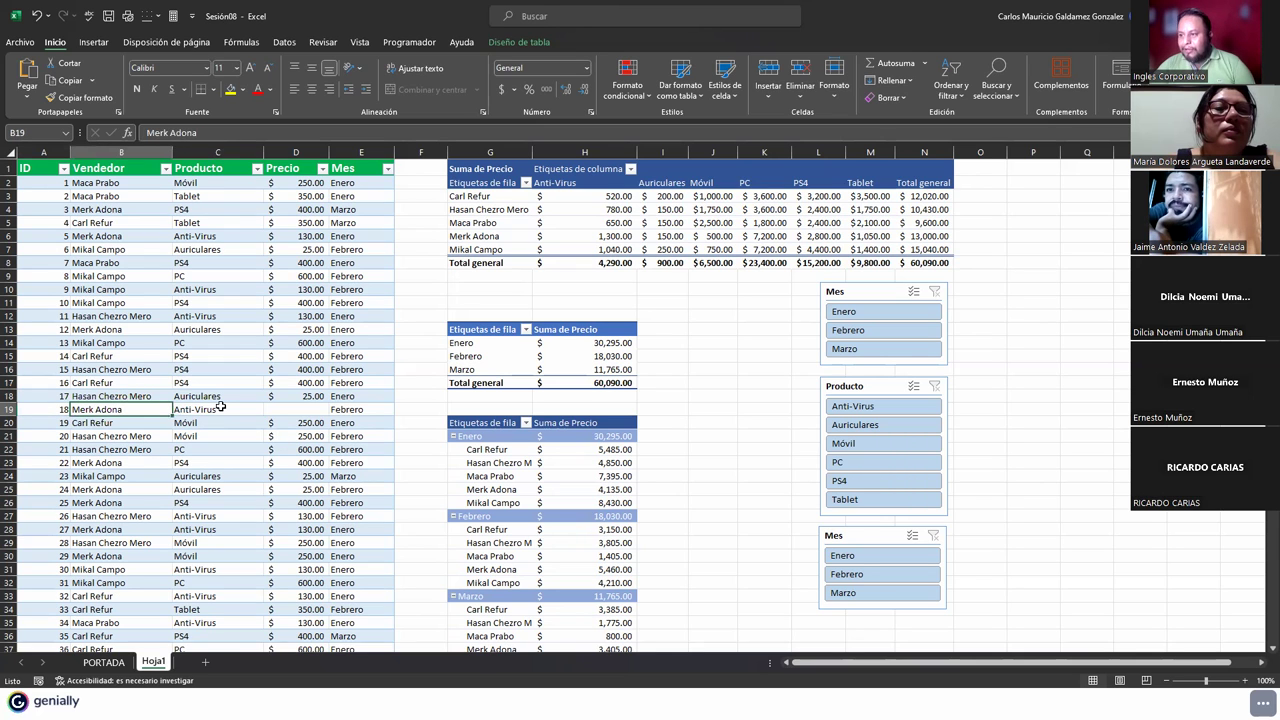
left_click(225, 409)
left_click(285, 408)
left_click(380, 408)
key("ctrl+z")
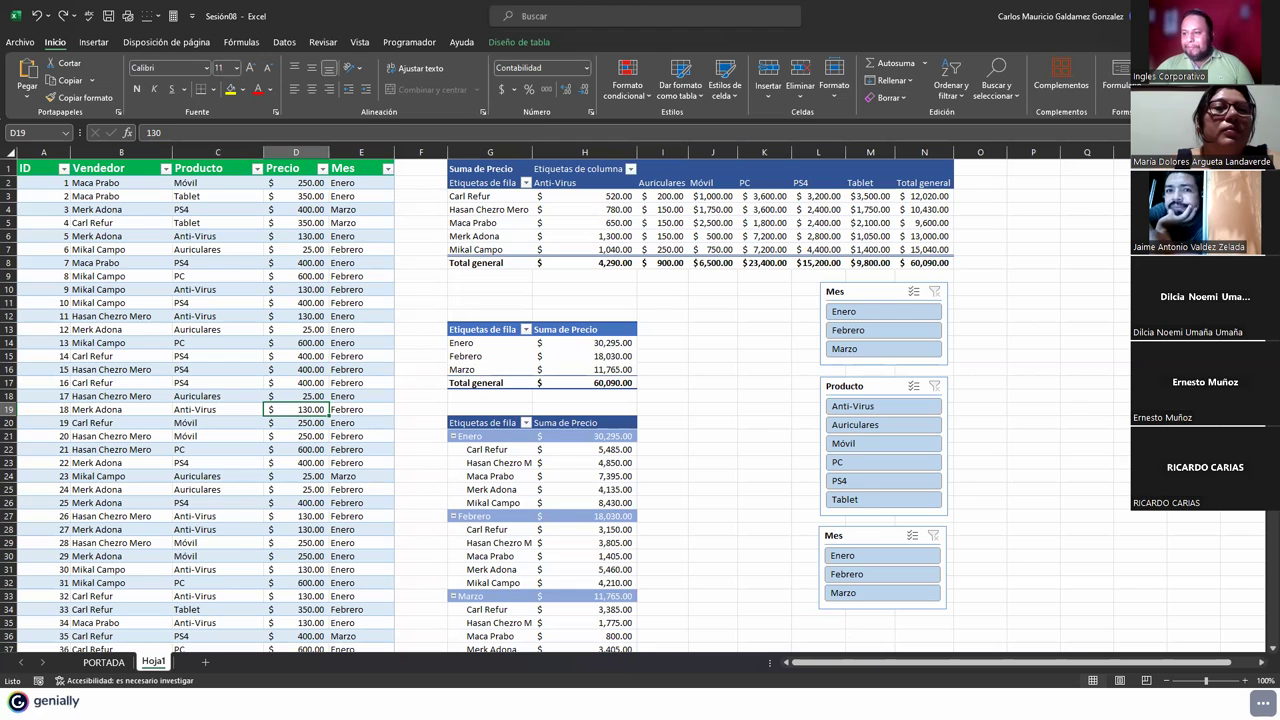
Step: Clear the whole record ID 18 from the source table, cells A19:E19
left_click_drag(185, 409, 360, 409)
key("Delete")
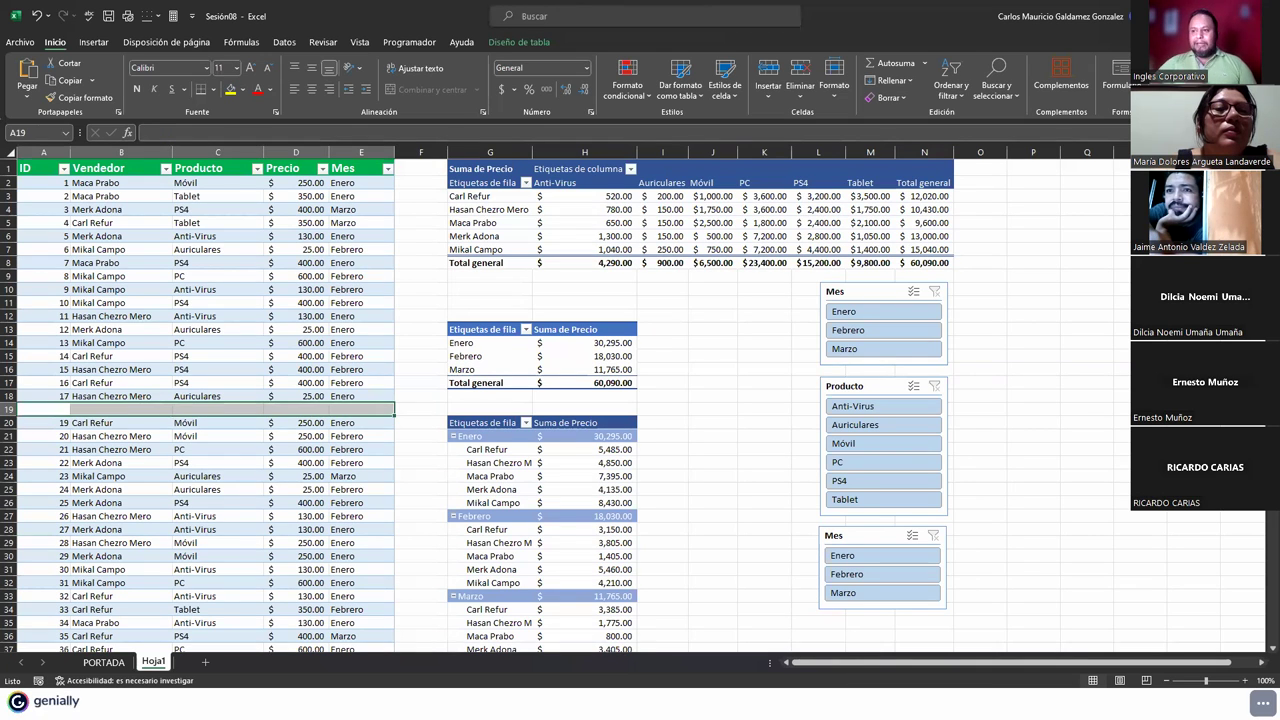
left_click(255, 263)
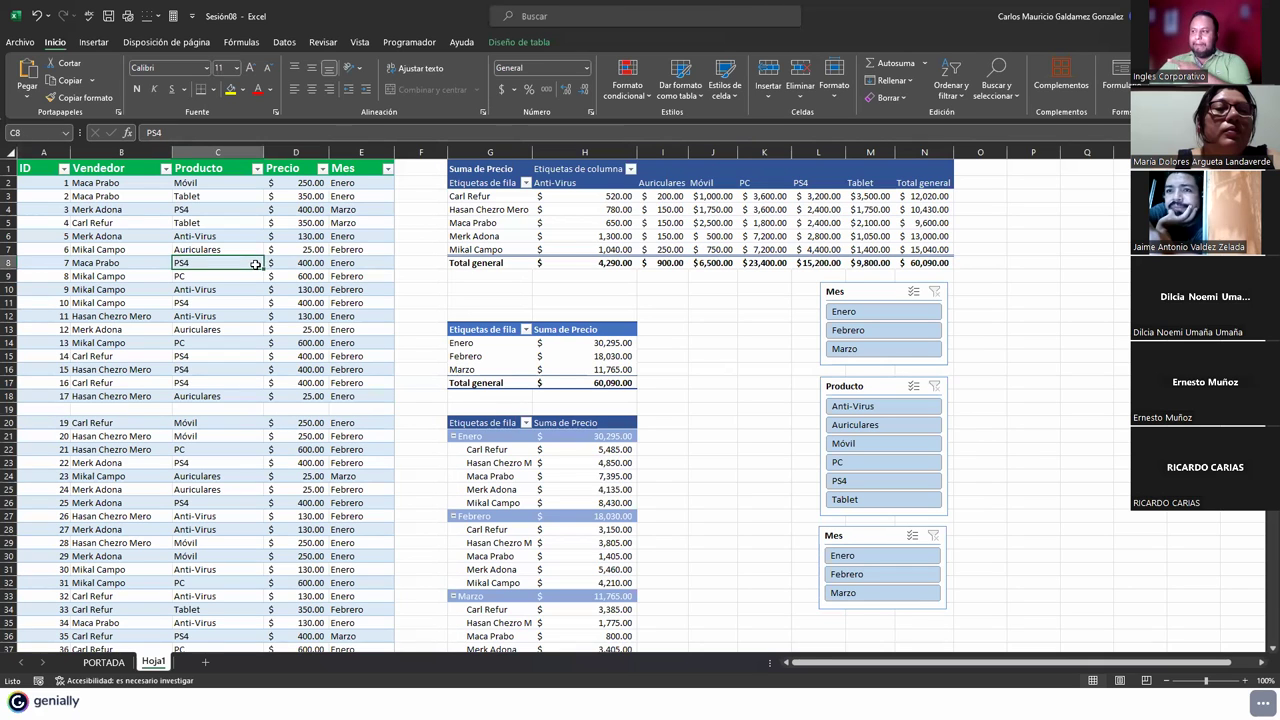
Step: Refresh the pivot table data and examine the first table's grand total and its blank row
left_click(596, 223)
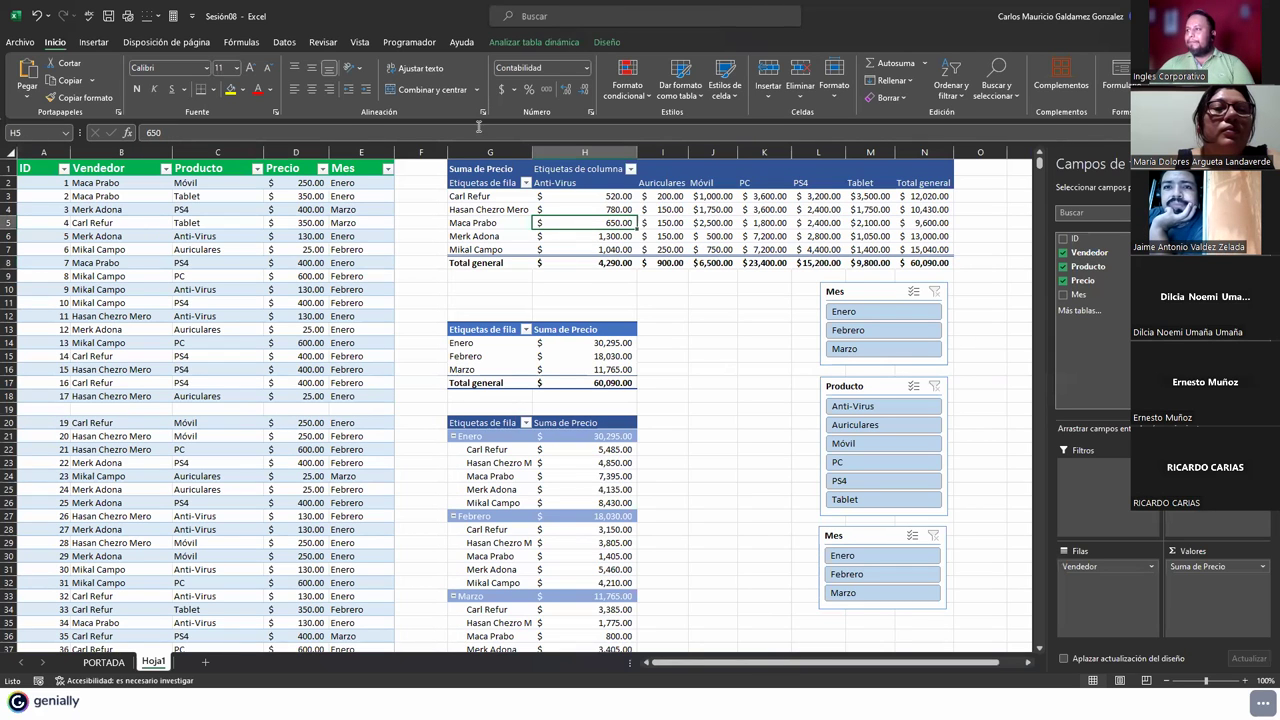
left_click(534, 41)
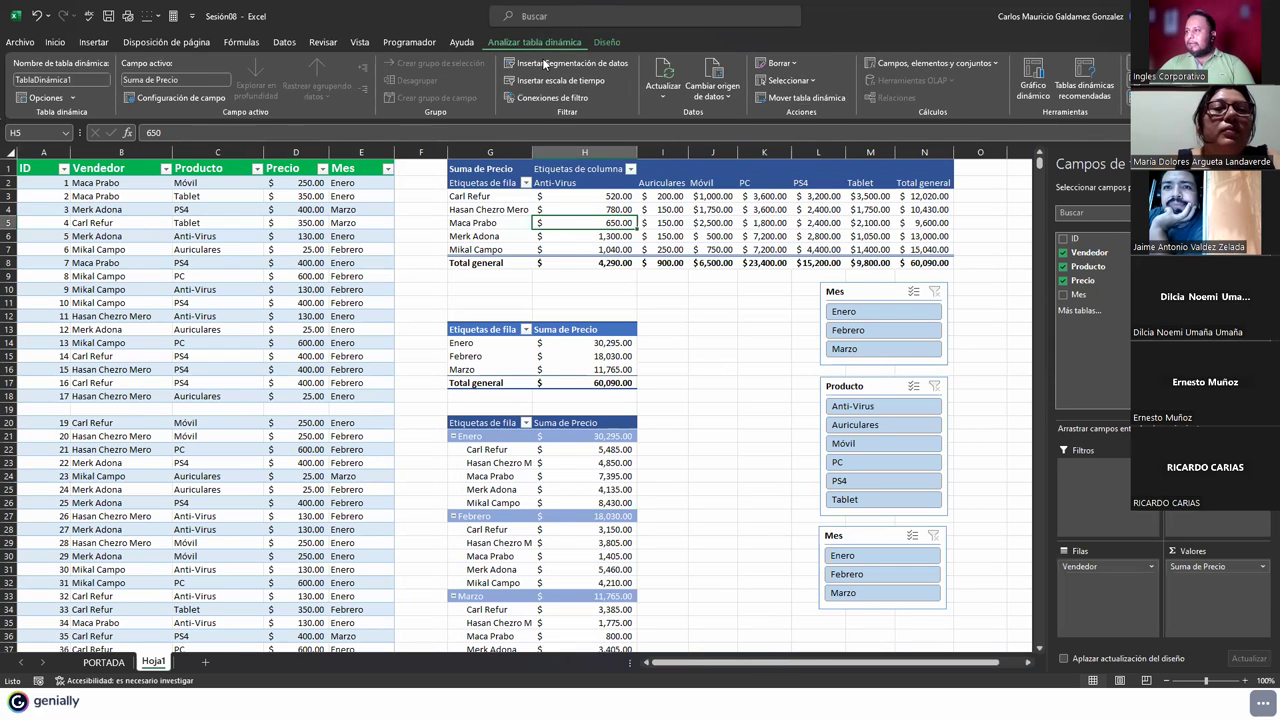
left_click(661, 74)
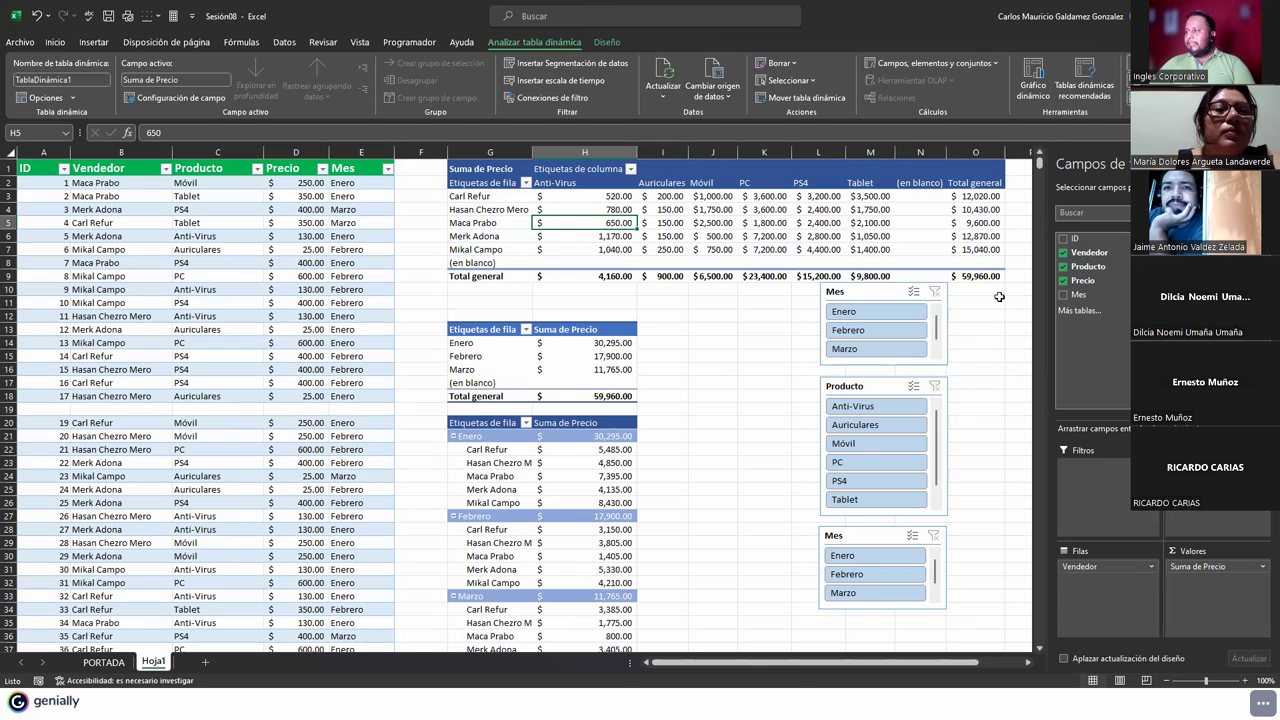
left_click(983, 275)
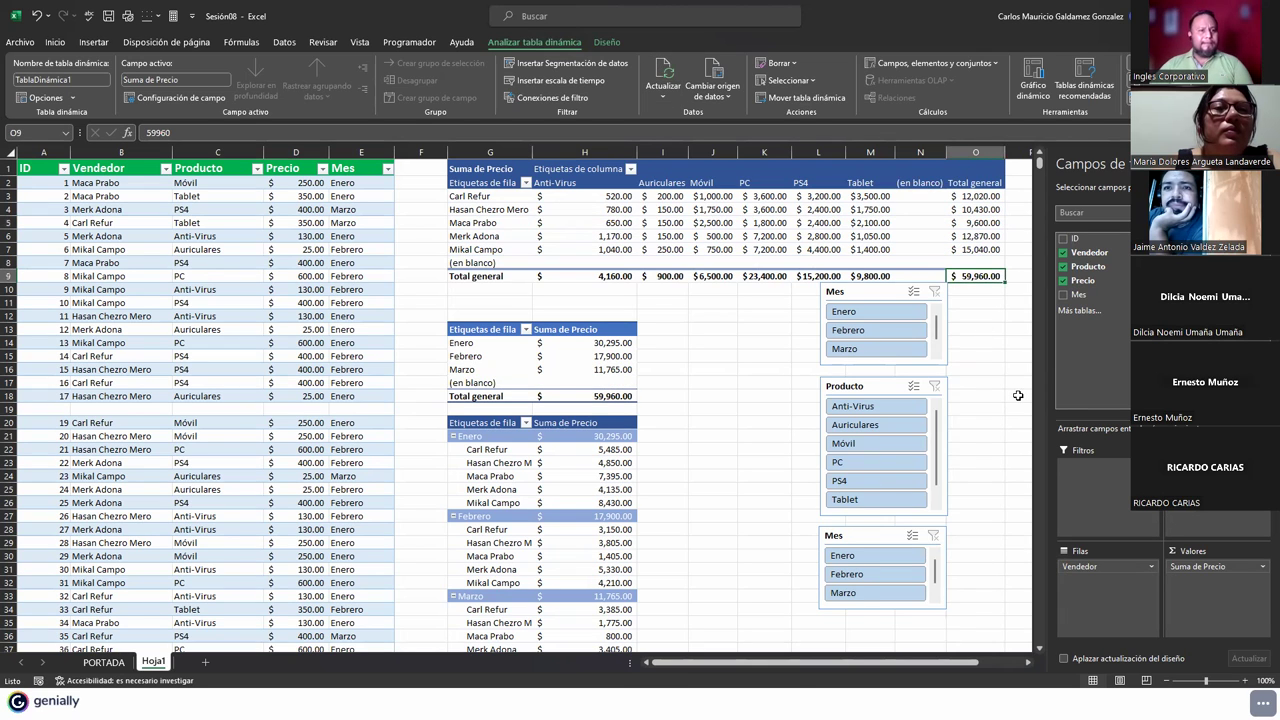
left_click(486, 262)
left_click_drag(486, 262, 1000, 263)
Step: Clear the whole record ID 30 from the source table, cells A31:E31
left_click(70, 408)
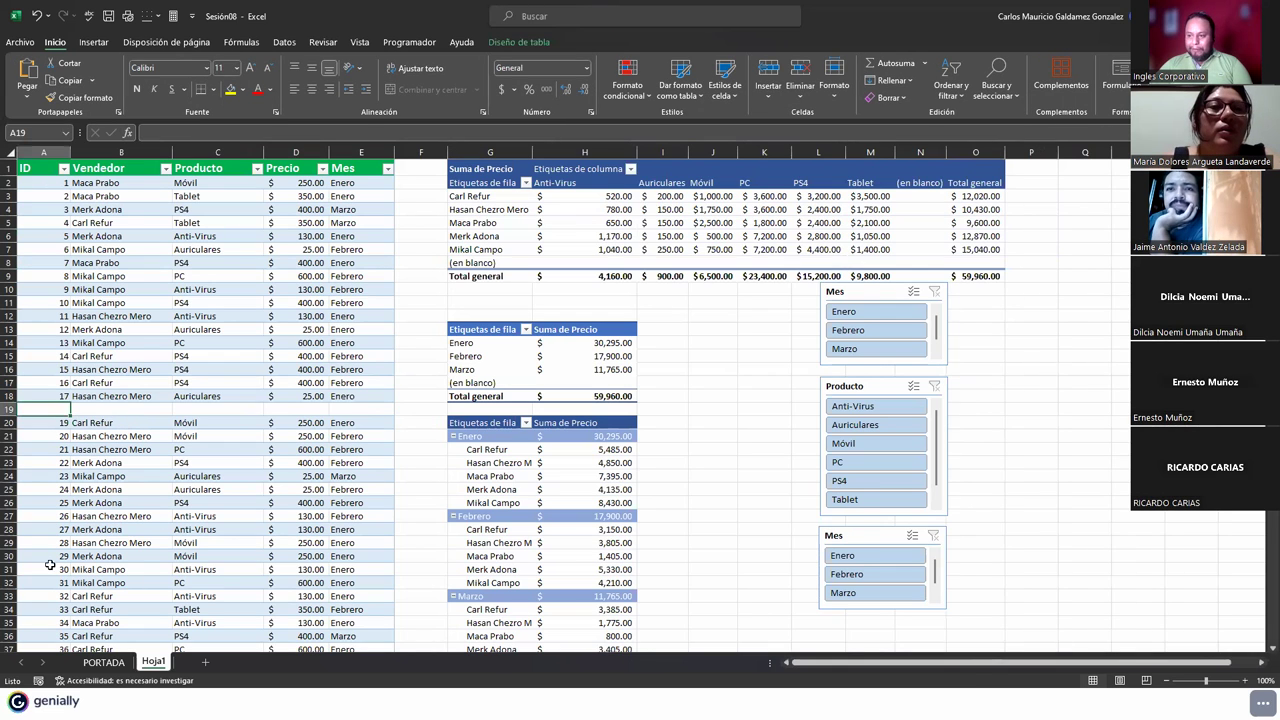
left_click_drag(43, 569, 345, 568)
key("Delete")
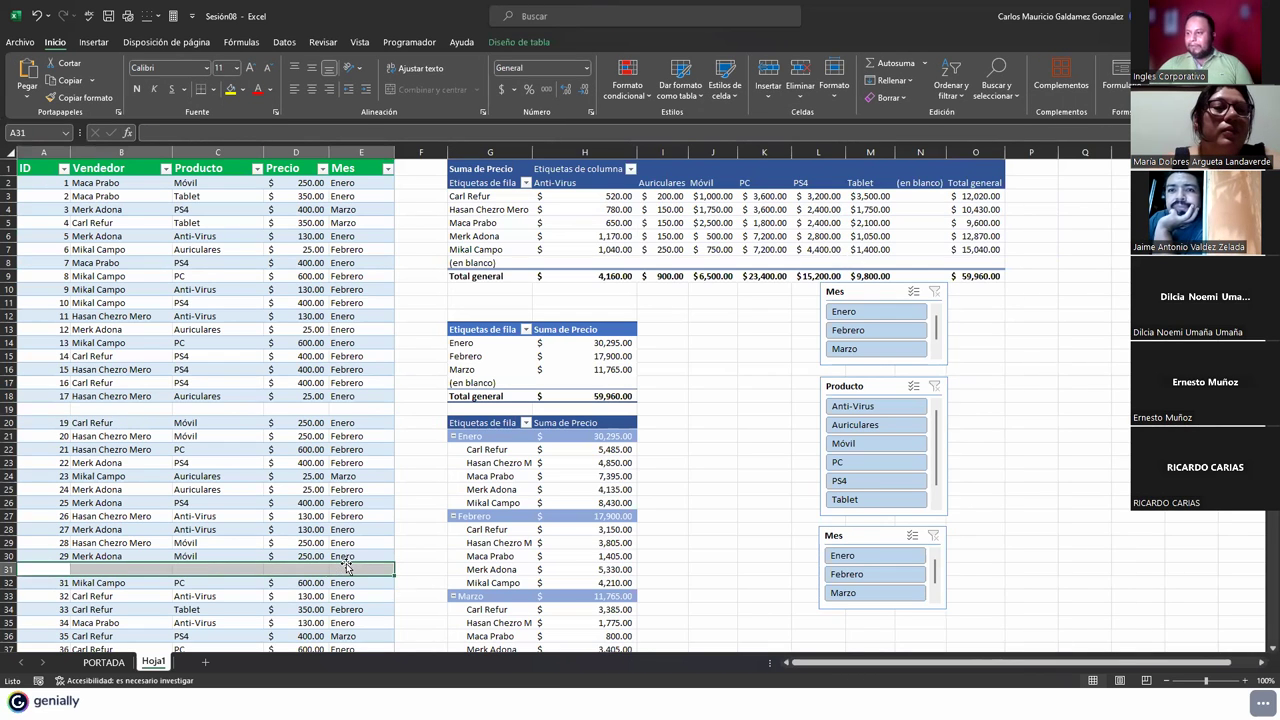
Step: Refresh the pivot tables with the second cleared record and check the first table's grand total in O9
left_click(603, 263)
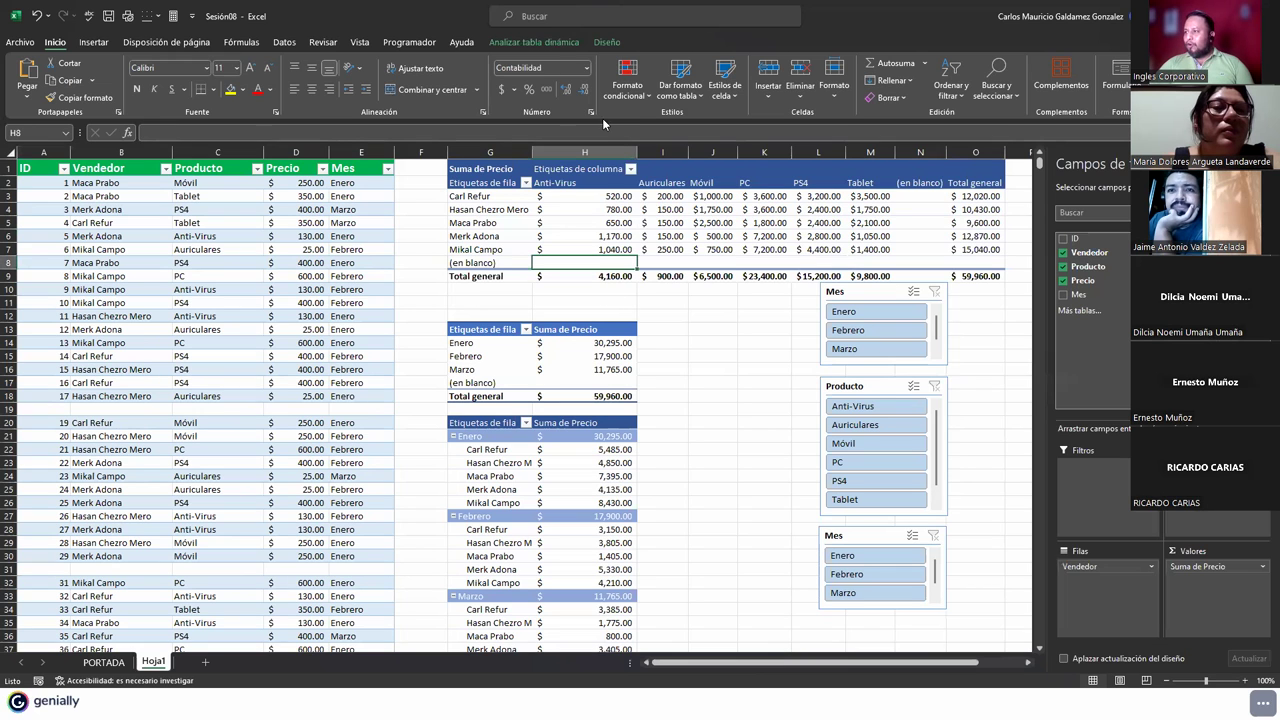
left_click(527, 43)
left_click(660, 78)
left_click(966, 276)
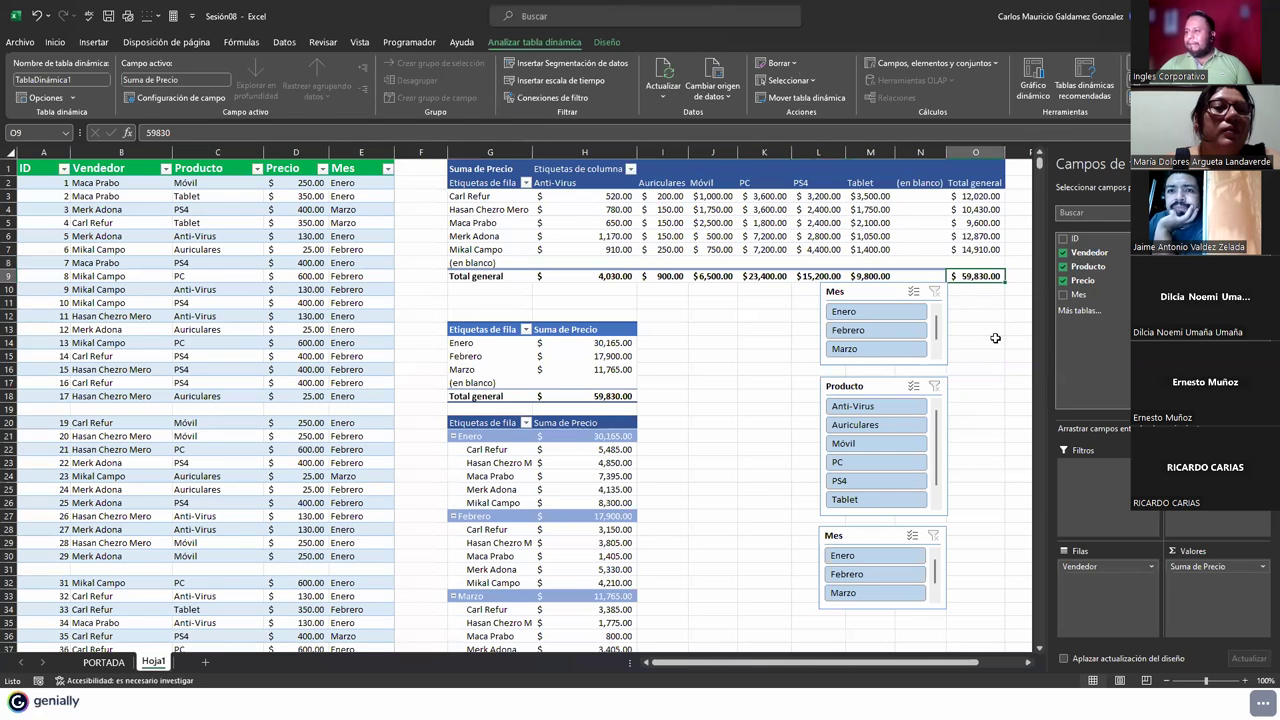
Step: Examine the (en blanco) rows in the vendor, monthly and monthly-by-vendor pivot tables
left_click_drag(464, 262, 979, 260)
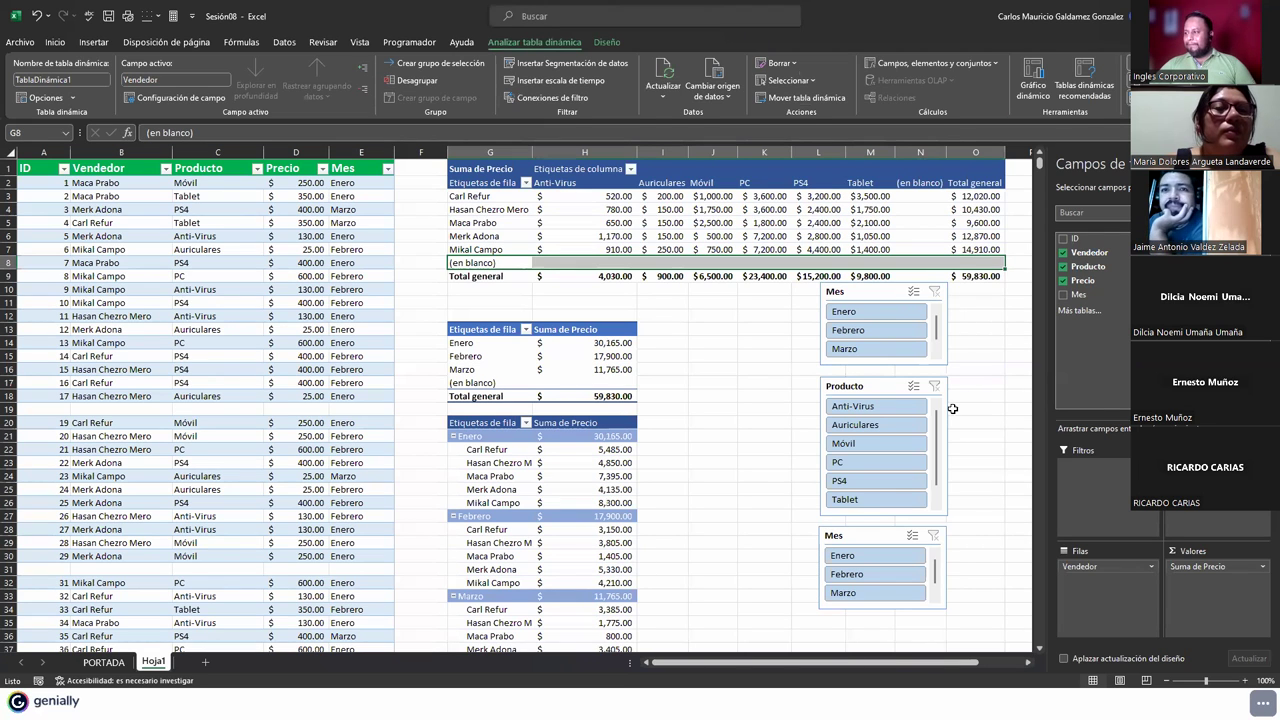
left_click(477, 385)
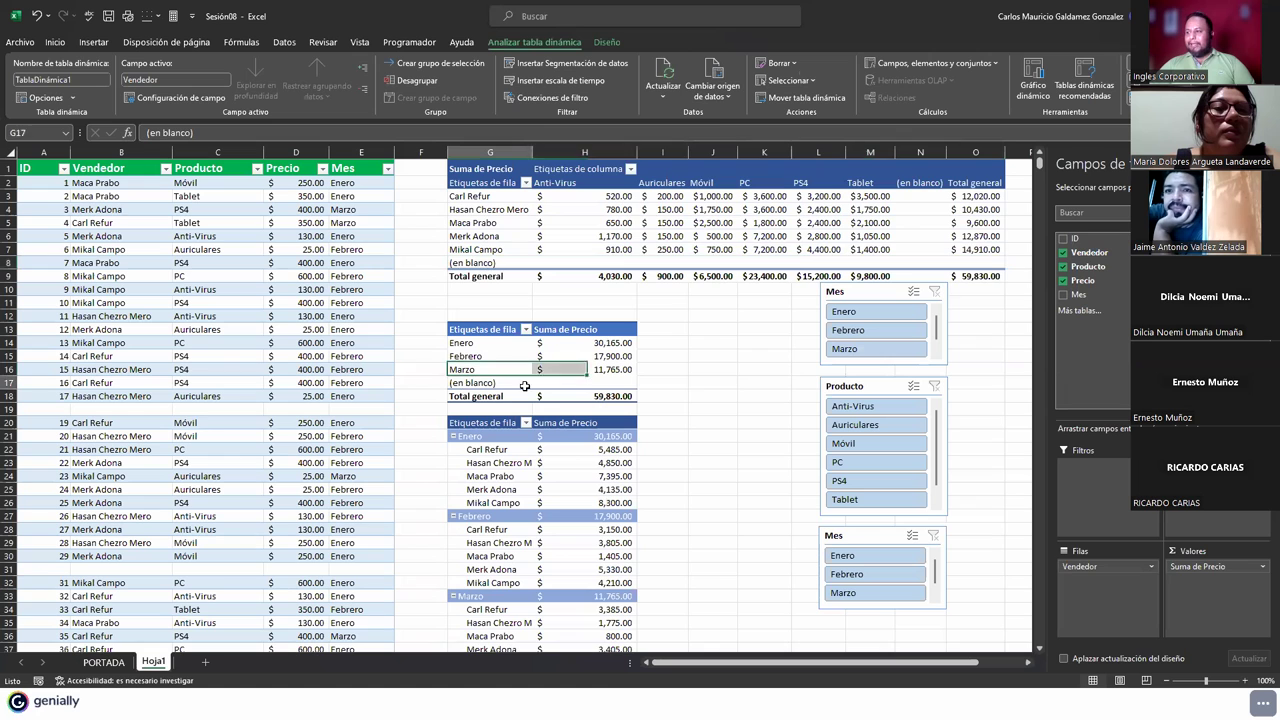
scroll(480, 486, "down", 5)
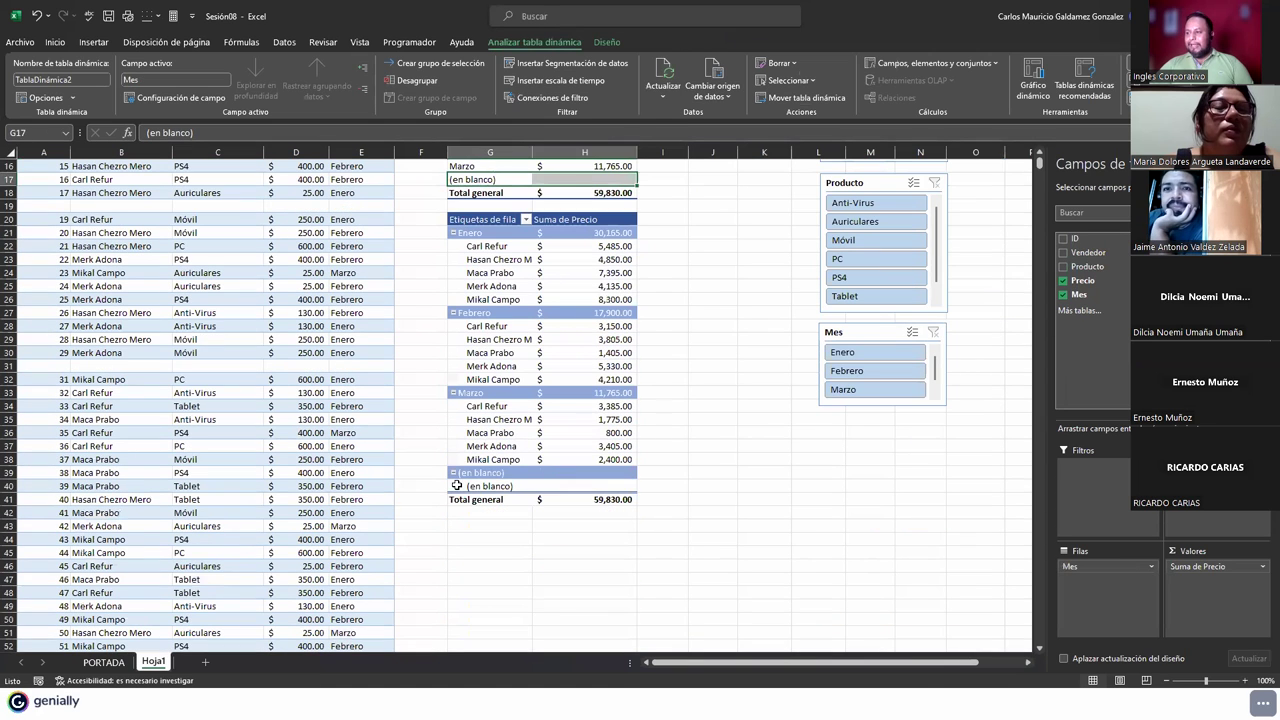
left_click(457, 485)
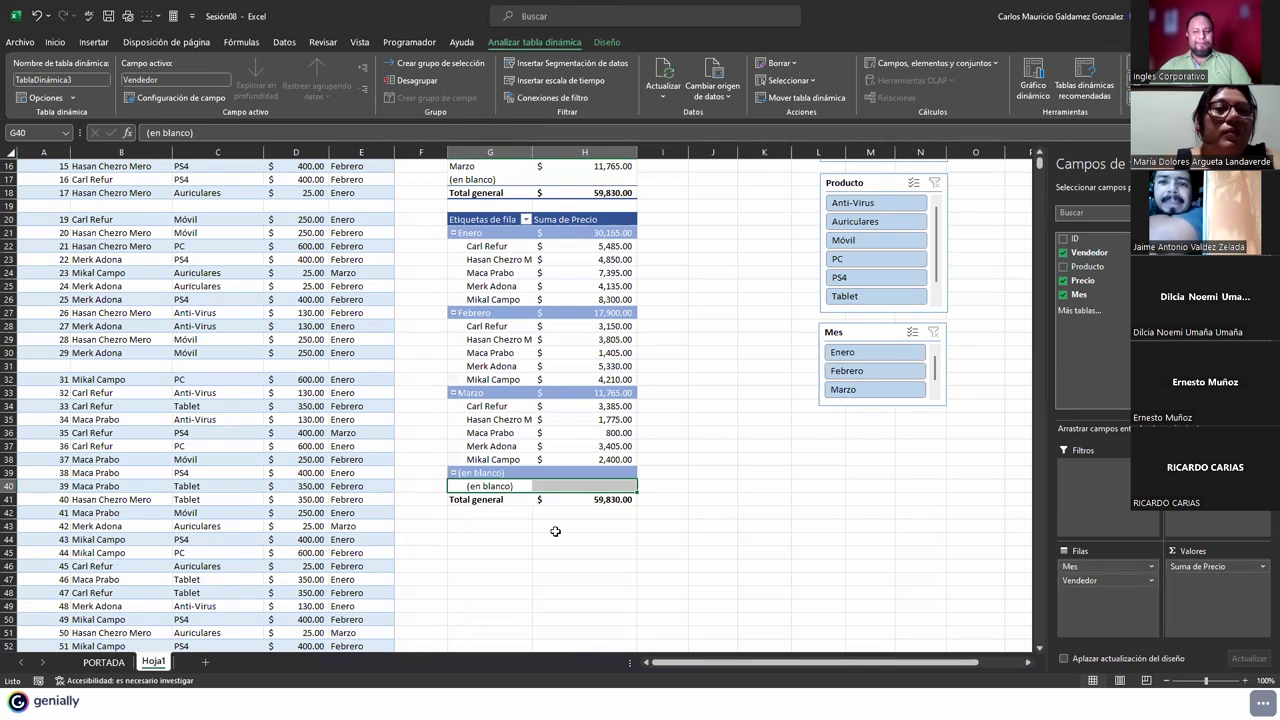
Step: Undo the clearing of records ID 30 and 18 in the source table, together with both pivot table refreshes
left_click(184, 500)
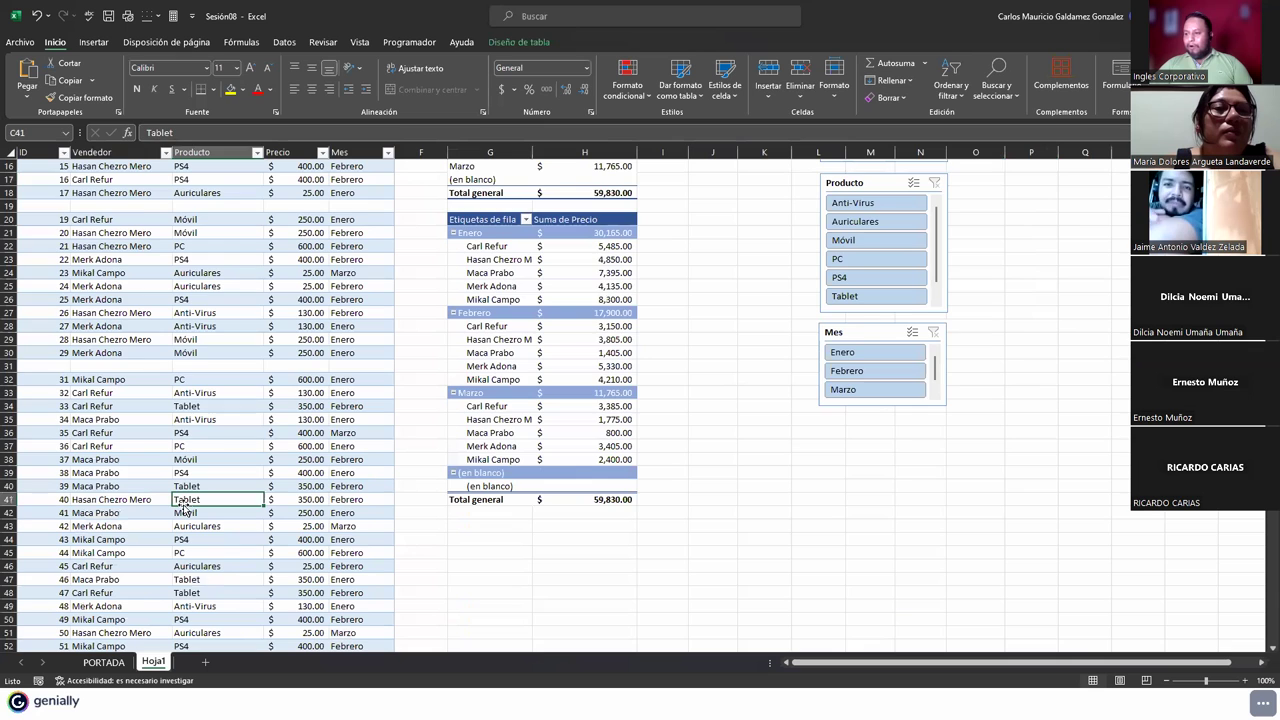
key("ctrl+z")
key("ctrl+z")
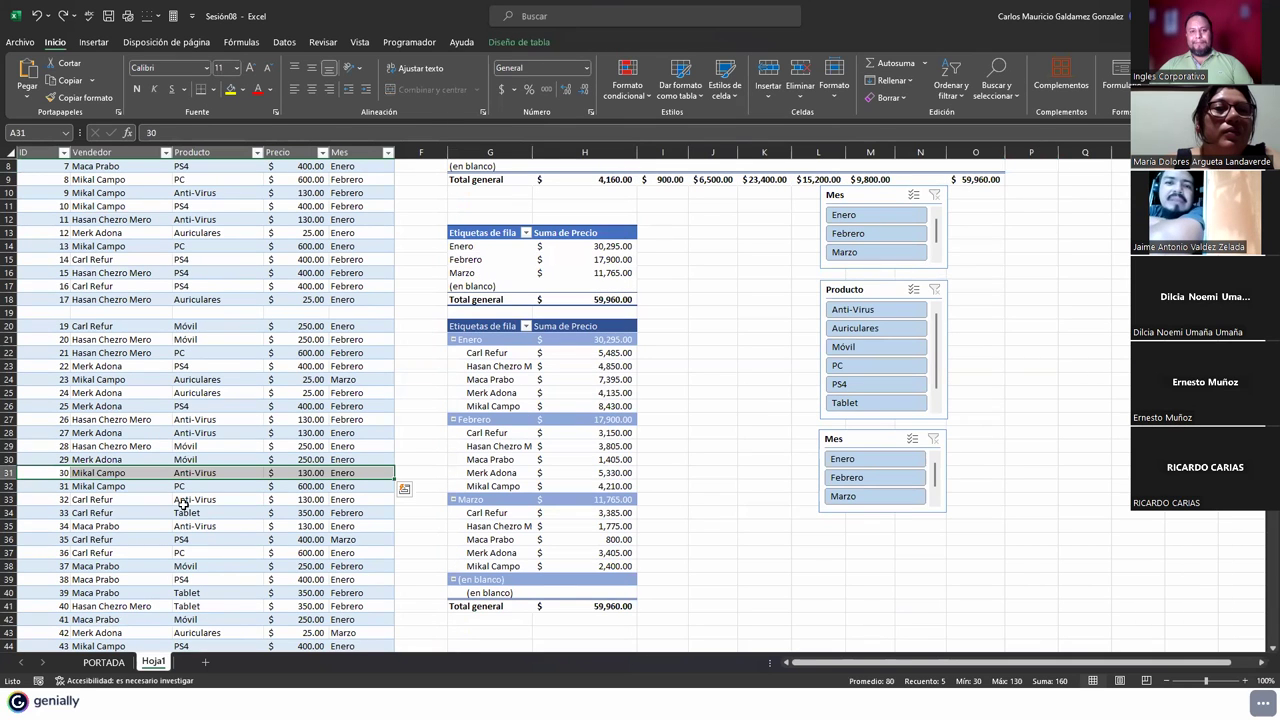
scroll(184, 505, "up", 3)
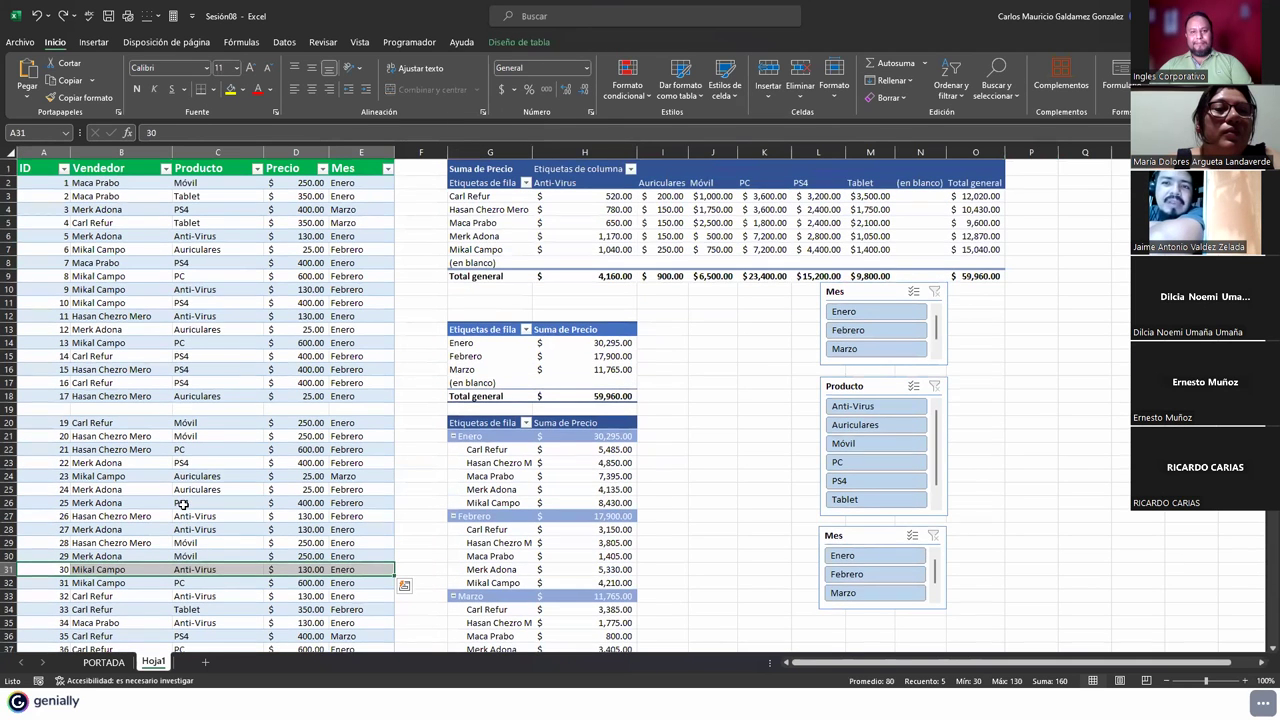
key("ctrl+z")
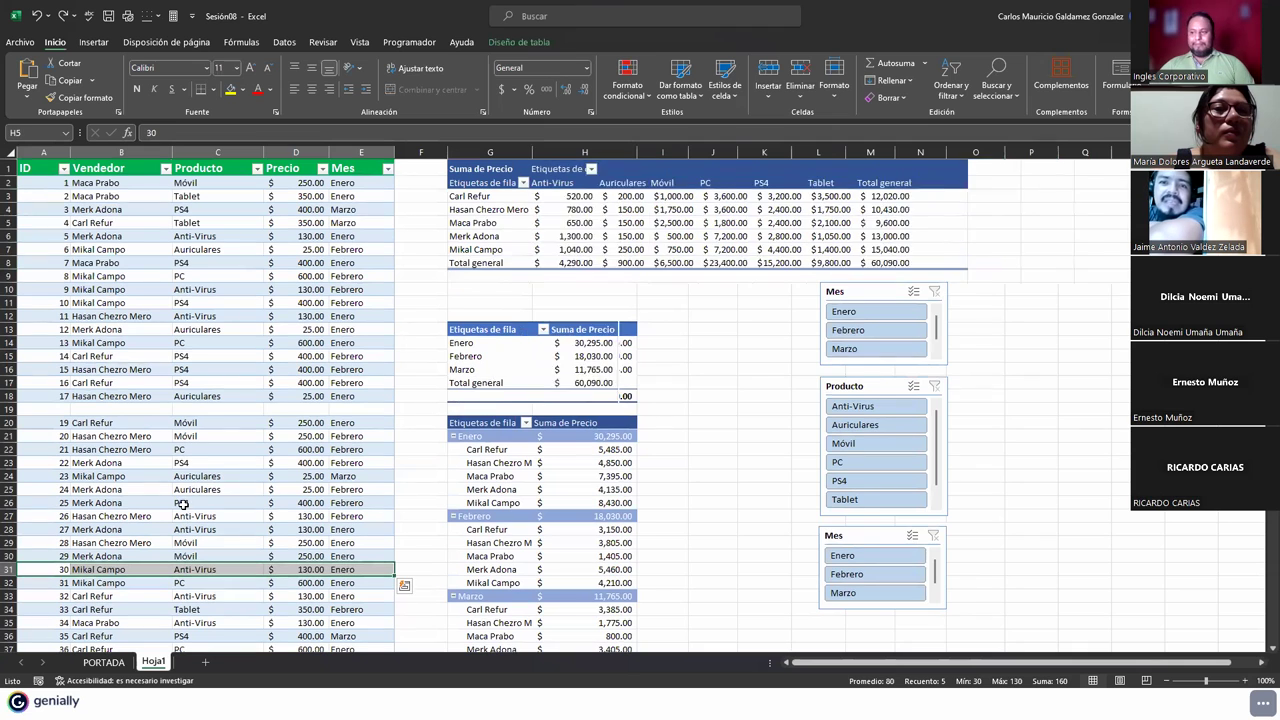
key("ctrl+z")
left_click(284, 466)
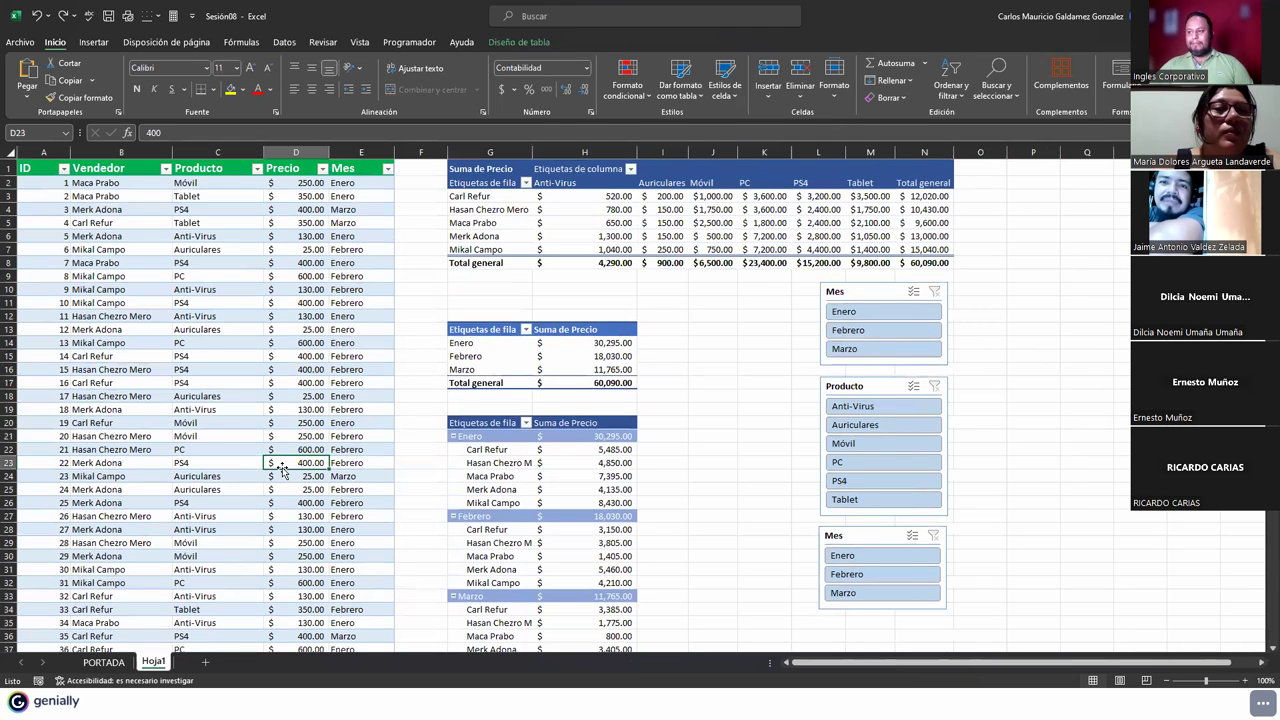
left_click(516, 44)
left_click(575, 196)
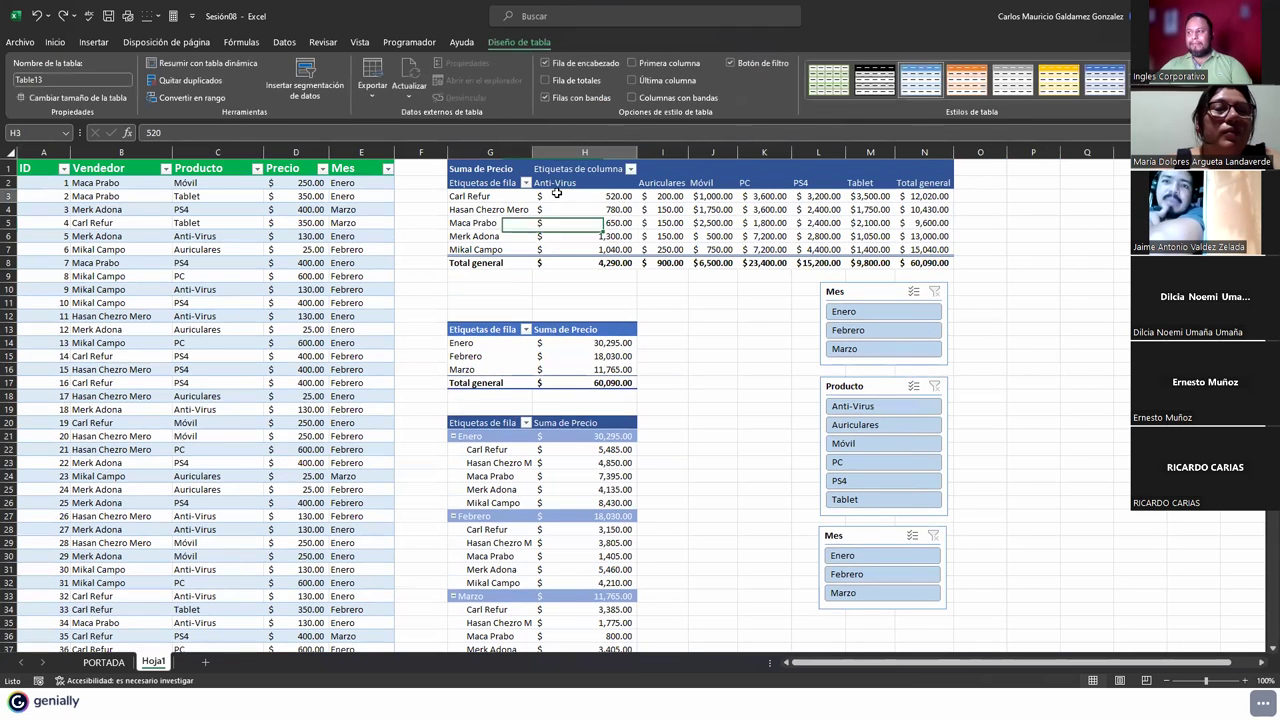
left_click(508, 44)
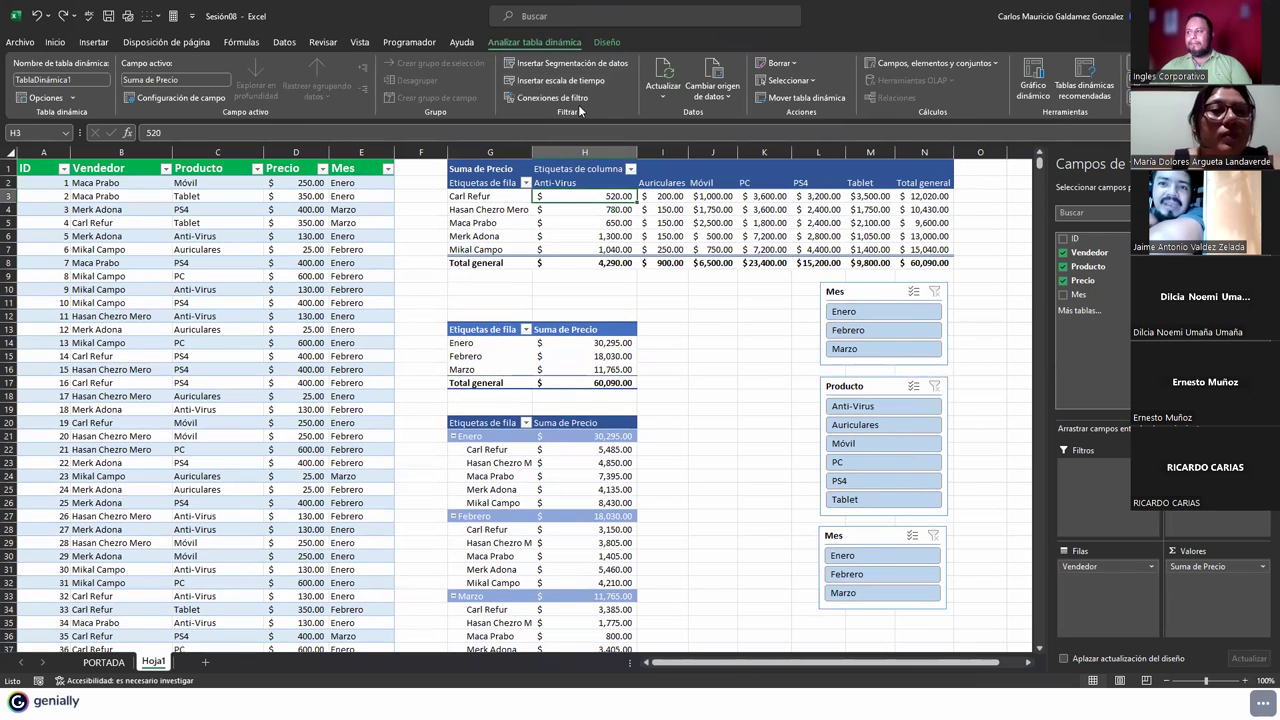
left_click(515, 198)
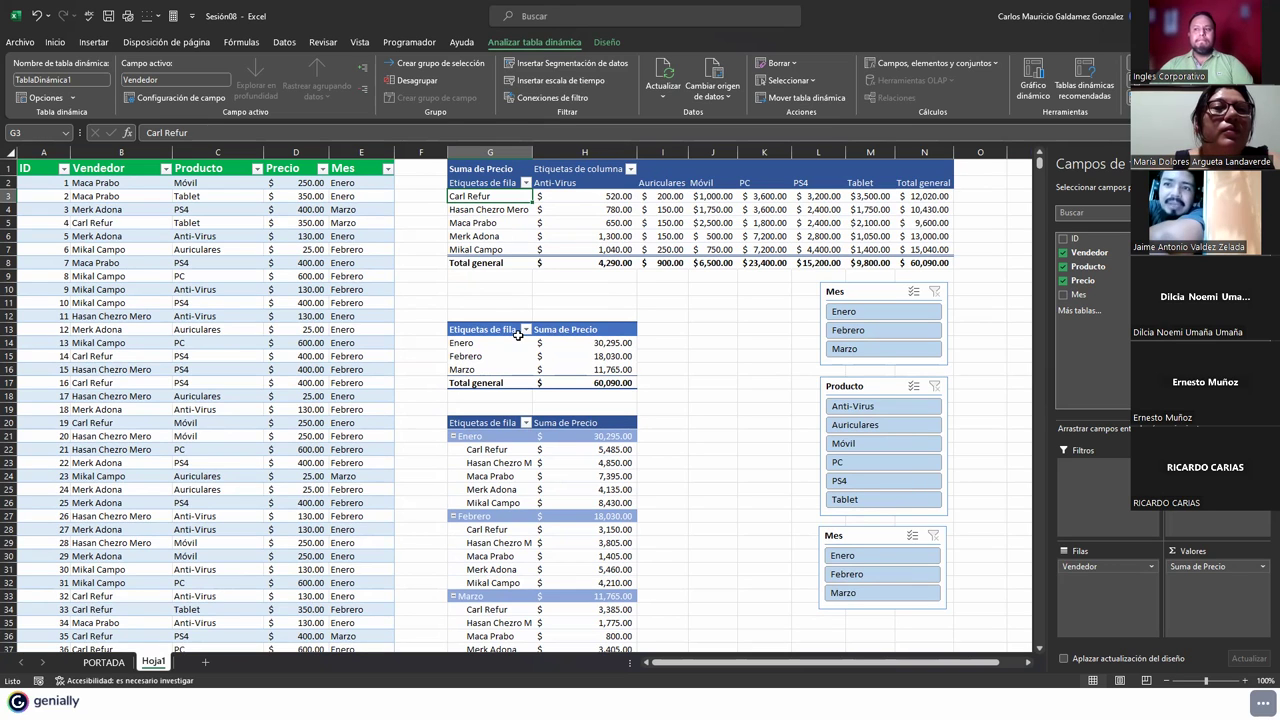
Step: Clear records ID 16 to 19 from the source table, cells A17:E20, and select sheet rows 17 to 20
left_click(145, 393)
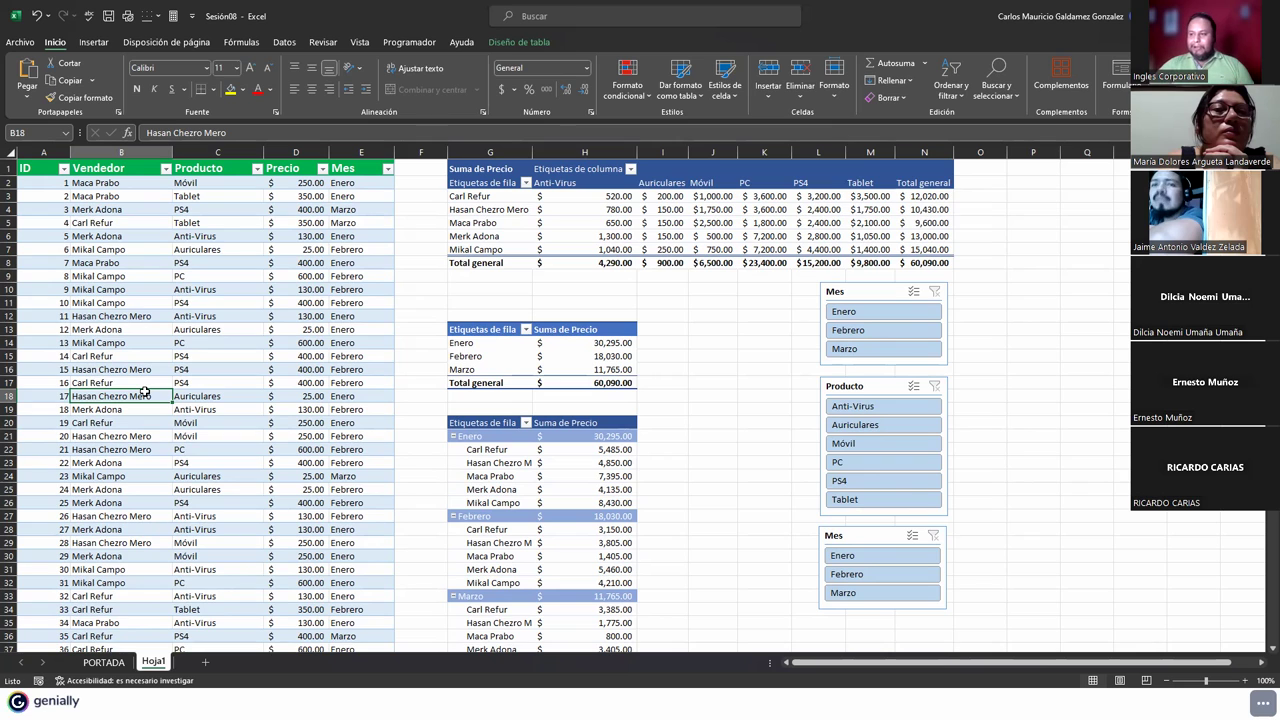
left_click_drag(44, 384, 403, 437)
key("Delete")
left_click_drag(100, 543, 100, 529)
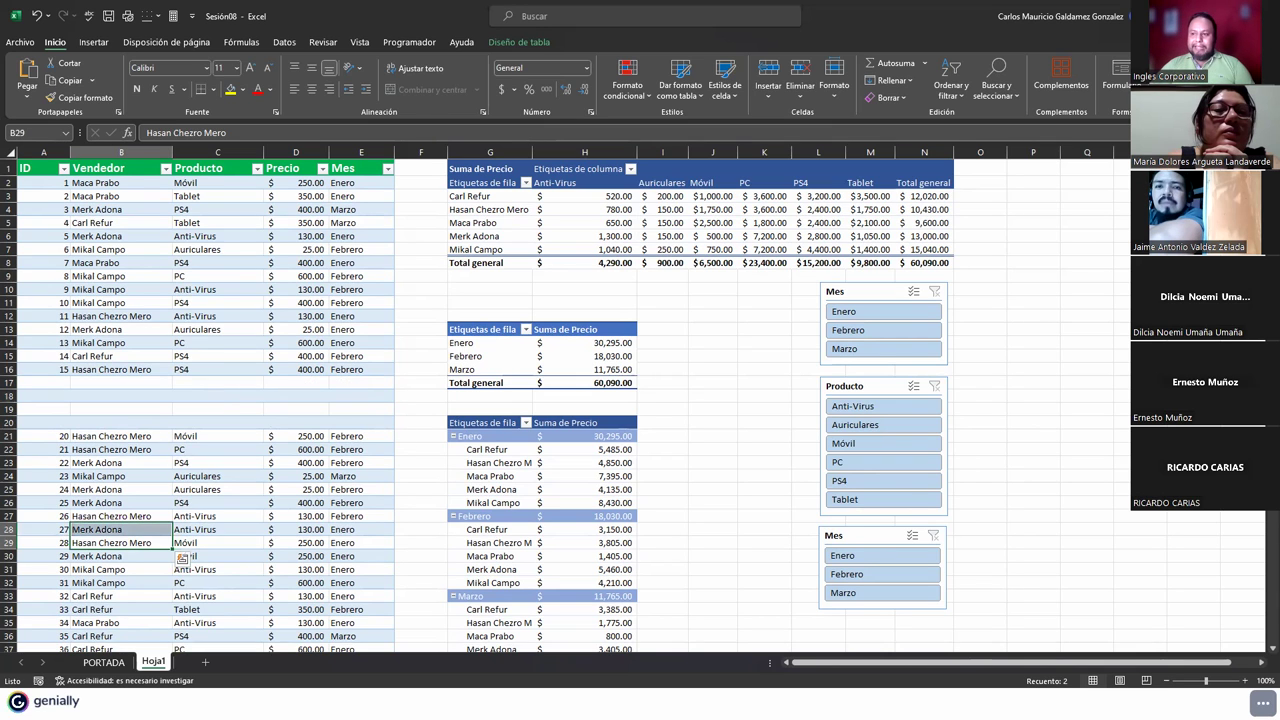
left_click_drag(9, 383, 9, 383)
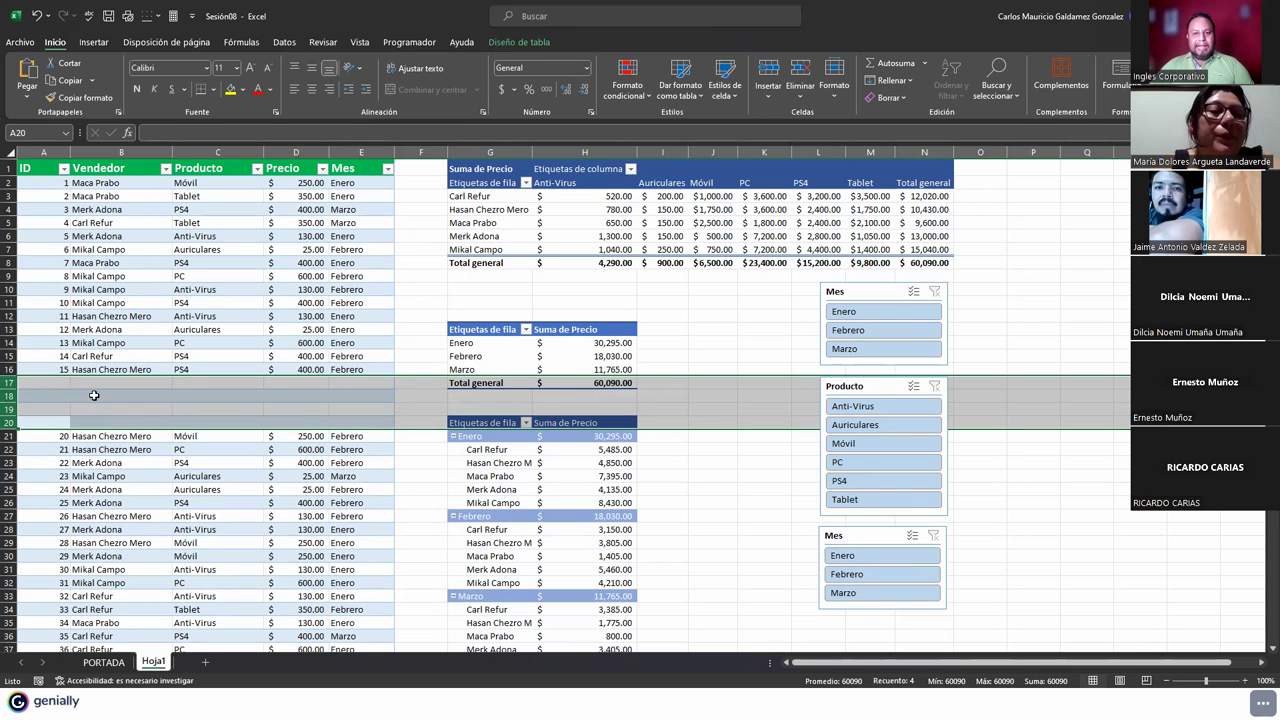
Step: Undo the clearing of records ID 16 to 19 in the source table
left_click(93, 396)
key("ctrl+z")
left_click(93, 396)
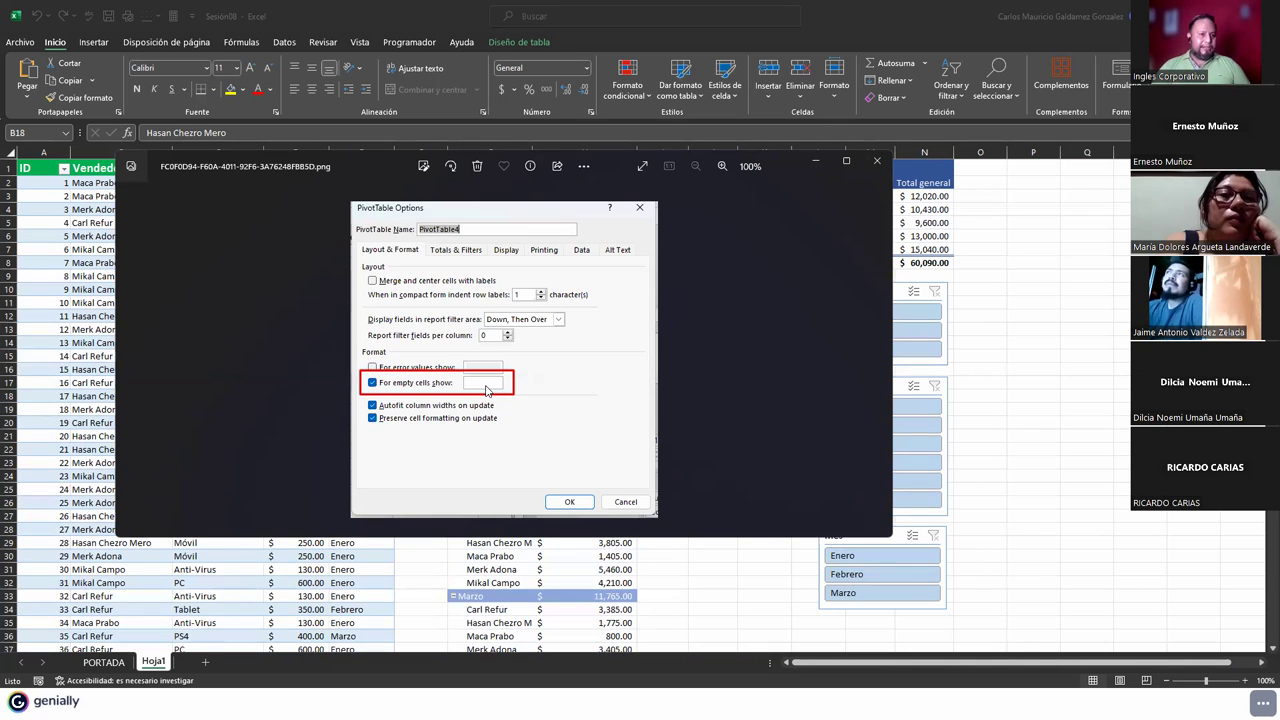
Step: Close the picture showing the PivotTable Options setting for empty cells and return to the pivot tables
left_click(877, 161)
left_click(460, 249)
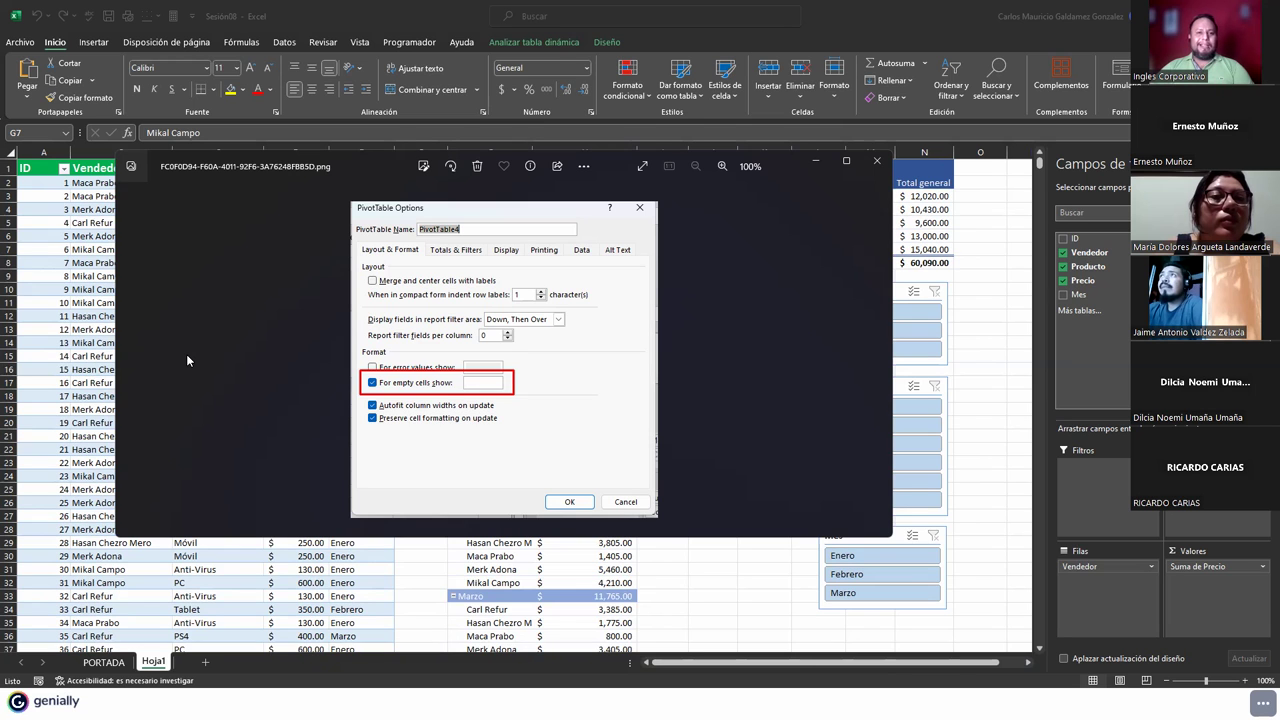
left_click(879, 162)
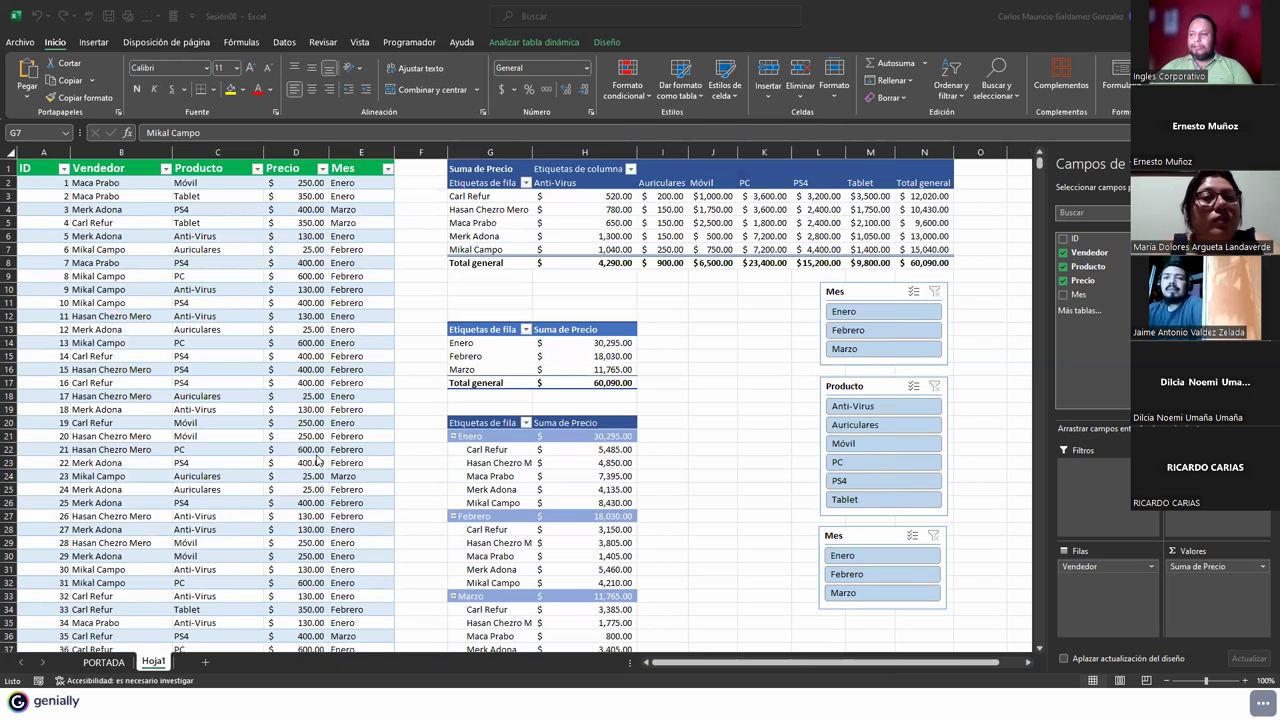
Step: Compare the row fields and Precio sums of the second and third pivot tables and inspect the lower Mes slicer
left_click(475, 289)
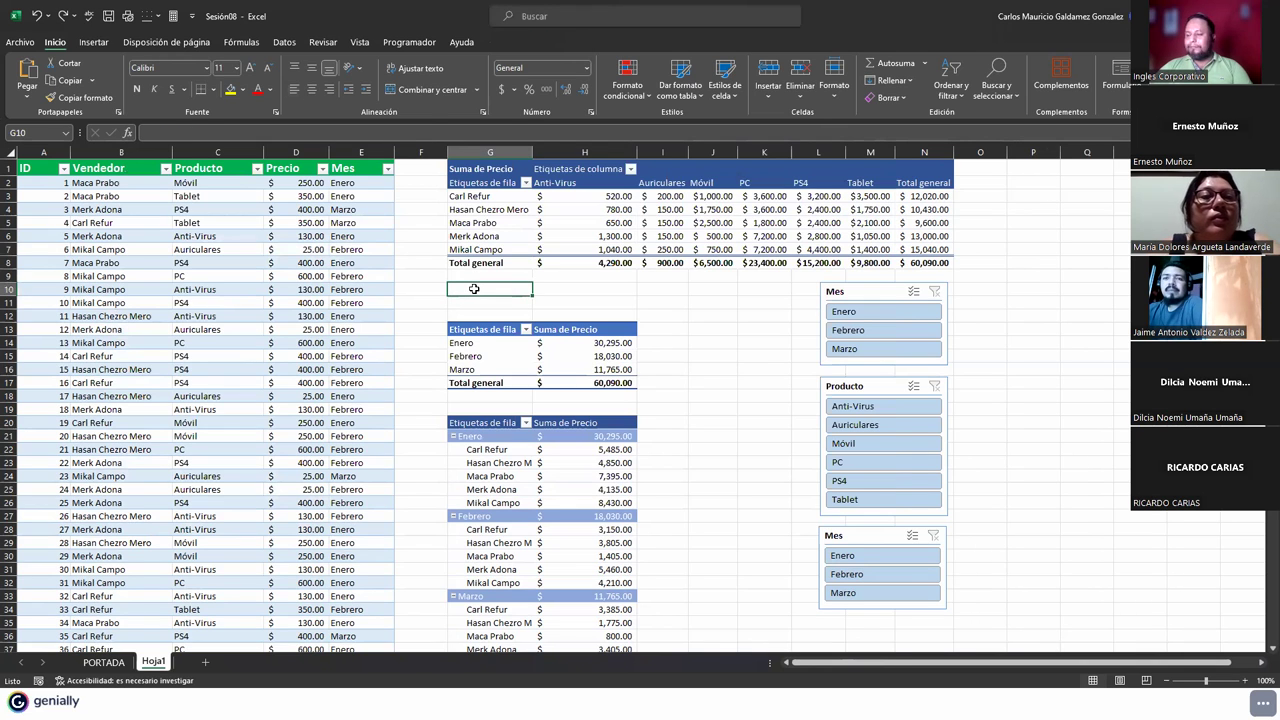
left_click(477, 342)
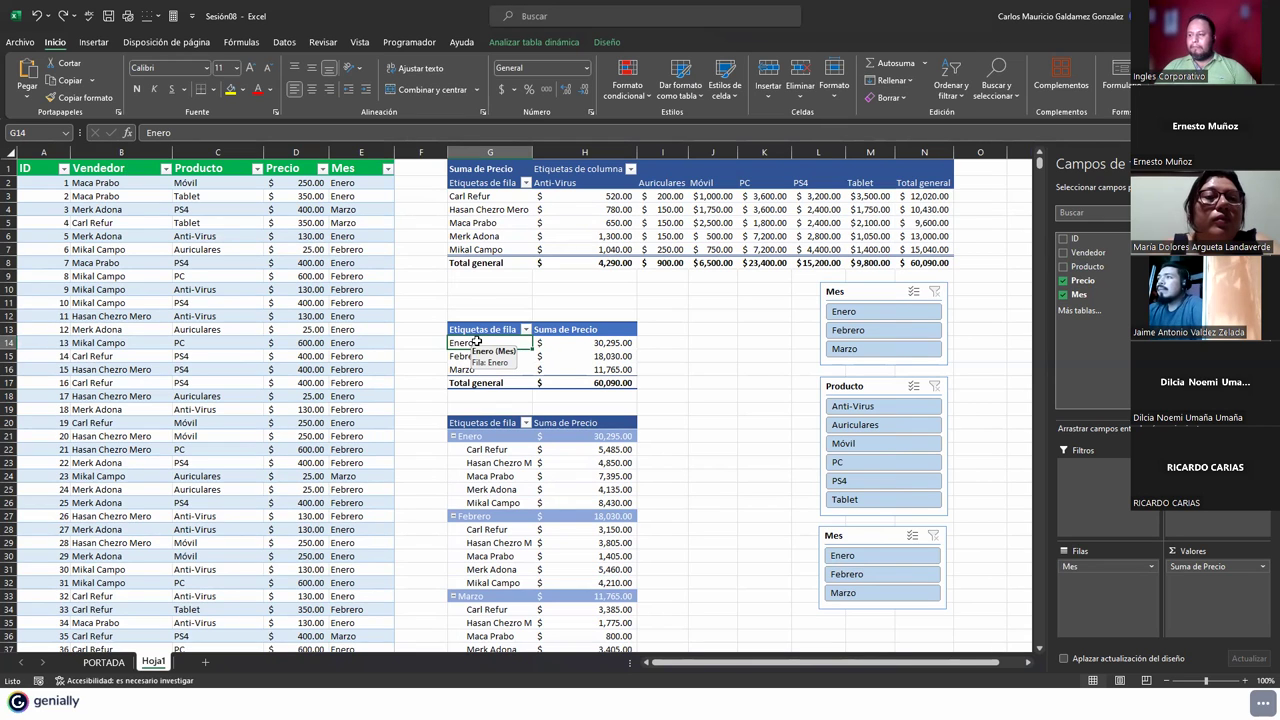
left_click(464, 505)
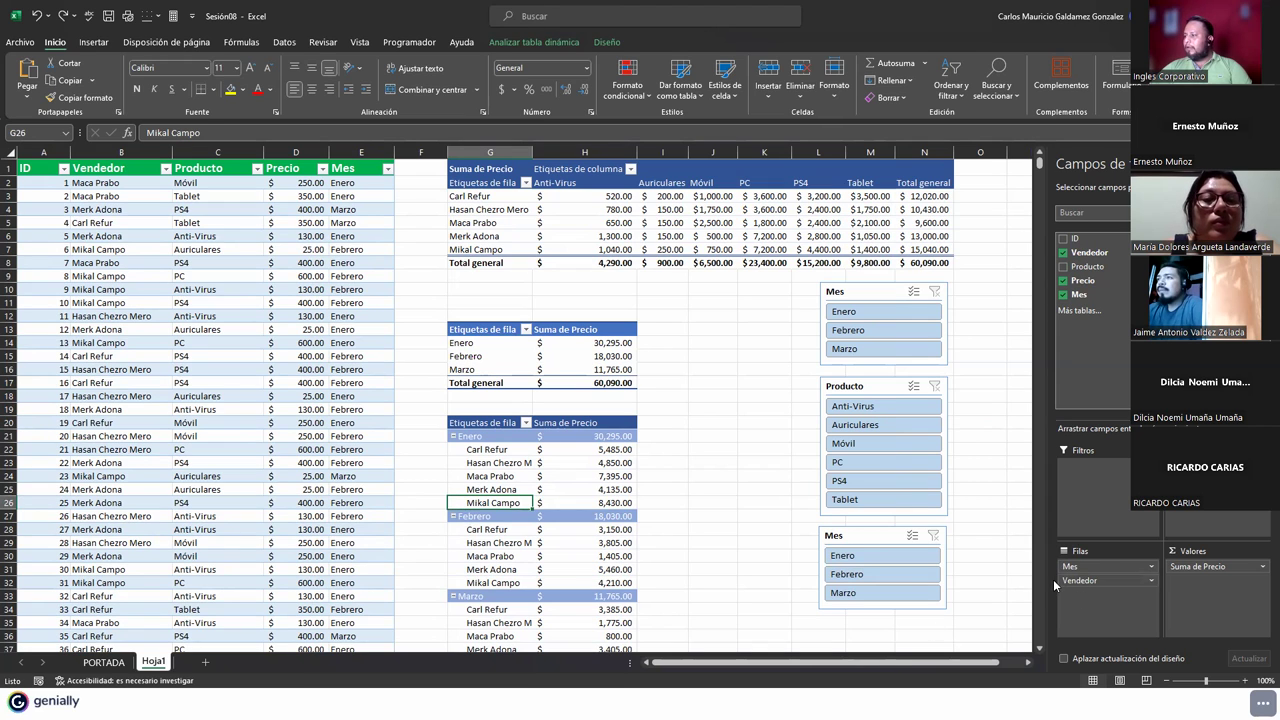
left_click(855, 537)
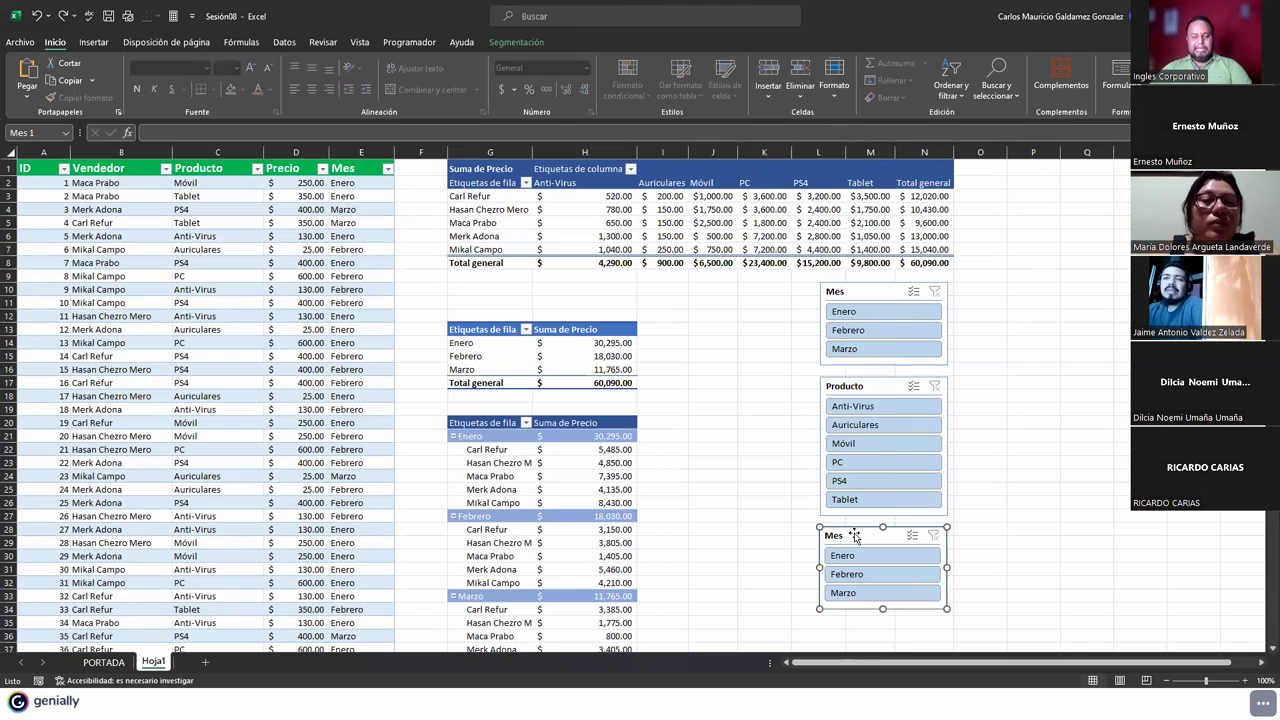
left_click(556, 480)
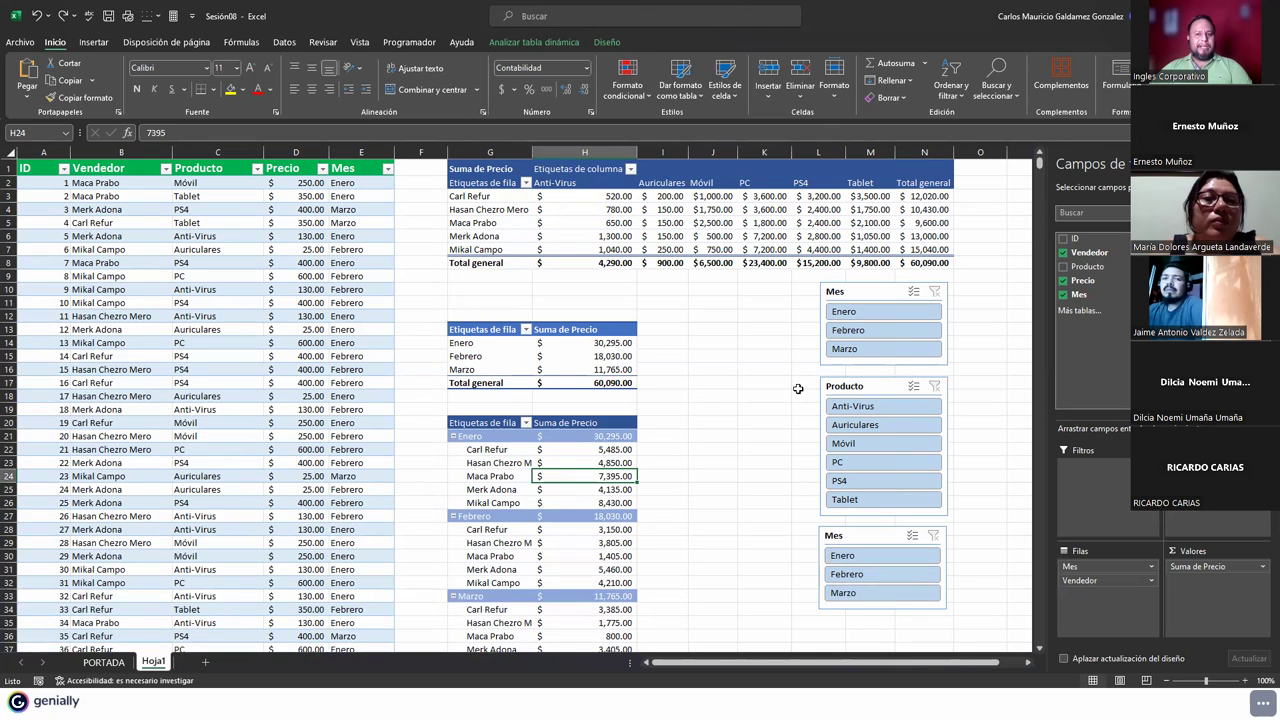
left_click(716, 340)
left_click(619, 346)
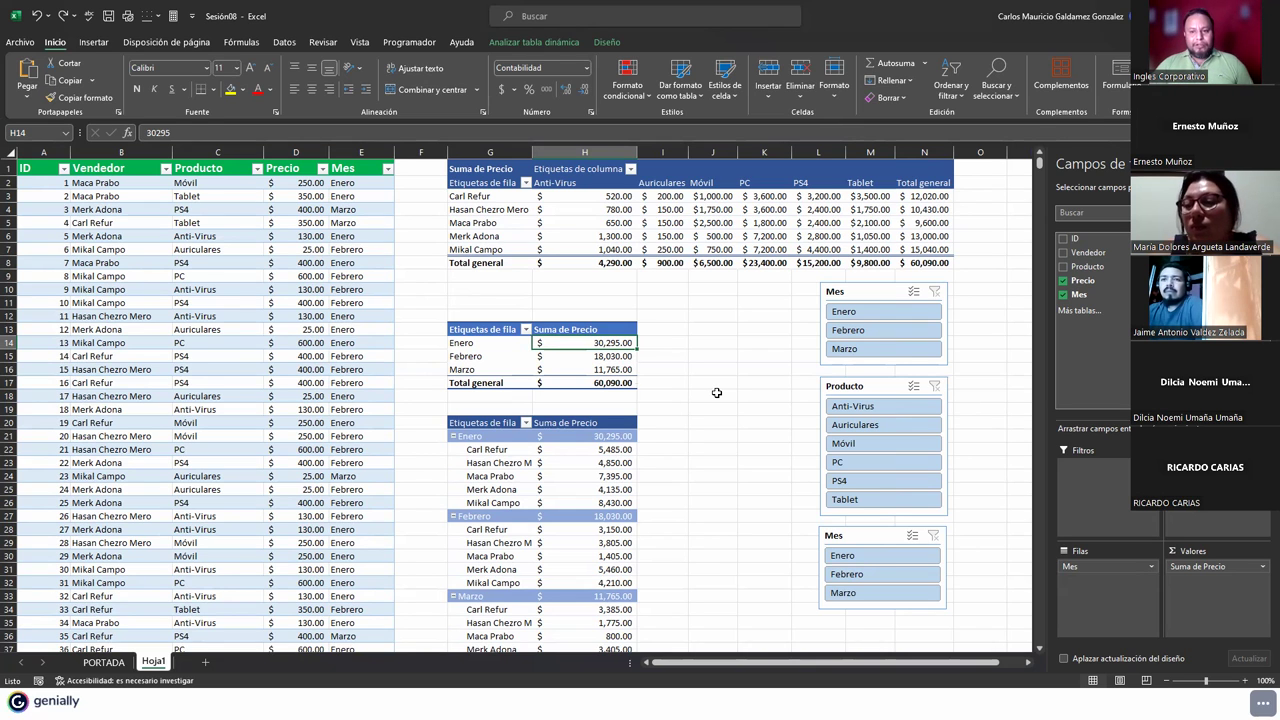
left_click(666, 407)
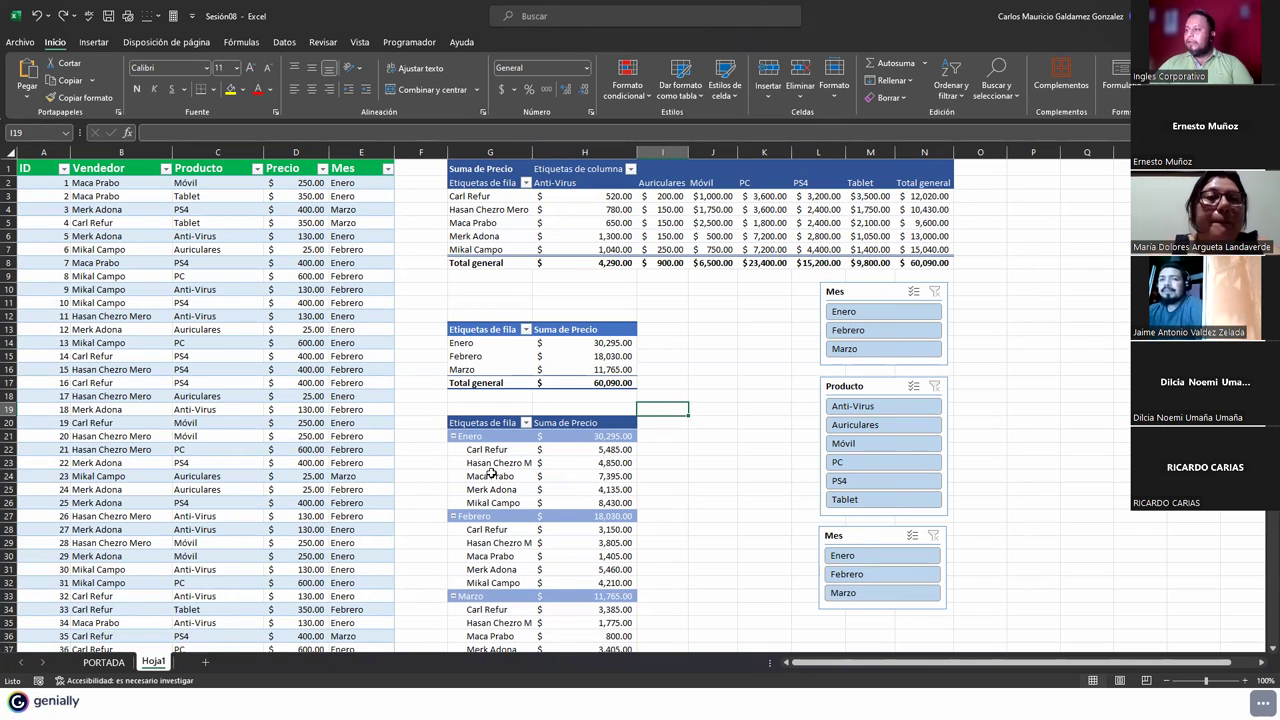
left_click(534, 369)
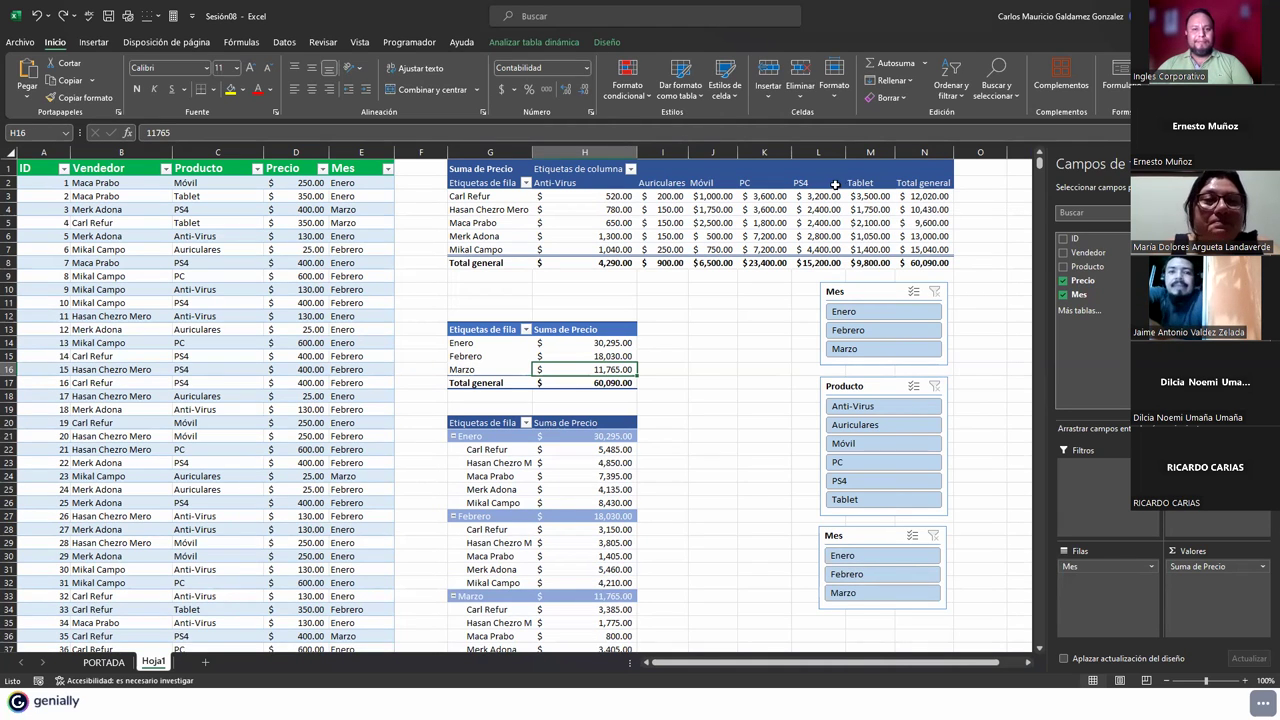
left_click(547, 236)
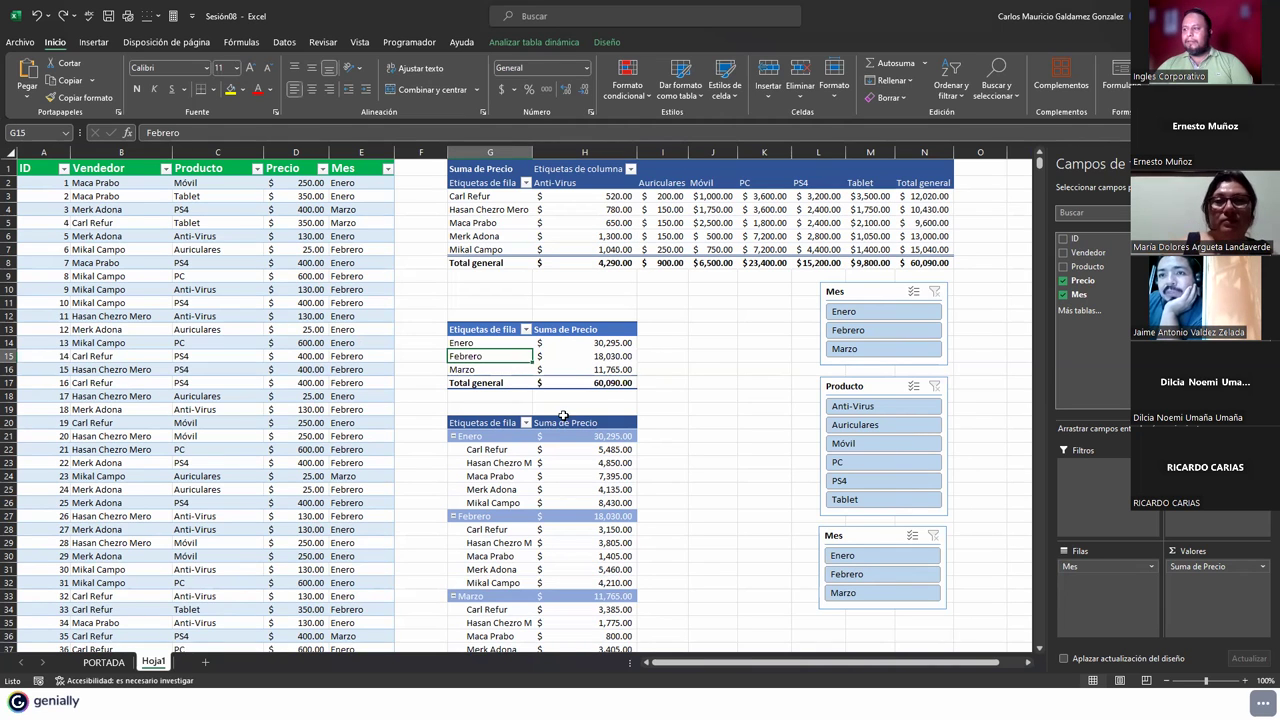
left_click(553, 382)
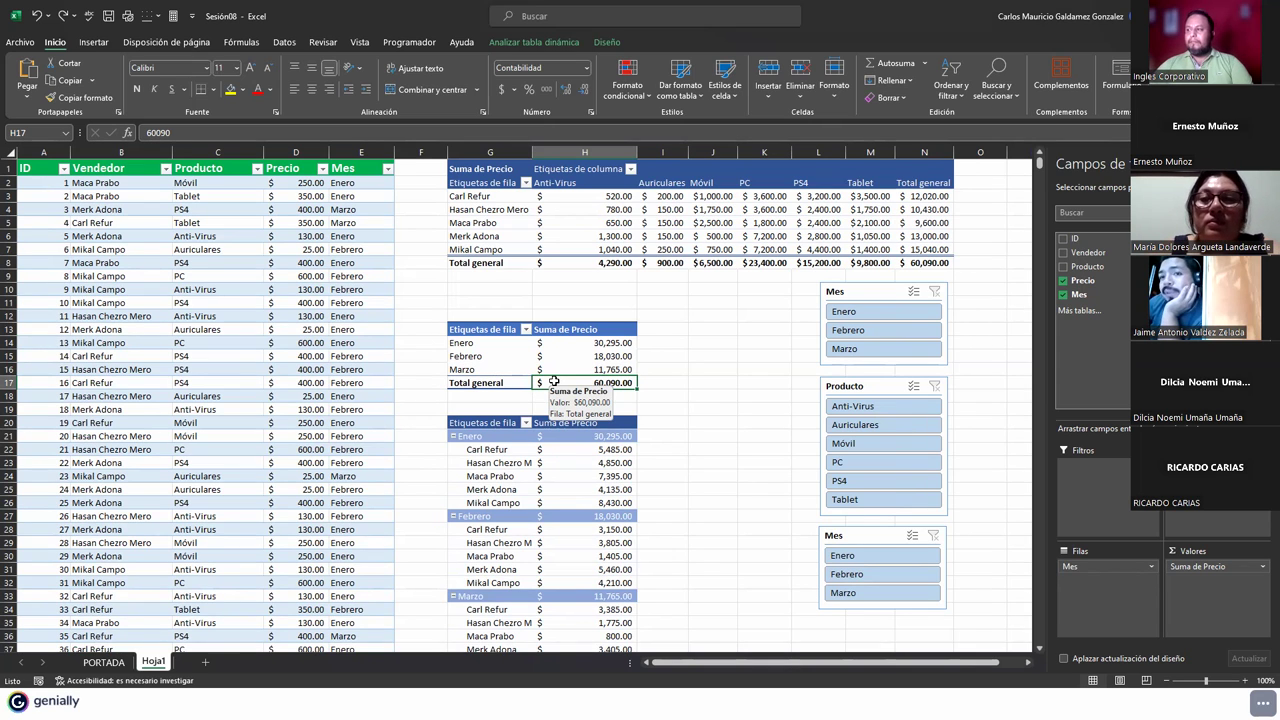
left_click(541, 357)
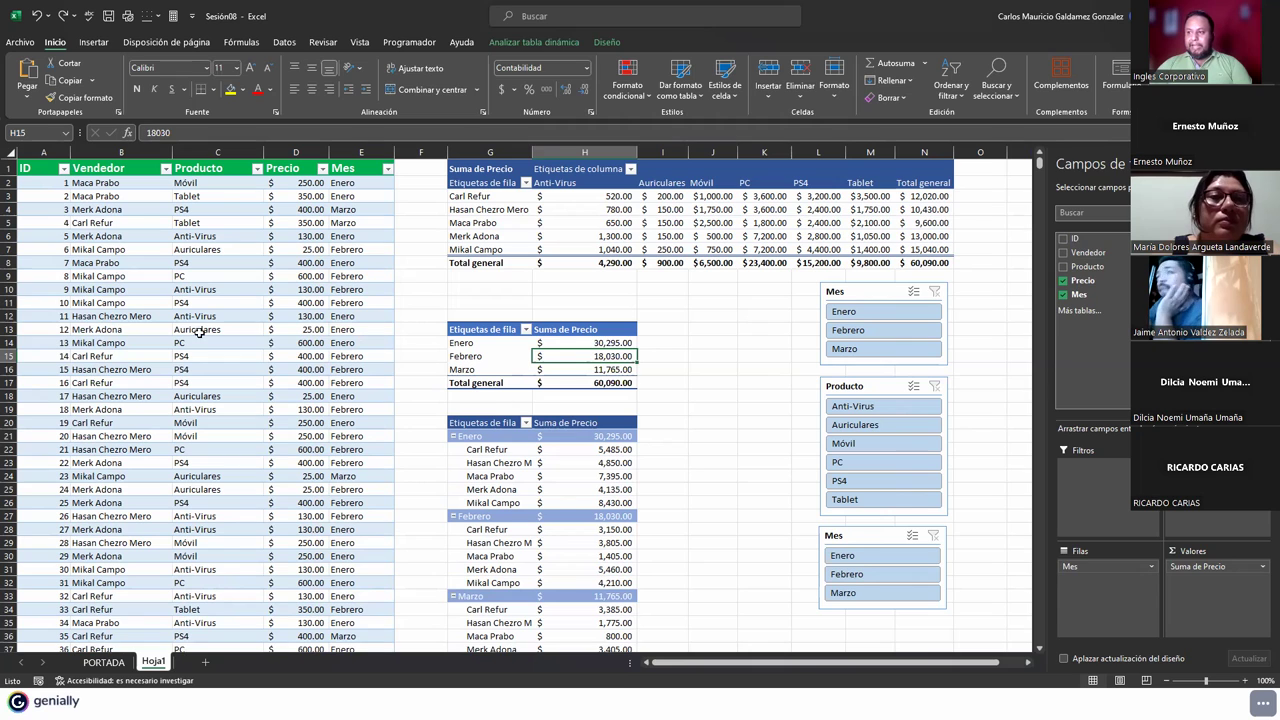
Step: Review the source table, the insertion tools, the empty area below the third pivot table and the monthly table's grand total
left_click(62, 301)
left_click(94, 42)
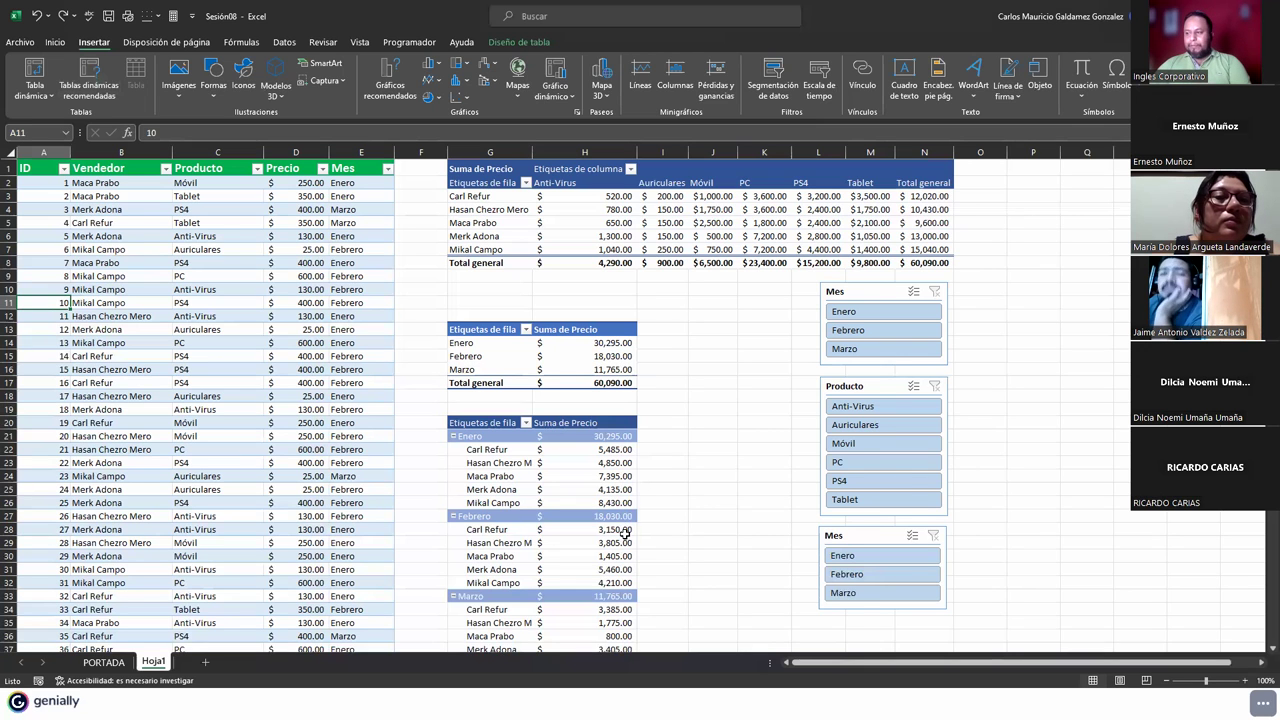
scroll(623, 537, "down", 10)
left_click(522, 418)
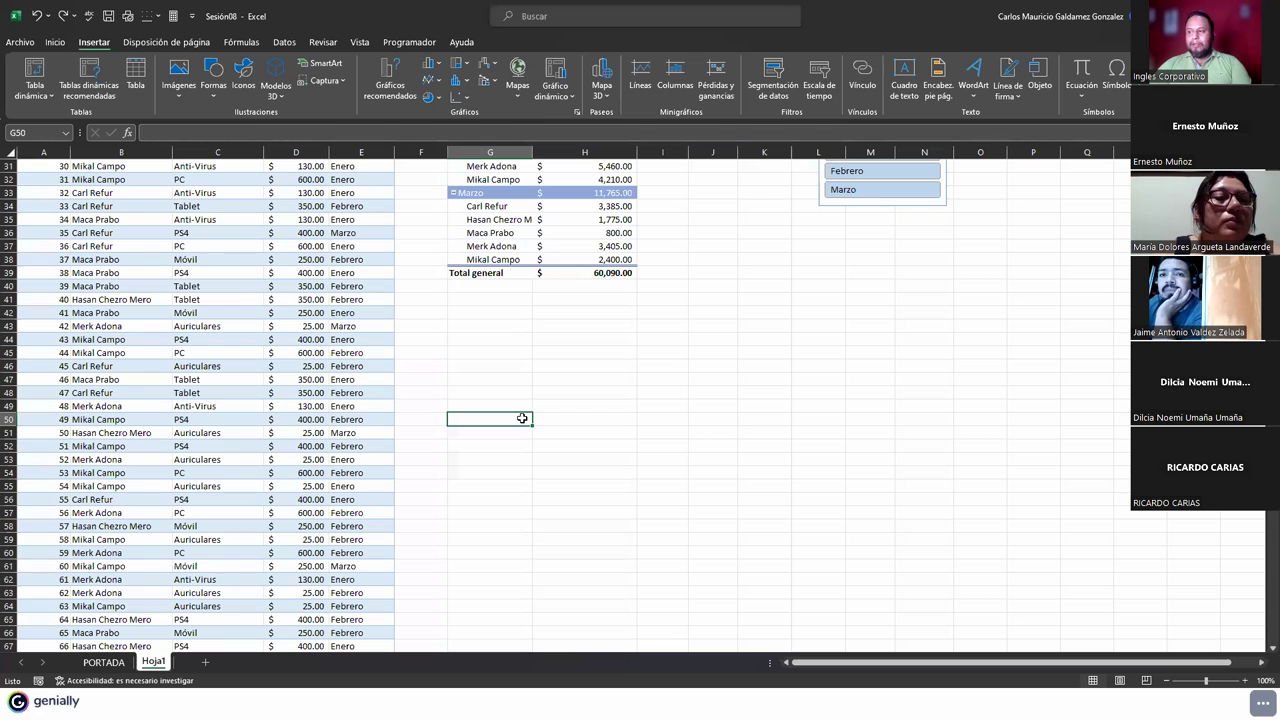
scroll(507, 382, "up", 10)
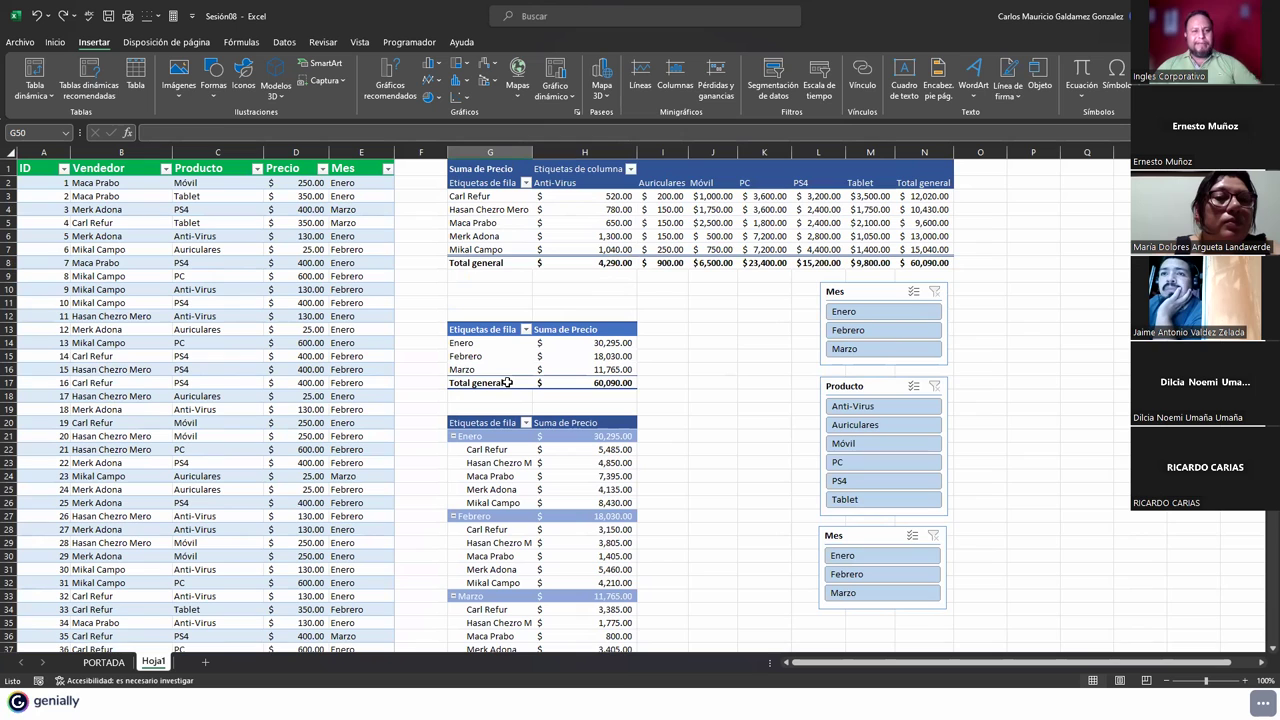
left_click(246, 317)
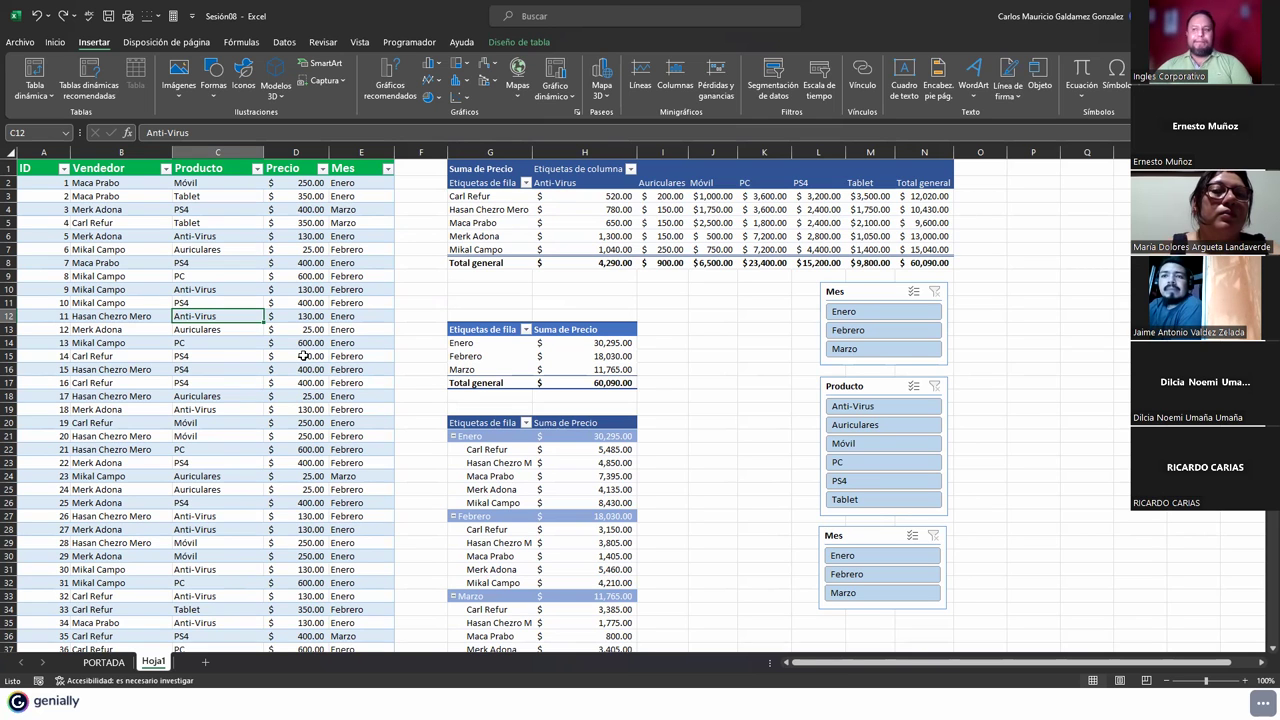
left_click(591, 383)
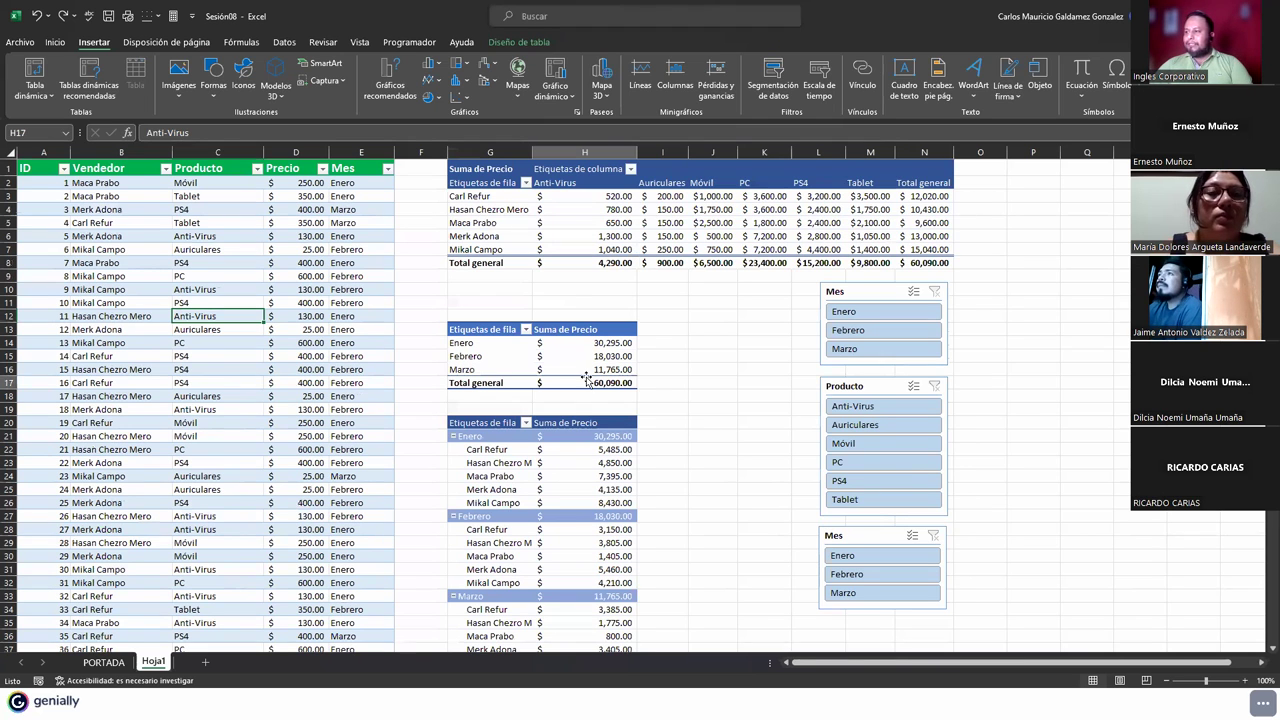
mouse_move(625, 466)
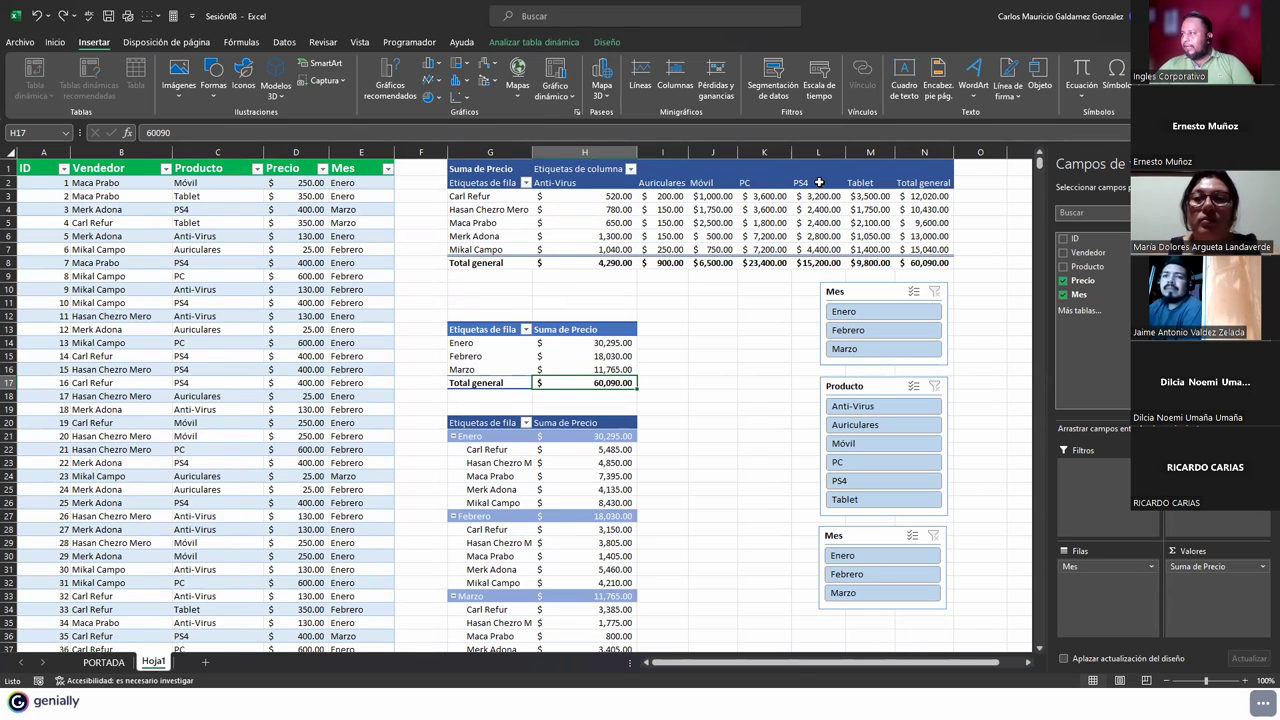
Step: Switch to the Chrome browser and open online.inglescorporativo.net in a new tab
key("alt+Tab")
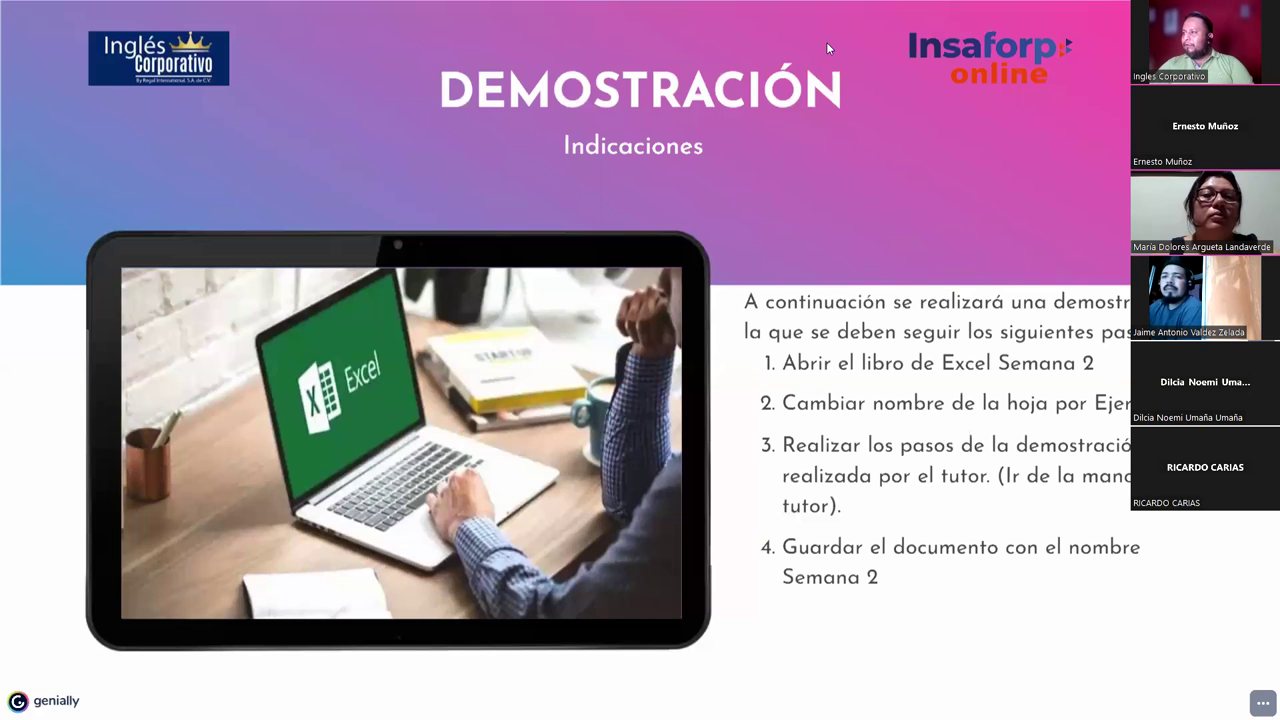
left_click(638, 46)
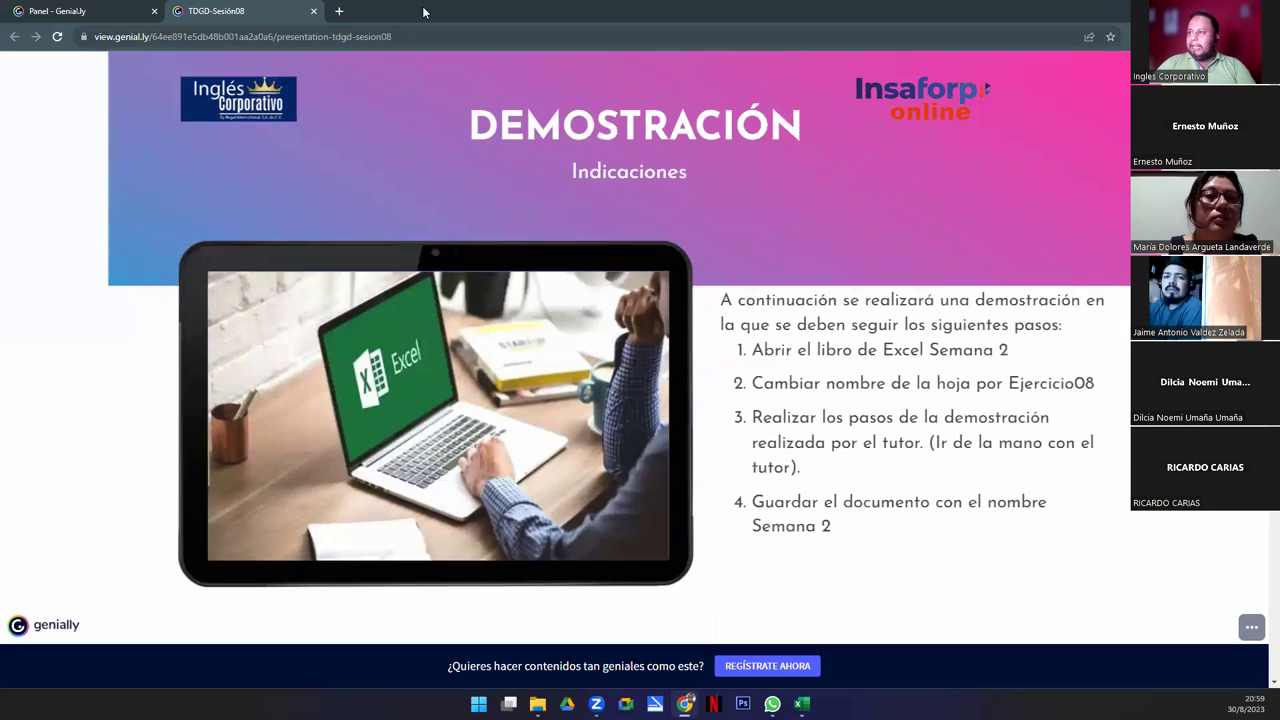
left_click(340, 11)
type("onli")
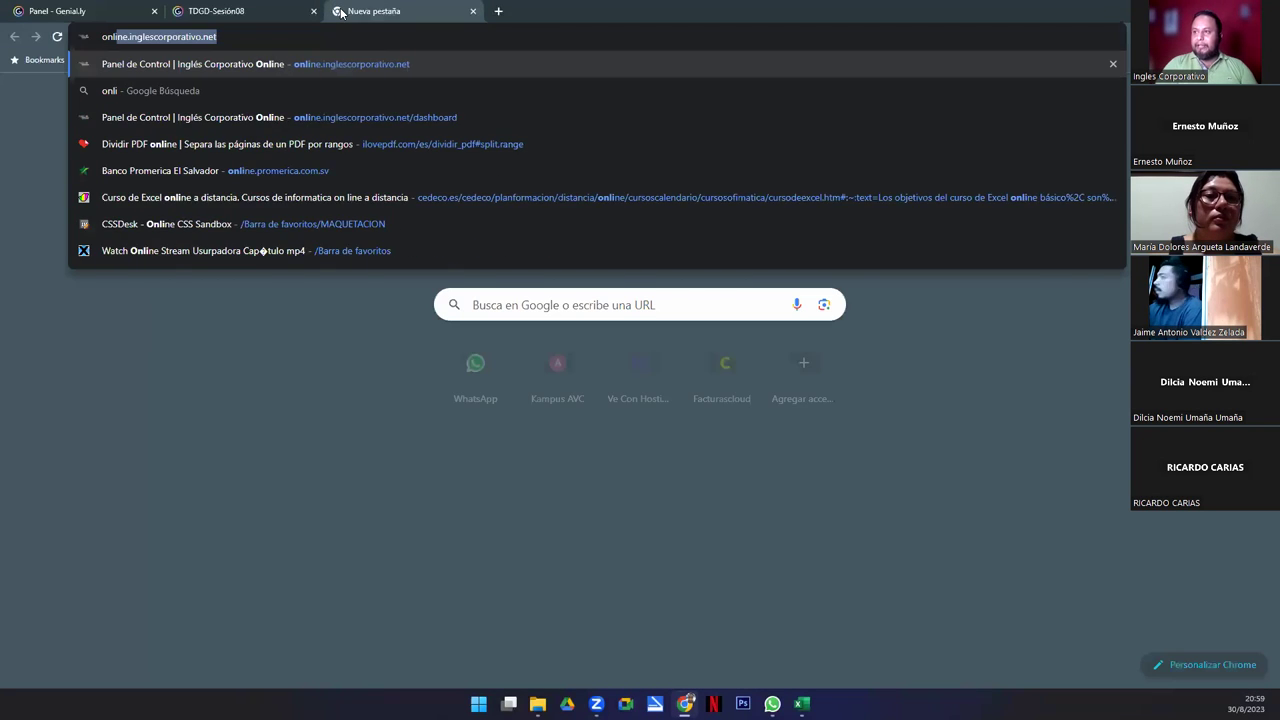
key("Return")
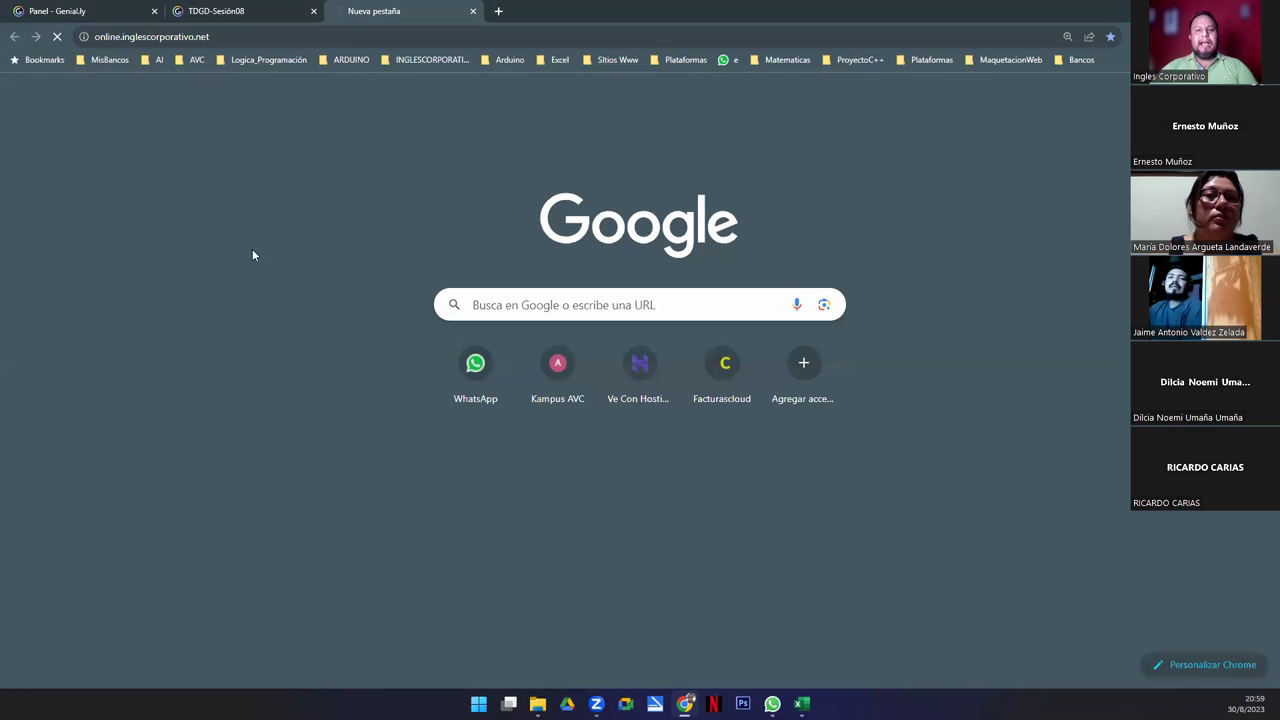